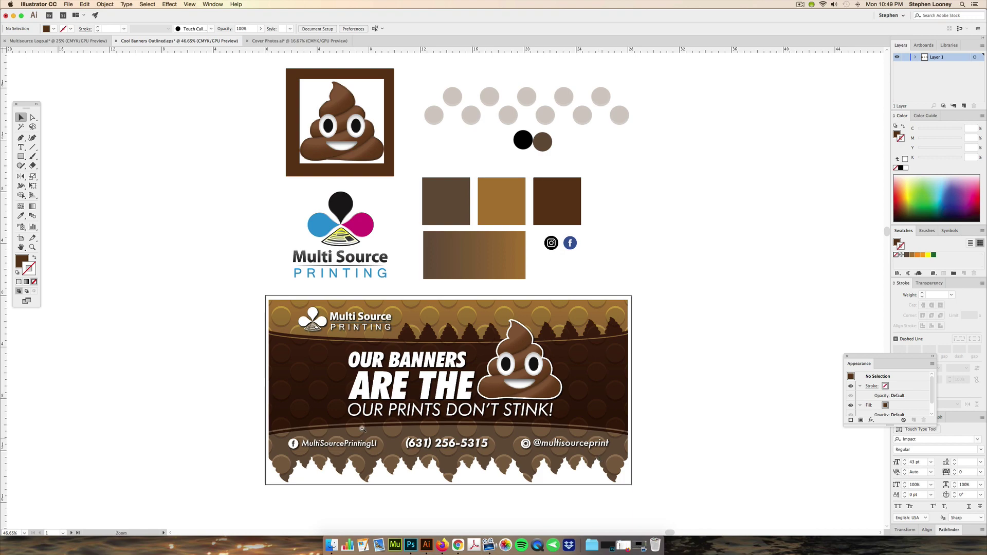
# Step: Review the fire, sick and poop-emoji banner designs in the Cool Banners document
pyautogui.keyDown('alt'); pyautogui.keyDown('super'); pyautogui.click(341, 387); pyautogui.keyUp('super'); pyautogui.keyUp('alt')
pyautogui.keyDown('alt'); pyautogui.keyDown('super'); pyautogui.click(342, 390); pyautogui.keyUp('super'); pyautogui.keyUp('alt')
pyautogui.moveTo(134, 239); pyautogui.dragTo(632, 289)
pyautogui.moveTo(391, 279); pyautogui.dragTo(488, 258)
pyautogui.moveTo(129, 274); pyautogui.dragTo(174, 277)
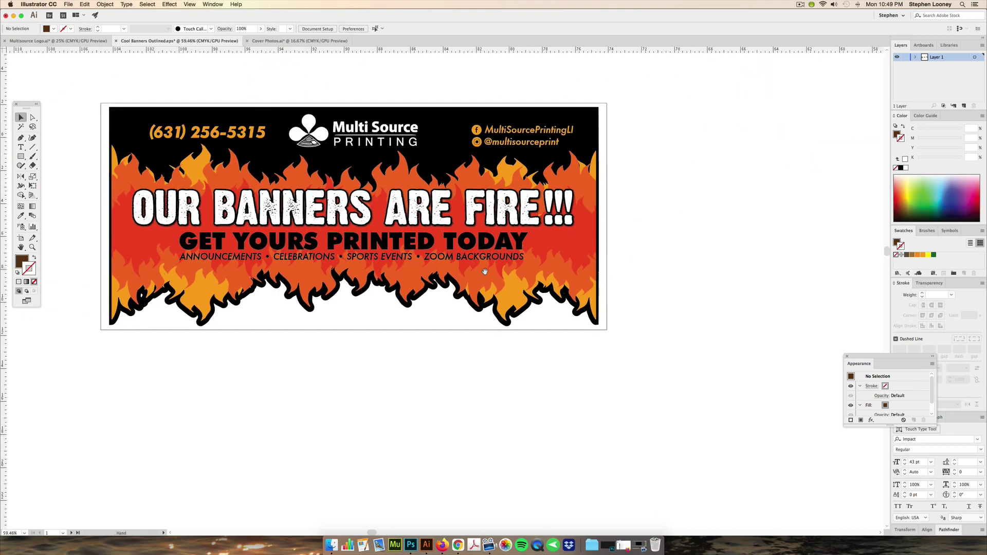
pyautogui.hscroll(5, 489, 273)
pyautogui.moveTo(608, 289); pyautogui.dragTo(222, 281)
pyautogui.moveTo(442, 293); pyautogui.dragTo(246, 296)
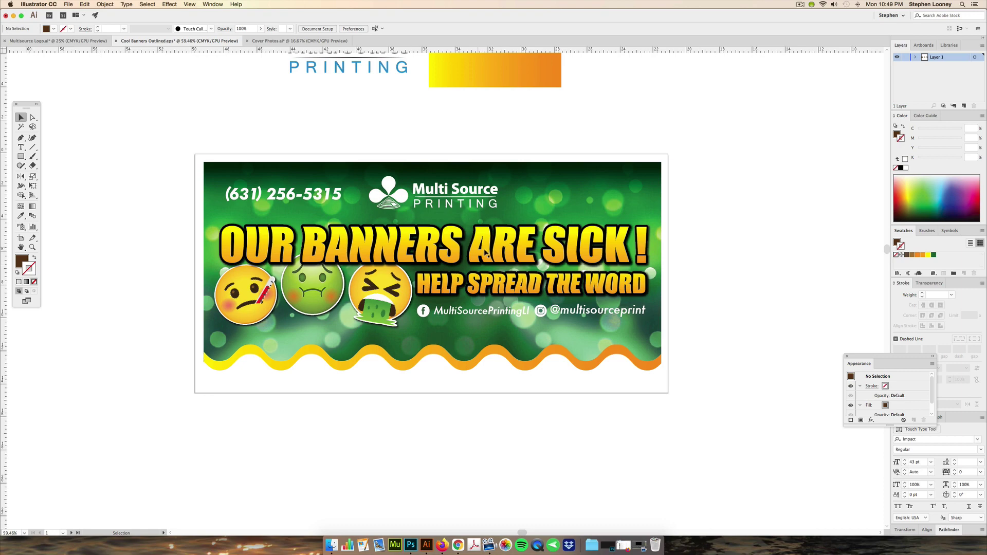
pyautogui.moveTo(667, 282); pyautogui.dragTo(249, 286)
pyautogui.moveTo(447, 308); pyautogui.dragTo(184, 307)
pyautogui.moveTo(540, 345); pyautogui.dragTo(489, 349)
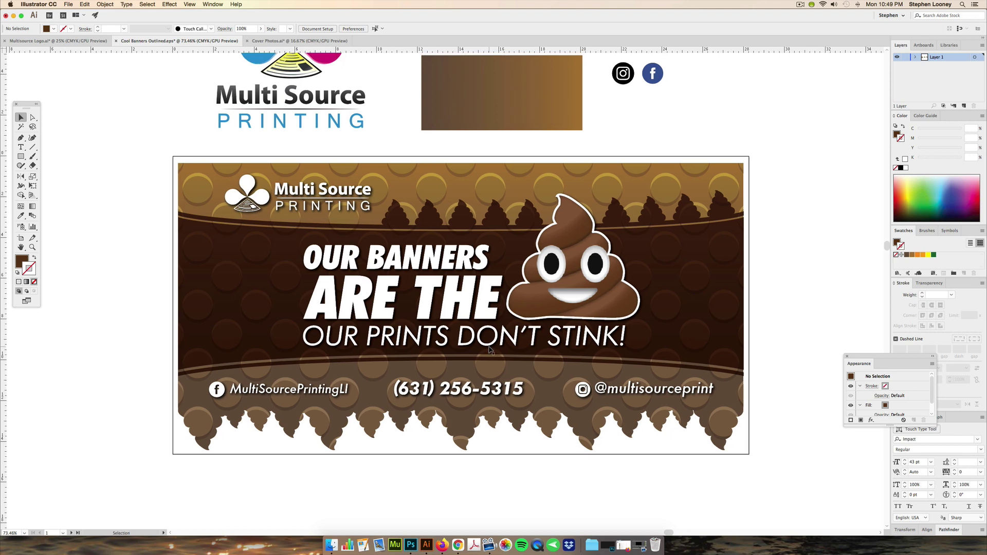
# Step: Examine the poop-emoji banner's details and the source artwork above it, ending on the framed emoji image
pyautogui.moveTo(458, 344); pyautogui.dragTo(473, 369)
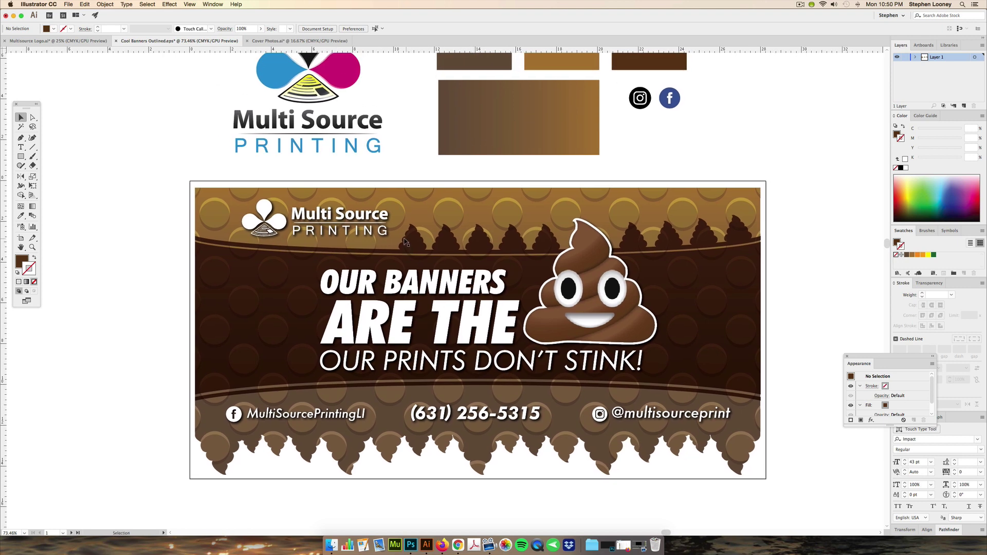
pyautogui.scroll(1, 409, 247)
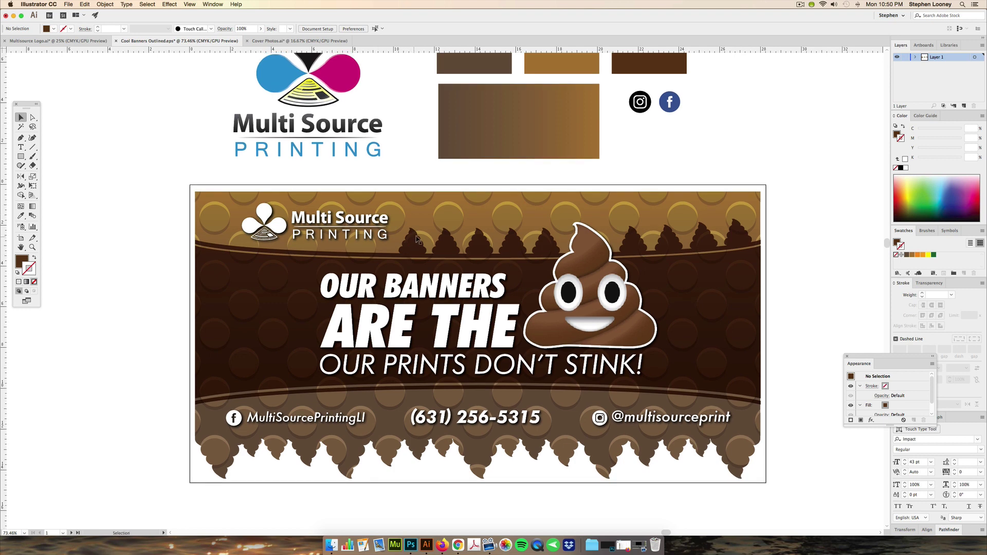
pyautogui.scroll(-3, 297, 349)
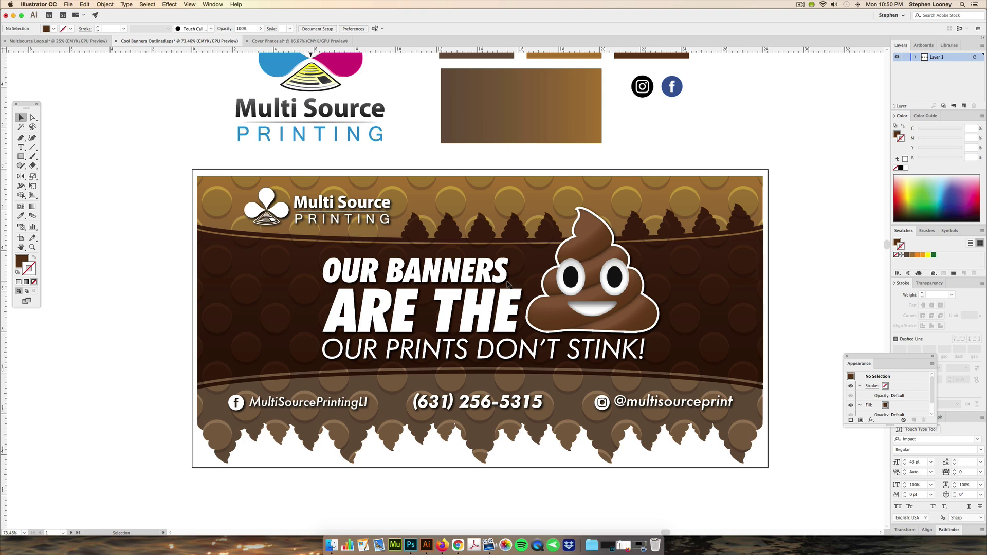
pyautogui.keyDown('alt'); pyautogui.keyDown('super'); pyautogui.doubleClick(476, 272); pyautogui.keyUp('super'); pyautogui.keyUp('alt')
pyautogui.moveTo(442, 285); pyautogui.dragTo(488, 361)
pyautogui.moveTo(454, 285); pyautogui.dragTo(470, 302)
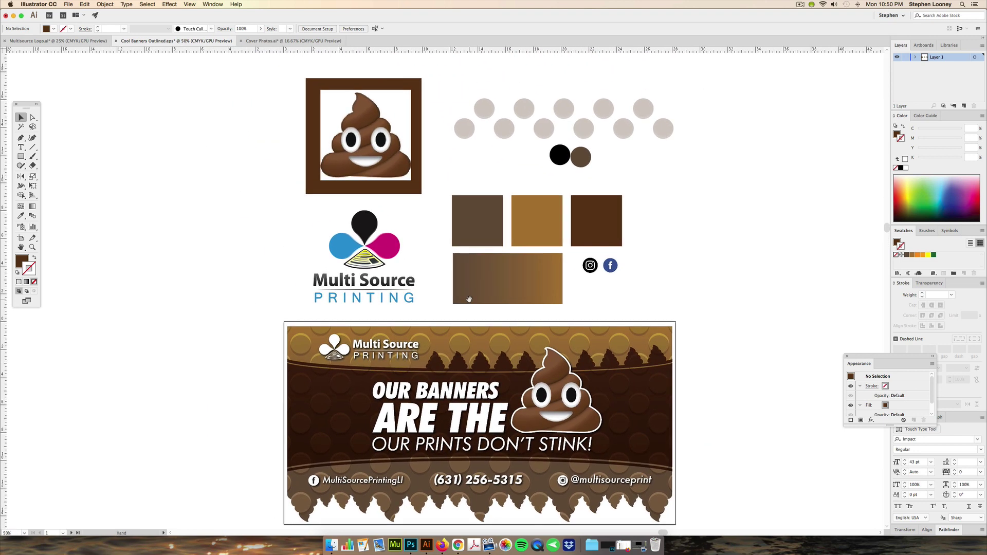
pyautogui.moveTo(390, 179); pyautogui.dragTo(367, 272)
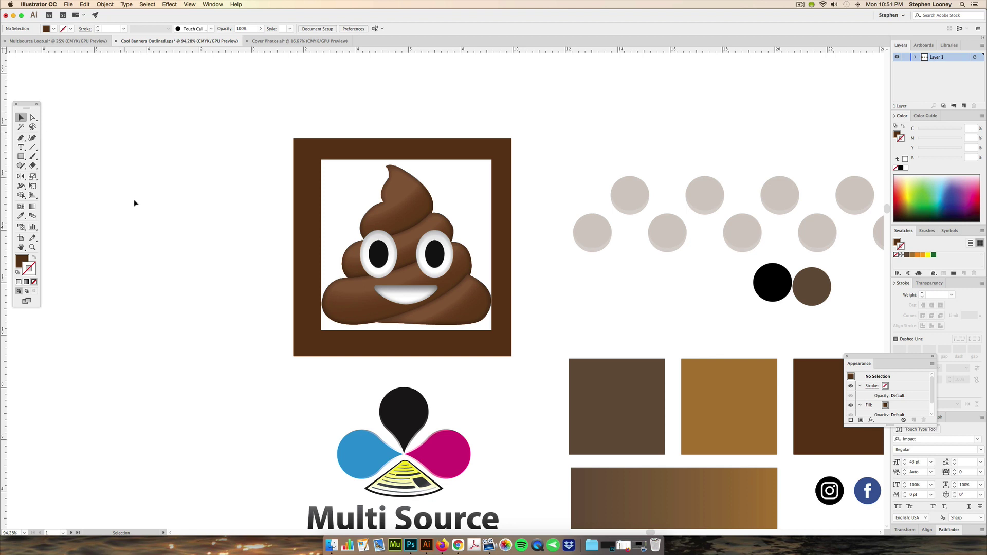
pyautogui.scroll(1, 153, 249)
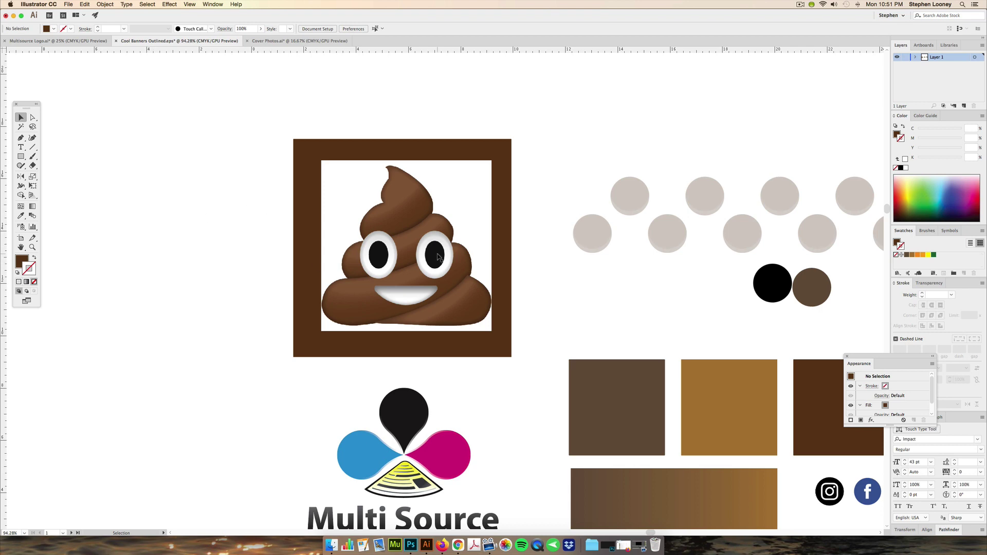
# Step: Start tracing the emoji with the Pen tool, following the left edge of its bottom tier and the tier above up to the eye
pyautogui.keyDown('alt'); pyautogui.scroll(3, 374, 267); pyautogui.keyUp('alt')
pyautogui.hscroll(2, 91, 155)
pyautogui.scroll(1, 90, 156)
pyautogui.click(20, 137)
pyautogui.moveTo(246, 337); pyautogui.dragTo(285, 342)
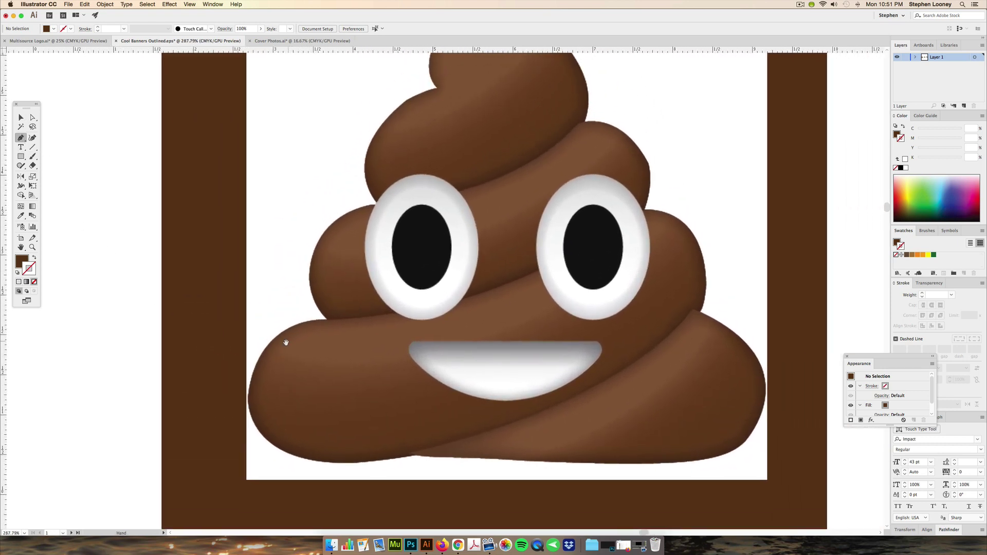
pyautogui.click(256, 368)
pyautogui.moveTo(285, 330); pyautogui.dragTo(308, 323)
pyautogui.click(327, 320)
pyautogui.moveTo(311, 270); pyautogui.dragTo(346, 195)
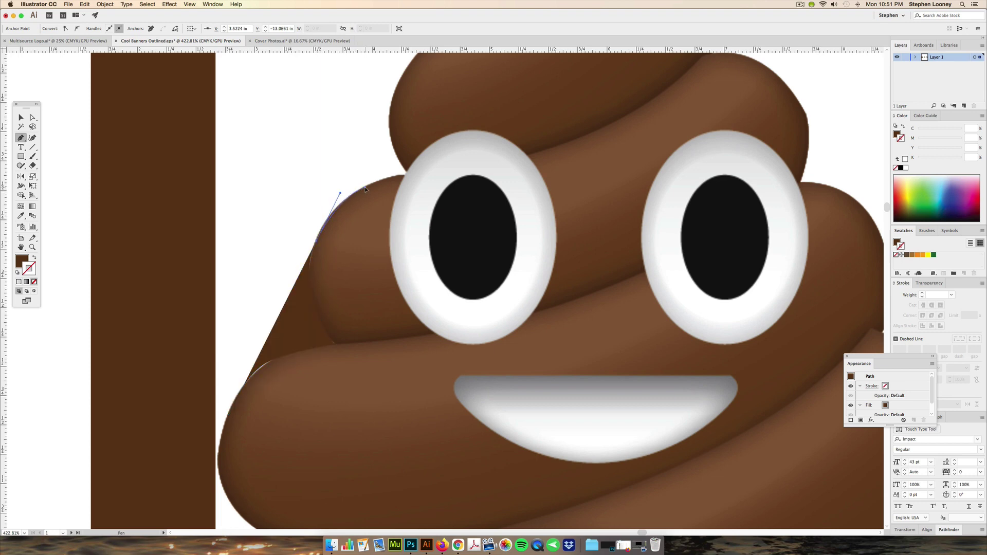
pyautogui.click(404, 175)
pyautogui.click(406, 171)
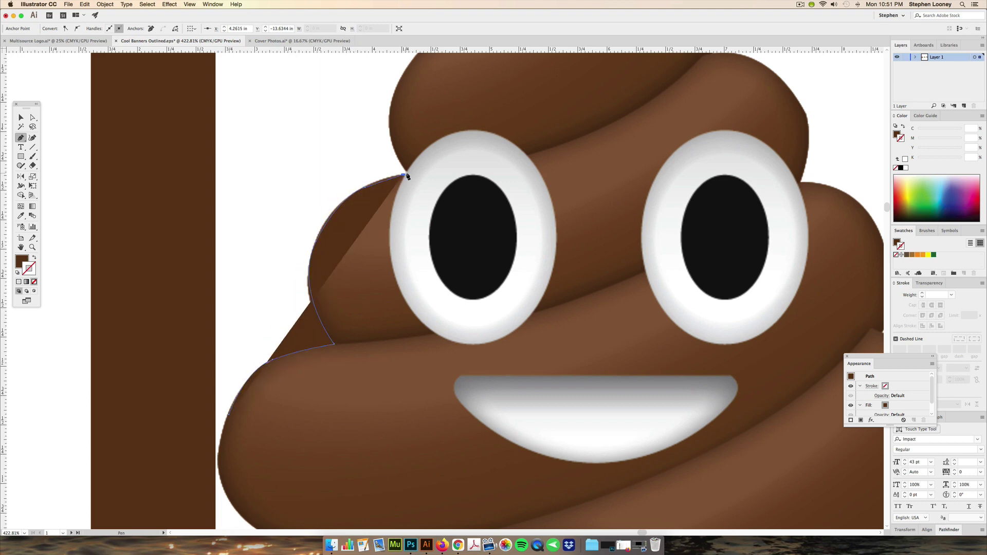
# Step: Continue the outline around the left edge of the next tier up to the notch below the top swirl
pyautogui.press('space')
pyautogui.moveTo(386, 137); pyautogui.dragTo(388, 162)
pyautogui.press('super+z')
pyautogui.moveTo(314, 233); pyautogui.dragTo(398, 161)
pyautogui.click(410, 160)
pyautogui.scroll(5, 419, 154)
pyautogui.hscroll(1, 419, 154)
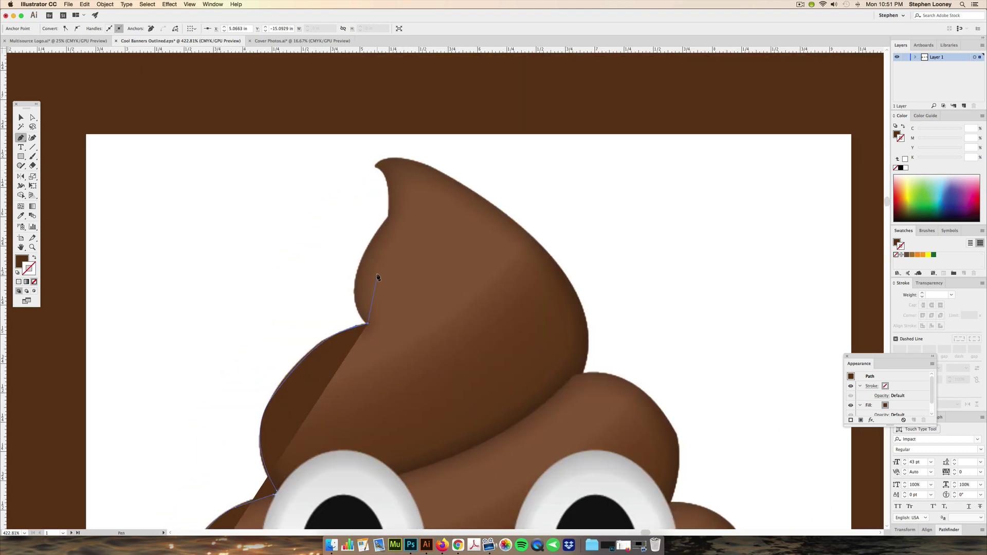
# Step: Trace the top swirl up its left edge, over the curled tip and down its right edge to the next tier
pyautogui.moveTo(359, 261); pyautogui.dragTo(416, 161)
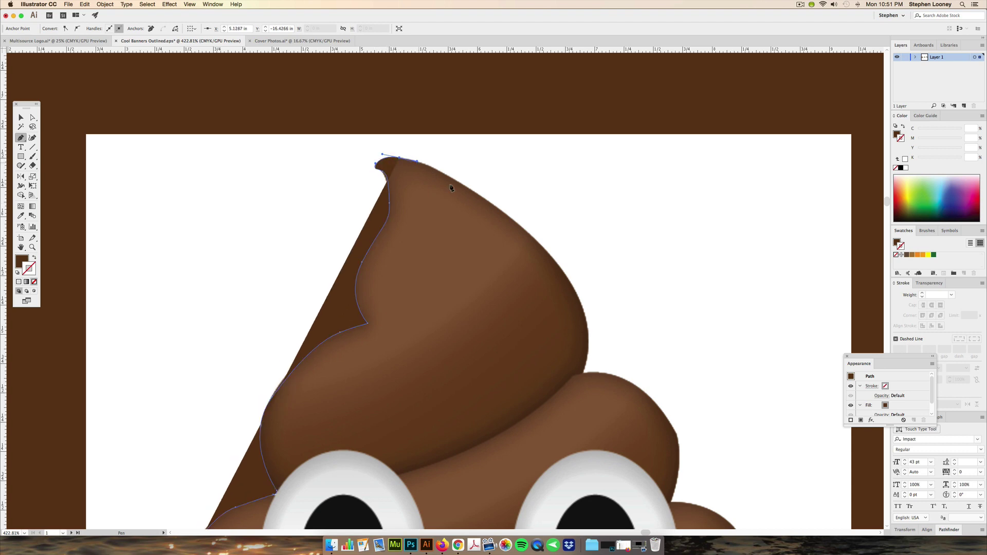
pyautogui.moveTo(514, 221); pyautogui.dragTo(555, 257)
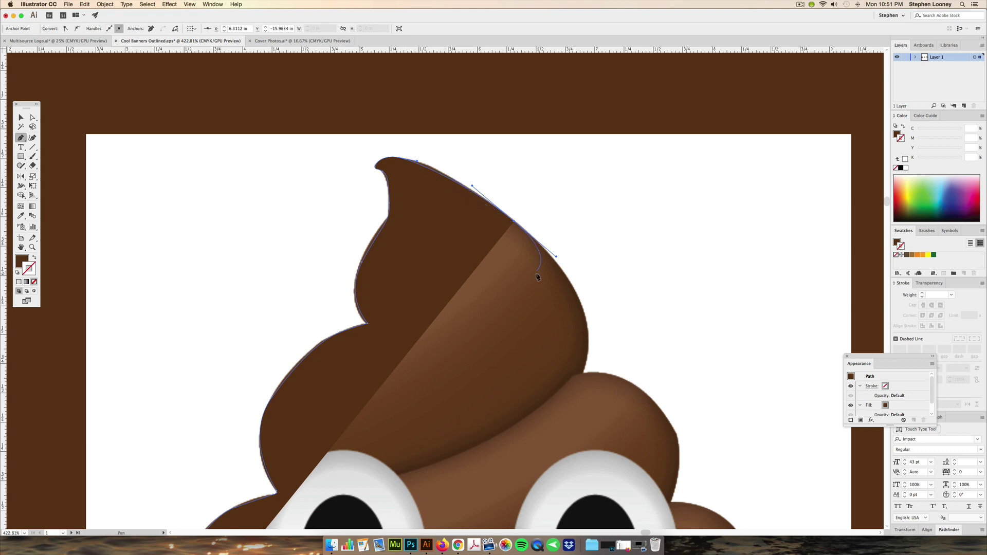
pyautogui.moveTo(586, 339); pyautogui.dragTo(588, 340)
pyautogui.click(584, 373)
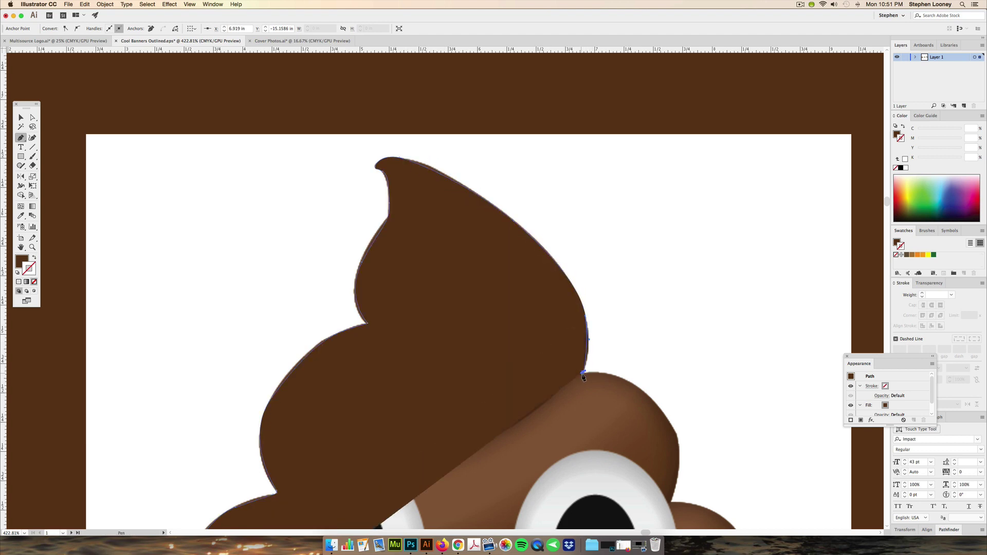
# Step: Extend the outline down the right edges of the two middle tiers and onto the bottom tier
pyautogui.moveTo(640, 387); pyautogui.dragTo(614, 350)
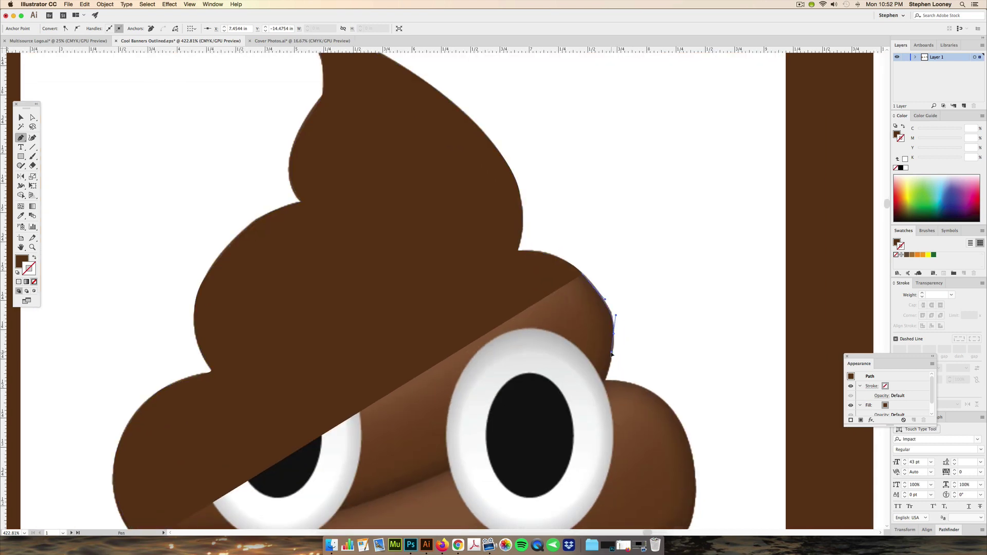
pyautogui.click(605, 382)
pyautogui.scroll(-5, 604, 381)
pyautogui.moveTo(669, 342); pyautogui.dragTo(677, 390)
pyautogui.scroll(-5, 678, 390)
pyautogui.moveTo(673, 333); pyautogui.dragTo(597, 279)
pyautogui.click(666, 355)
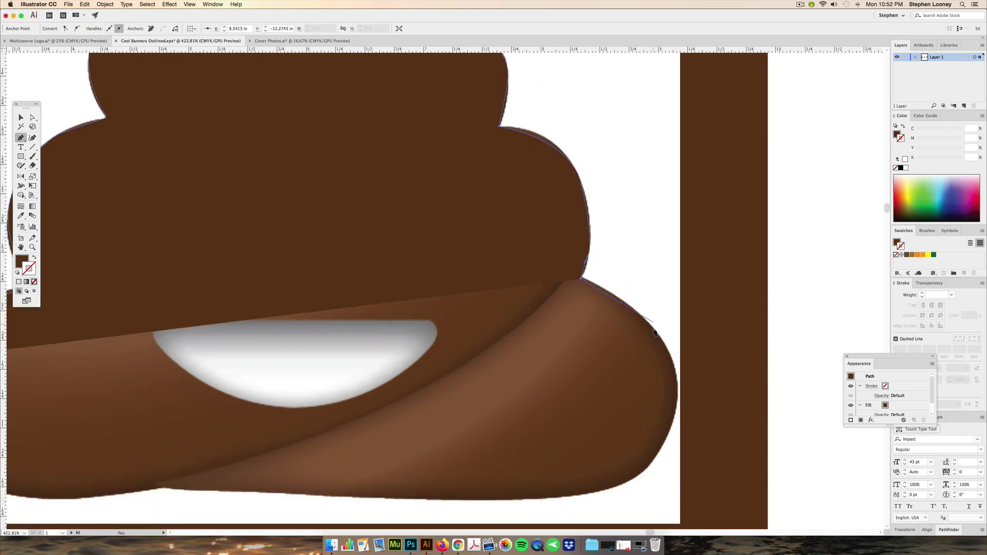
# Step: Trace the bottom tier's right and lower edges and close the path at the starting anchor
pyautogui.moveTo(671, 358); pyautogui.dragTo(657, 452)
pyautogui.scroll(-2, 671, 412)
pyautogui.moveTo(517, 474); pyautogui.dragTo(418, 476)
pyautogui.hscroll(-8, 406, 468)
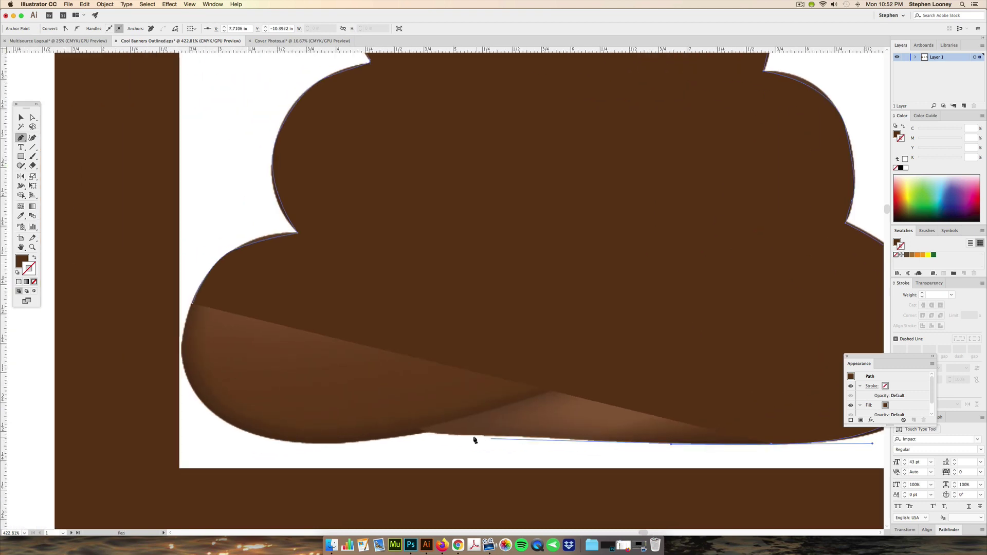
pyautogui.hscroll(-5, 342, 326)
pyautogui.scroll(-2, 342, 327)
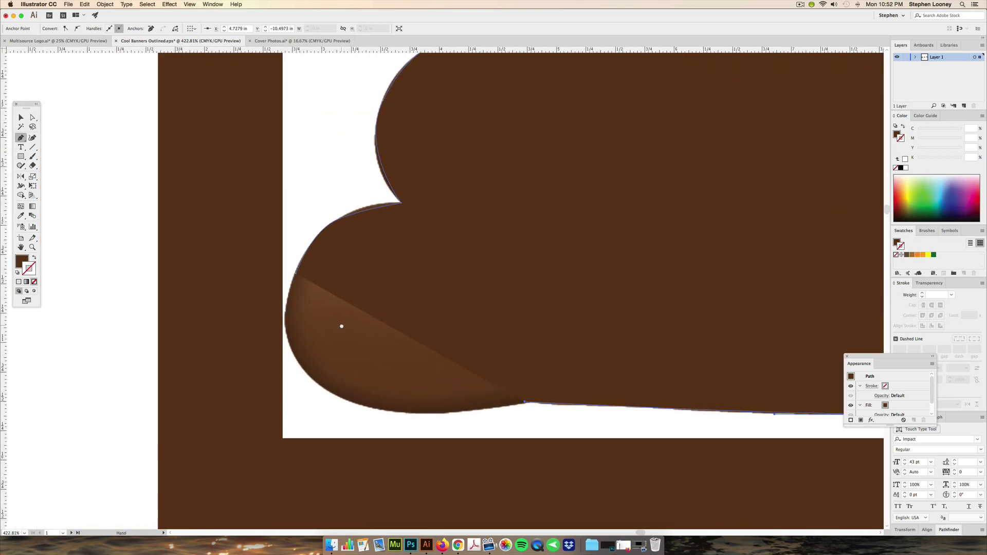
pyautogui.moveTo(319, 386); pyautogui.dragTo(284, 334)
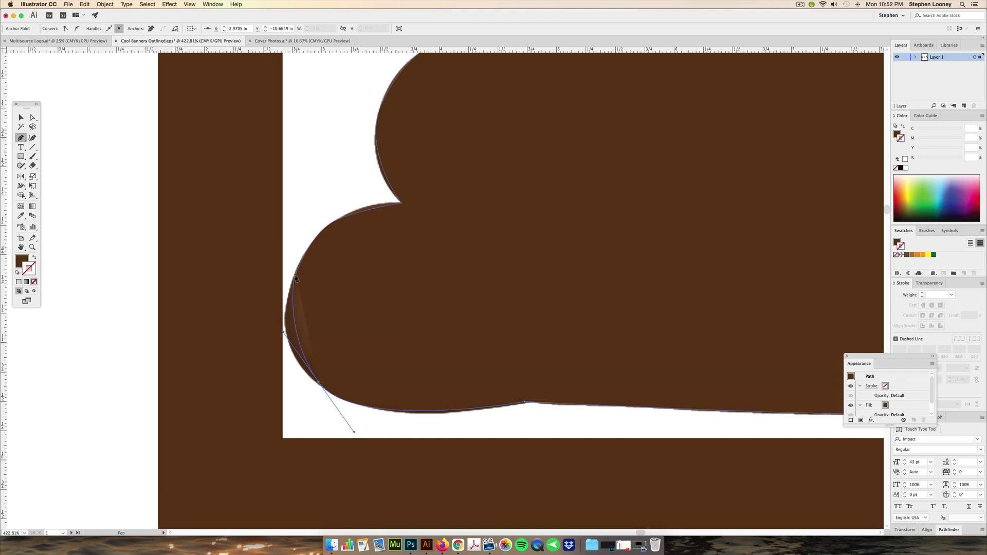
pyautogui.moveTo(296, 274); pyautogui.dragTo(307, 201)
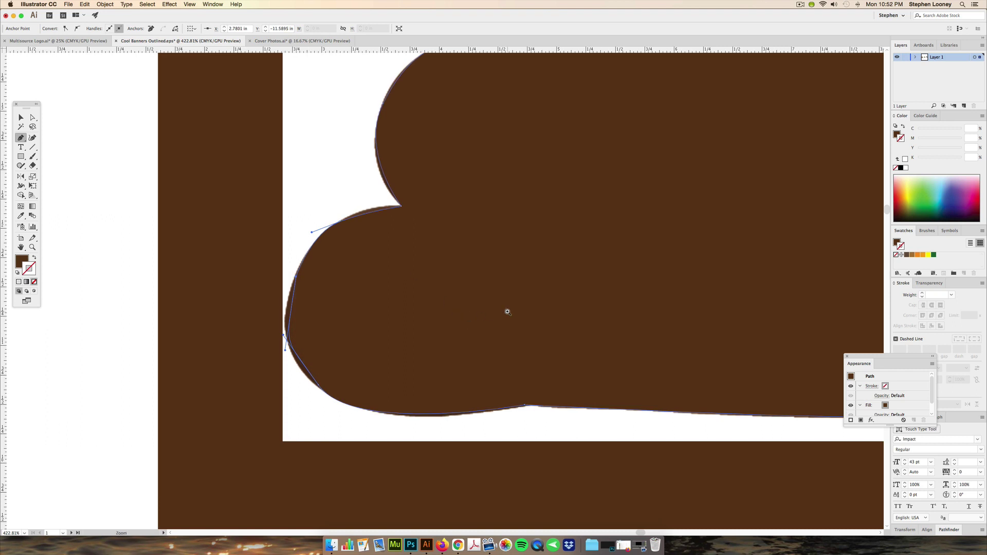
# Step: Move the lower-left anchor of the traced silhouette outward onto the emoji's edge with the Direct Selection tool
pyautogui.press('super+minus')
pyautogui.press('super+minus')
pyautogui.press('super+minus')
pyautogui.press('super+minus')
pyautogui.press('super+minus')
pyautogui.press('space')
pyautogui.moveTo(440, 255); pyautogui.dragTo(452, 270)
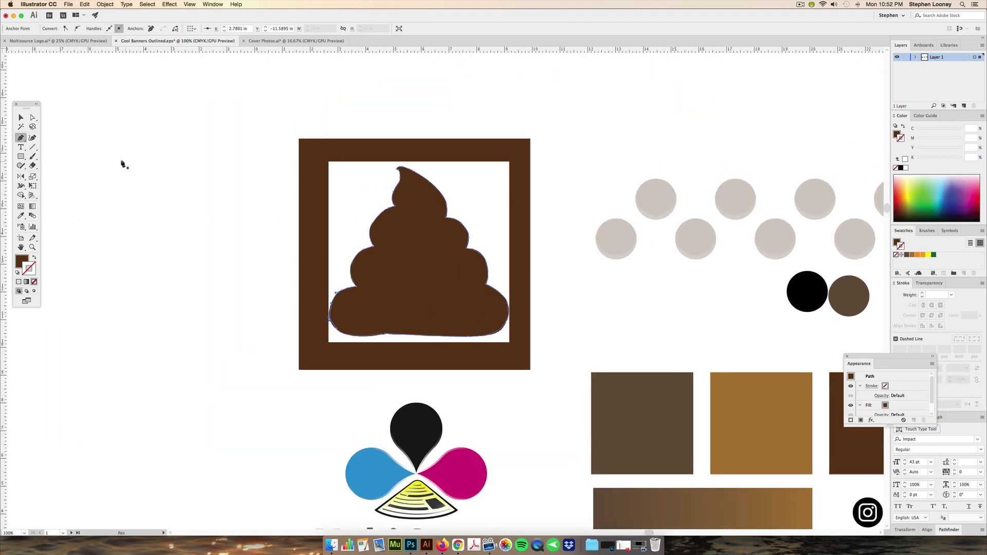
pyautogui.click(21, 118)
pyautogui.click(386, 246)
pyautogui.press('super+space')
pyautogui.moveTo(337, 324); pyautogui.dragTo(376, 271)
pyautogui.press('a')
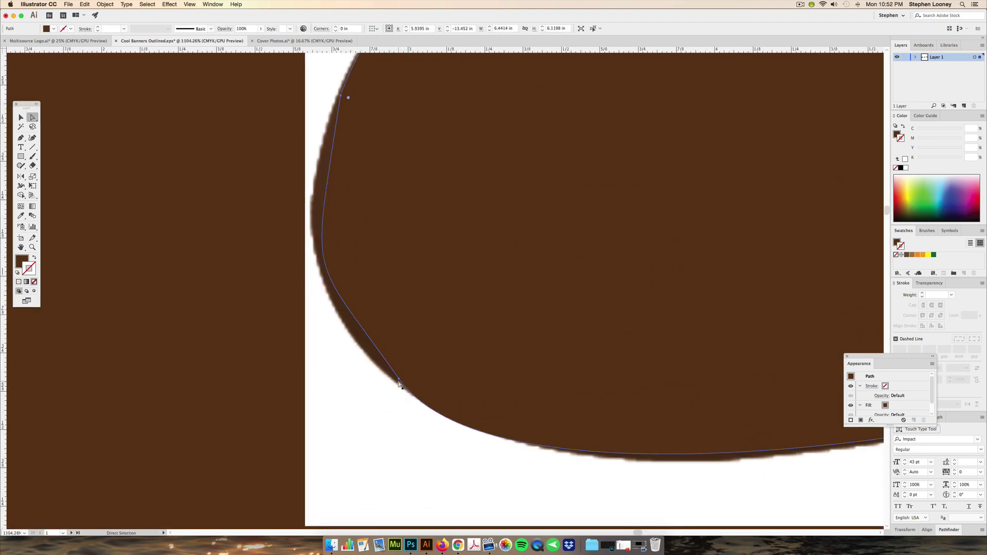
pyautogui.press('super')
pyautogui.moveTo(400, 381); pyautogui.dragTo(375, 364)
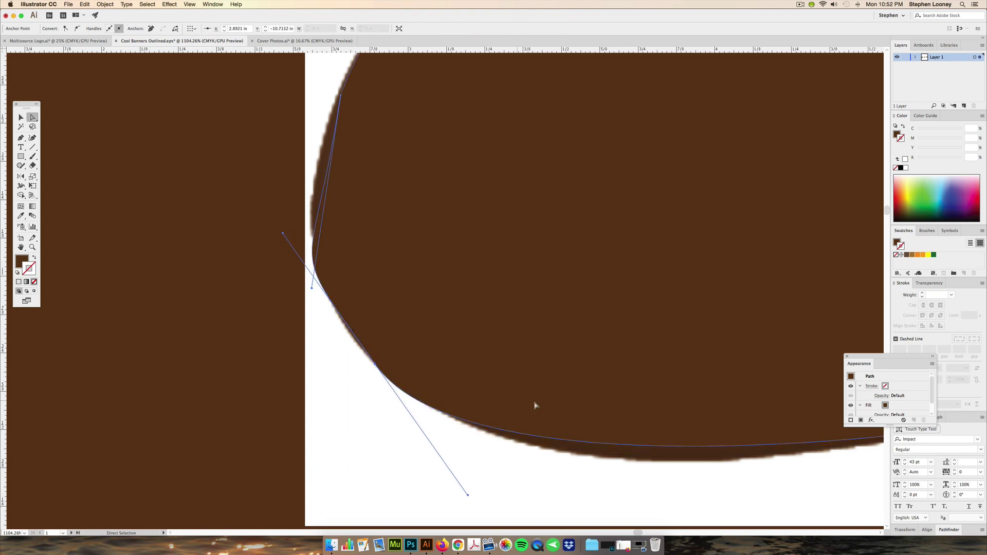
# Step: Adjust the direction handles and anchors along the bottom tier's left side so the curve follows the emoji's rounded edge
pyautogui.press('super+minus')
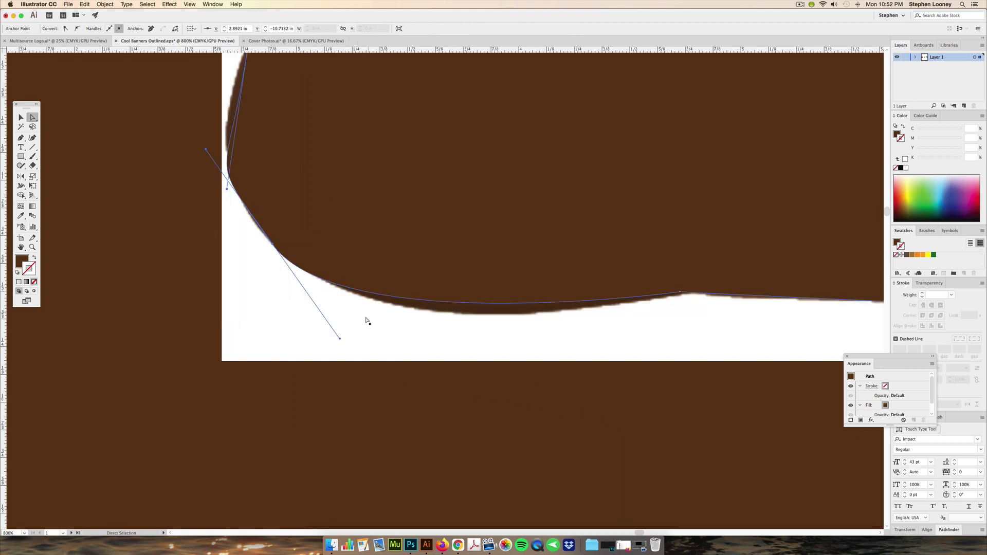
pyautogui.moveTo(341, 341); pyautogui.dragTo(379, 363)
pyautogui.scroll(3, 332, 183)
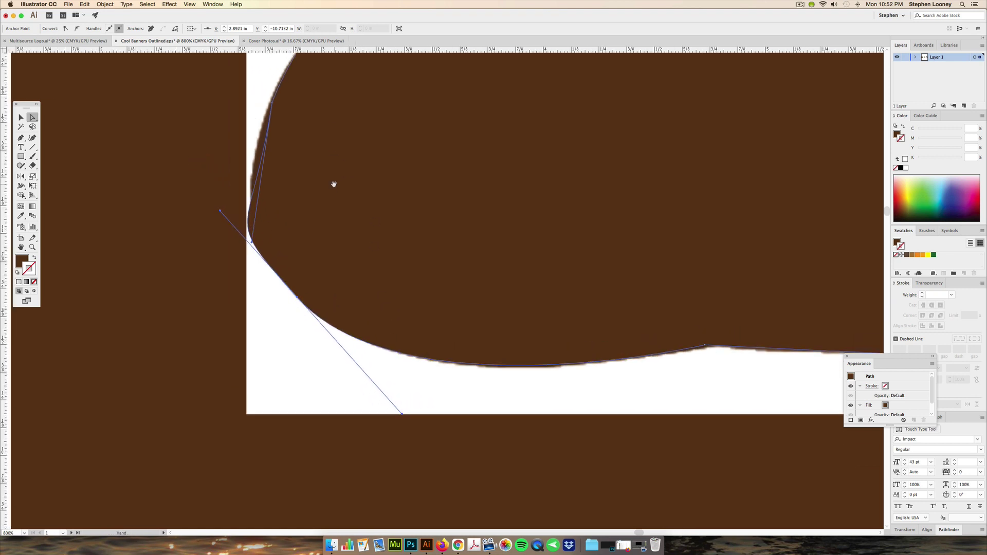
pyautogui.moveTo(252, 245); pyautogui.dragTo(282, 240)
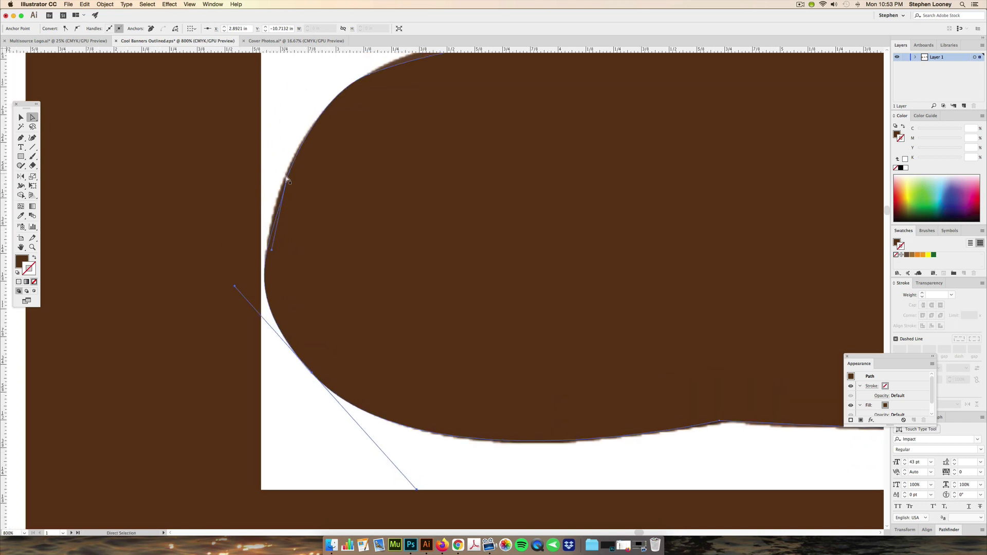
pyautogui.moveTo(287, 177); pyautogui.dragTo(286, 174)
# Step: Reshape the segment along the upper-left curve of the bottom tier to match the emoji's edge
pyautogui.keyDown('alt'); pyautogui.keyDown('super'); pyautogui.click(453, 212); pyautogui.keyUp('super'); pyautogui.keyUp('alt')
pyautogui.press('super+z')
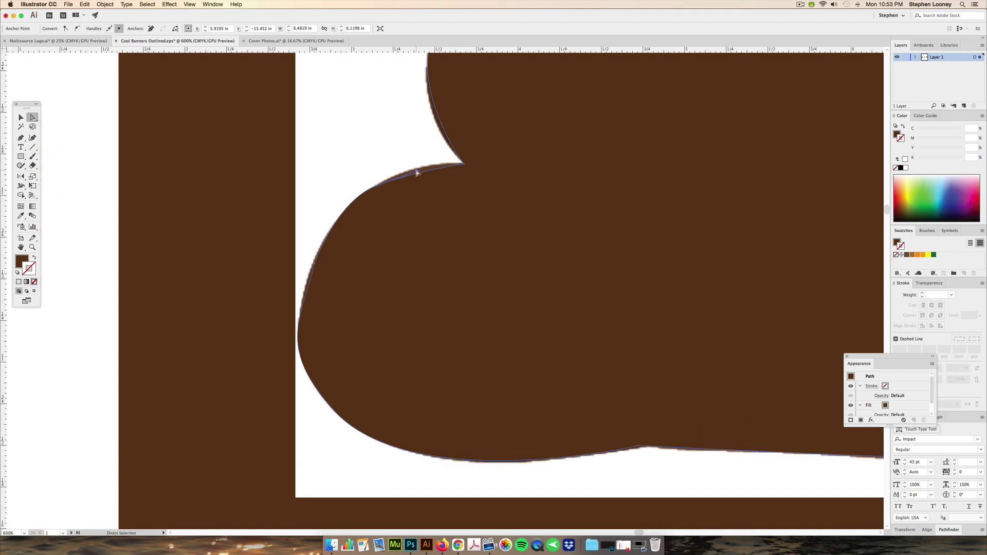
pyautogui.click(416, 173)
pyautogui.moveTo(416, 172); pyautogui.dragTo(419, 168)
pyautogui.press('super+z')
pyautogui.press('super+z')
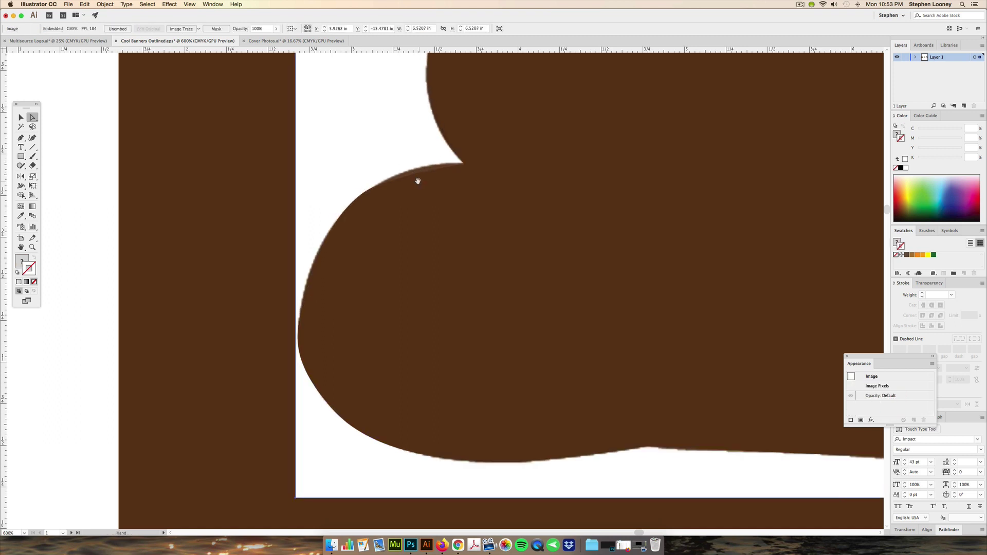
pyautogui.scroll(2, 419, 181)
pyautogui.click(429, 168)
pyautogui.moveTo(418, 170); pyautogui.dragTo(432, 151)
# Step: Check the whole traced silhouette against the framed emoji image
pyautogui.press('super+minus')
pyautogui.press('super+minus')
pyautogui.press('super+minus')
pyautogui.press('super+minus')
pyautogui.press('super+minus')
pyautogui.press('super+minus')
pyautogui.press('super+minus')
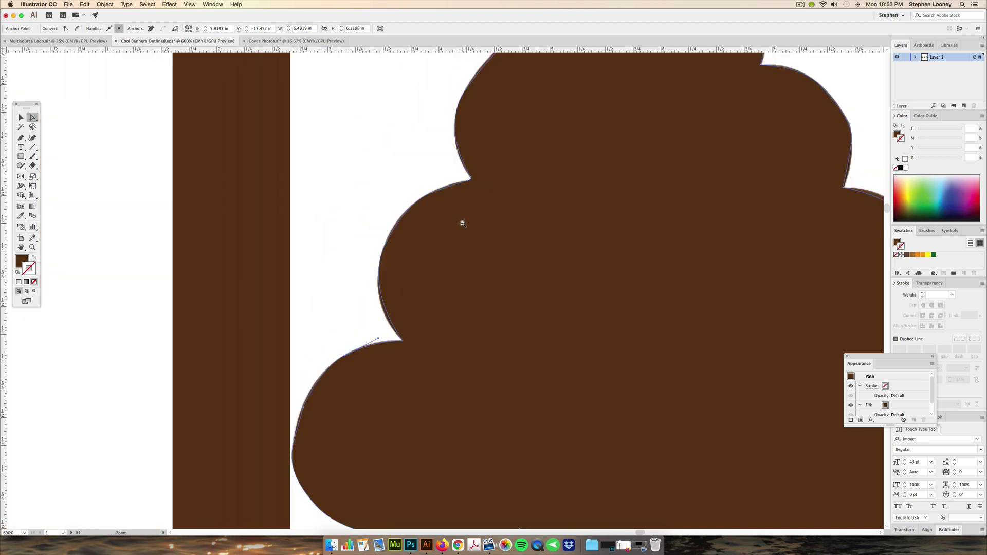
pyautogui.press('v')
pyautogui.moveTo(169, 183); pyautogui.dragTo(142, 120)
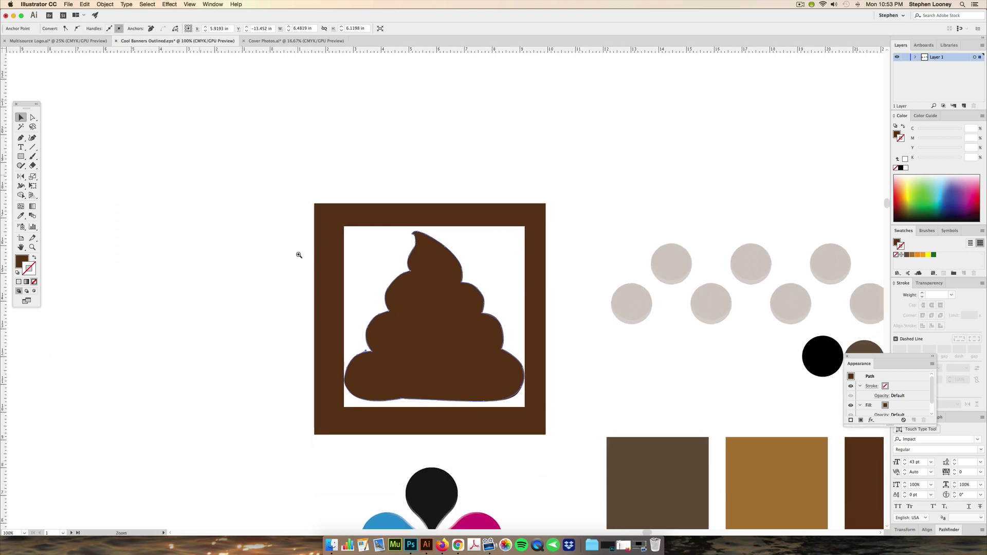
pyautogui.keyDown('super'); pyautogui.click(353, 274); pyautogui.keyUp('super')
pyautogui.moveTo(443, 307); pyautogui.dragTo(374, 298)
pyautogui.keyDown('alt'); pyautogui.keyDown('super'); pyautogui.click(499, 295); pyautogui.keyUp('super'); pyautogui.keyUp('alt')
# Step: Try moving the brown square out from behind the emoji to the left, and undo the move
pyautogui.click(387, 180)
pyautogui.click(368, 217)
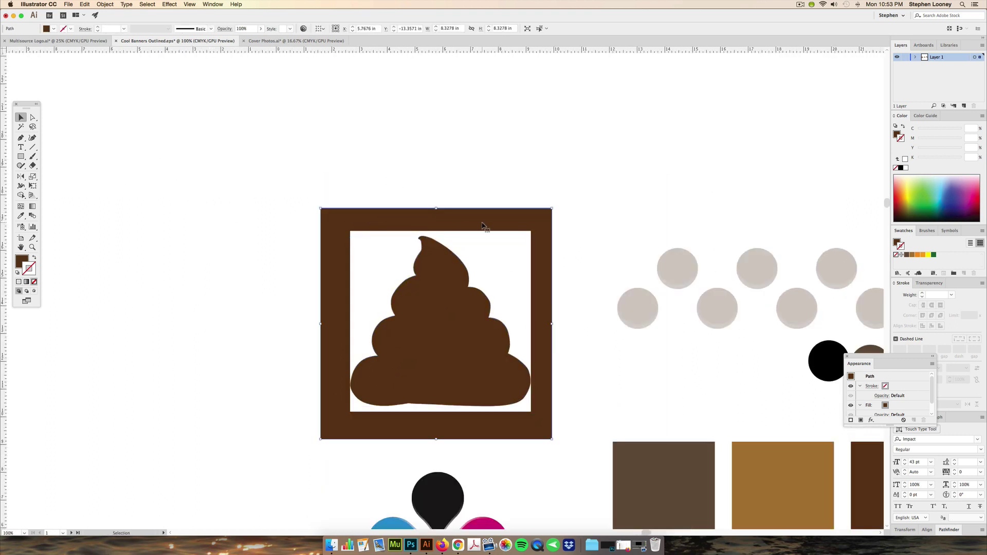
pyautogui.moveTo(529, 220); pyautogui.dragTo(288, 220)
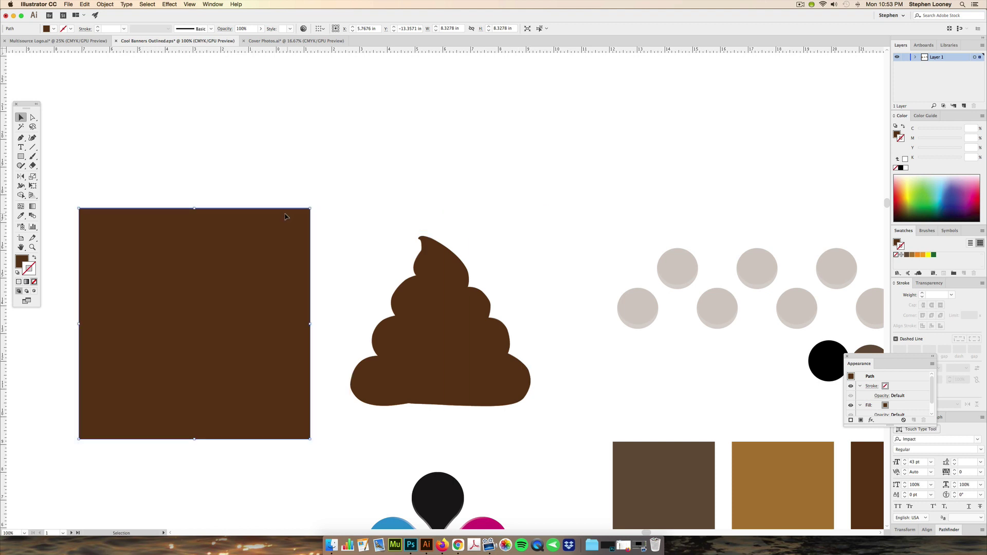
pyautogui.press('super+z')
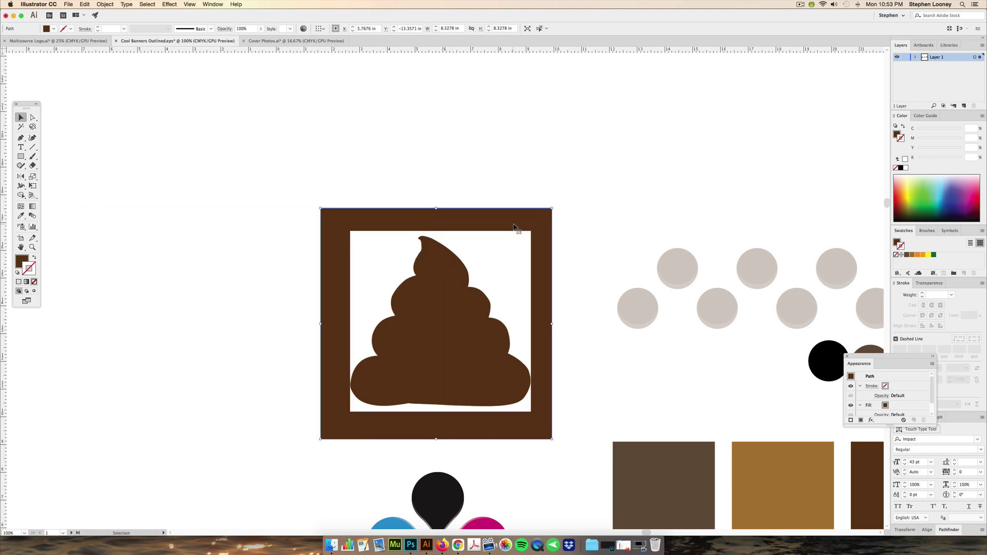
# Step: Clip the white-backed emoji image to the traced brown silhouette with a clipping mask
pyautogui.click(369, 258)
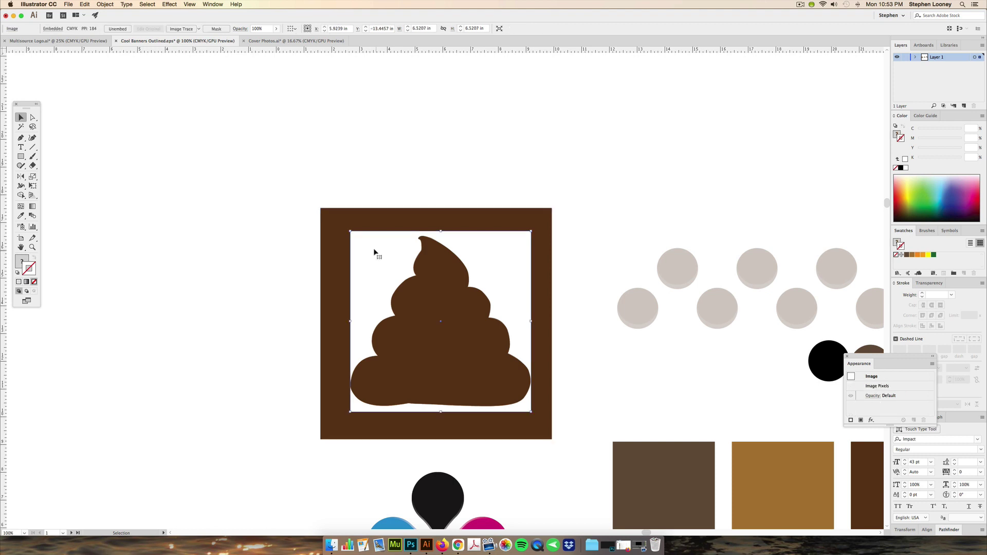
pyautogui.moveTo(371, 258); pyautogui.dragTo(278, 246)
pyautogui.press('super+z')
pyautogui.keyDown('shift'); pyautogui.click(420, 282); pyautogui.keyUp('shift')
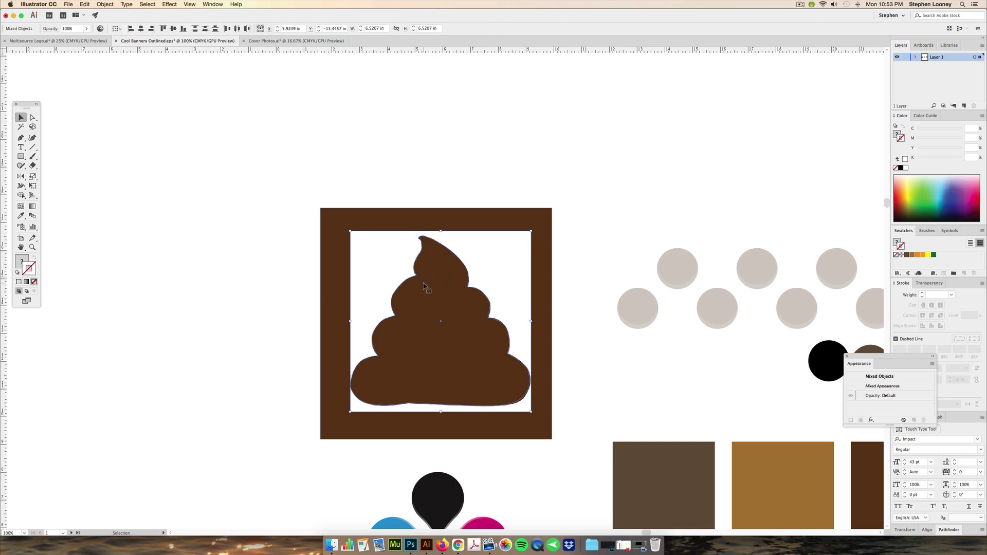
pyautogui.rightClick(424, 286)
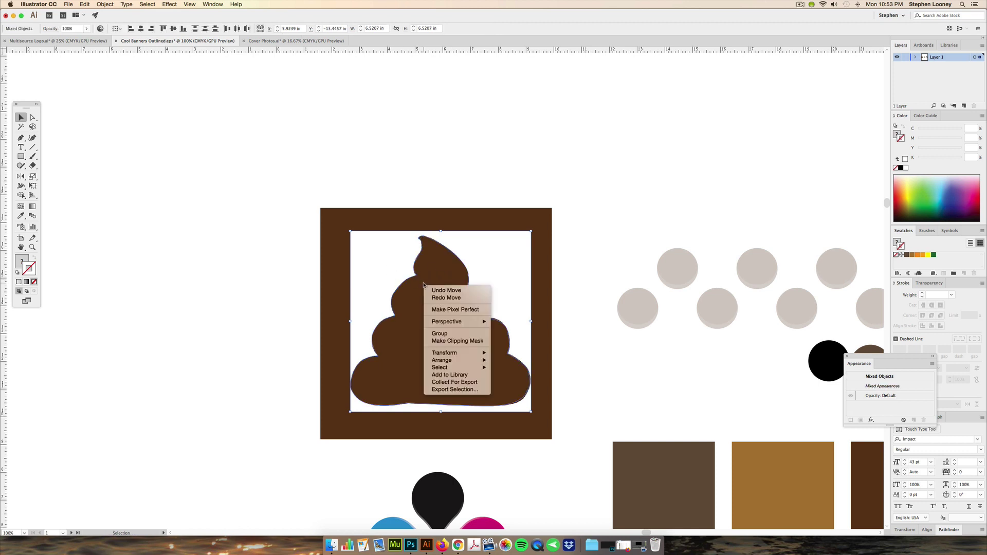
pyautogui.click(456, 342)
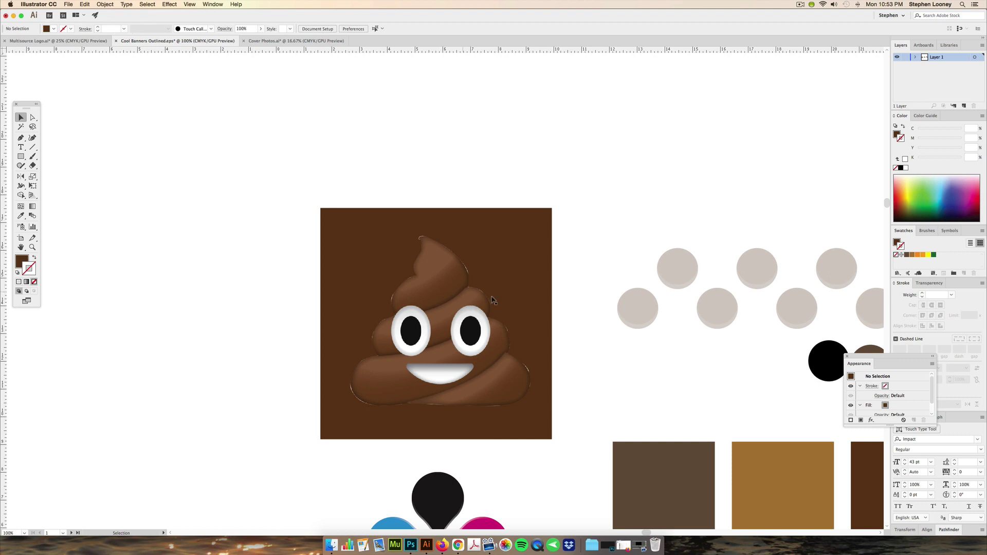
# Step: Inspect the clipped emoji's outline up close around the swirl tip and its upper edges
pyautogui.moveTo(481, 326); pyautogui.dragTo(529, 213)
pyautogui.moveTo(393, 202); pyautogui.dragTo(396, 152)
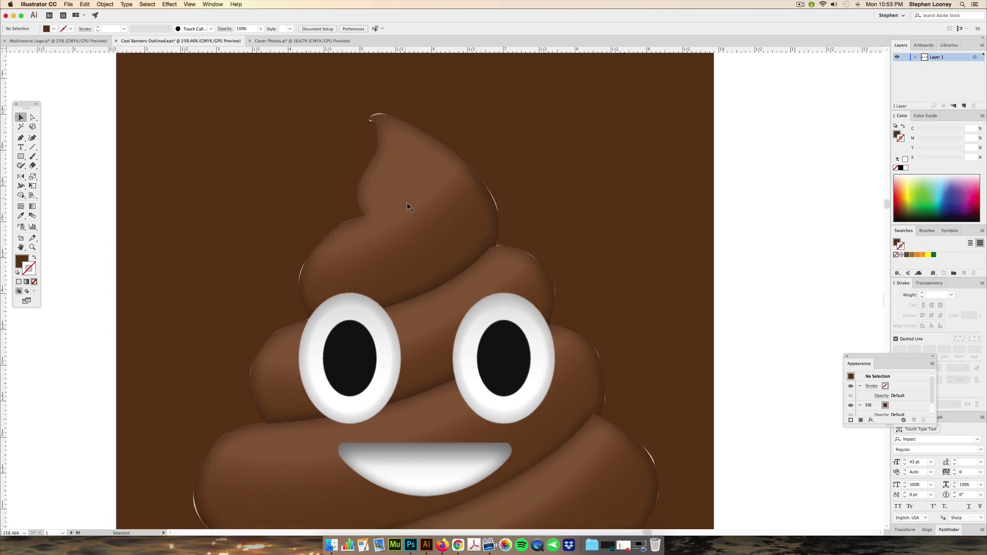
pyautogui.keyDown('alt'); pyautogui.keyDown('super'); pyautogui.click(421, 234); pyautogui.keyUp('super'); pyautogui.keyUp('alt')
pyautogui.keyDown('alt'); pyautogui.keyDown('super'); pyautogui.click(419, 269); pyautogui.keyUp('super'); pyautogui.keyUp('alt')
pyautogui.keyDown('alt'); pyautogui.keyDown('super'); pyautogui.click(447, 276); pyautogui.keyUp('super'); pyautogui.keyUp('alt')
pyautogui.moveTo(447, 280); pyautogui.dragTo(500, 198)
pyautogui.moveTo(384, 265); pyautogui.dragTo(403, 259)
pyautogui.moveTo(380, 213); pyautogui.dragTo(412, 184)
pyautogui.scroll(3, 411, 184)
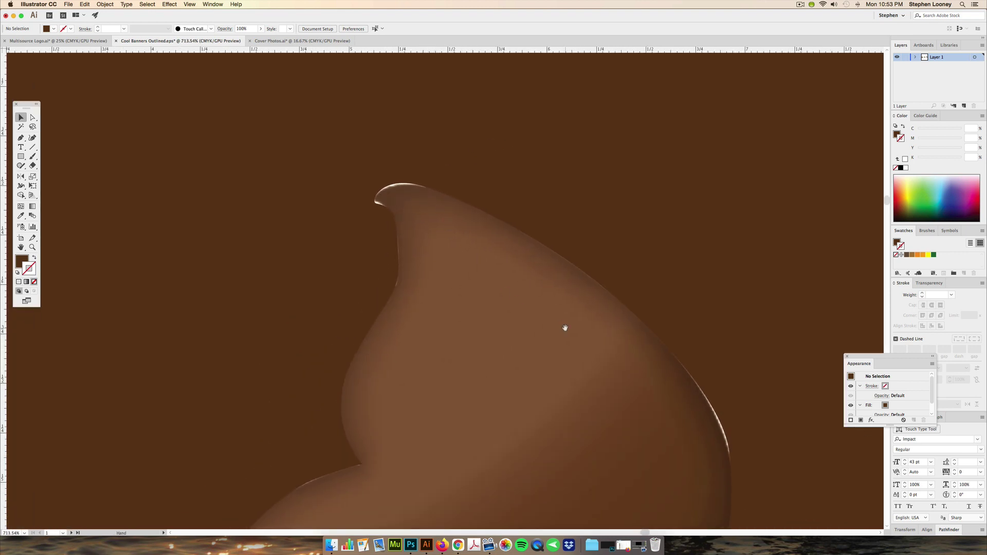
pyautogui.hscroll(5, 514, 302)
pyautogui.scroll(-3, 514, 302)
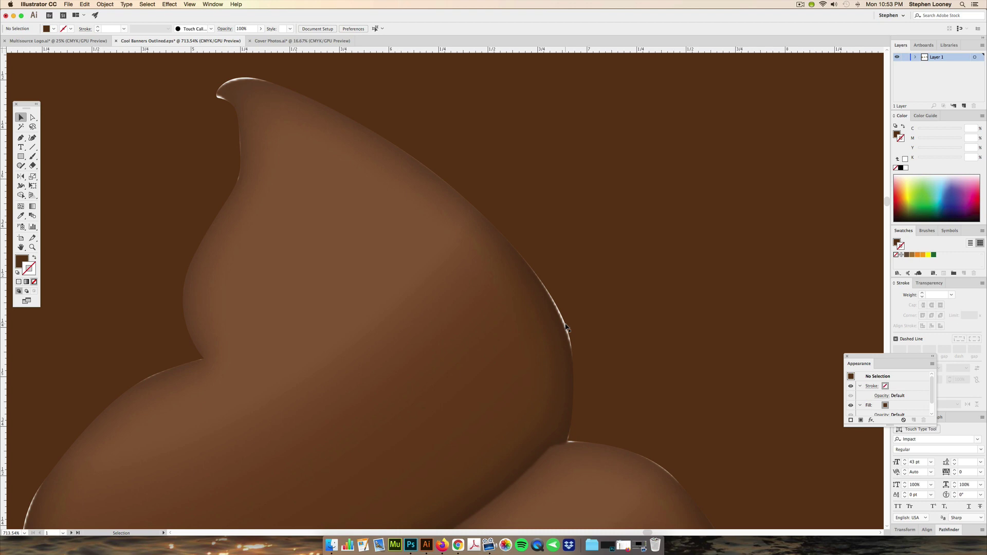
# Step: Pull the clipping path inward along the top swirl's right edge and at the notch below it to trim the white fringe
pyautogui.press('a')
pyautogui.click(565, 327)
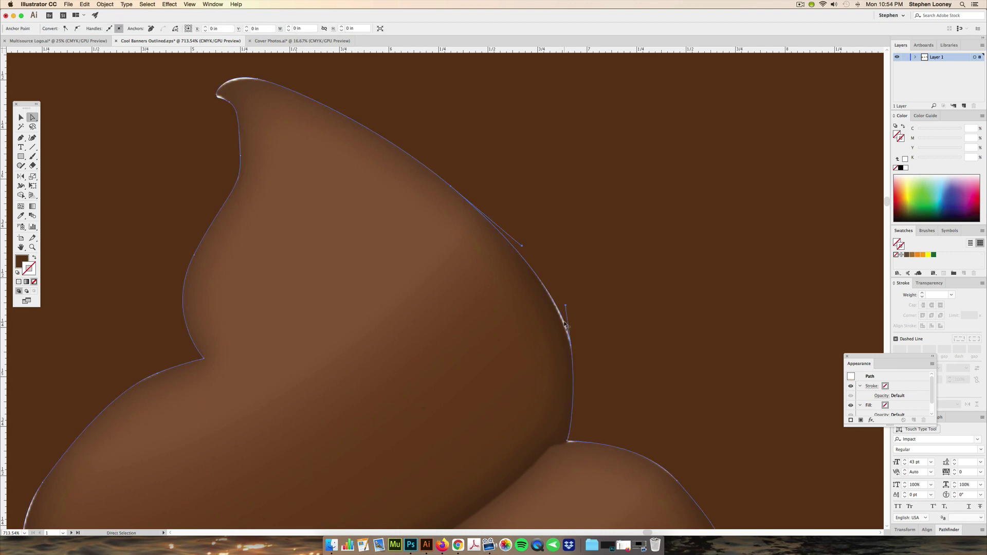
pyautogui.moveTo(571, 348); pyautogui.dragTo(570, 348)
pyautogui.click(562, 267)
pyautogui.press('space')
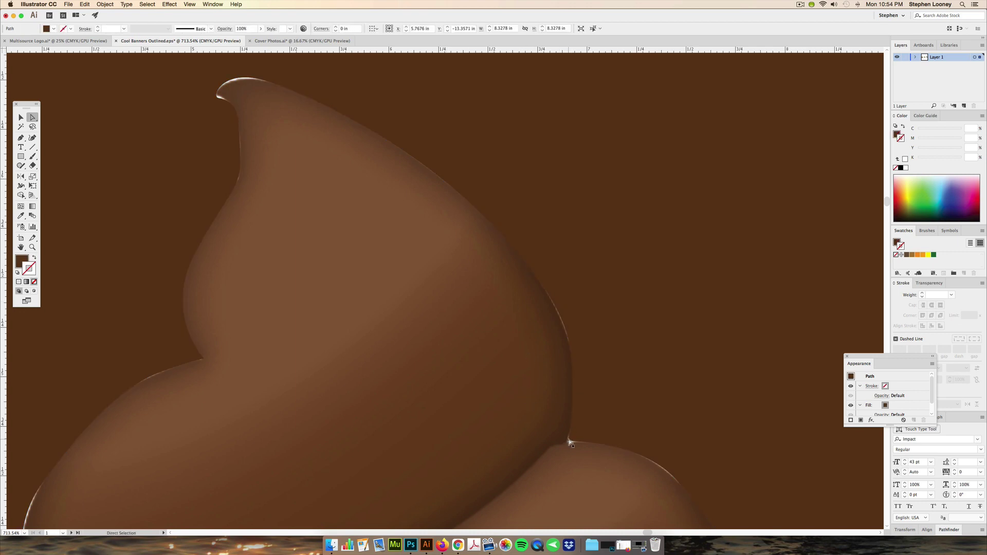
pyautogui.click(569, 442)
pyautogui.moveTo(569, 442); pyautogui.dragTo(565, 441)
# Step: Adjust the anchors and direction handle around the curled tip so the clipping path trims the white edge
pyautogui.press('space')
pyautogui.moveTo(522, 368); pyautogui.dragTo(681, 350)
pyautogui.press('space')
pyautogui.moveTo(397, 101); pyautogui.dragTo(423, 252)
pyautogui.press('super+space')
pyautogui.moveTo(376, 182); pyautogui.dragTo(513, 149)
pyautogui.click(596, 282)
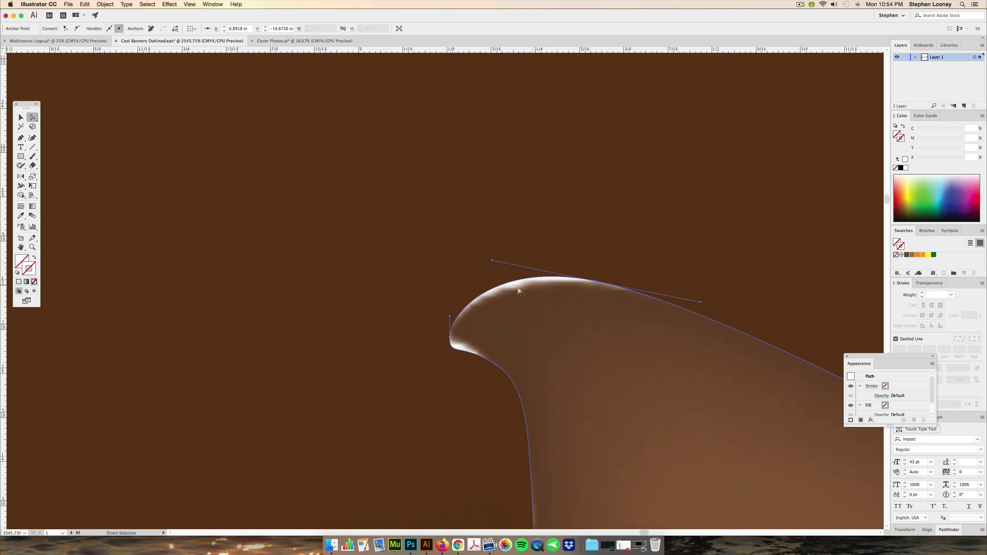
pyautogui.moveTo(450, 339); pyautogui.dragTo(454, 328)
pyautogui.click(518, 263)
pyautogui.click(545, 277)
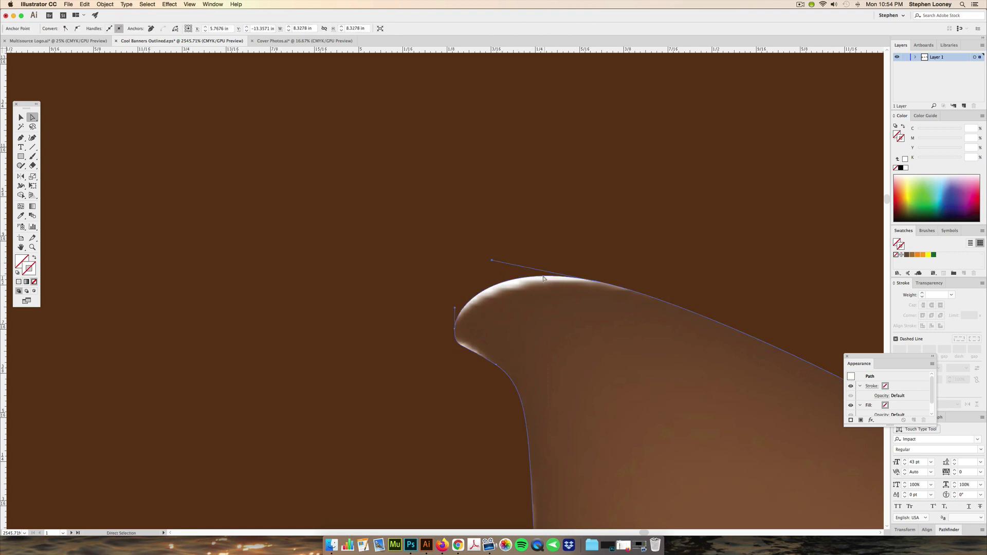
pyautogui.moveTo(492, 261); pyautogui.dragTo(523, 264)
pyautogui.moveTo(596, 281); pyautogui.dragTo(597, 284)
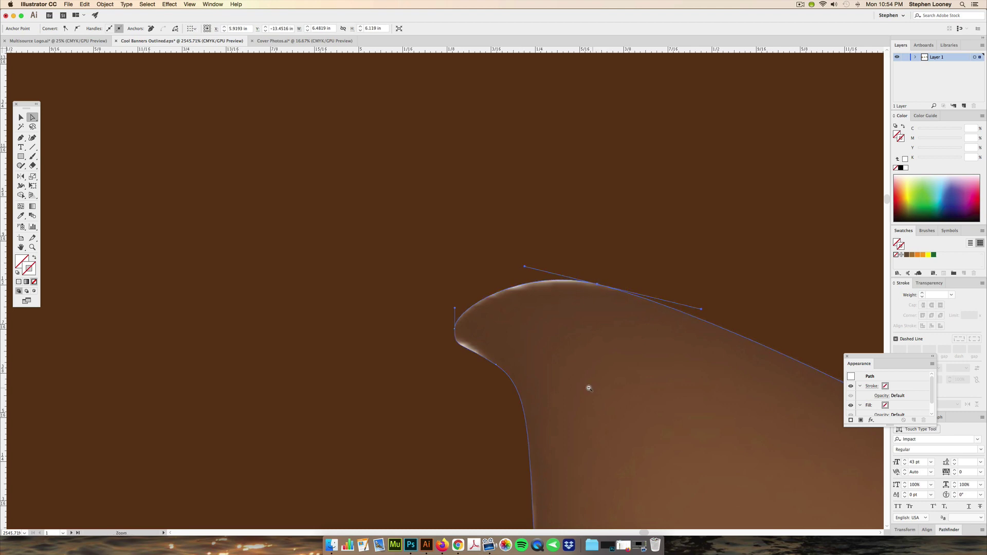
# Step: Check the whole clipped emoji against the brown square, with nothing selected
pyautogui.keyDown('alt'); pyautogui.keyDown('super'); pyautogui.click(593, 388); pyautogui.keyUp('super'); pyautogui.keyUp('alt')
pyautogui.keyDown('alt'); pyautogui.keyDown('super'); pyautogui.click(548, 366); pyautogui.keyUp('super'); pyautogui.keyUp('alt')
pyautogui.keyDown('alt'); pyautogui.keyDown('super'); pyautogui.click(518, 365); pyautogui.keyUp('super'); pyautogui.keyUp('alt')
pyautogui.keyDown('alt'); pyautogui.keyDown('super'); pyautogui.click(506, 361); pyautogui.keyUp('super'); pyautogui.keyUp('alt')
pyautogui.keyDown('alt'); pyautogui.keyDown('super'); pyautogui.click(501, 359); pyautogui.keyUp('super'); pyautogui.keyUp('alt')
pyautogui.keyDown('alt'); pyautogui.keyDown('super'); pyautogui.click(502, 359); pyautogui.keyUp('super'); pyautogui.keyUp('alt')
pyautogui.keyDown('alt'); pyautogui.keyDown('super'); pyautogui.click(503, 360); pyautogui.keyUp('super'); pyautogui.keyUp('alt')
pyautogui.keyDown('alt'); pyautogui.keyDown('super'); pyautogui.click(503, 360); pyautogui.keyUp('super'); pyautogui.keyUp('alt')
pyautogui.keyDown('alt'); pyautogui.keyDown('super'); pyautogui.click(502, 358); pyautogui.keyUp('super'); pyautogui.keyUp('alt')
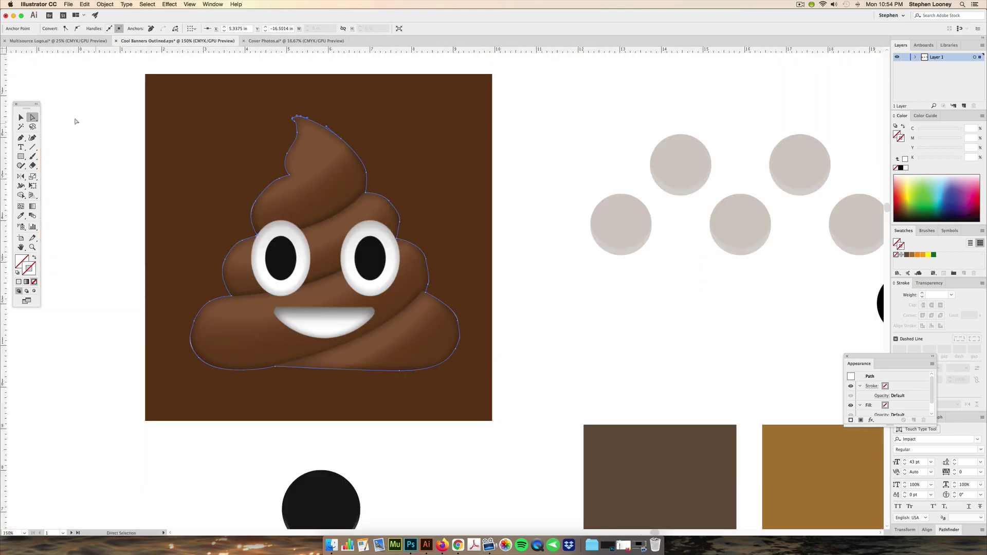
pyautogui.click(23, 117)
pyautogui.click(123, 141)
# Step: Place a copy of the clipped emoji on the empty canvas to the left of the brown square
pyautogui.moveTo(350, 203); pyautogui.dragTo(484, 196)
pyautogui.press('super+minus')
pyautogui.press('super+minus')
pyautogui.hscroll(-4, 565, 288)
pyautogui.click(588, 291)
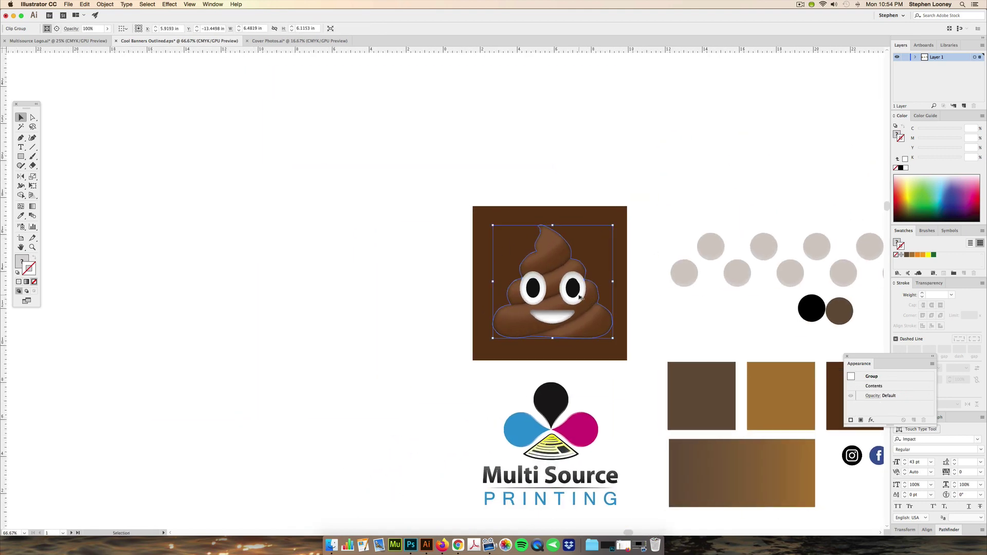
pyautogui.moveTo(570, 297); pyautogui.dragTo(329, 297)
pyautogui.click(410, 199)
# Step: Delete the brown square behind the original clipped emoji
pyautogui.click(484, 216)
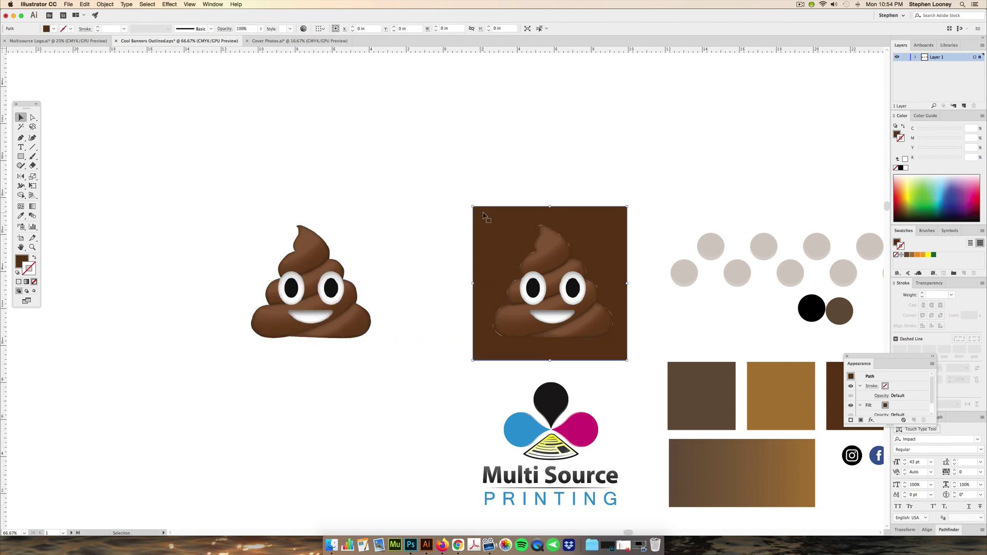
pyautogui.press('Delete')
pyautogui.moveTo(471, 232); pyautogui.dragTo(453, 231)
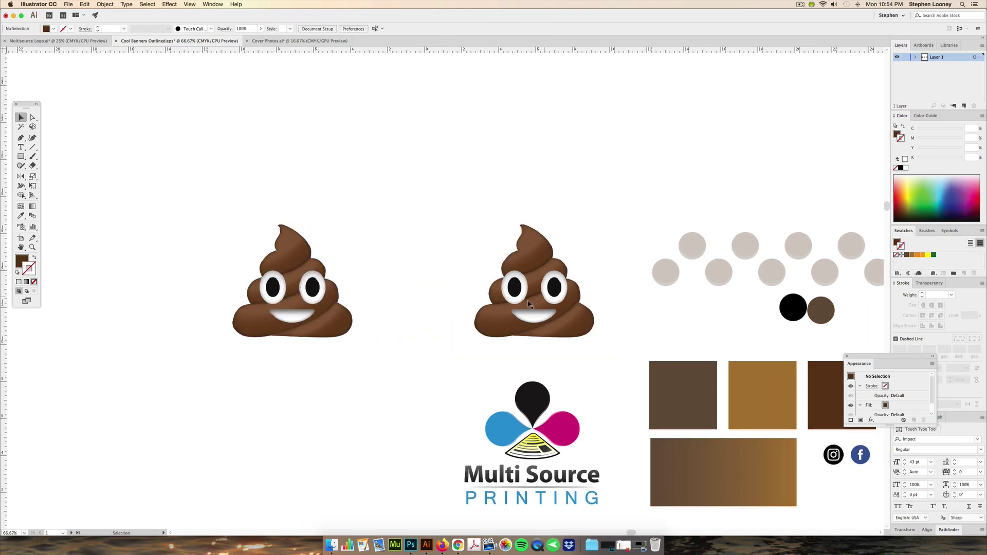
pyautogui.scroll(-2, 497, 301)
# Step: Release the clipping mask on the left emoji copy and delete its image, keeping only the silhouette path
pyautogui.click(323, 276)
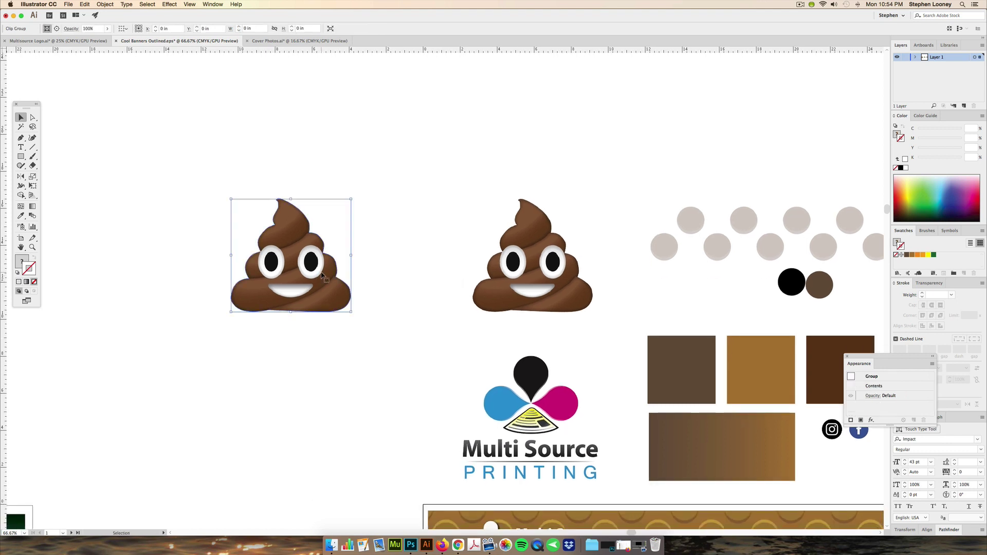
pyautogui.rightClick(323, 277)
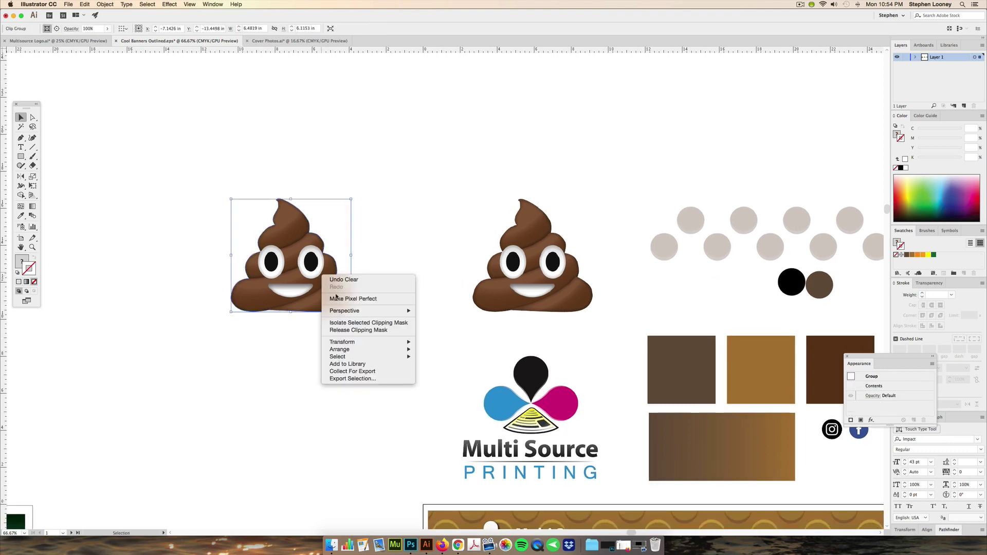
pyautogui.click(344, 332)
pyautogui.click(409, 207)
pyautogui.moveTo(332, 179); pyautogui.dragTo(366, 225)
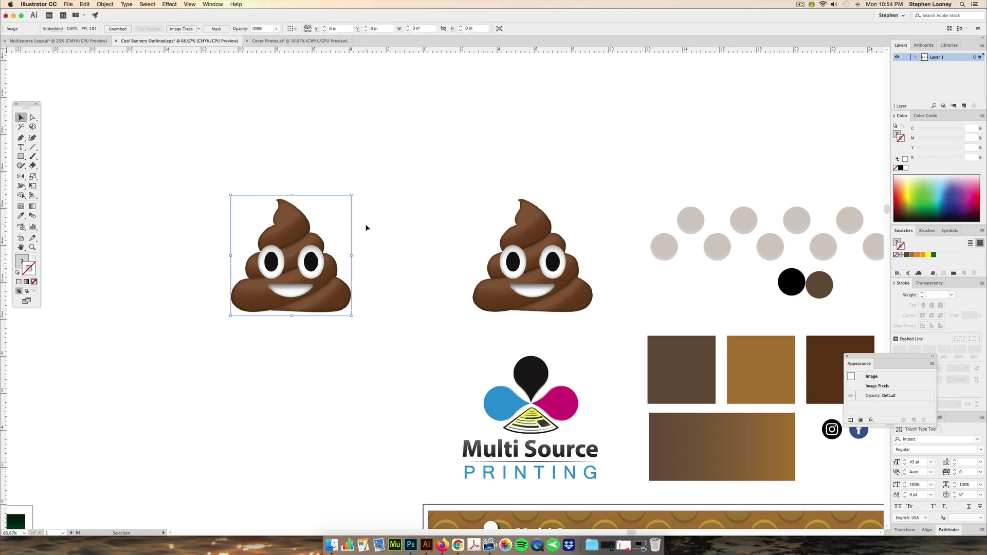
pyautogui.press('Delete')
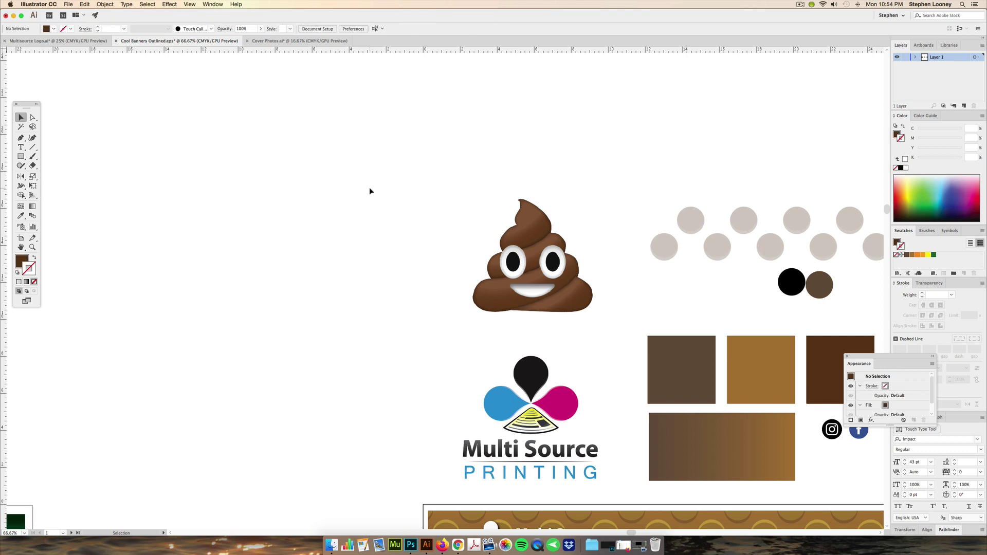
# Step: Move the empty silhouette path to the blank canvas just below the brown banner
pyautogui.moveTo(375, 184); pyautogui.dragTo(273, 324)
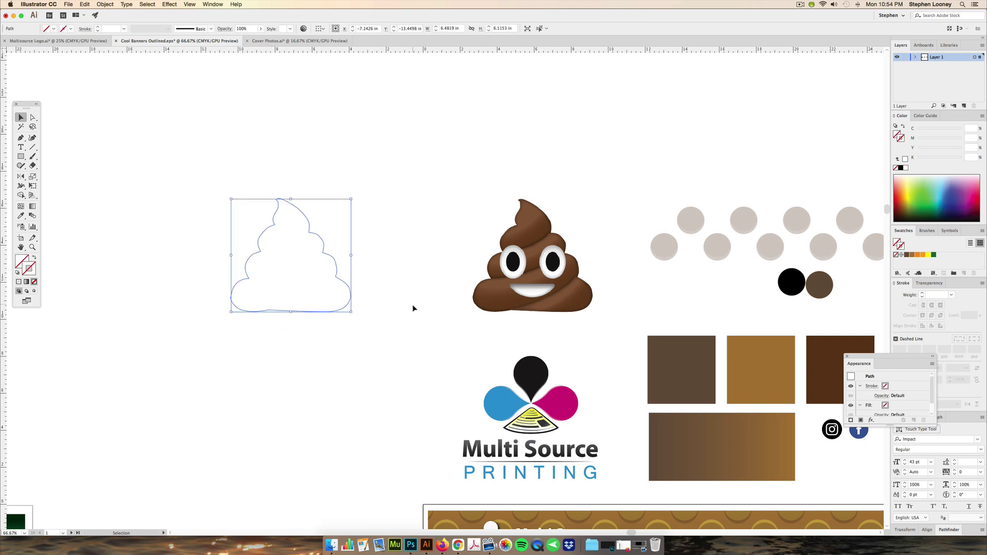
pyautogui.press('Delete')
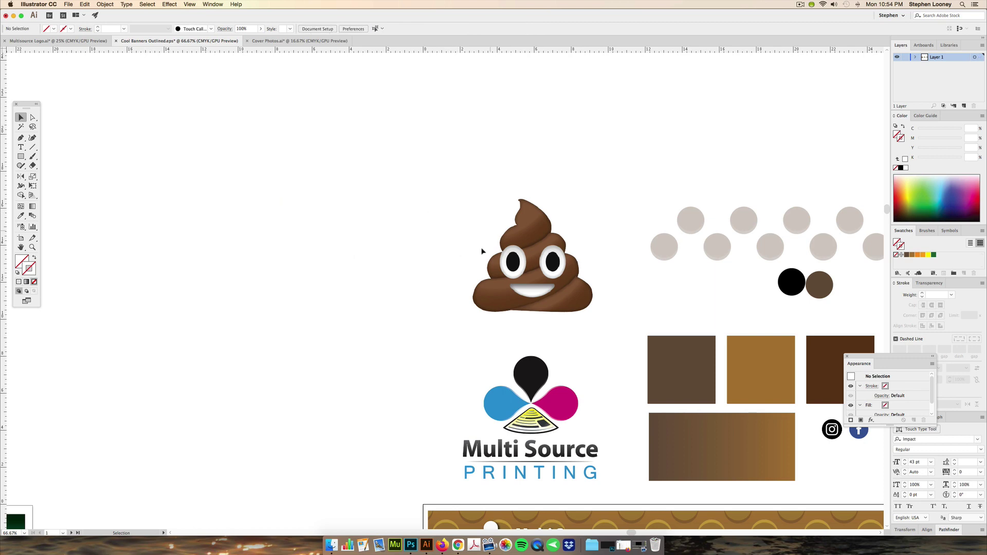
pyautogui.hotkey('ctrl', 'z')
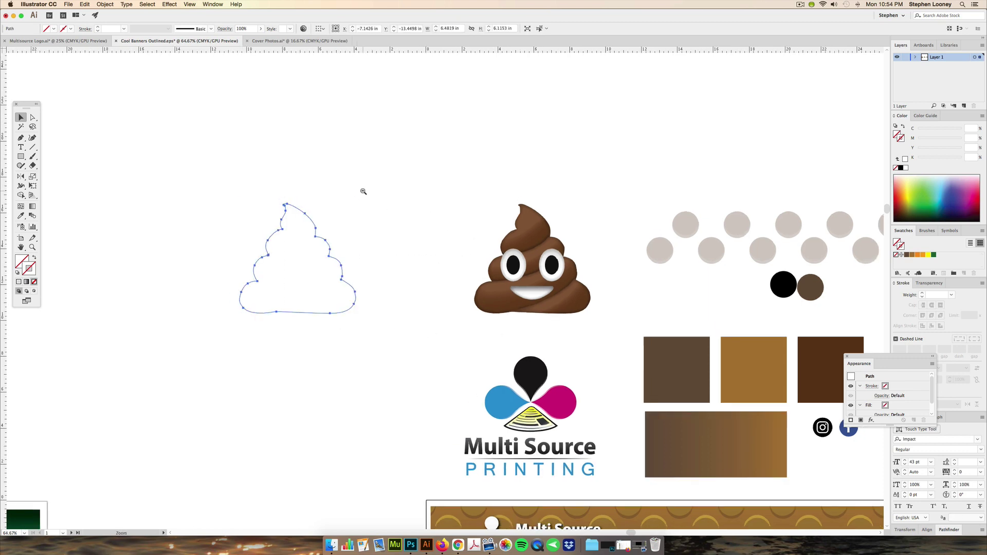
pyautogui.keyDown('ctrl'); pyautogui.keyDown('alt'); pyautogui.click(457, 347); pyautogui.keyUp('alt'); pyautogui.keyUp('ctrl')
pyautogui.moveTo(478, 369); pyautogui.dragTo(277, 202)
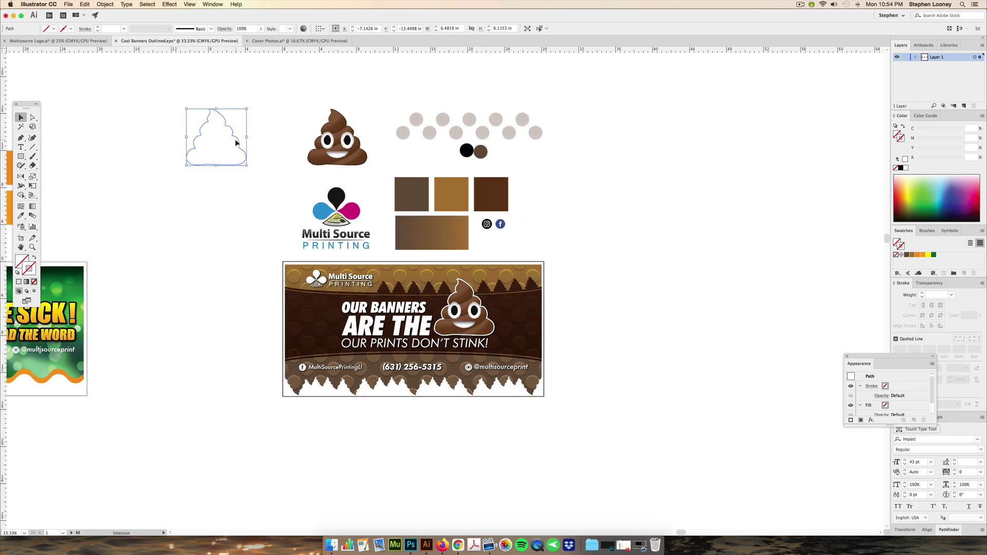
pyautogui.moveTo(236, 140); pyautogui.dragTo(361, 433)
# Step: Try moving the banner's clipped dot pattern down and to the right, and undo the move
pyautogui.moveTo(340, 397); pyautogui.dragTo(401, 351)
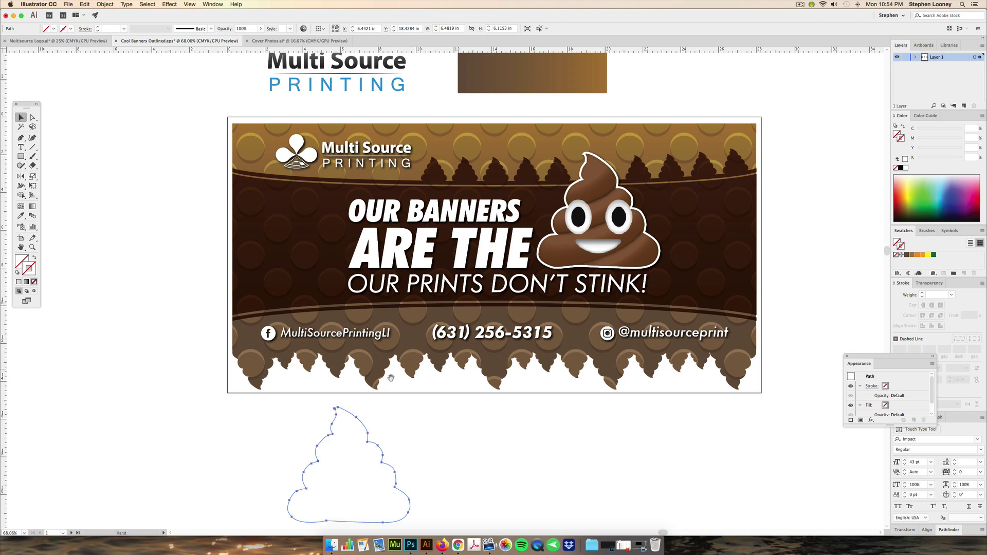
pyautogui.hscroll(3, 383, 372)
pyautogui.scroll(-1, 383, 373)
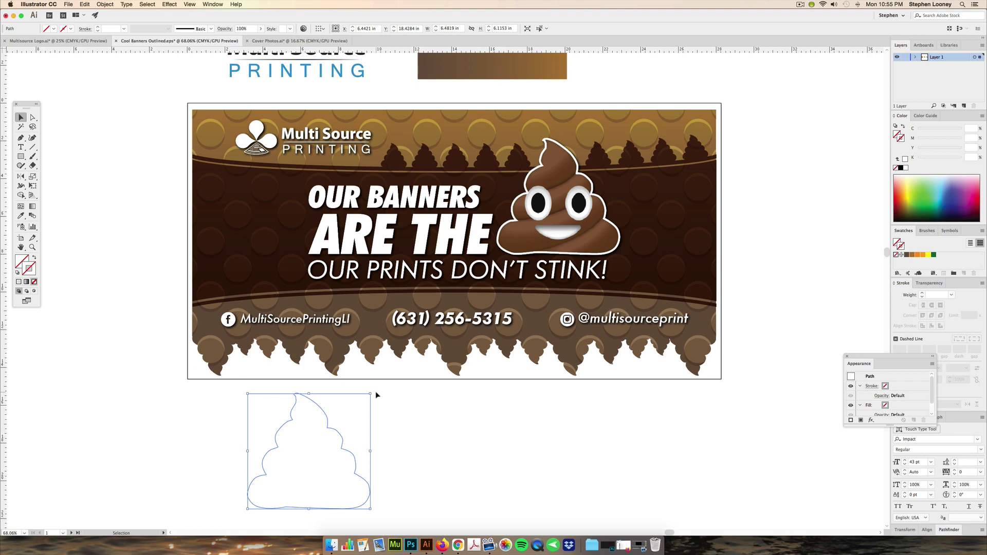
pyautogui.moveTo(376, 366); pyautogui.dragTo(377, 344)
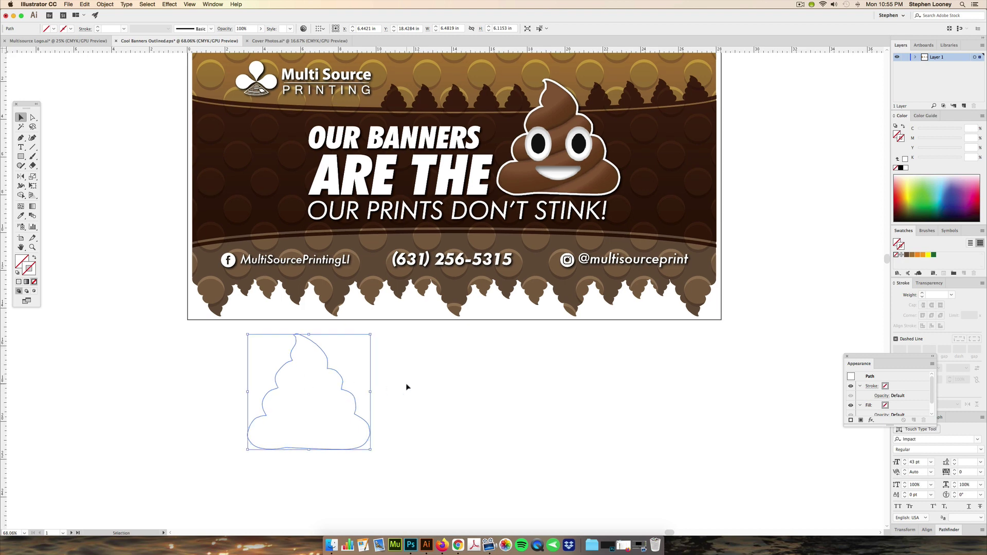
pyautogui.scroll(2, 407, 381)
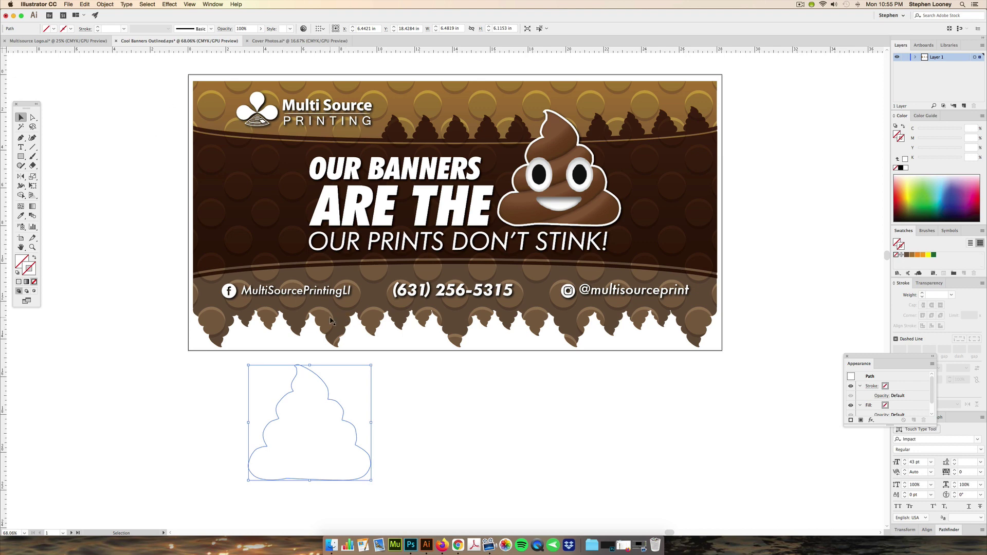
pyautogui.moveTo(331, 321); pyautogui.dragTo(443, 355)
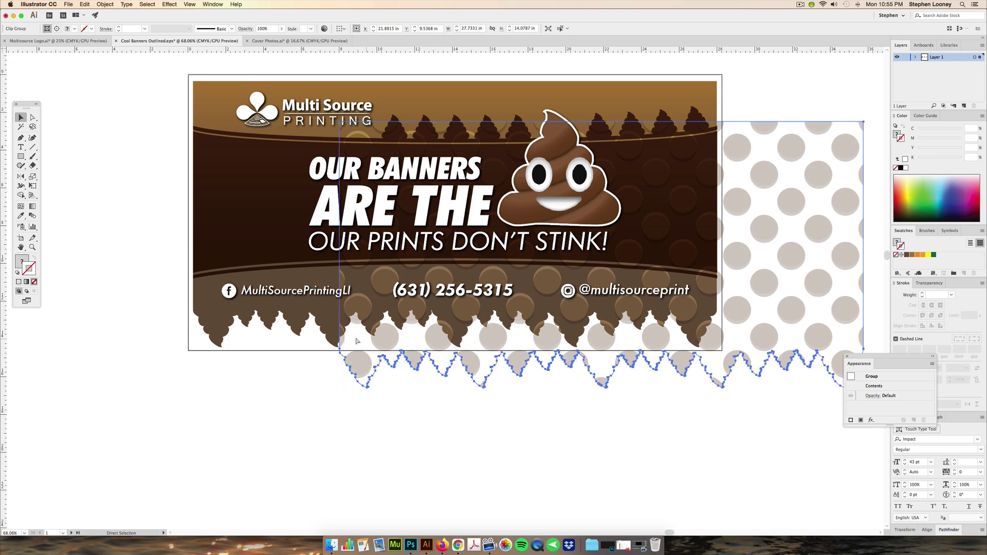
pyautogui.moveTo(236, 318); pyautogui.dragTo(261, 348)
pyautogui.press('super+z')
# Step: Rotate the silhouette path below the banner 180° so its tip points downward
pyautogui.moveTo(437, 461); pyautogui.dragTo(284, 425)
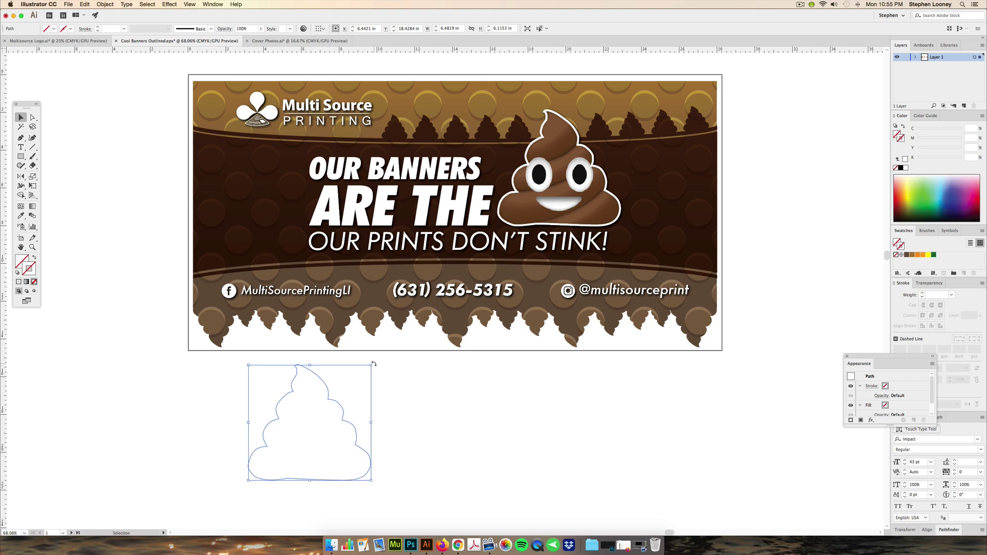
pyautogui.moveTo(374, 363)
pyautogui.mouseDown()
pyautogui.moveTo(262, 484)
pyautogui.moveTo(419, 383)
pyautogui.moveTo(376, 374)
pyautogui.mouseUp()
pyautogui.click(420, 410)
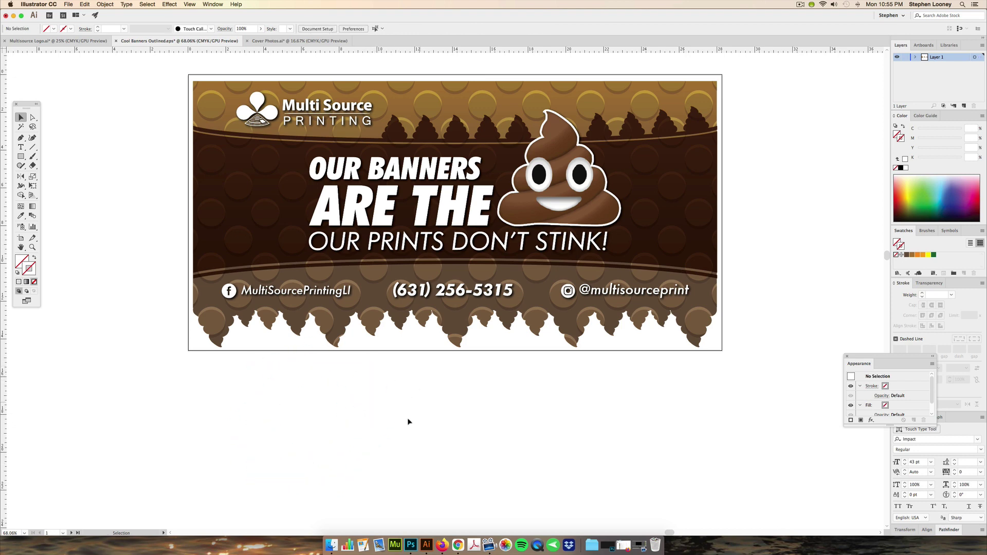
pyautogui.click(307, 463)
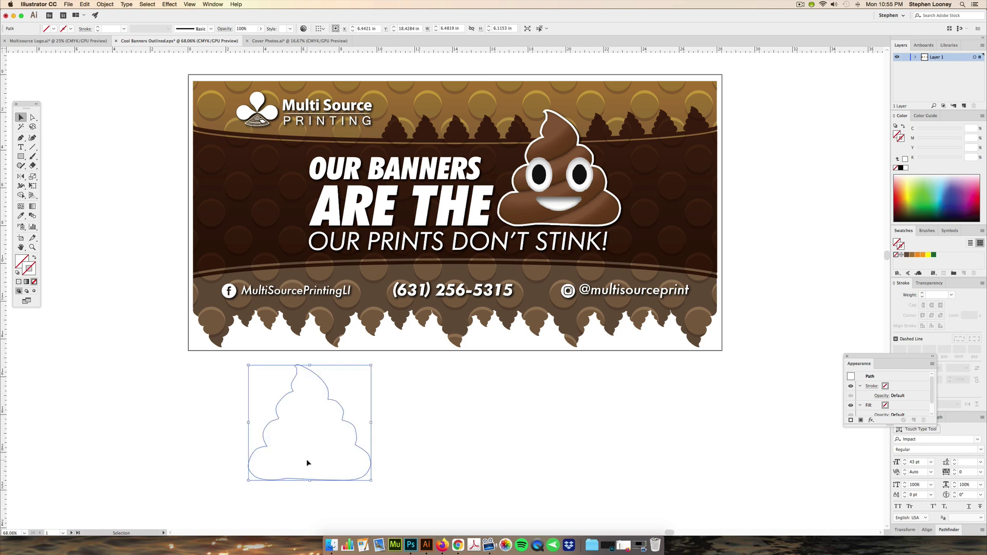
pyautogui.moveTo(376, 363); pyautogui.dragTo(240, 477)
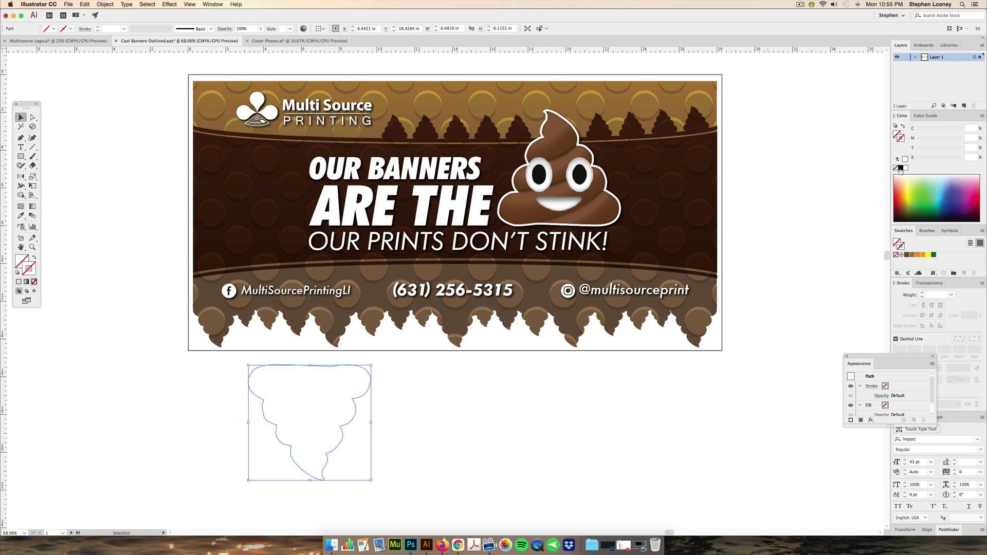
# Step: Fill the upside-down silhouette path below the banner with black
pyautogui.click(900, 168)
pyautogui.press('Delete')
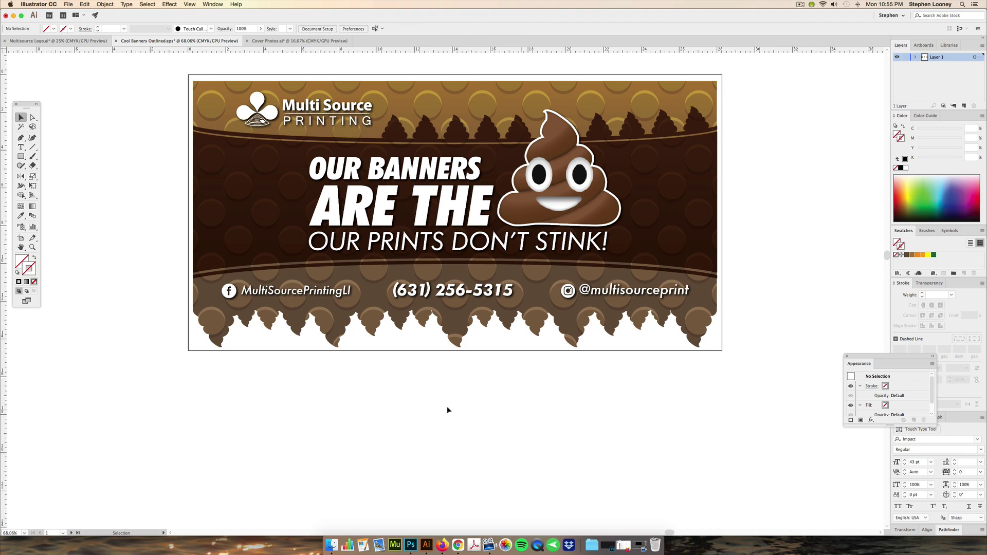
pyautogui.moveTo(418, 423); pyautogui.dragTo(291, 392)
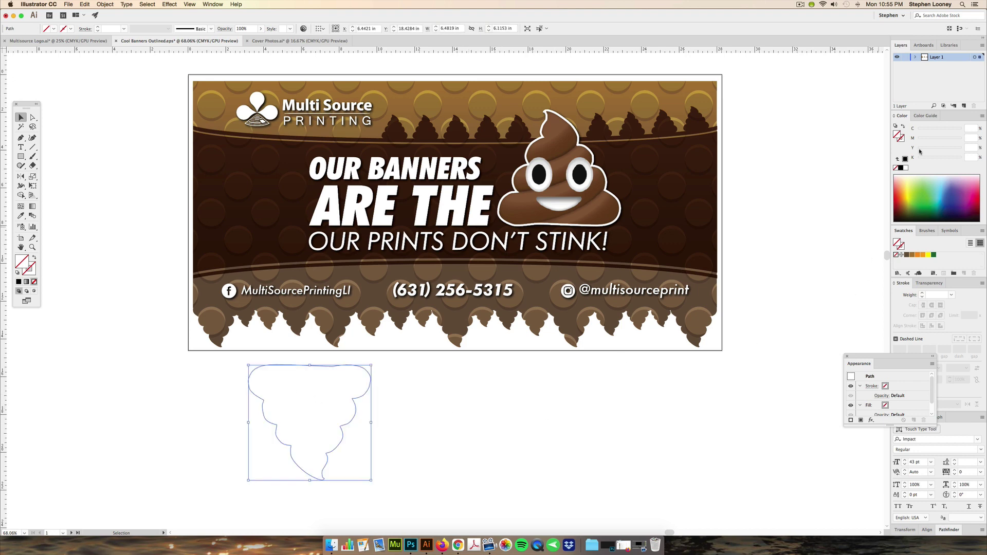
pyautogui.click(901, 168)
pyautogui.click(481, 397)
pyautogui.scroll(-4, 399, 354)
pyautogui.hscroll(-3, 399, 354)
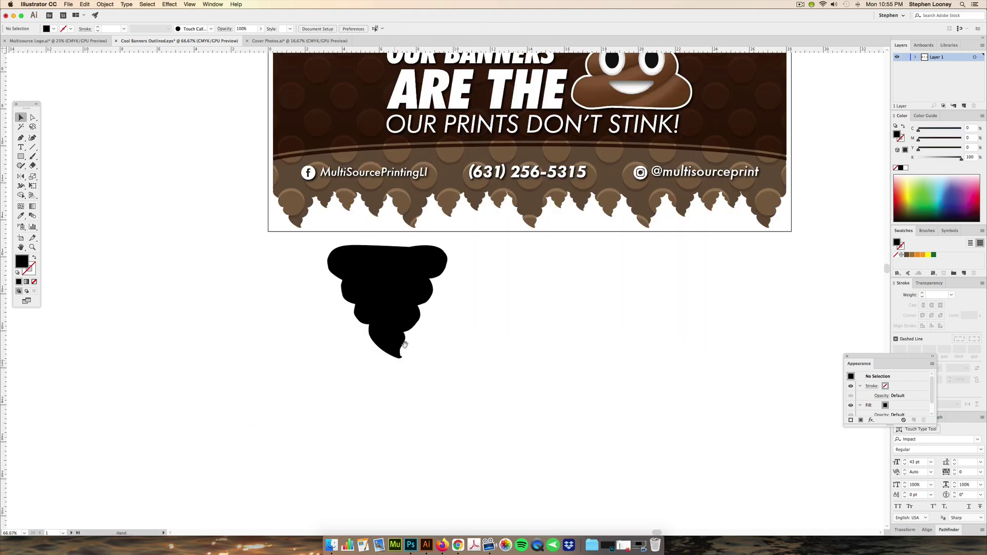
# Step: Move the black silhouette to the blank canvas beyond the banner's lower-left corner
pyautogui.press('super+minus')
pyautogui.scroll(3, 431, 371)
pyautogui.moveTo(431, 371); pyautogui.dragTo(251, 371)
pyautogui.click(518, 366)
pyautogui.press('super+minus')
pyautogui.moveTo(493, 283); pyautogui.dragTo(415, 334)
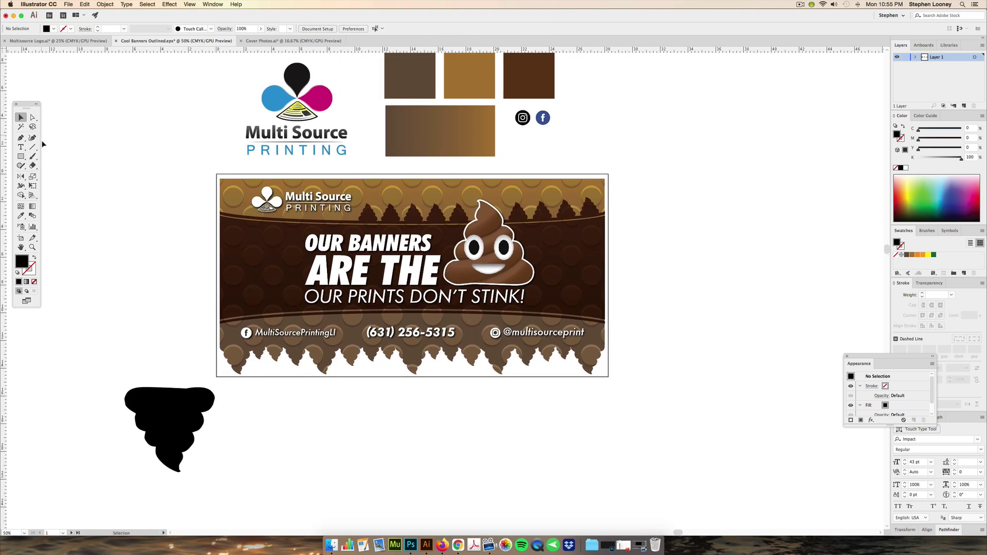
# Step: Move the whole finished banner artwork straight down off the artboard, leaving the artboard empty
pyautogui.press('super+minus')
pyautogui.moveTo(537, 320); pyautogui.dragTo(330, 204)
pyautogui.moveTo(440, 211); pyautogui.dragTo(447, 417)
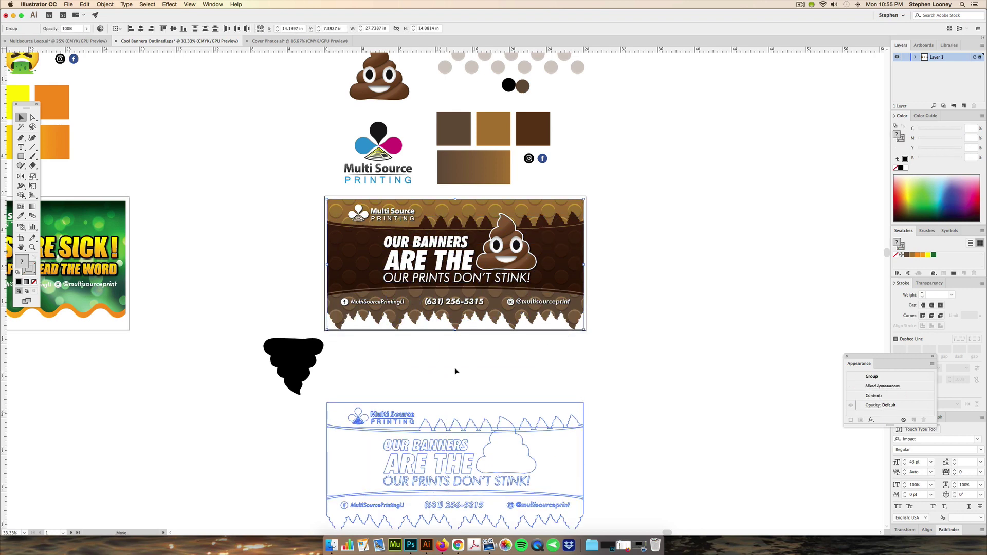
pyautogui.click(454, 361)
pyautogui.moveTo(418, 353); pyautogui.dragTo(468, 309)
pyautogui.moveTo(360, 246); pyautogui.dragTo(359, 271)
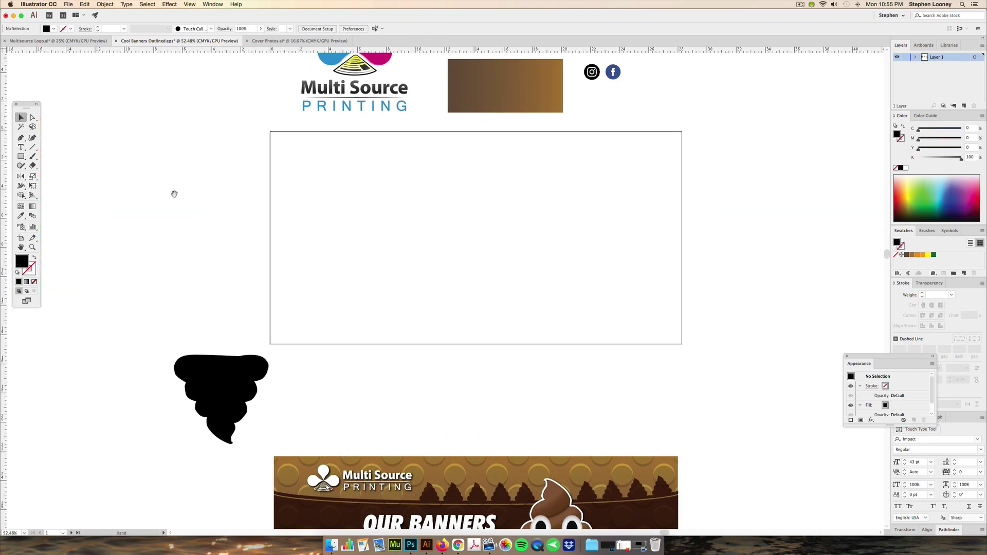
# Step: Draw a black rectangle about 27.52 × 11.88 in on the empty artboard, leaving a blank strip along its bottom
pyautogui.click(21, 157)
pyautogui.moveTo(276, 139); pyautogui.dragTo(677, 312)
pyautogui.moveTo(655, 355); pyautogui.dragTo(622, 188)
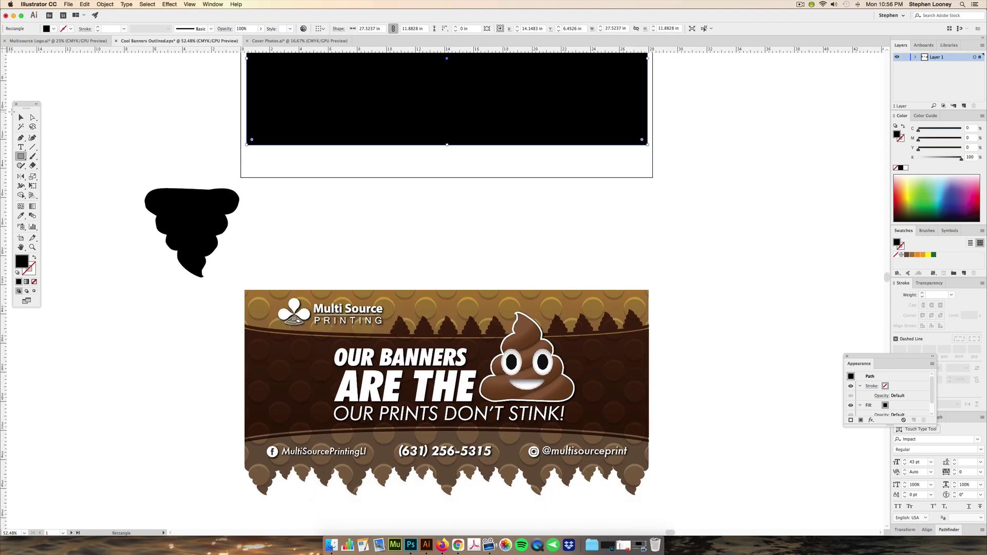
# Step: Scale the black silhouette down to about 1.91 × 1.80 in and place it below the artboard's lower-left corner
pyautogui.press('v')
pyautogui.moveTo(124, 183); pyautogui.dragTo(121, 264)
pyautogui.click(194, 310)
pyautogui.moveTo(232, 264); pyautogui.dragTo(199, 297)
pyautogui.scroll(-5, 148, 175)
pyautogui.hscroll(2, 148, 176)
pyautogui.moveTo(148, 175); pyautogui.dragTo(217, 149)
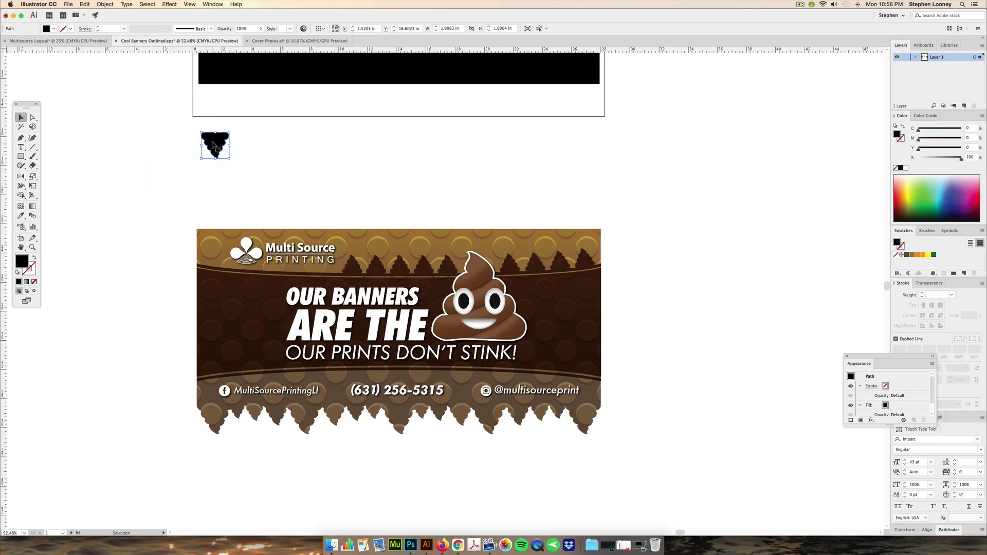
# Step: Move the small silhouette onto the rectangle's bottom edge, with its side flush with the rectangle's left edge
pyautogui.scroll(2, 215, 145)
pyautogui.moveTo(216, 184); pyautogui.dragTo(213, 132)
pyautogui.moveTo(192, 122); pyautogui.dragTo(477, 113)
pyautogui.moveTo(383, 176); pyautogui.dragTo(399, 177)
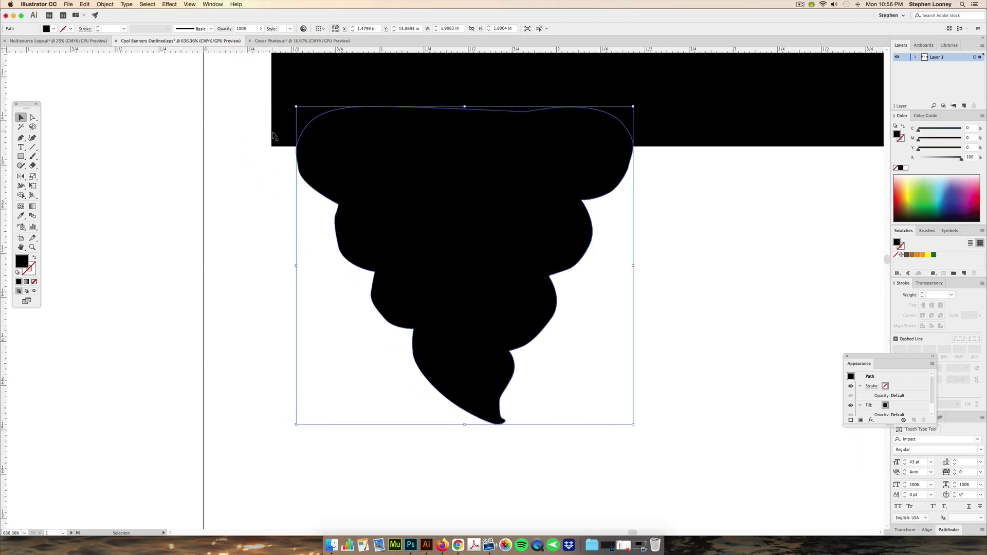
pyautogui.click(277, 156)
pyautogui.moveTo(329, 156); pyautogui.dragTo(460, 113)
pyautogui.click(256, 174)
pyautogui.moveTo(376, 141); pyautogui.dragTo(373, 139)
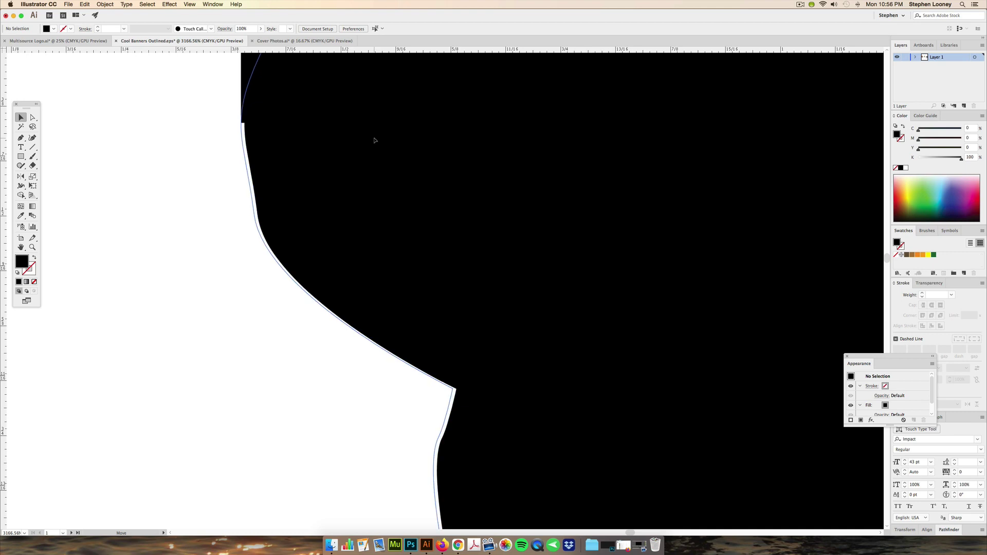
pyautogui.scroll(-10, 505, 317)
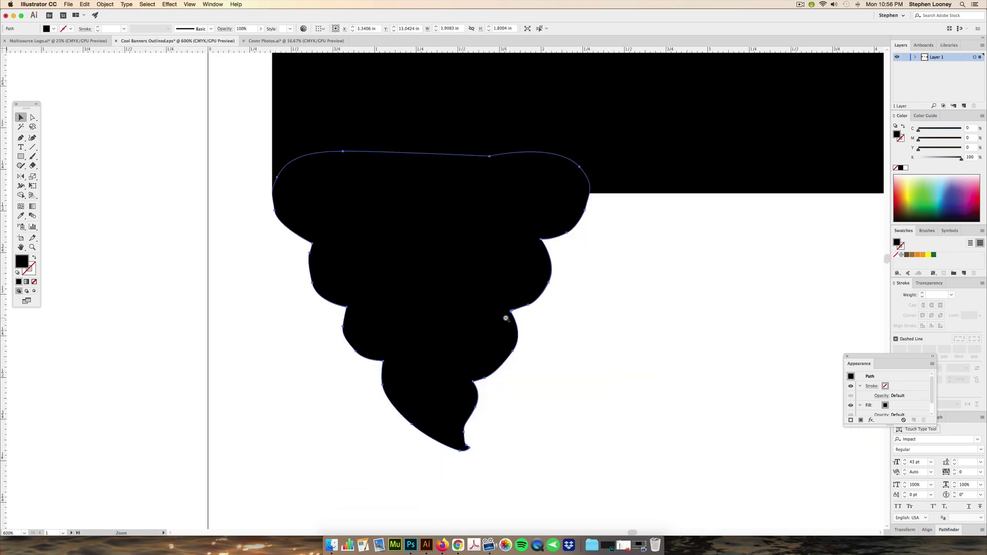
pyautogui.scroll(-3, 506, 319)
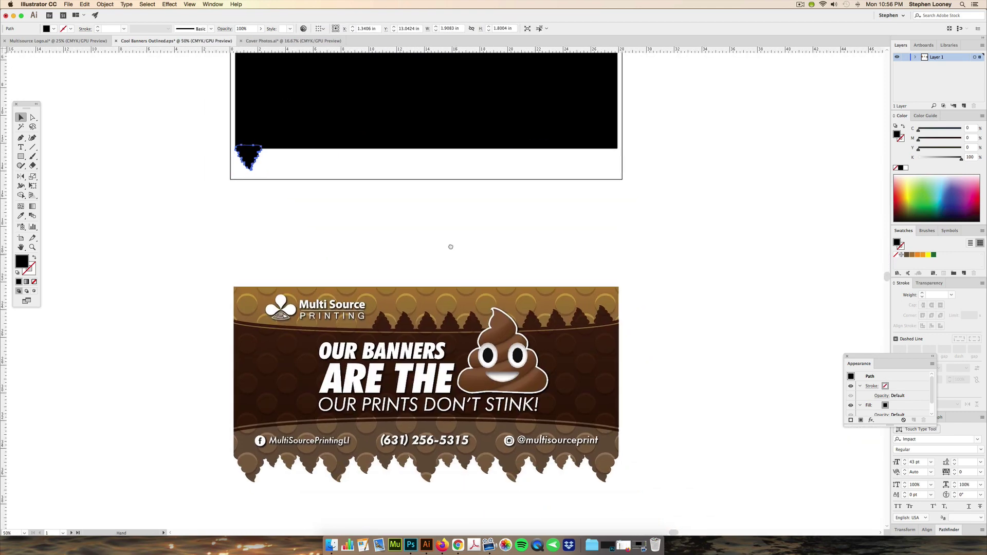
# Step: Copy the silhouette drip along the bottom edge to the rectangle's lower-right corner, flush with the right edge
pyautogui.moveTo(244, 179); pyautogui.dragTo(820, 128)
pyautogui.moveTo(639, 171); pyautogui.dragTo(749, 155)
pyautogui.moveTo(604, 185); pyautogui.dragTo(610, 185)
pyautogui.moveTo(525, 225); pyautogui.dragTo(461, 213)
pyautogui.keyDown('alt'); pyautogui.keyDown('super'); pyautogui.click(412, 266); pyautogui.keyUp('super'); pyautogui.keyUp('alt')
pyautogui.keyDown('alt'); pyautogui.keyDown('super'); pyautogui.click(411, 265); pyautogui.keyUp('super'); pyautogui.keyUp('alt')
pyautogui.moveTo(348, 334); pyautogui.dragTo(393, 232)
pyautogui.click(389, 261)
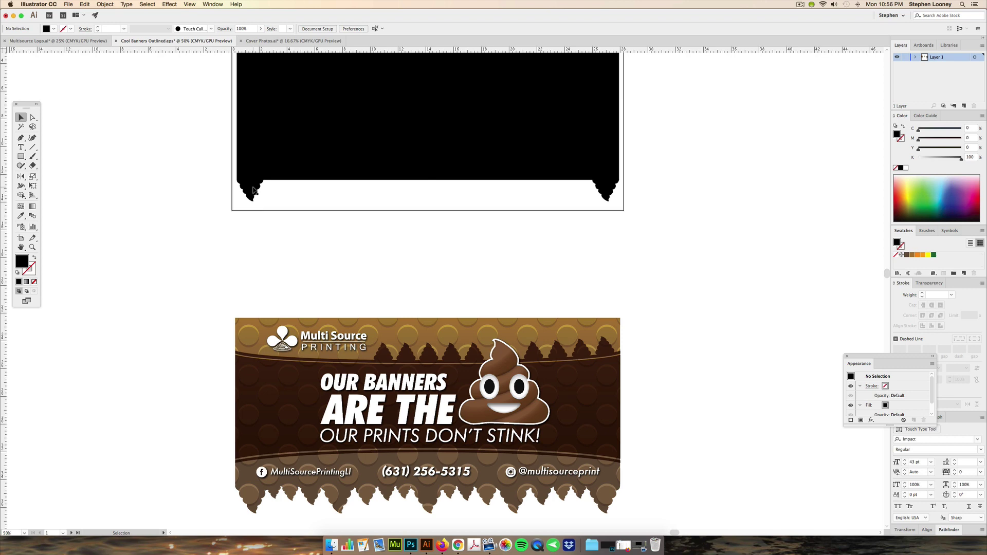
# Step: Copy the left drip sideways along the bottom edge and repeat the copy to add three drips between the corner ones
pyautogui.moveTo(253, 191); pyautogui.dragTo(346, 184)
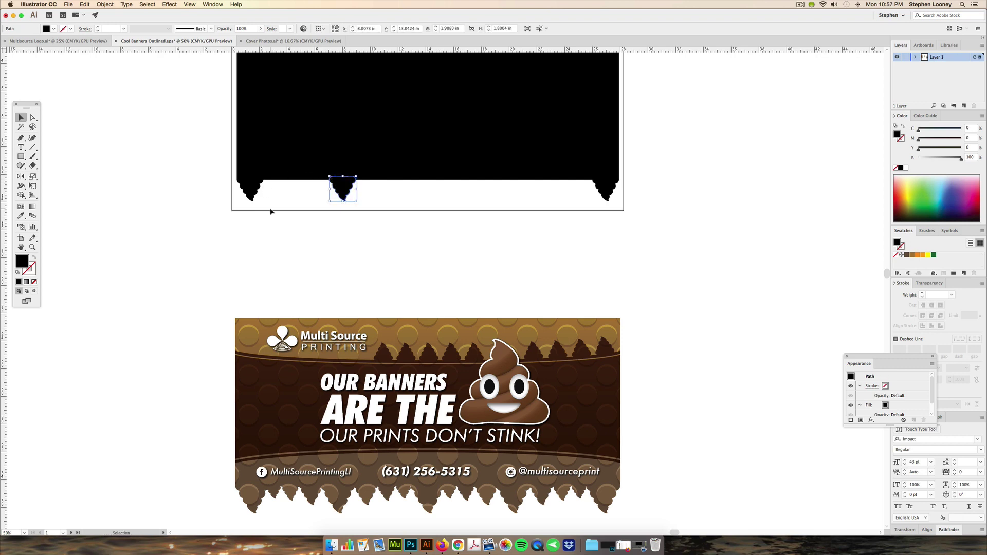
pyautogui.press('a')
pyautogui.press('super+d')
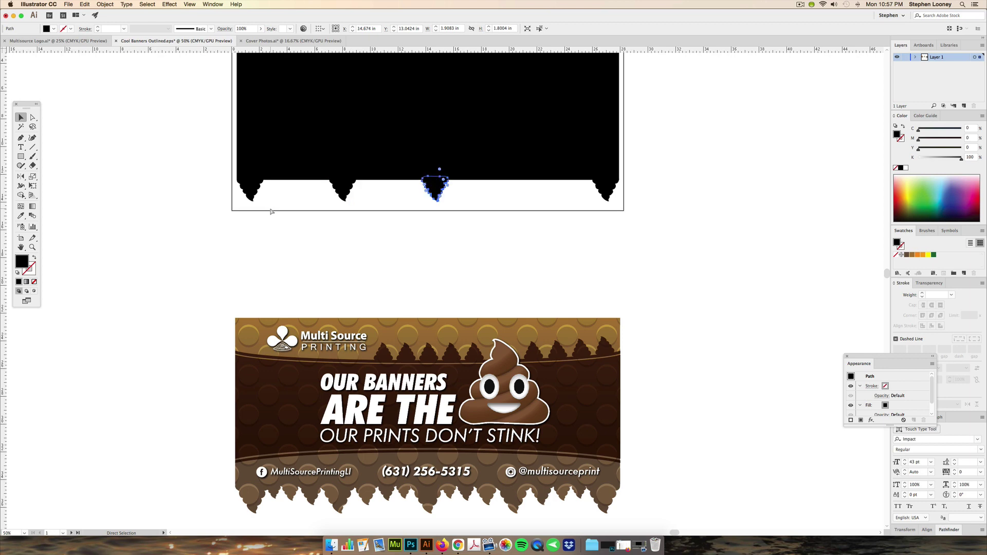
pyautogui.press('super+d')
pyautogui.click(524, 256)
pyautogui.moveTo(525, 255); pyautogui.dragTo(587, 234)
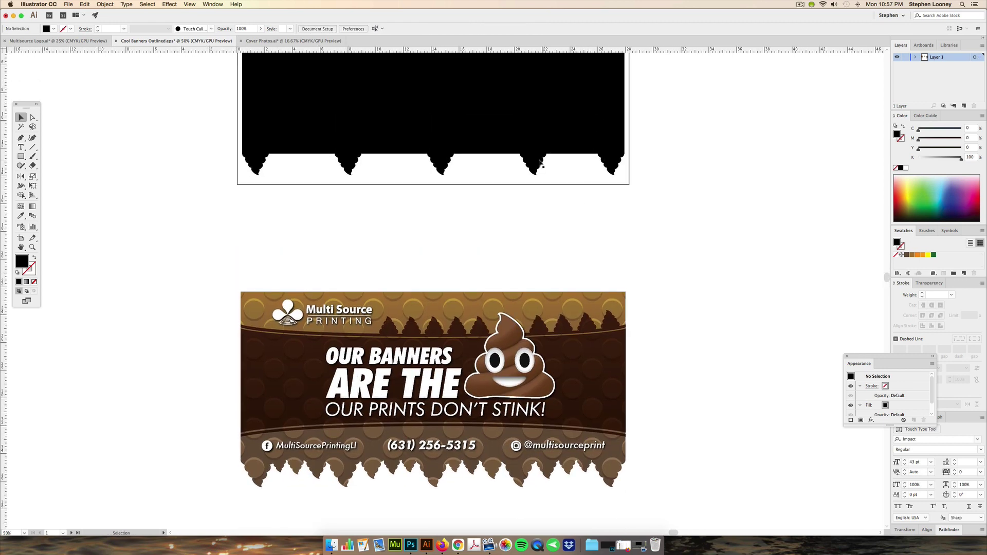
# Step: Select all five drips along the rectangle's bottom edge and open the Align panel beside the artboard
pyautogui.scroll(3, 504, 184)
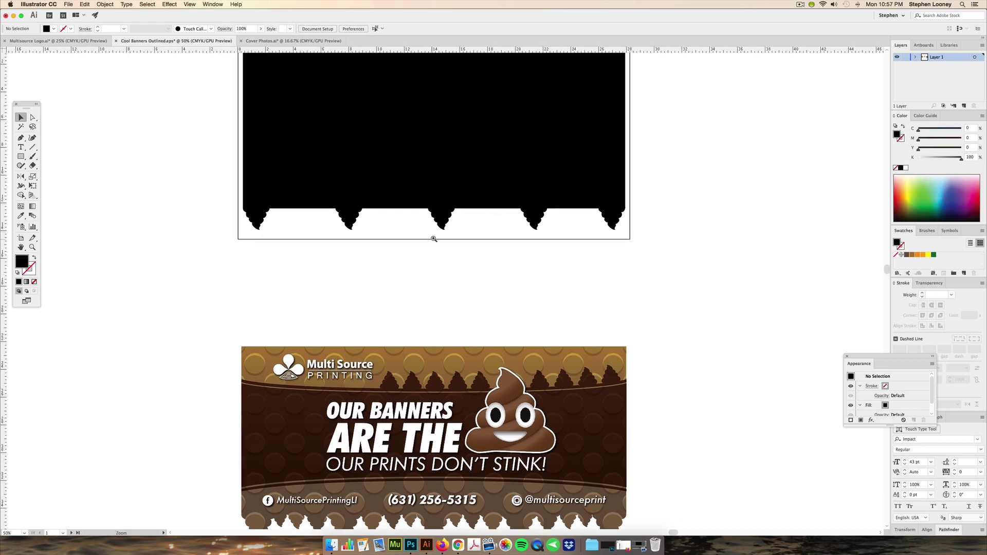
pyautogui.scroll(1, 432, 240)
pyautogui.scroll(2, 431, 241)
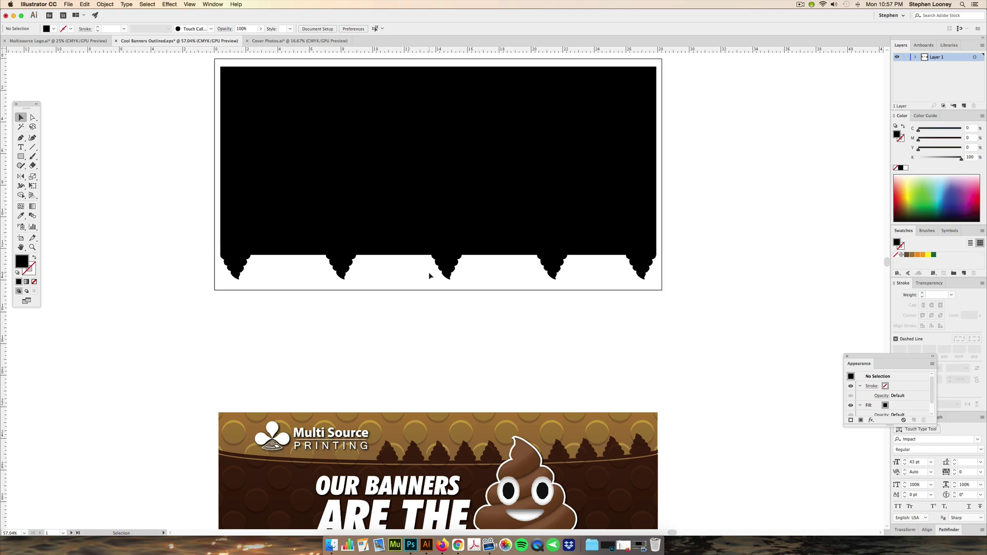
pyautogui.scroll(1, 602, 282)
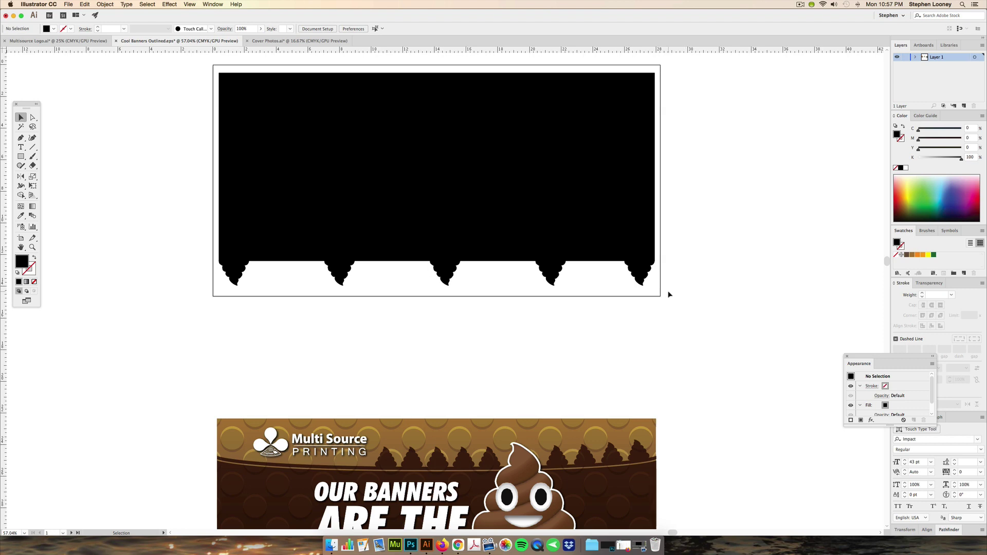
pyautogui.moveTo(658, 287); pyautogui.dragTo(226, 278)
pyautogui.scroll(1, 337, 163)
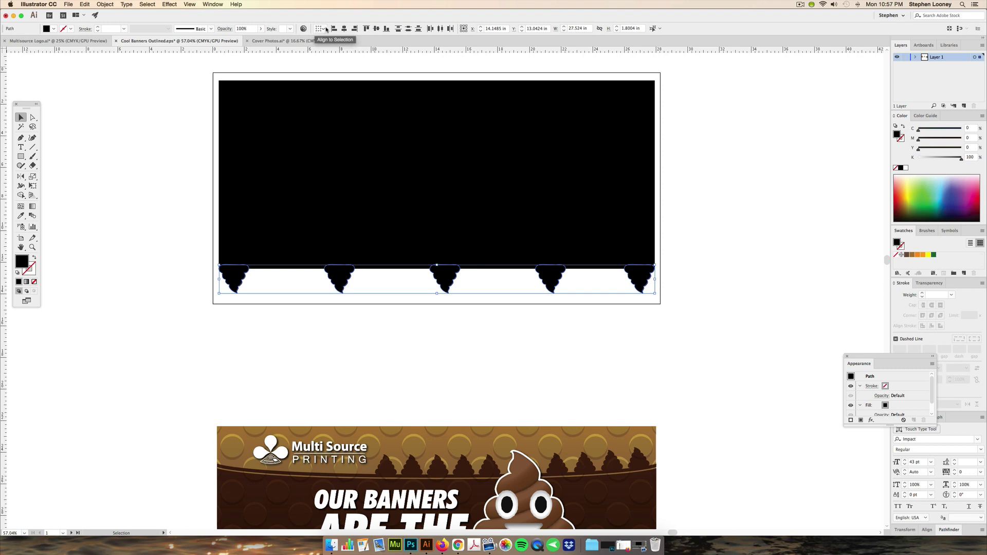
pyautogui.click(208, 3)
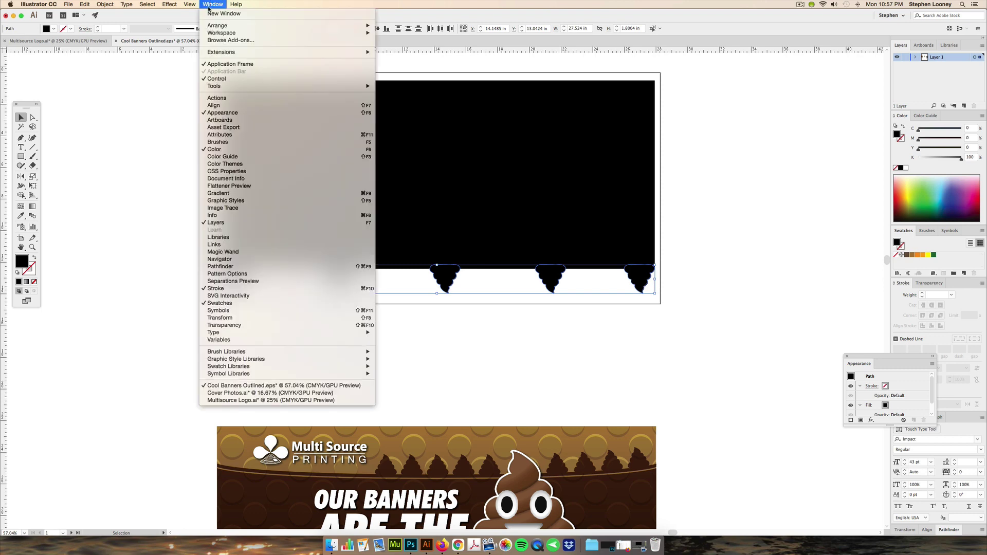
pyautogui.click(225, 105)
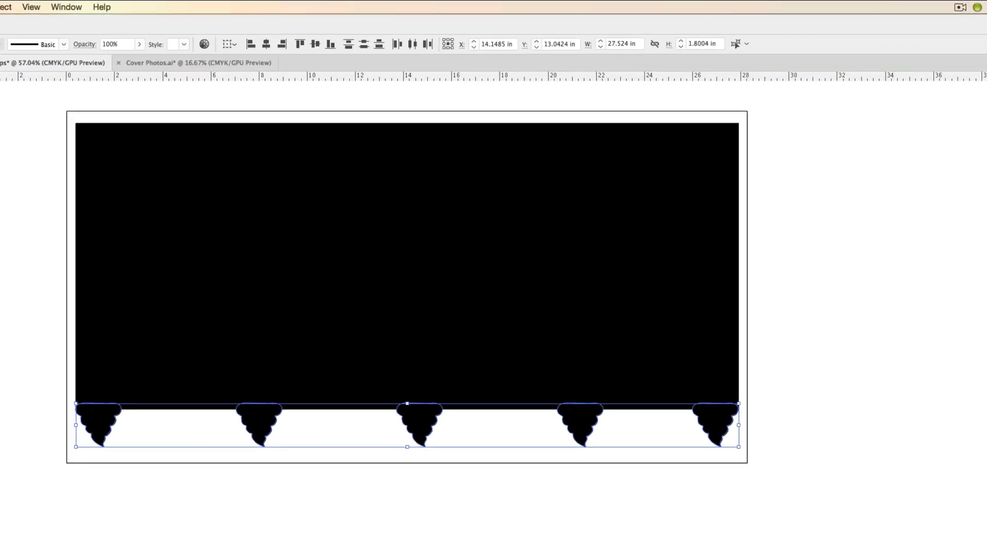
pyautogui.moveTo(986, 290); pyautogui.dragTo(833, 193)
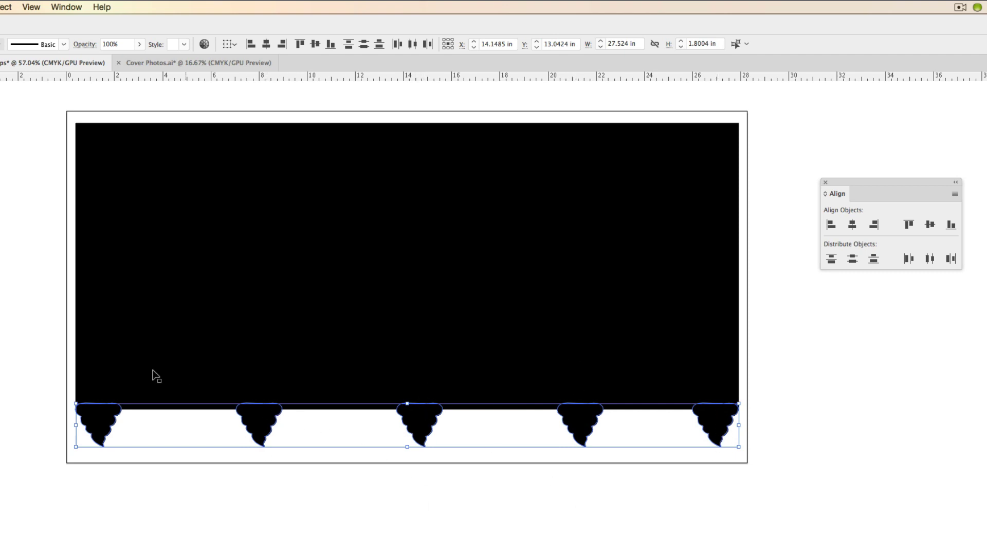
# Step: Distribute the five drips evenly by their horizontal centers between the two corner drips
pyautogui.click(224, 489)
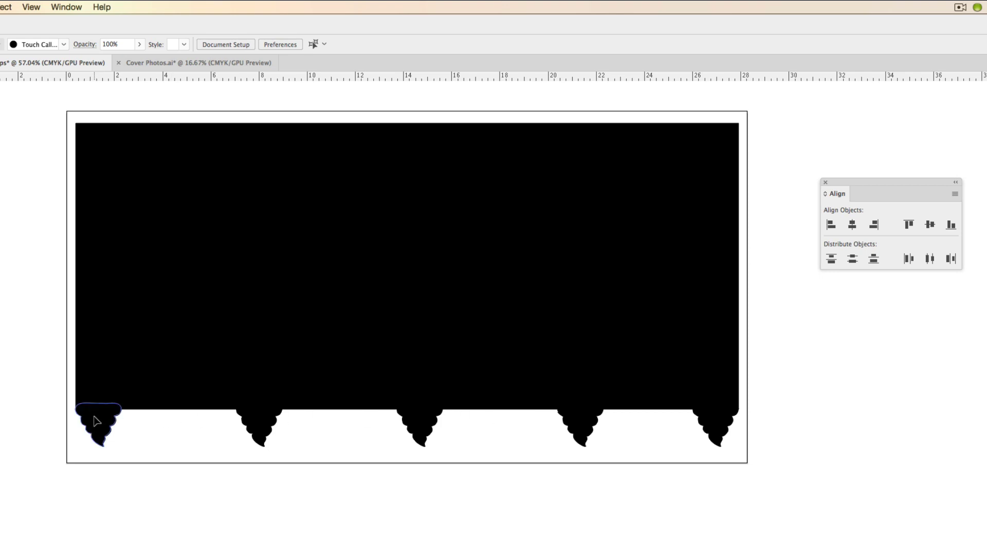
pyautogui.click(96, 422)
pyautogui.click(722, 425)
pyautogui.moveTo(779, 472); pyautogui.dragTo(41, 427)
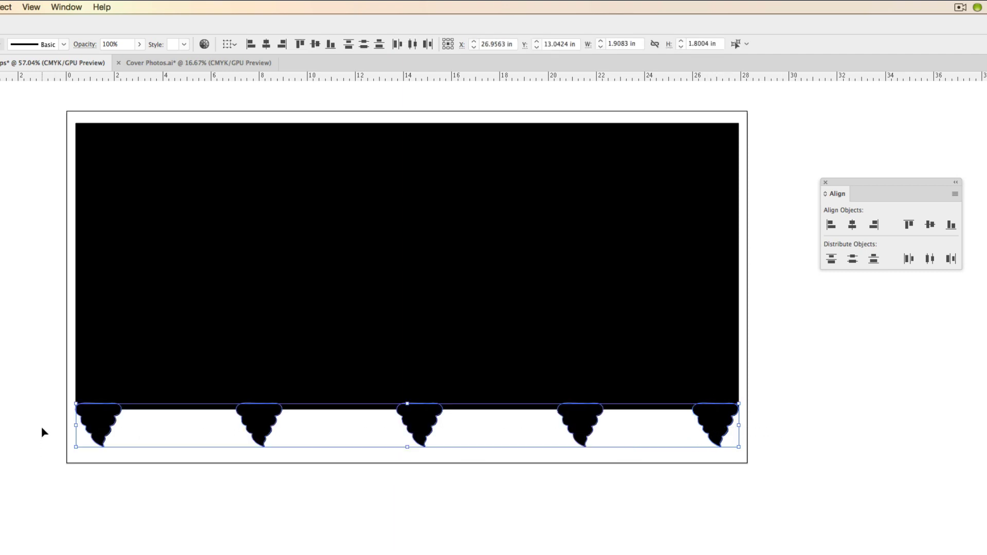
pyautogui.click(930, 259)
pyautogui.click(835, 401)
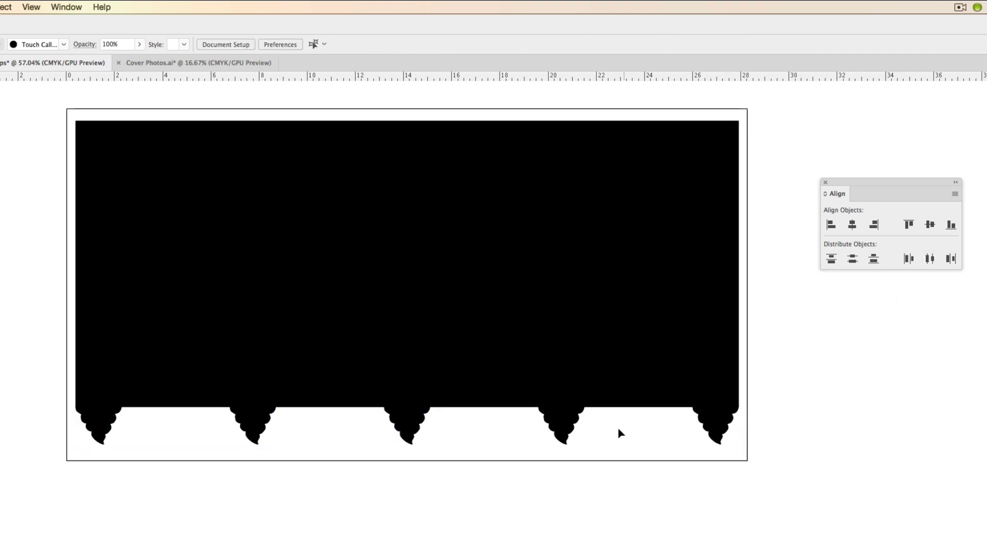
# Step: Compare the black shape's row of drips with the dripping bottom edge of the finished banner
pyautogui.moveTo(370, 481); pyautogui.dragTo(375, 284)
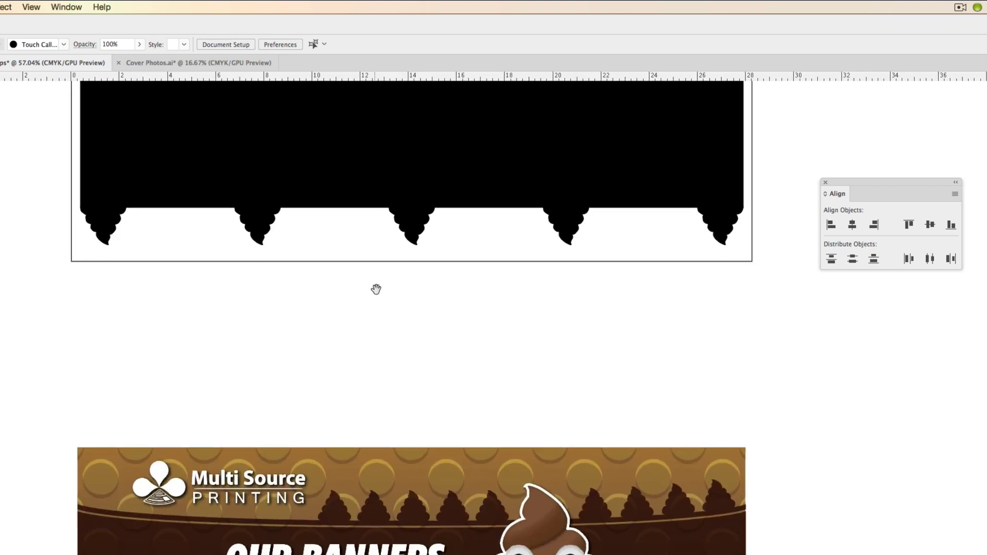
pyautogui.moveTo(292, 267); pyautogui.dragTo(304, 313)
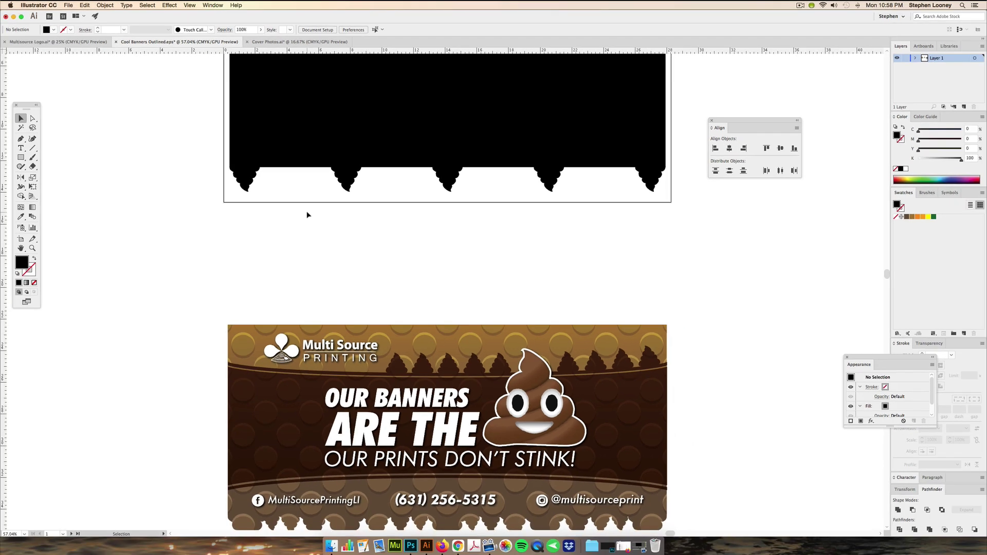
pyautogui.moveTo(209, 323); pyautogui.dragTo(210, 297)
pyautogui.moveTo(307, 194); pyautogui.dragTo(308, 191)
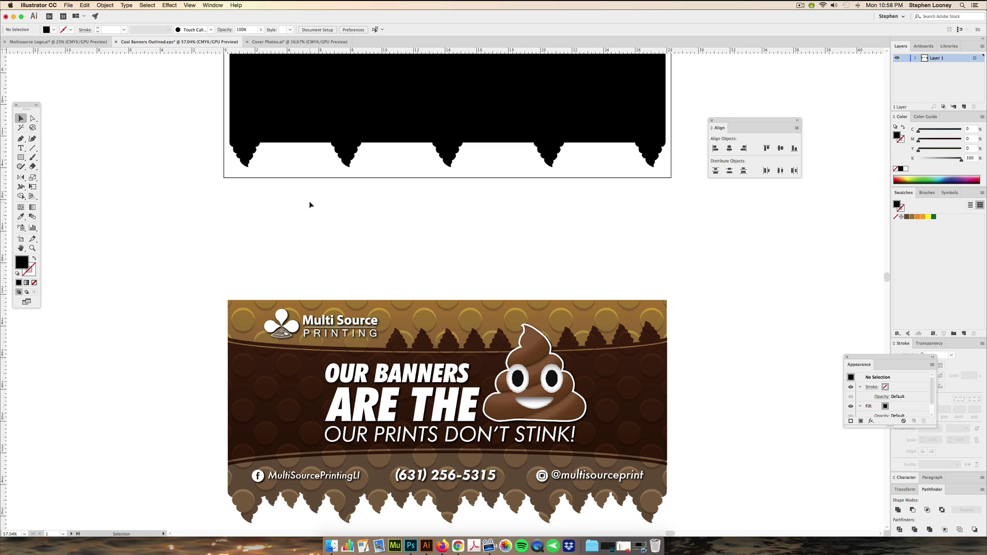
pyautogui.scroll(1, 309, 205)
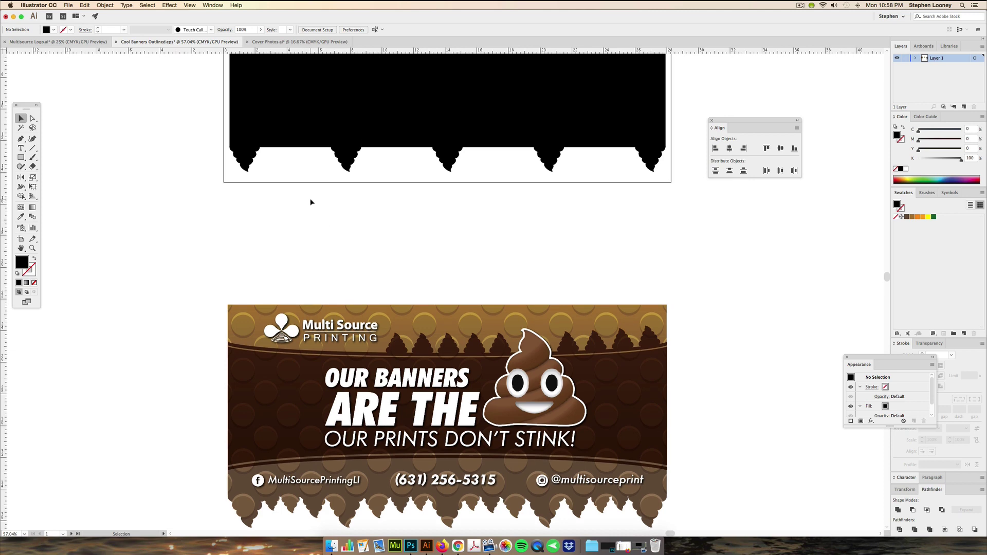
pyautogui.scroll(3, 296, 177)
pyautogui.scroll(4, 338, 144)
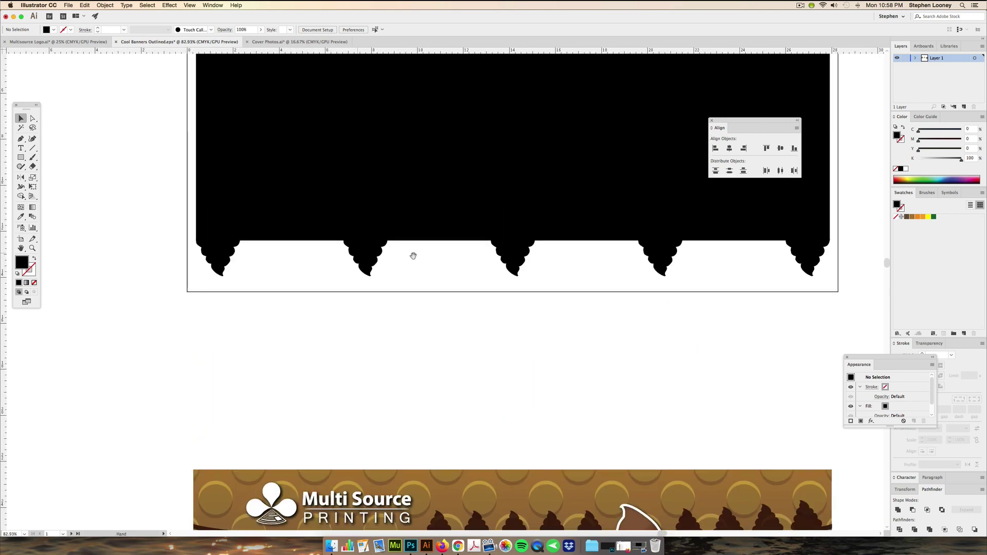
pyautogui.moveTo(378, 264); pyautogui.dragTo(408, 261)
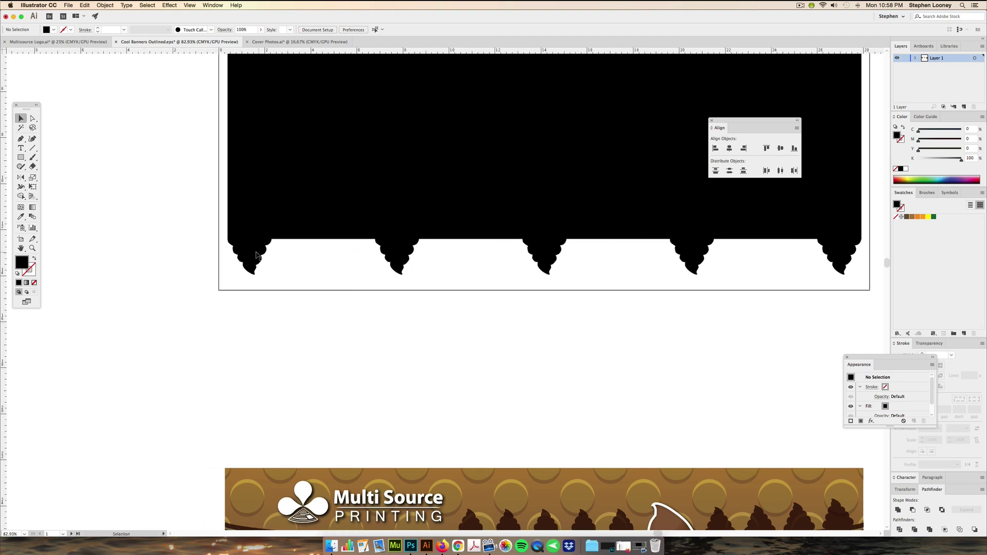
# Step: Add a smaller copy of the leftmost drip, about 0.78 × 0.73 in, just to its right on the bottom edge
pyautogui.moveTo(252, 253); pyautogui.dragTo(286, 246)
pyautogui.press('super+z')
pyautogui.click(289, 248)
pyautogui.click(285, 245)
pyautogui.scroll(5, 286, 242)
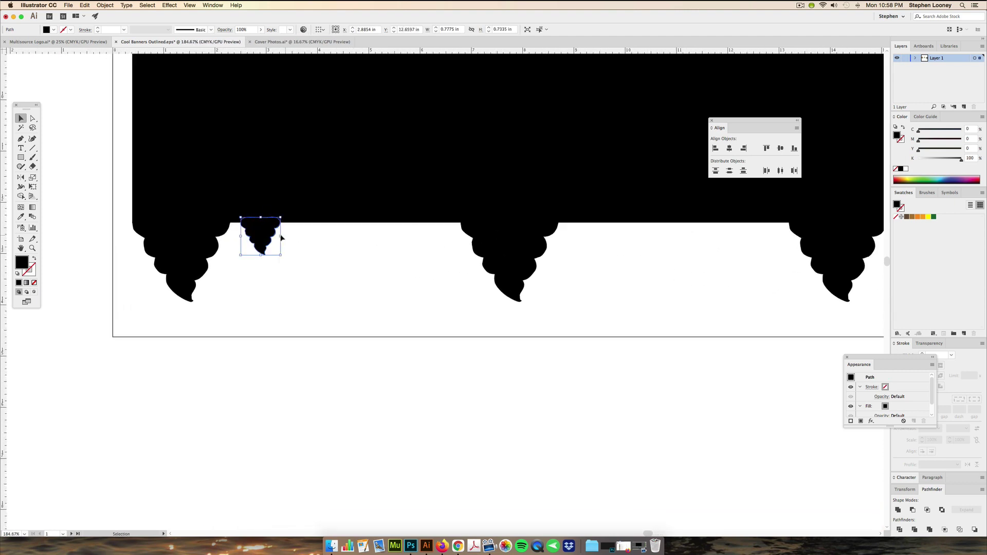
# Step: Add two progressively larger drip copies, about 1.17 × 1.10 in and 1.53 × 1.45 in, between the small drip and the second large one
pyautogui.moveTo(269, 235); pyautogui.dragTo(372, 318)
pyautogui.press('super+z')
pyautogui.moveTo(339, 256); pyautogui.dragTo(396, 243)
pyautogui.moveTo(430, 274); pyautogui.dragTo(445, 291)
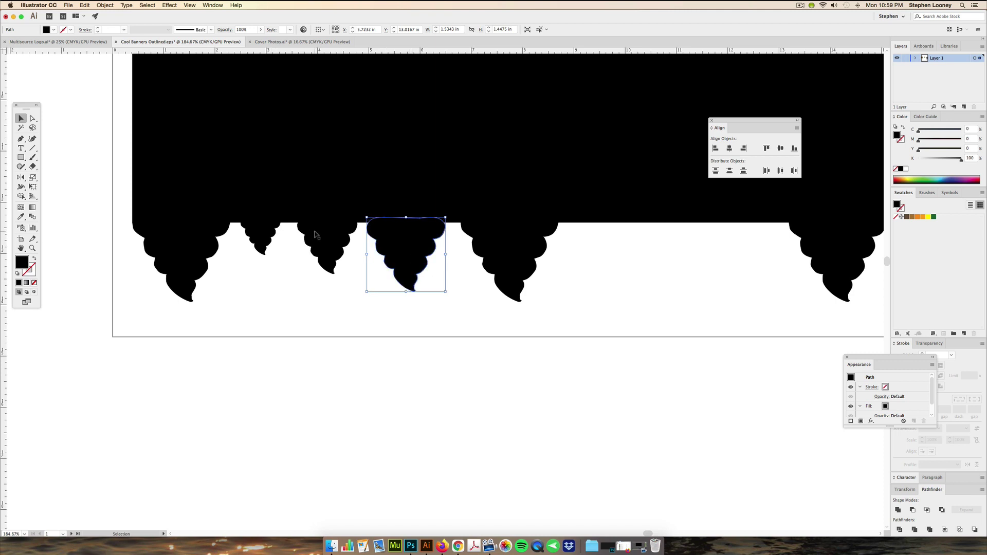
pyautogui.moveTo(316, 235); pyautogui.dragTo(313, 235)
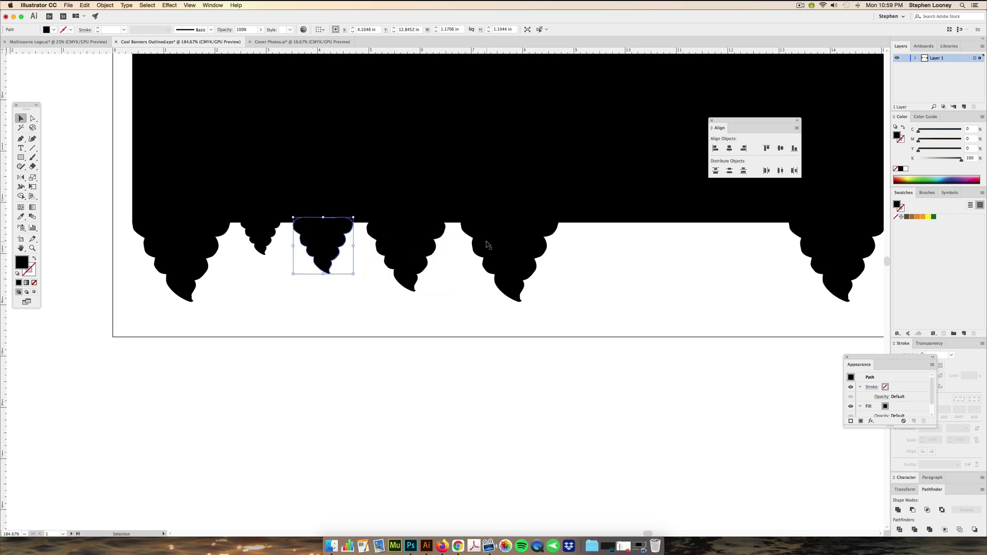
# Step: Slightly reduce the largest of the three small drip copies, keeping it beside the second large drip
pyautogui.click(422, 251)
pyautogui.moveTo(446, 294); pyautogui.dragTo(442, 290)
pyautogui.click(461, 300)
pyautogui.click(322, 260)
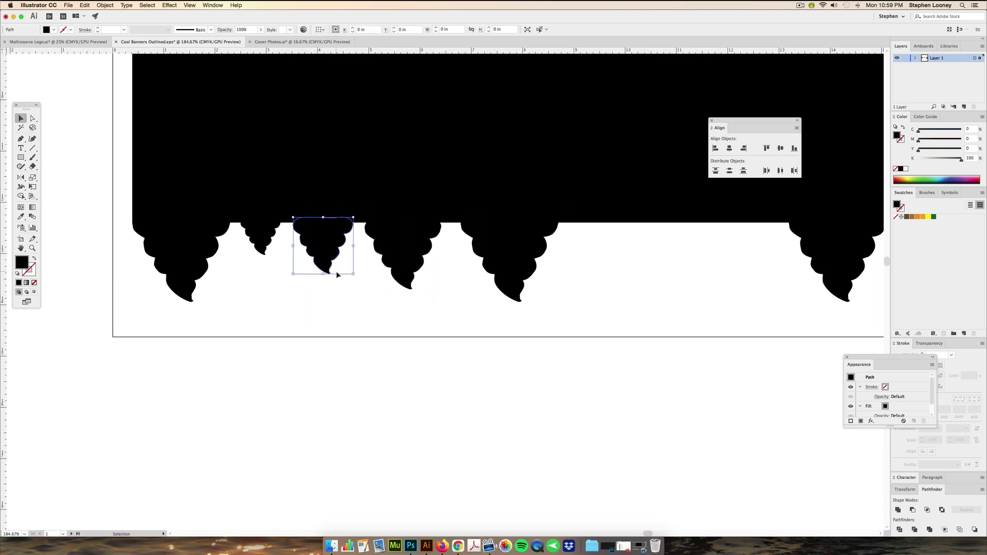
# Step: Compare the first group of small drips with the dripping bottom edge of the finished banner
pyautogui.press('a')
pyautogui.press('super+space')
pyautogui.press('super+space')
pyautogui.keyDown('alt'); pyautogui.keyDown('super'); pyautogui.click(486, 311); pyautogui.keyUp('super'); pyautogui.keyUp('alt')
pyautogui.keyDown('alt'); pyautogui.keyDown('super'); pyautogui.click(486, 311); pyautogui.keyUp('super'); pyautogui.keyUp('alt')
pyautogui.keyDown('alt'); pyautogui.keyDown('super'); pyautogui.click(485, 309); pyautogui.keyUp('super'); pyautogui.keyUp('alt')
pyautogui.moveTo(465, 300); pyautogui.dragTo(350, 222)
pyautogui.click(358, 233)
pyautogui.scroll(-5, 317, 190)
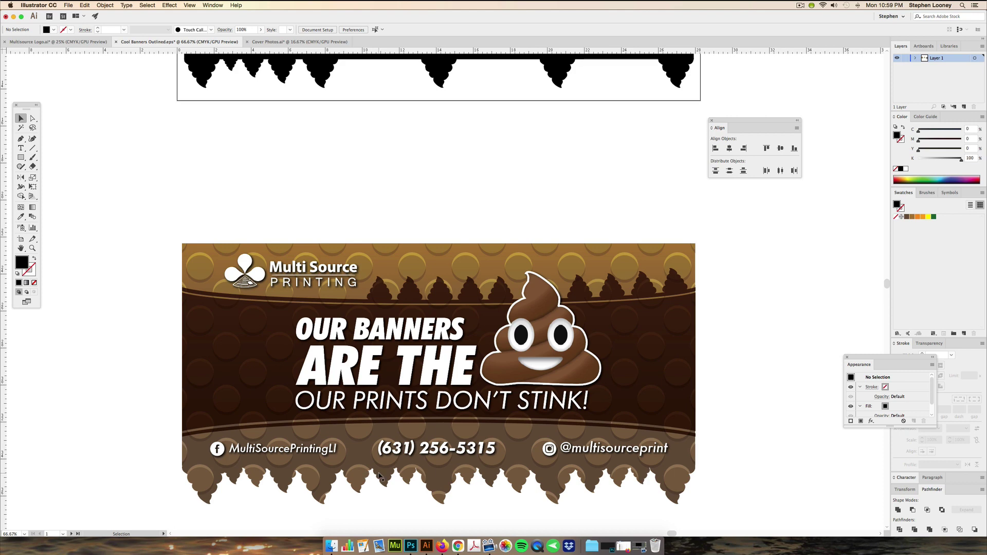
# Step: Copy the set of three small drips into the second gap between large drips and repeat the copy for the remaining two gaps
pyautogui.scroll(8, 291, 249)
pyautogui.moveTo(284, 220); pyautogui.dragTo(363, 203)
pyautogui.hscroll(5, 443, 214)
pyautogui.scroll(2, 442, 214)
pyautogui.press('super+d')
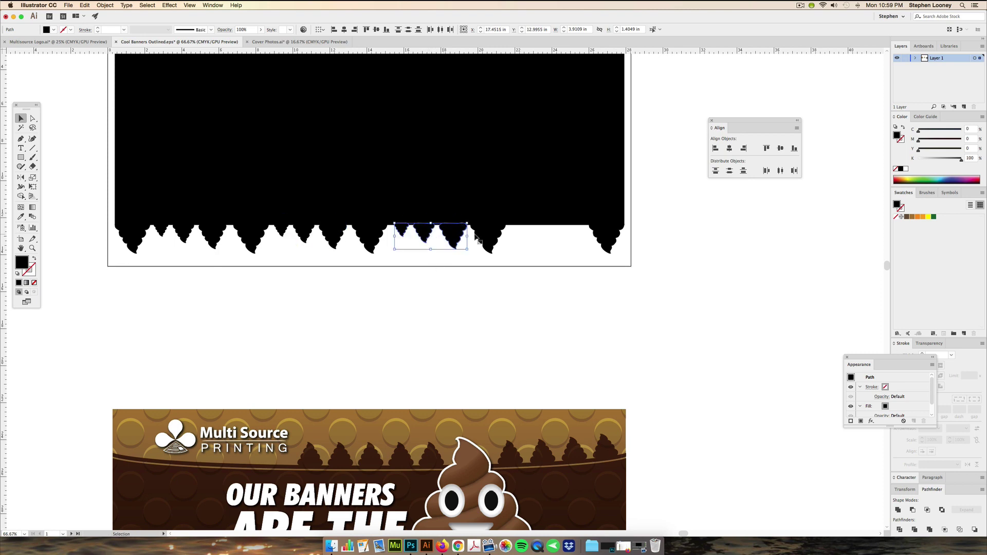
pyautogui.press('super+d')
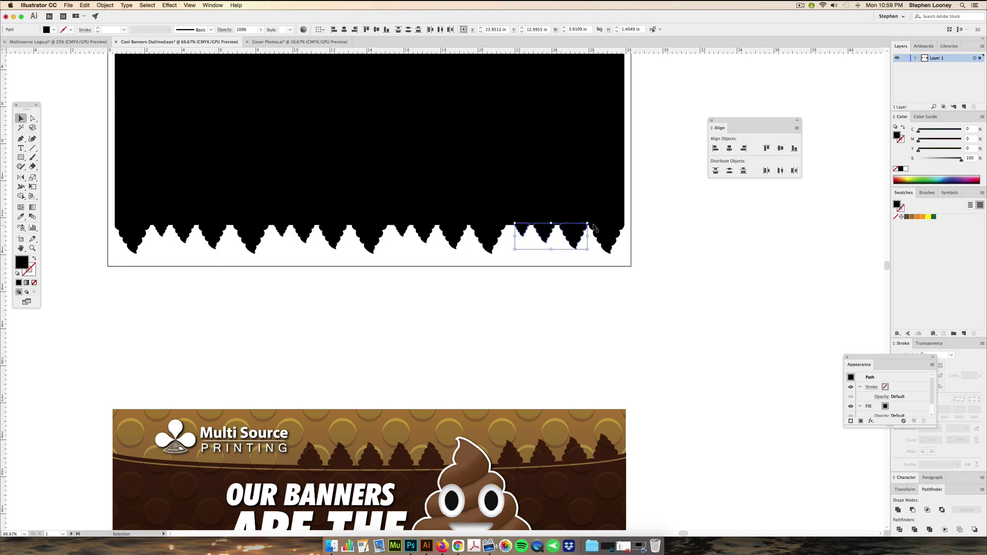
# Step: Nudge the last set of three drips slightly left to even its spacing between the last two large drips
pyautogui.press('Left')
pyautogui.press('Left')
pyautogui.press('Left')
pyautogui.press('Left')
pyautogui.press('Left')
pyautogui.press('Left')
pyautogui.press('Left')
pyautogui.press('Left')
pyautogui.press('Left')
pyautogui.press('Left')
pyautogui.press('Left')
pyautogui.press('Left')
pyautogui.press('Left')
pyautogui.press('Left')
pyautogui.press('Left')
pyautogui.click(544, 267)
# Step: Nudge the third set of three drips slightly left to even its spacing between the neighbouring large drips
pyautogui.click(453, 231)
pyautogui.press('Left')
pyautogui.press('Left')
pyautogui.press('Left')
pyautogui.press('Left')
pyautogui.press('Left')
pyautogui.press('Left')
pyautogui.press('Left')
pyautogui.press('Left')
pyautogui.press('Left')
pyautogui.press('Left')
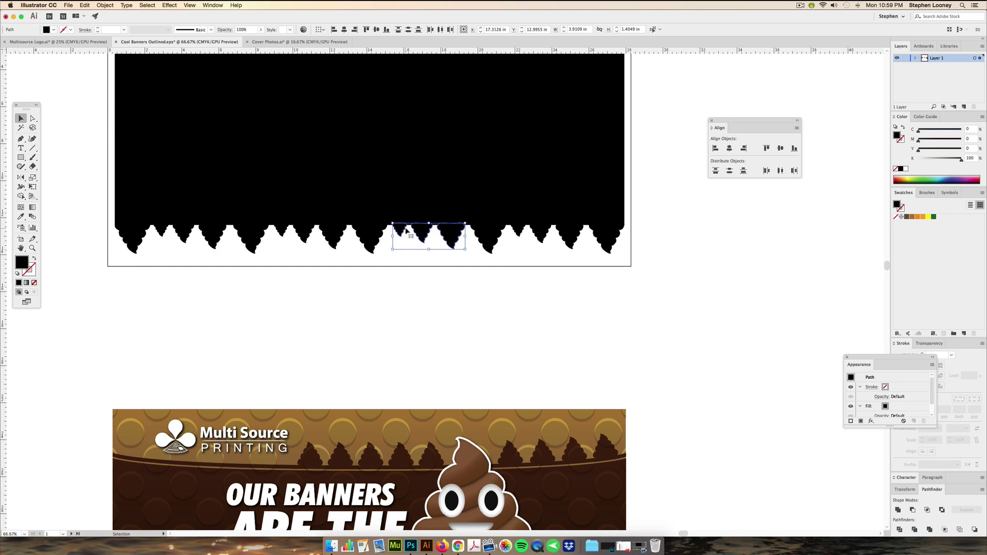
pyautogui.click(427, 271)
# Step: Try raising the bottom edge of the black rectangle slightly
pyautogui.moveTo(412, 233); pyautogui.dragTo(419, 245)
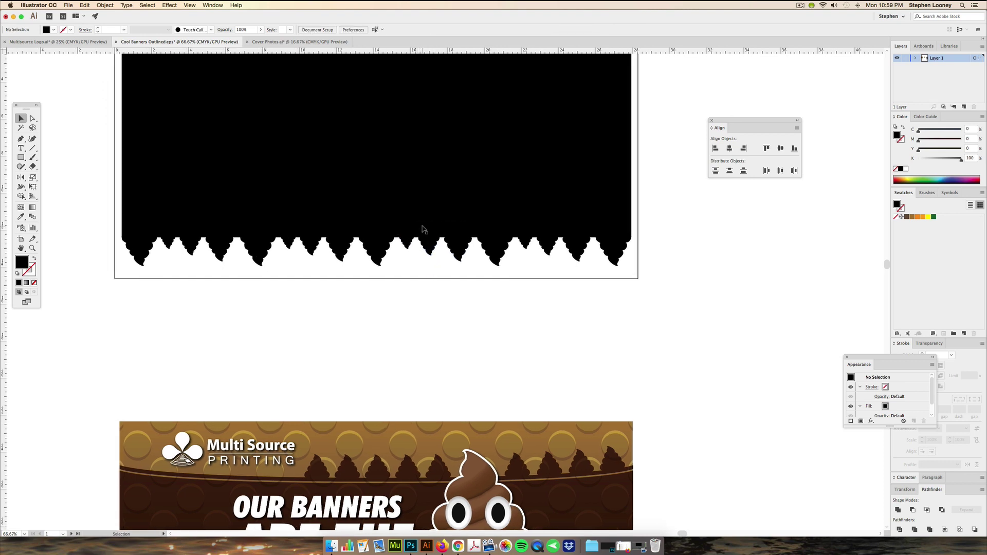
pyautogui.click(394, 218)
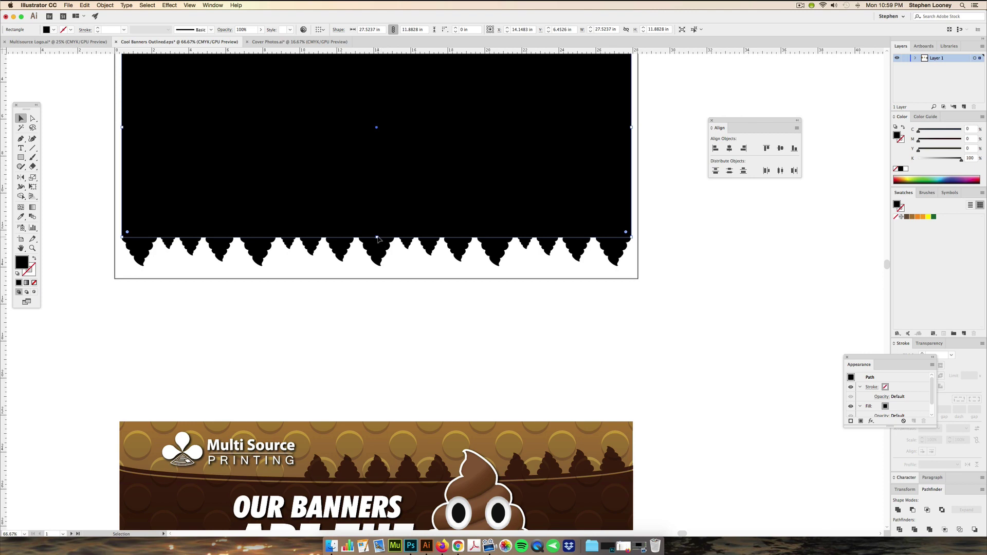
pyautogui.moveTo(378, 237); pyautogui.dragTo(378, 235)
pyautogui.click(396, 280)
pyautogui.press('super+z')
pyautogui.click(402, 282)
# Step: Examine up close how neighbouring drips meet on the finished banner's bottom edge and on the black shape
pyautogui.keyDown('alt'); pyautogui.keyDown('super'); pyautogui.click(413, 251); pyautogui.keyUp('super'); pyautogui.keyUp('alt')
pyautogui.moveTo(423, 304); pyautogui.dragTo(403, 240)
pyautogui.scroll(-5, 337, 209)
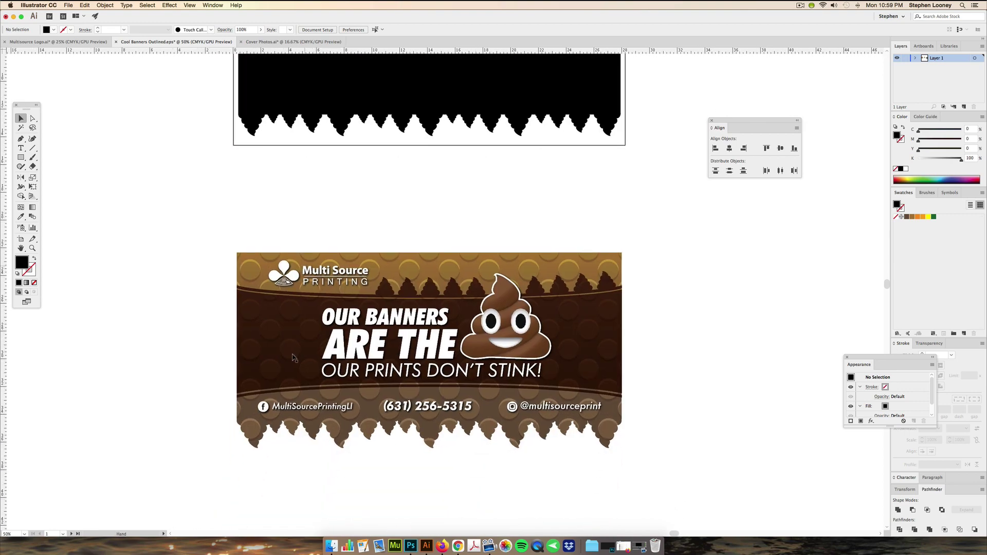
pyautogui.moveTo(265, 437); pyautogui.dragTo(306, 381)
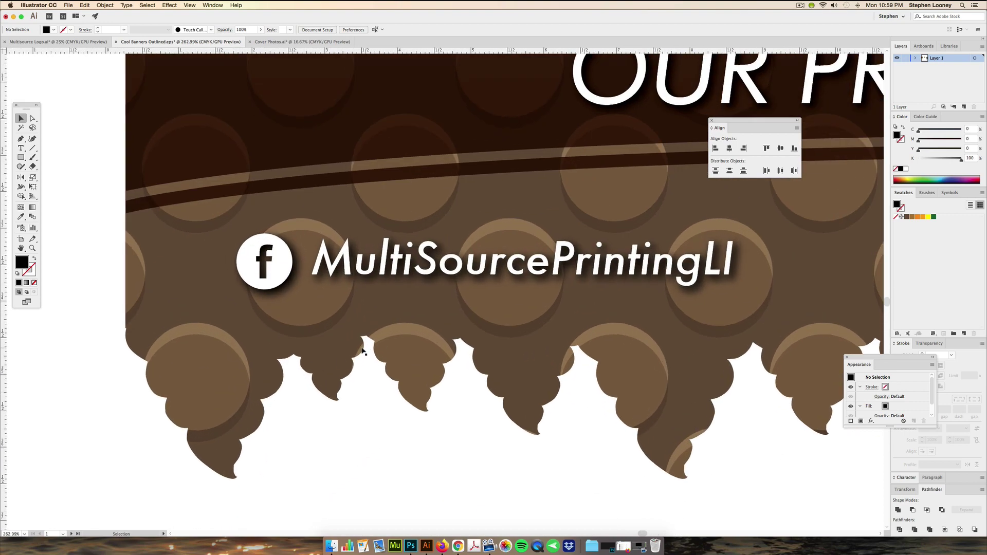
pyautogui.scroll(15, 354, 192)
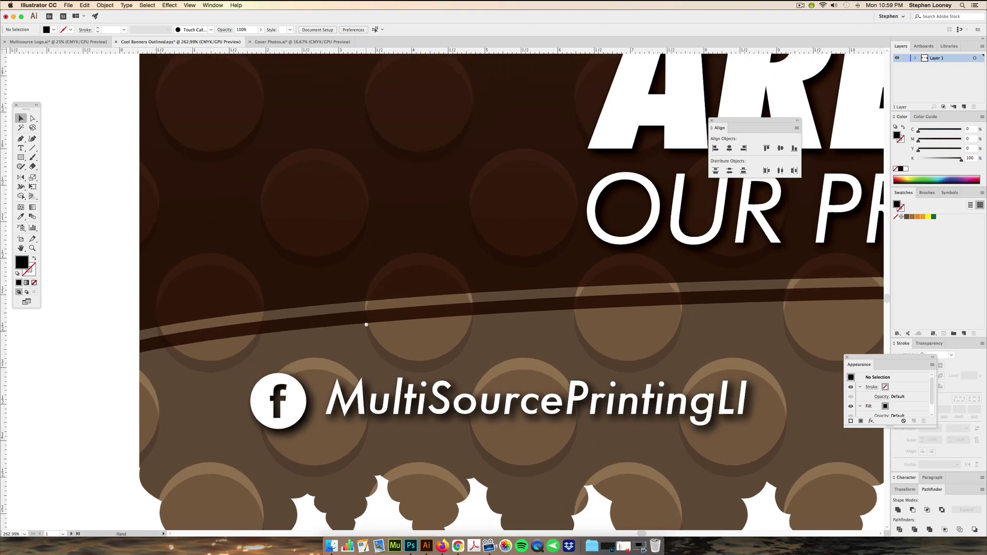
pyautogui.scroll(12, 356, 263)
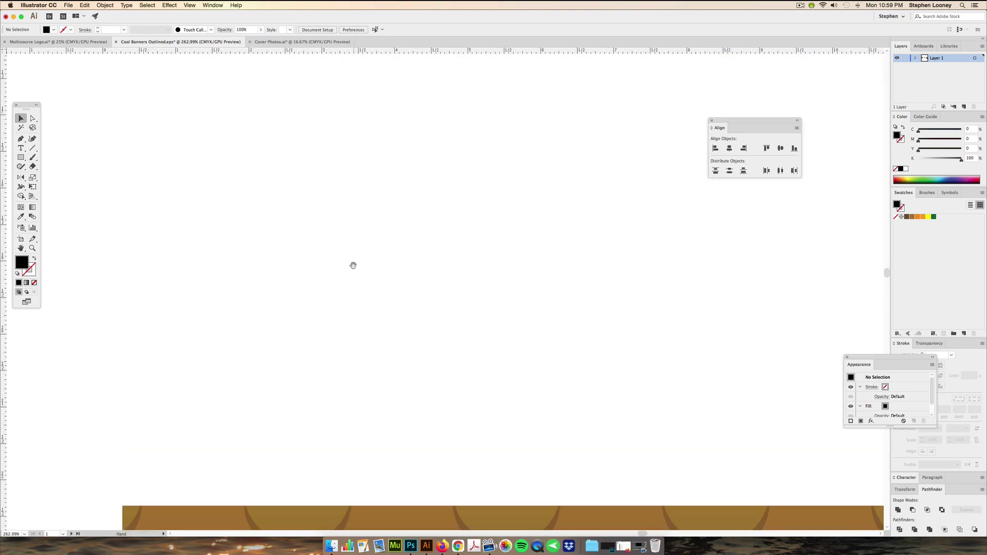
pyautogui.scroll(6, 361, 122)
pyautogui.scroll(1, 340, 247)
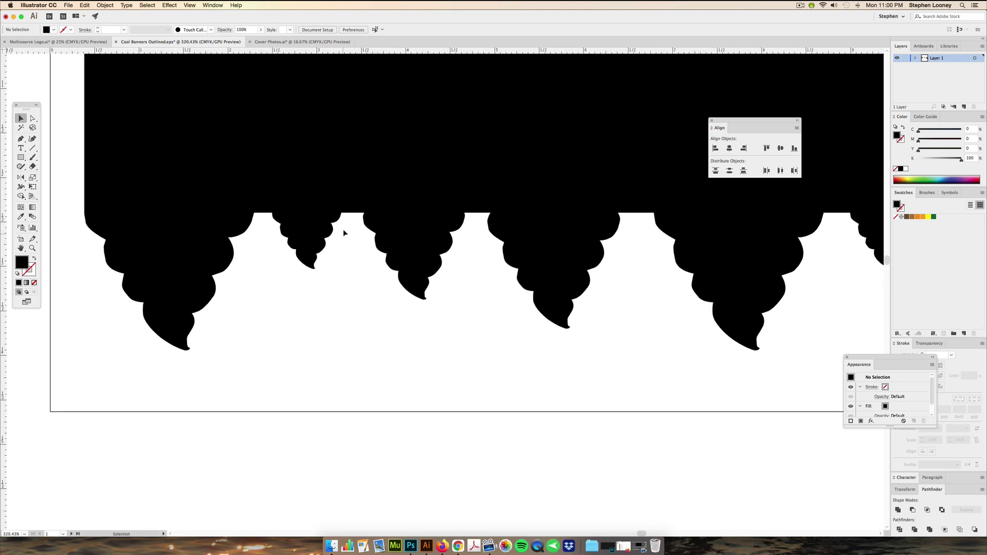
pyautogui.scroll(2, 359, 216)
# Step: Try enlarging the first small drip and shifting it right against the medium drip beside it
pyautogui.click(380, 216)
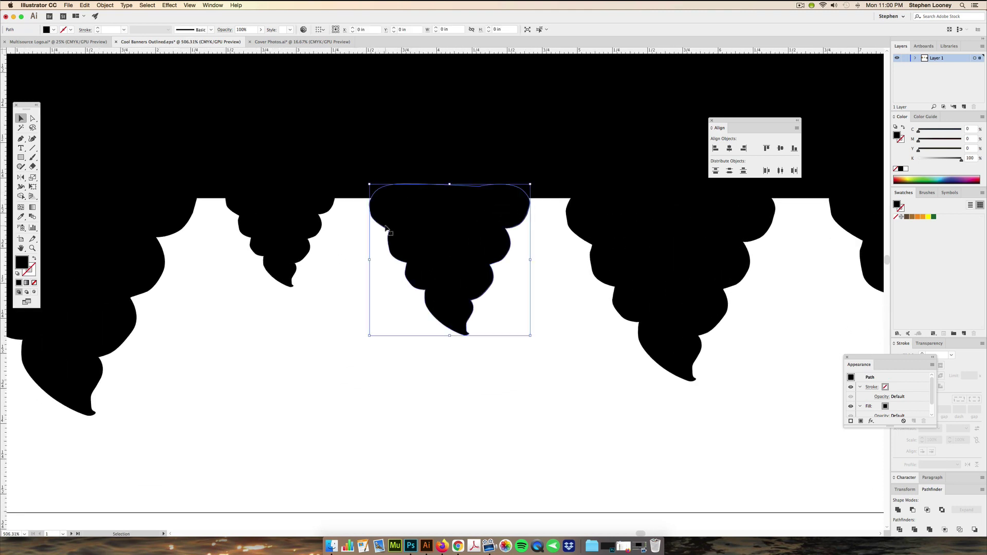
pyautogui.click(301, 214)
pyautogui.moveTo(335, 287); pyautogui.dragTo(351, 308)
pyautogui.moveTo(317, 203); pyautogui.dragTo(338, 202)
pyautogui.click(374, 259)
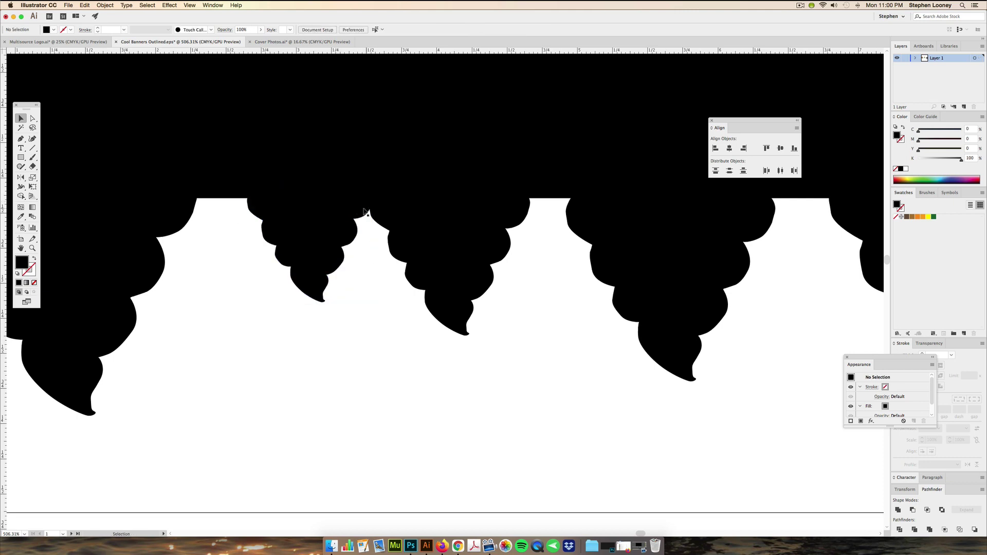
pyautogui.press('super+z')
pyautogui.press('super+z')
# Step: Review the complete black rectangle and its full row of drips above the finished banner
pyautogui.keyDown('alt'); pyautogui.keyDown('super'); pyautogui.click(503, 285); pyautogui.keyUp('super'); pyautogui.keyUp('alt')
pyautogui.keyDown('alt'); pyautogui.keyDown('super'); pyautogui.click(502, 284); pyautogui.keyUp('super'); pyautogui.keyUp('alt')
pyautogui.keyDown('alt'); pyautogui.keyDown('super'); pyautogui.click(501, 285); pyautogui.keyUp('super'); pyautogui.keyUp('alt')
pyautogui.keyDown('alt'); pyautogui.keyDown('super'); pyautogui.click(500, 284); pyautogui.keyUp('super'); pyautogui.keyUp('alt')
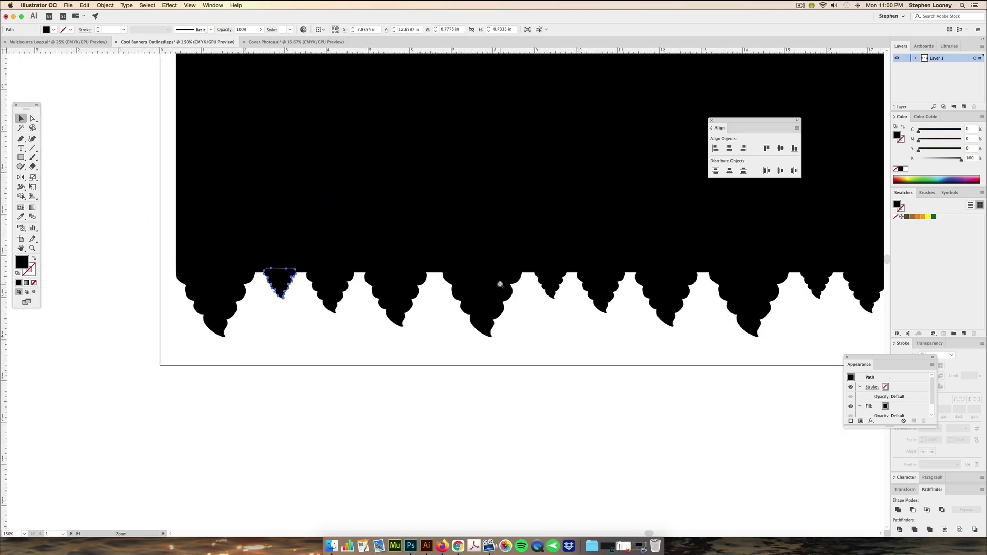
pyautogui.keyDown('alt'); pyautogui.keyDown('super'); pyautogui.click(500, 284); pyautogui.keyUp('super'); pyautogui.keyUp('alt')
pyautogui.keyDown('alt'); pyautogui.keyDown('super'); pyautogui.click(500, 285); pyautogui.keyUp('super'); pyautogui.keyUp('alt')
pyautogui.keyDown('alt'); pyautogui.keyDown('super'); pyautogui.click(500, 284); pyautogui.keyUp('super'); pyautogui.keyUp('alt')
pyautogui.keyDown('alt'); pyautogui.keyDown('super'); pyautogui.click(501, 285); pyautogui.keyUp('super'); pyautogui.keyUp('alt')
pyautogui.keyDown('super'); pyautogui.click(448, 318); pyautogui.keyUp('super')
pyautogui.moveTo(440, 311); pyautogui.dragTo(449, 197)
pyautogui.moveTo(355, 216); pyautogui.dragTo(370, 315)
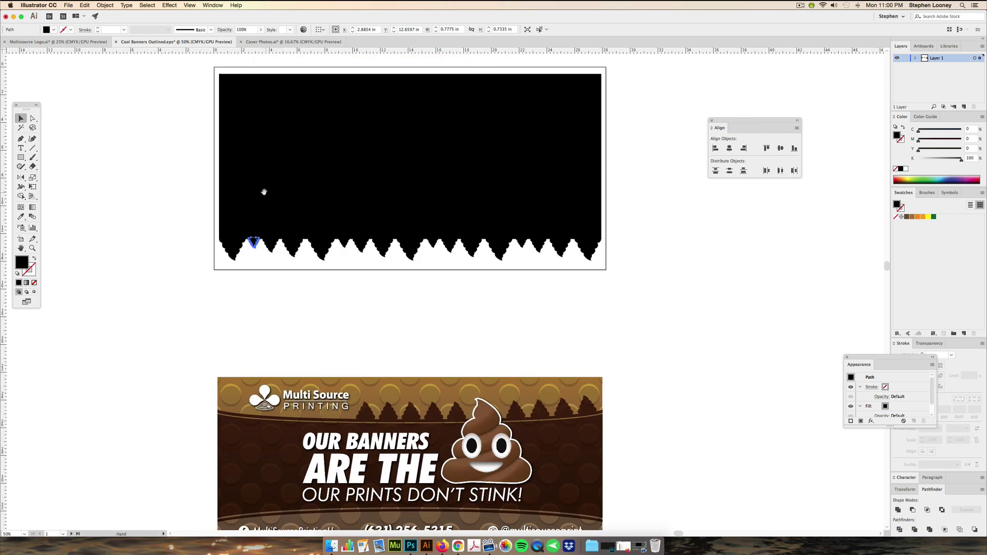
pyautogui.scroll(2, 236, 165)
# Step: Select the black rectangle with all its drips and unite them into one shape with Pathfinder
pyautogui.moveTo(186, 101); pyautogui.dragTo(644, 347)
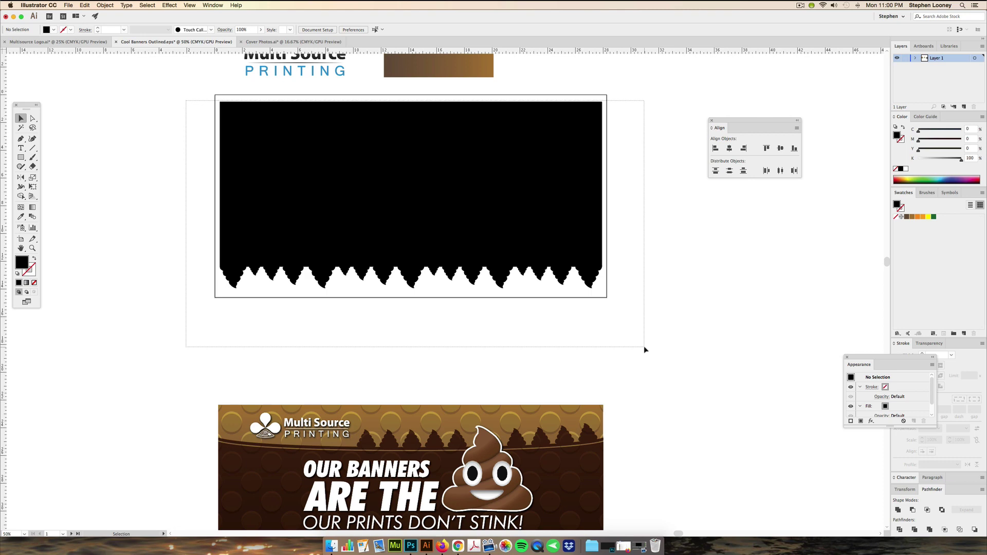
pyautogui.moveTo(645, 348); pyautogui.dragTo(192, 117)
pyautogui.scroll(1, 617, 308)
pyautogui.click(660, 325)
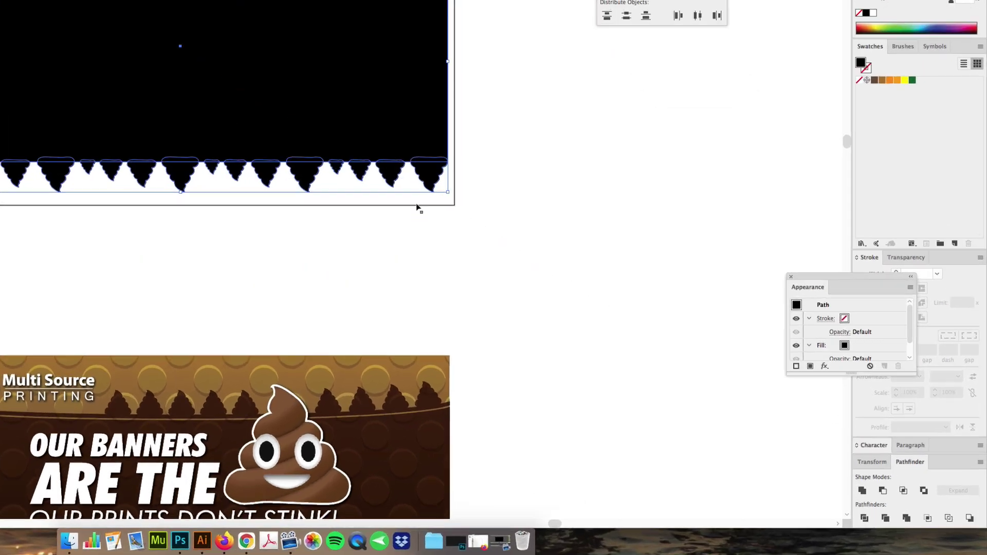
pyautogui.click(608, 347)
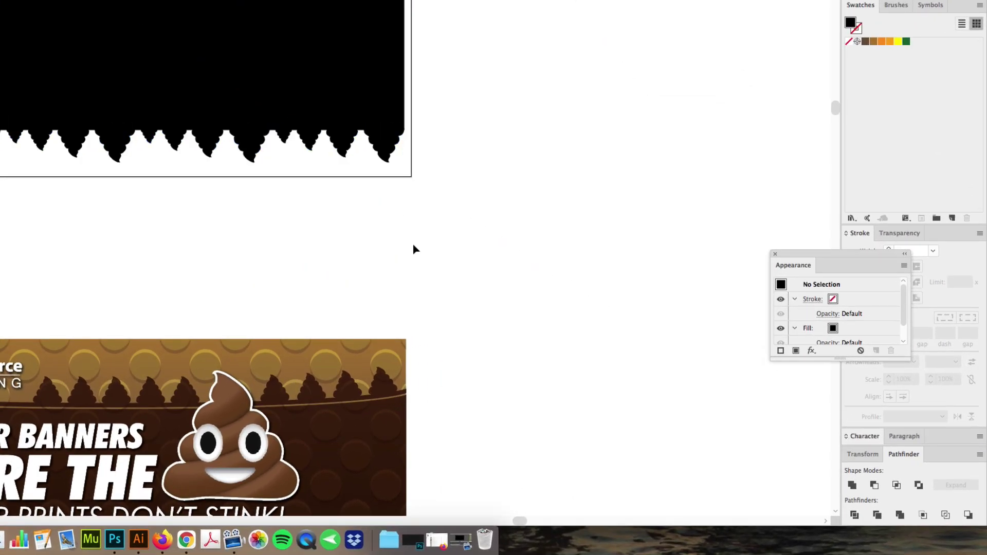
pyautogui.moveTo(608, 358); pyautogui.dragTo(603, 230)
pyautogui.scroll(10, 406, 62)
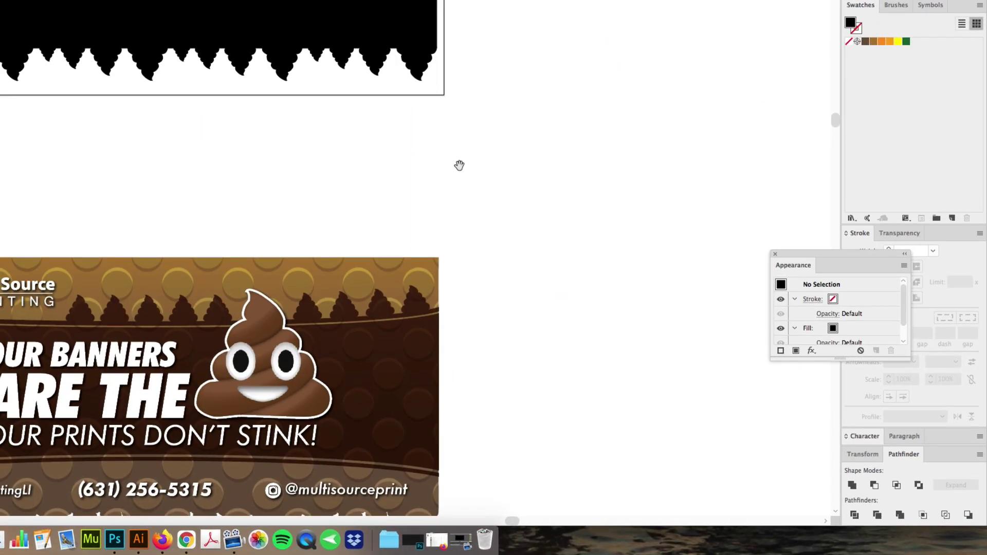
pyautogui.moveTo(456, 214); pyautogui.dragTo(82, 56)
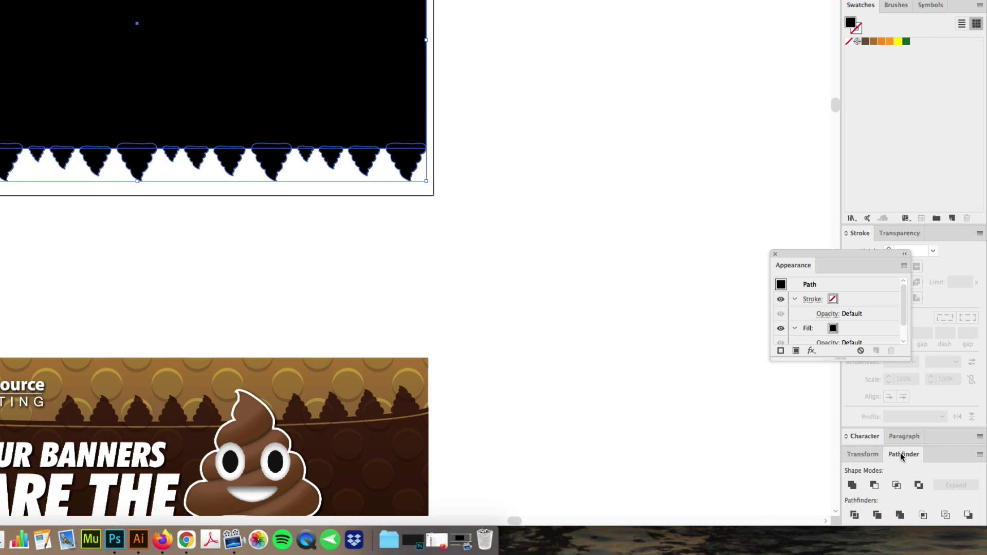
pyautogui.click(25, 0)
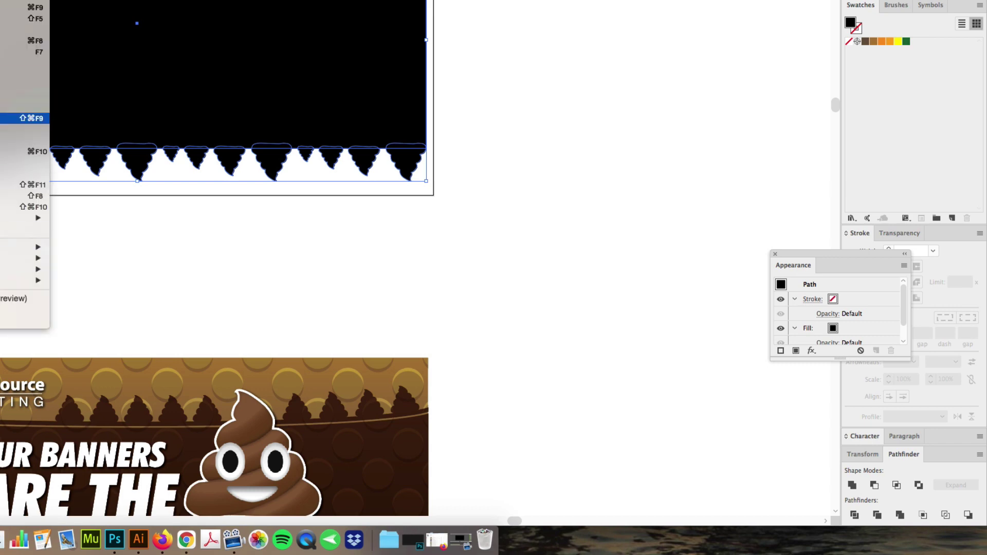
pyautogui.click(955, 465)
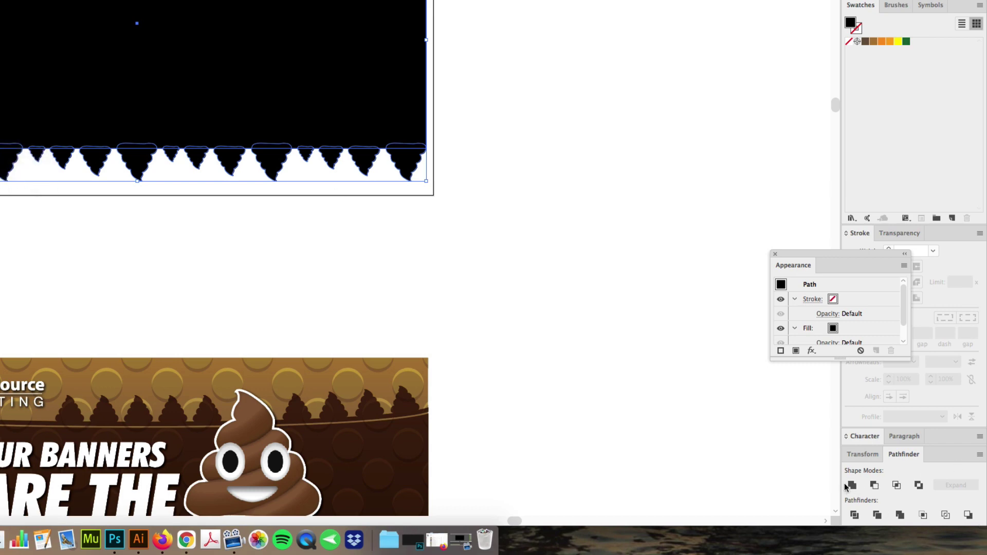
pyautogui.click(851, 486)
pyautogui.click(512, 295)
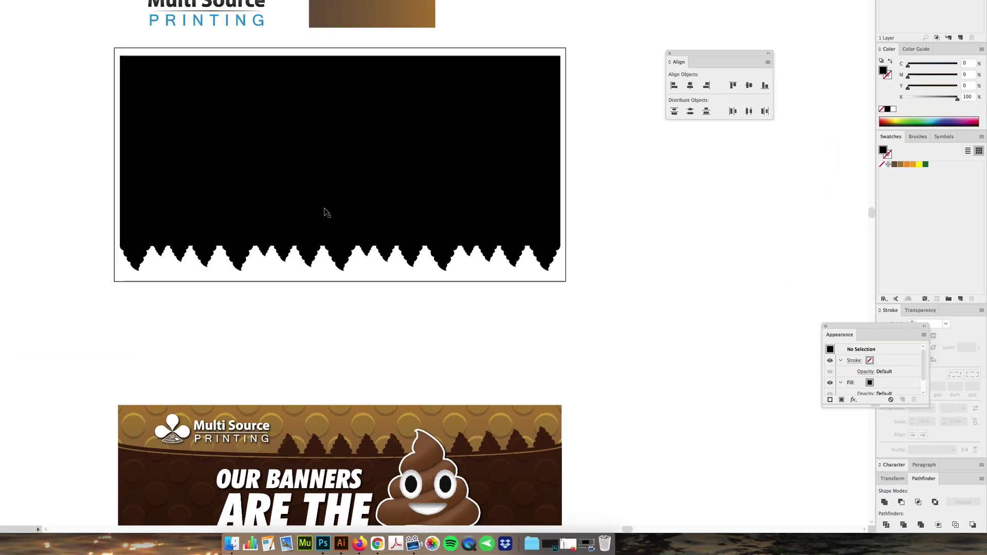
# Step: Try moving the united black shape left, partly off the artboard
pyautogui.moveTo(326, 210); pyautogui.dragTo(259, 217)
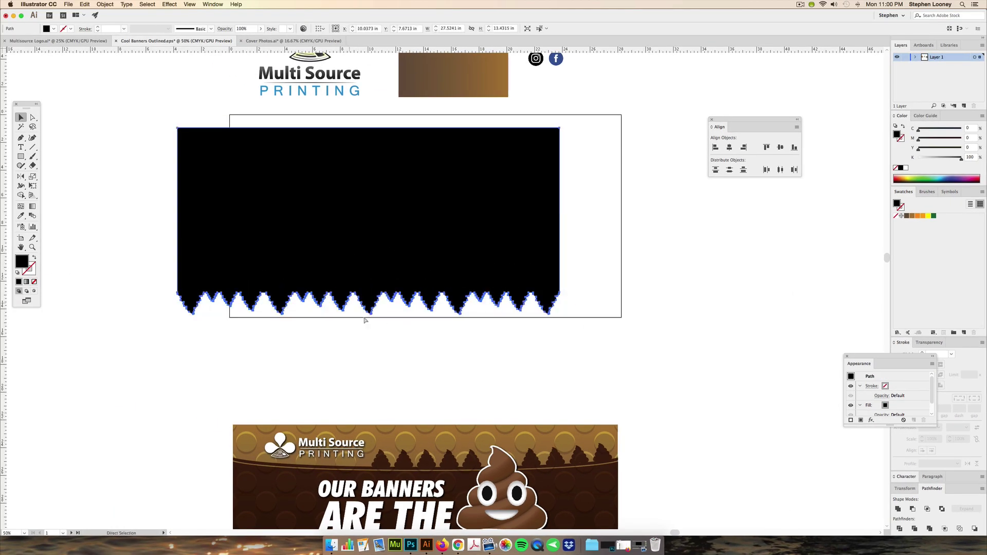
pyautogui.press('super+z')
pyautogui.moveTo(509, 222); pyautogui.dragTo(491, 267)
# Step: Try moving the finished banner to the right
pyautogui.scroll(-8, 491, 267)
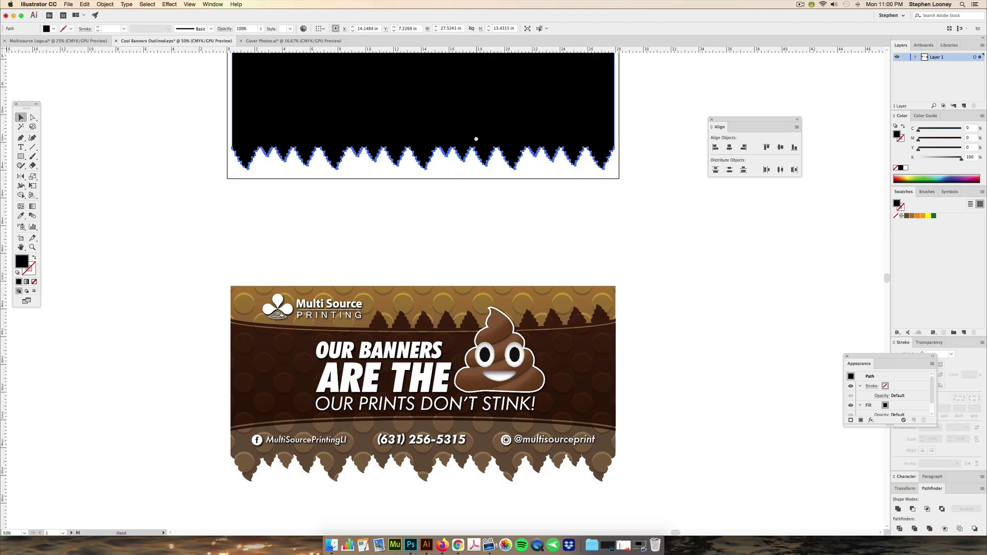
pyautogui.scroll(1, 467, 202)
pyautogui.moveTo(399, 329); pyautogui.dragTo(539, 317)
pyautogui.press('super+z')
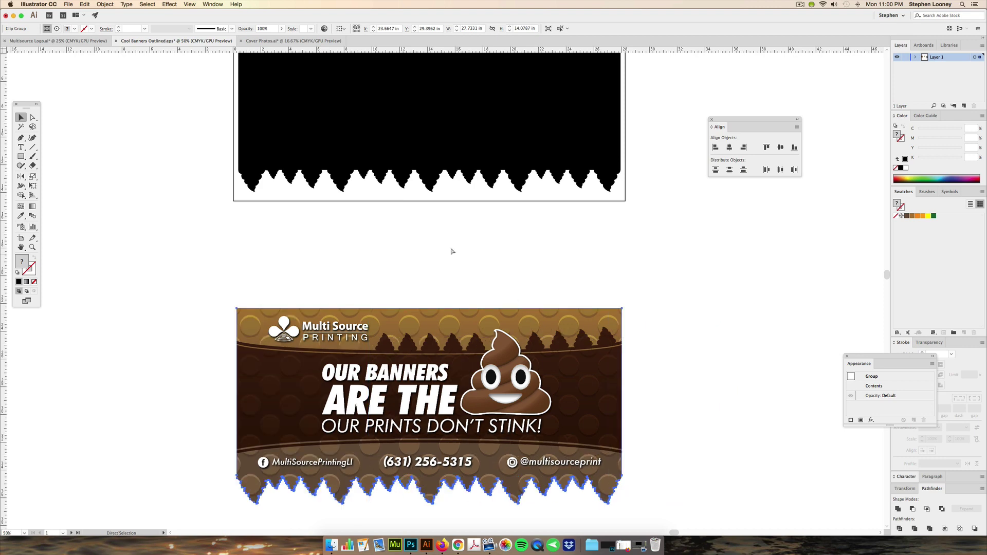
pyautogui.click(451, 252)
# Step: Fill the united black shape with the brown-to-gold gradient sampled from the gradient rectangle above the artboard
pyautogui.moveTo(450, 257); pyautogui.dragTo(458, 377)
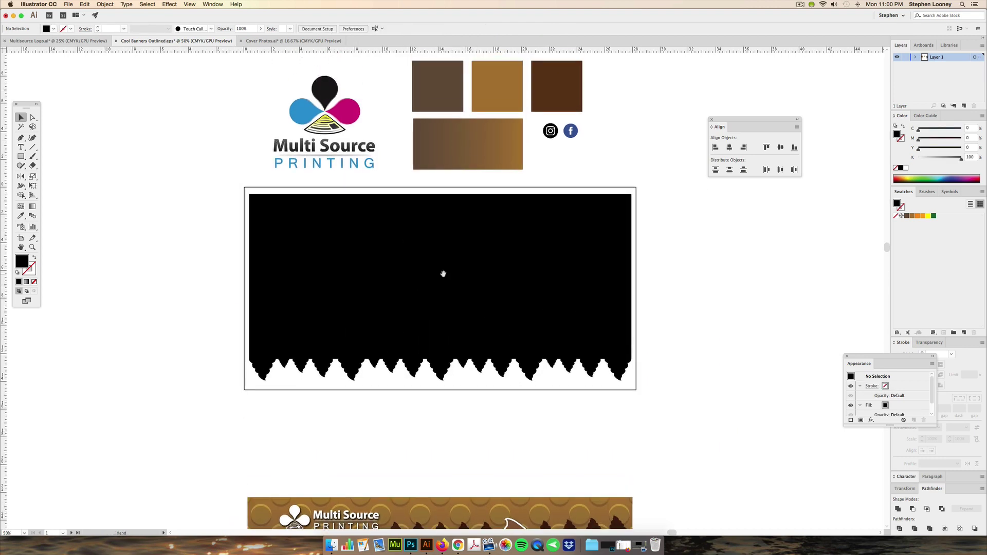
pyautogui.moveTo(442, 273); pyautogui.dragTo(445, 276)
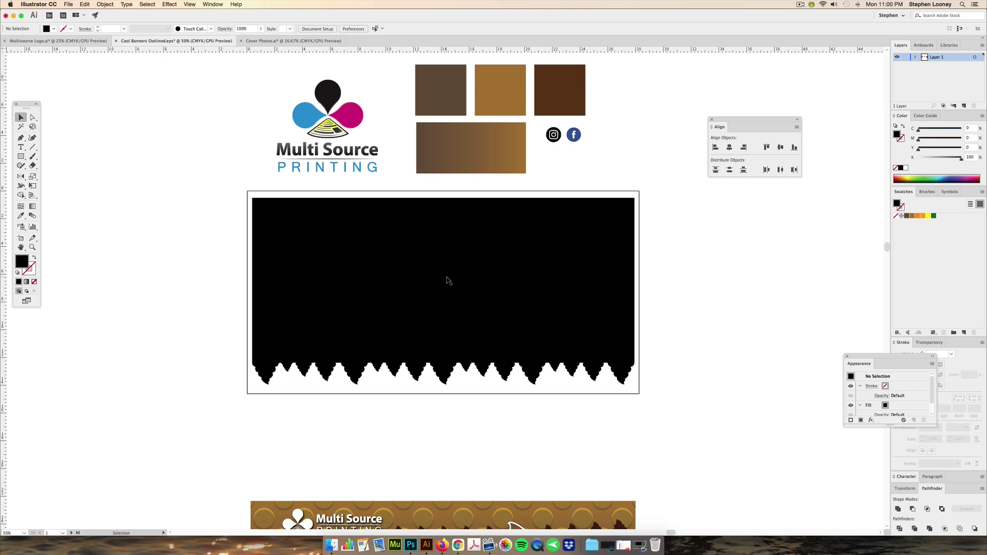
pyautogui.click(416, 289)
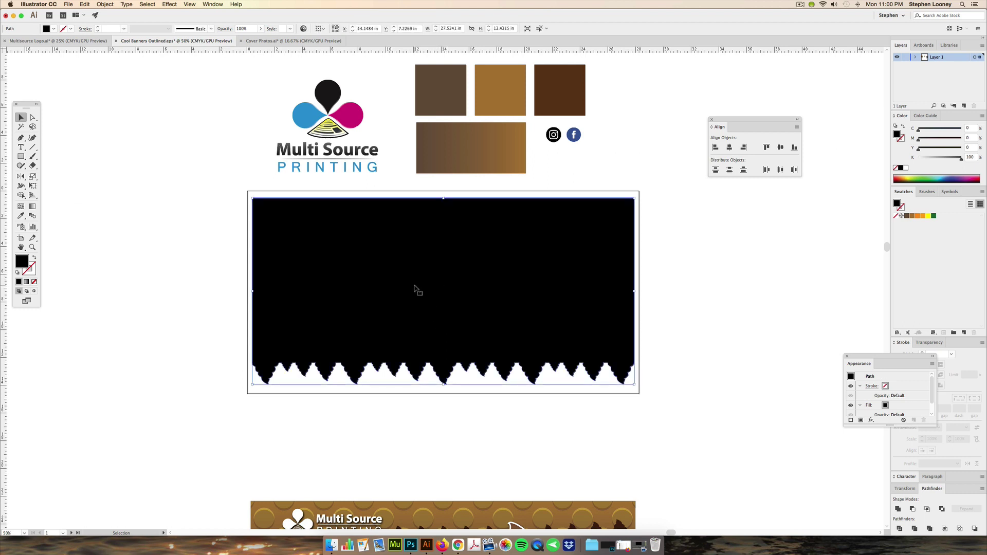
pyautogui.press('i')
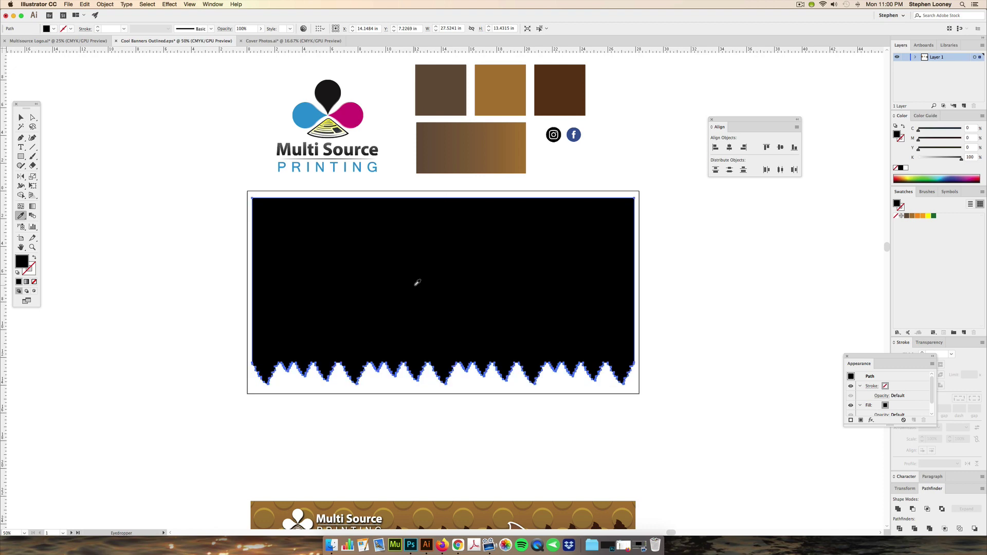
pyautogui.click(469, 151)
# Step: Redirect the shape's gradient to run vertically, dark brown at the top edge to golden brown at the drips
pyautogui.moveTo(509, 304); pyautogui.dragTo(502, 165)
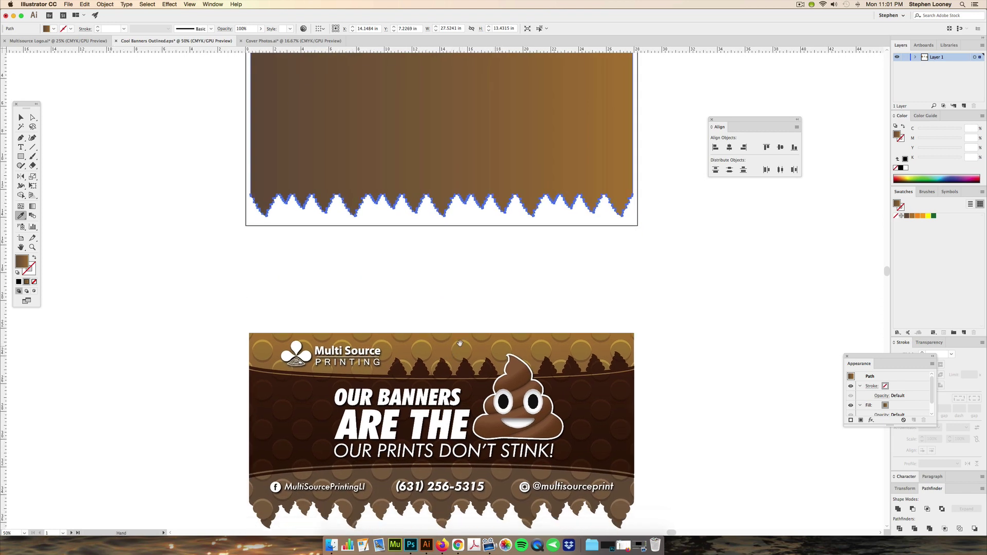
pyautogui.scroll(5, 446, 210)
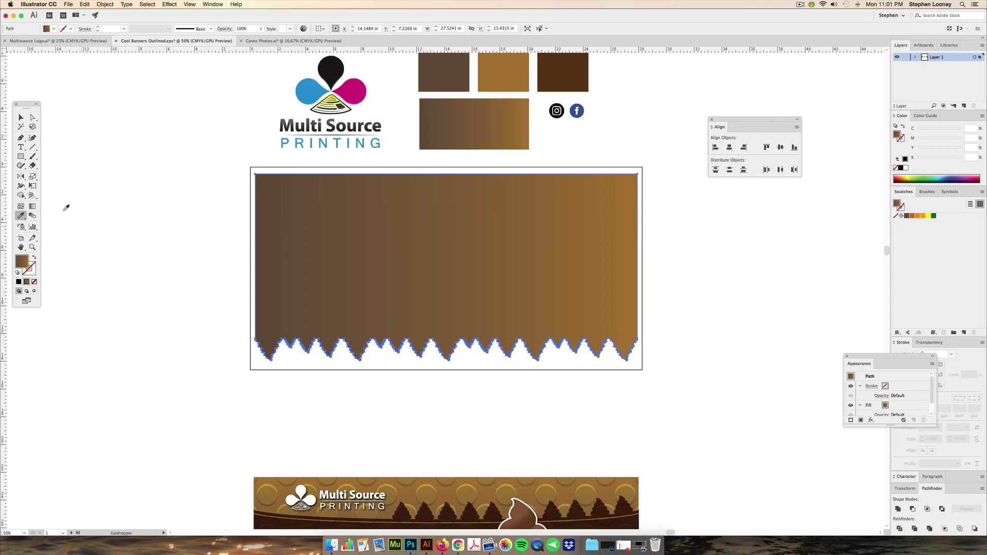
pyautogui.click(33, 207)
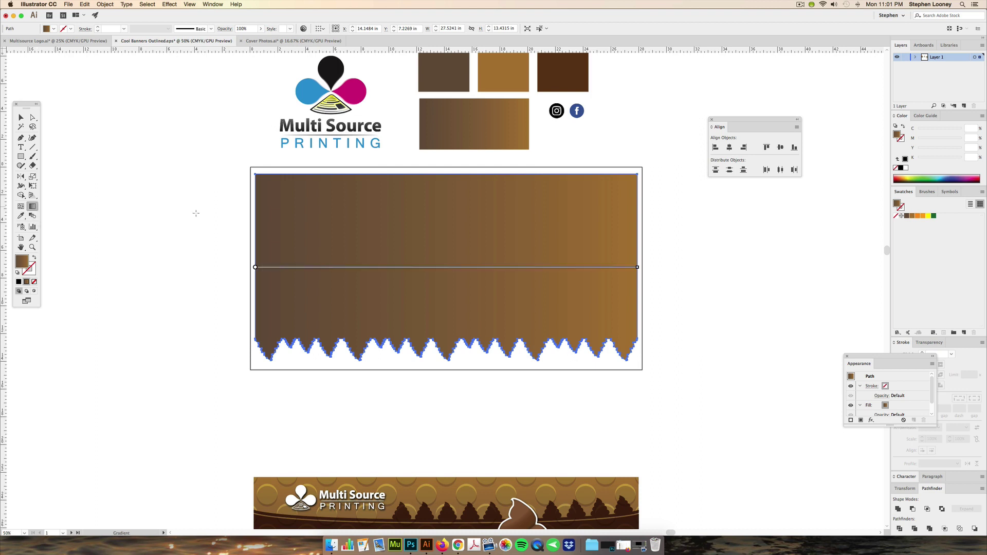
pyautogui.moveTo(446, 177)
pyautogui.mouseDown()
pyautogui.moveTo(436, 210)
pyautogui.moveTo(437, 340)
pyautogui.mouseUp()
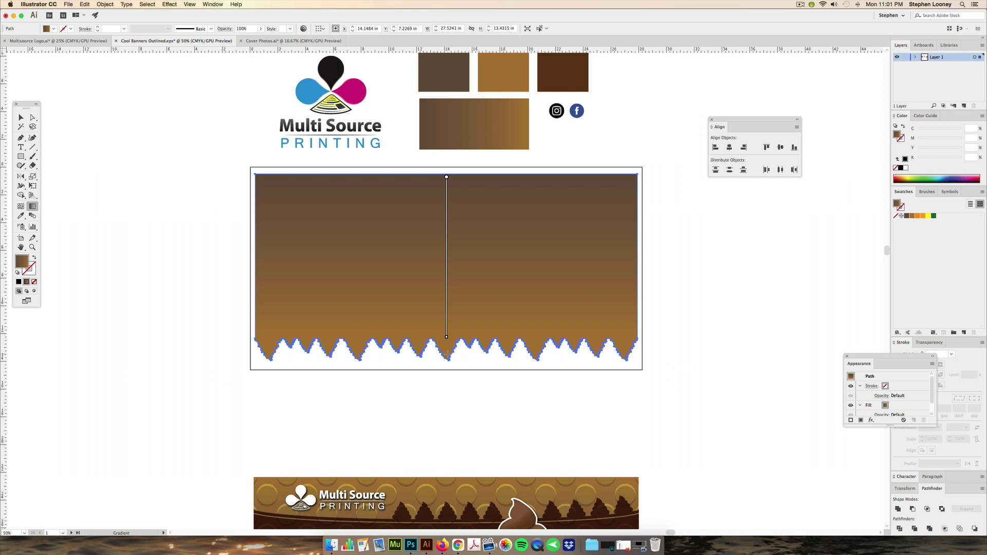
# Step: Reverse the background shape's vertical gradient so it runs from golden brown at the top edge to dark brown at the drips
pyautogui.moveTo(446, 355); pyautogui.dragTo(446, 176)
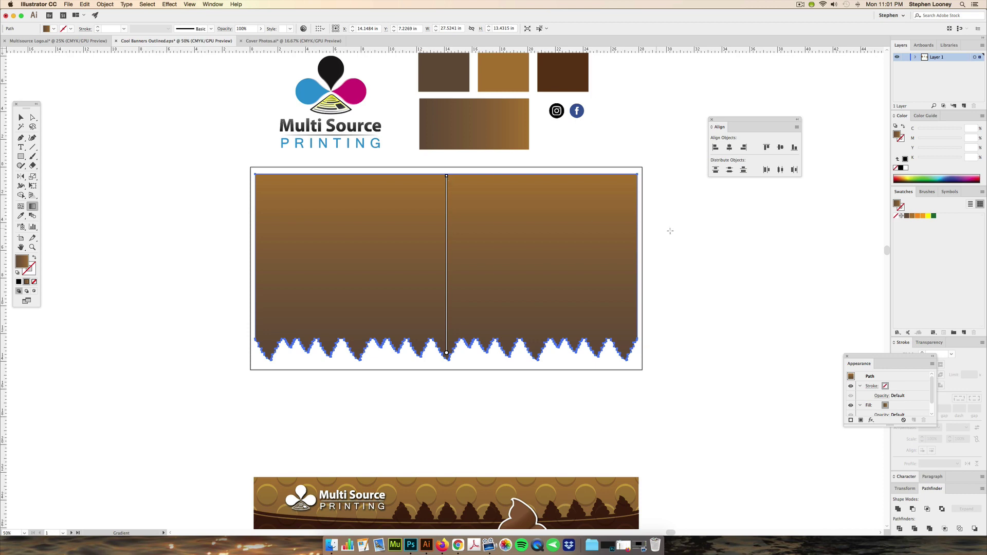
pyautogui.click(20, 117)
pyautogui.click(94, 152)
pyautogui.moveTo(252, 236); pyautogui.dragTo(202, 150)
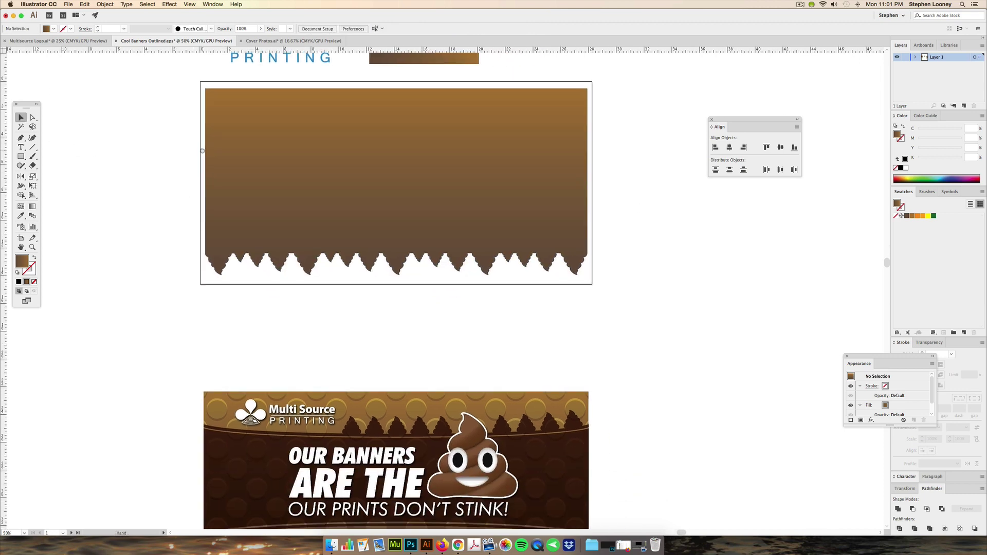
pyautogui.moveTo(243, 232); pyautogui.dragTo(251, 185)
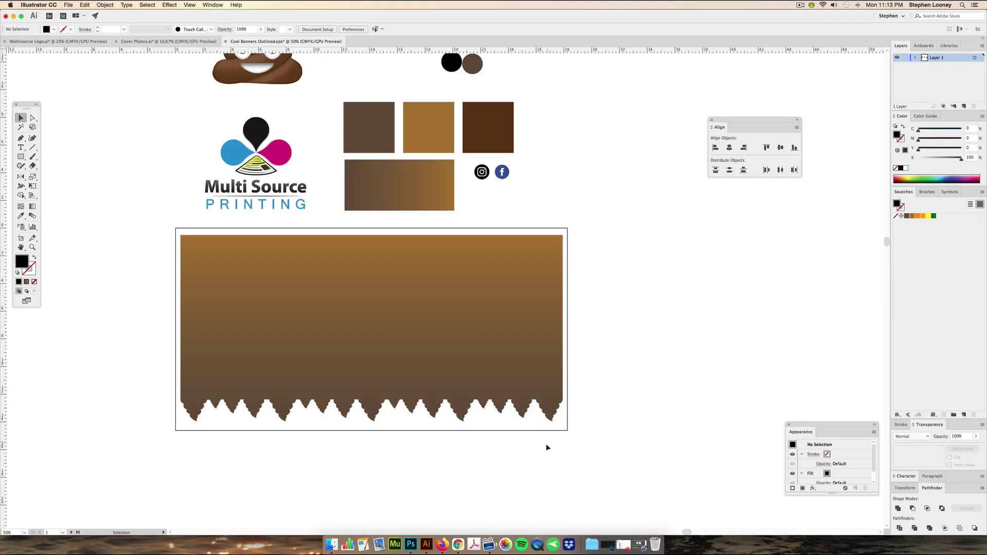
# Step: Try moving the dot-pattern clip group off the finished banner to the right, and undo the moves
pyautogui.scroll(-1, 535, 445)
pyautogui.moveTo(535, 444); pyautogui.dragTo(555, 290)
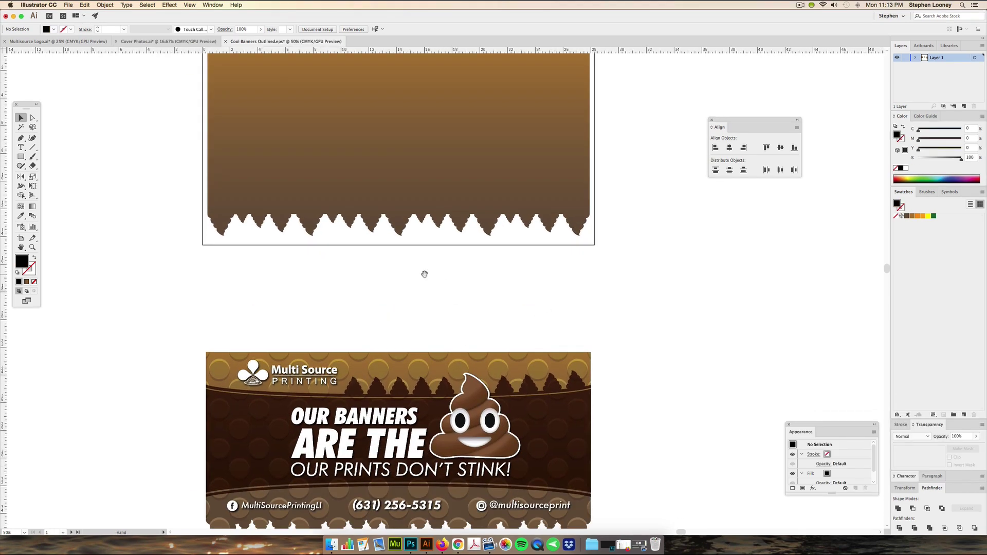
pyautogui.moveTo(424, 274); pyautogui.dragTo(430, 297)
pyautogui.moveTo(380, 390); pyautogui.dragTo(420, 316)
pyautogui.moveTo(381, 368); pyautogui.dragTo(397, 323)
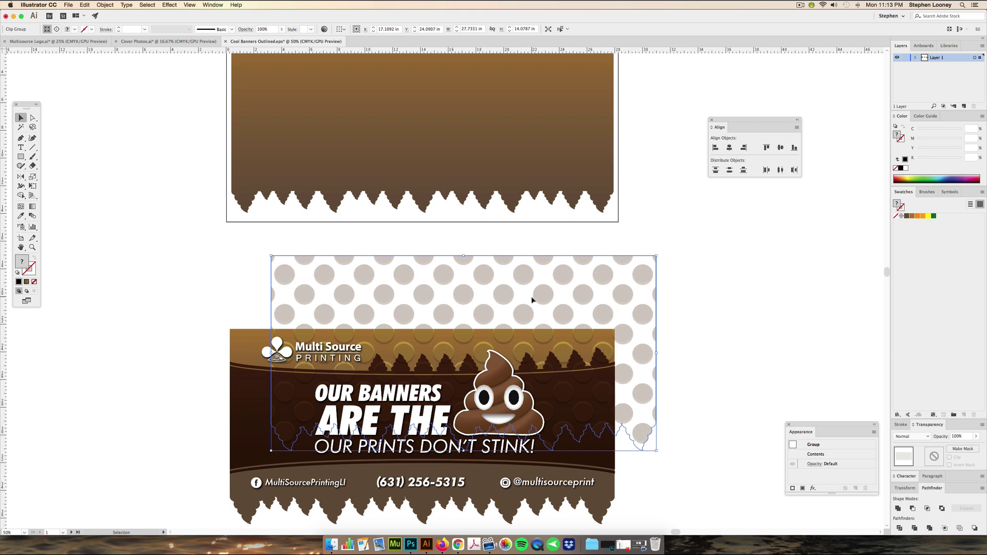
pyautogui.moveTo(487, 294); pyautogui.dragTo(496, 304)
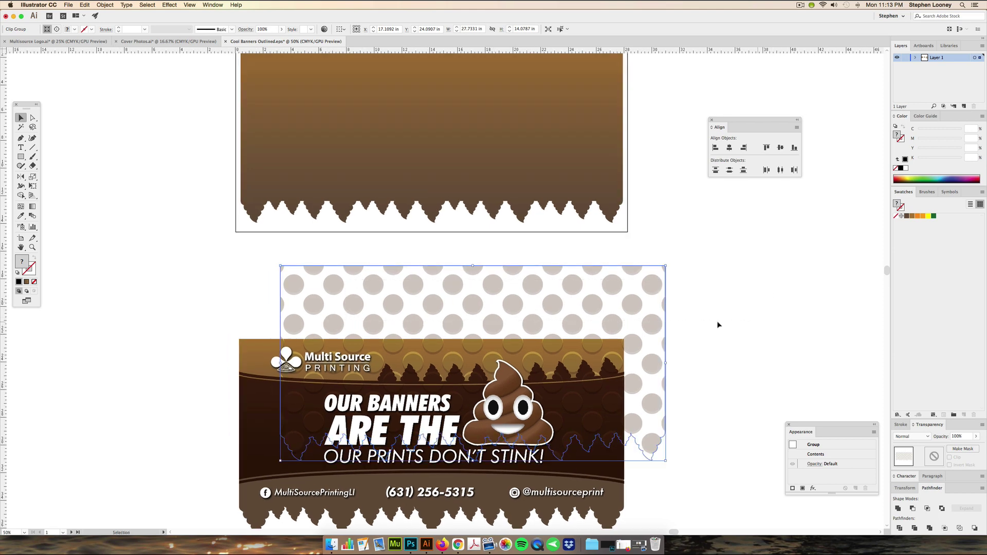
pyautogui.moveTo(337, 284); pyautogui.dragTo(756, 307)
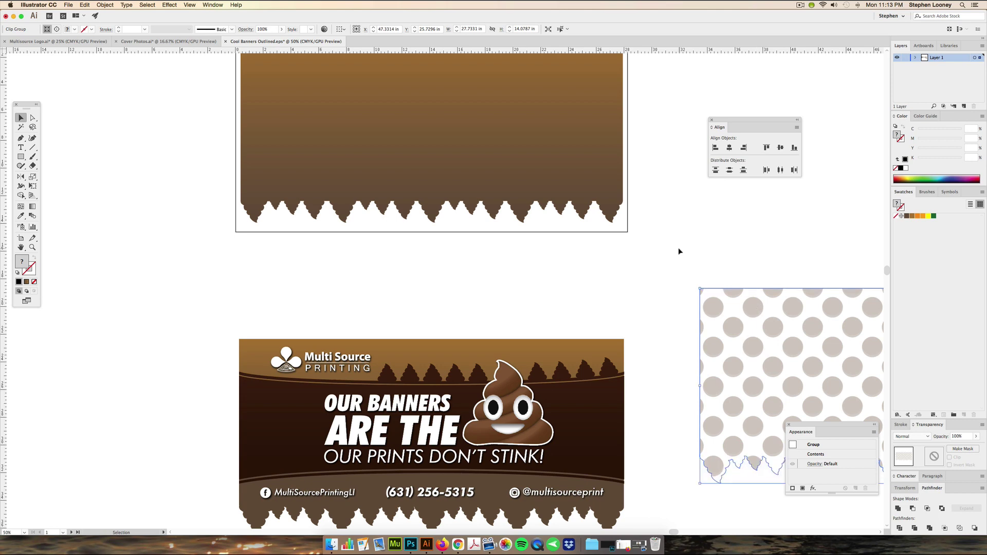
pyautogui.press('super+z')
pyautogui.press('super+z')
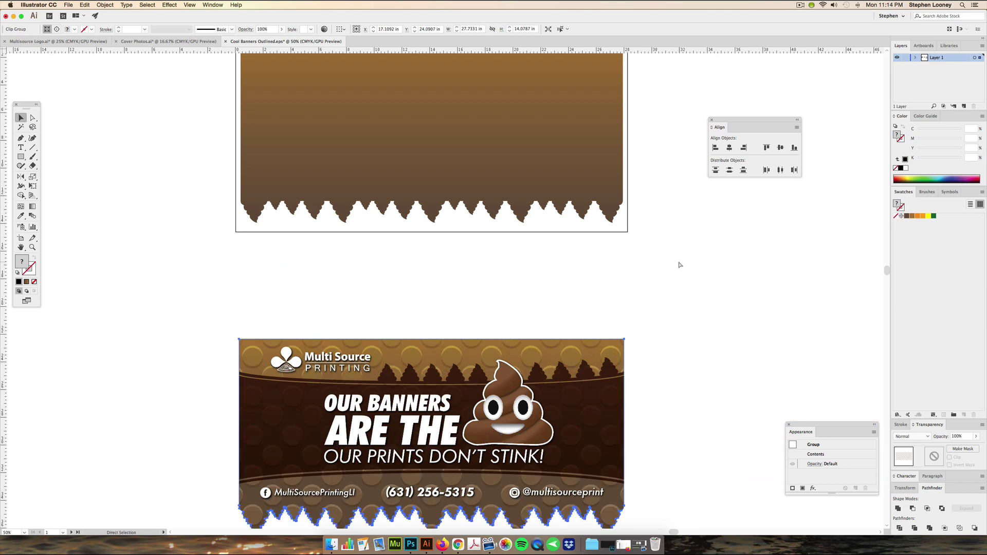
# Step: Examine the source elements above the poop-emoji artboard and the other finished banners in the document
pyautogui.press('super+minus')
pyautogui.press('super+minus')
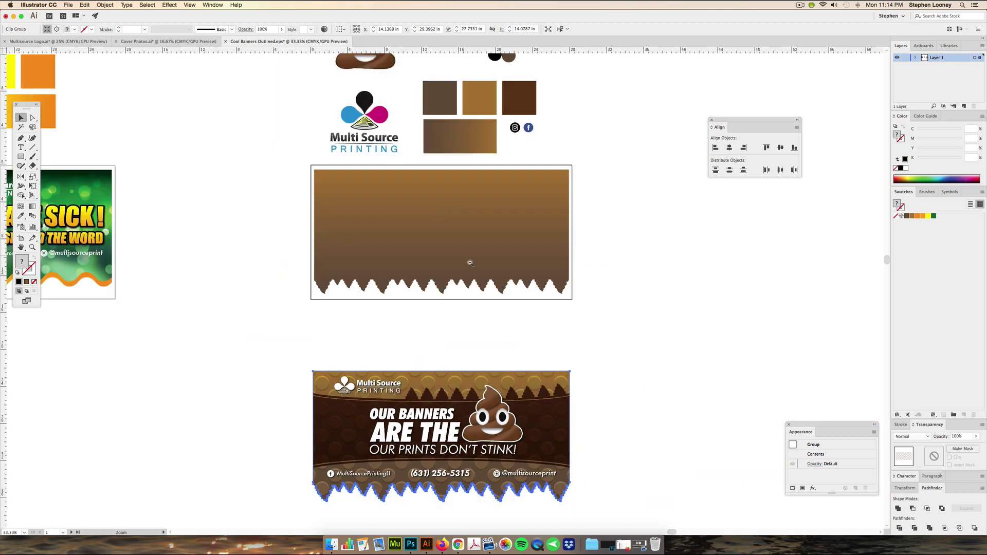
pyautogui.moveTo(483, 281); pyautogui.dragTo(570, 218)
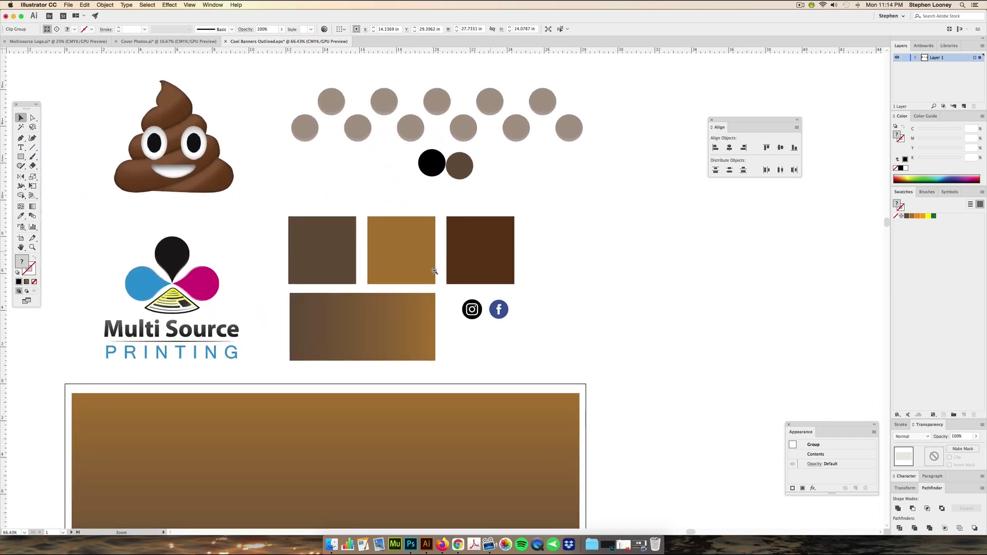
pyautogui.press('super+minus')
pyautogui.press('super+minus')
pyautogui.press('super+minus')
pyautogui.click(446, 408)
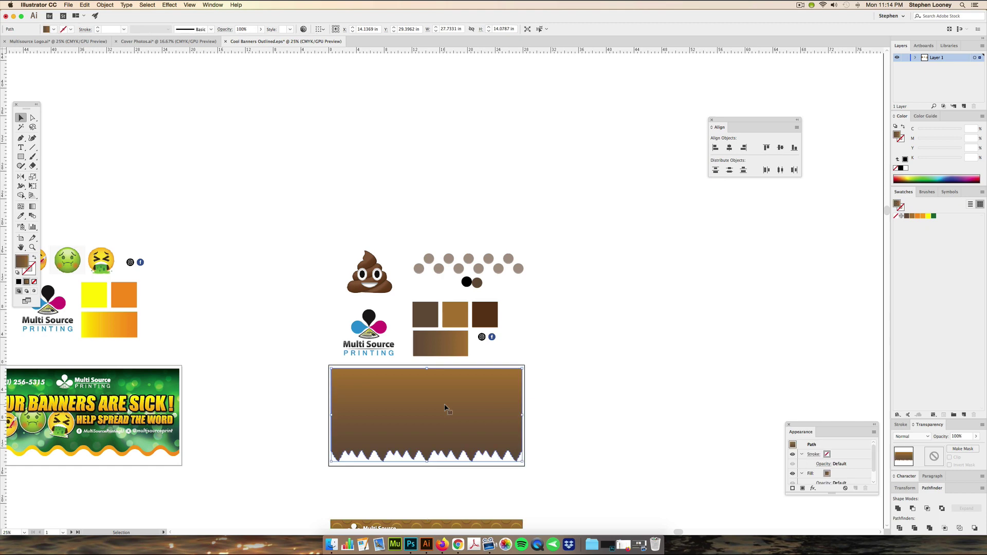
pyautogui.keyDown('alt'); pyautogui.keyDown('super'); pyautogui.click(511, 254); pyautogui.keyUp('super'); pyautogui.keyUp('alt')
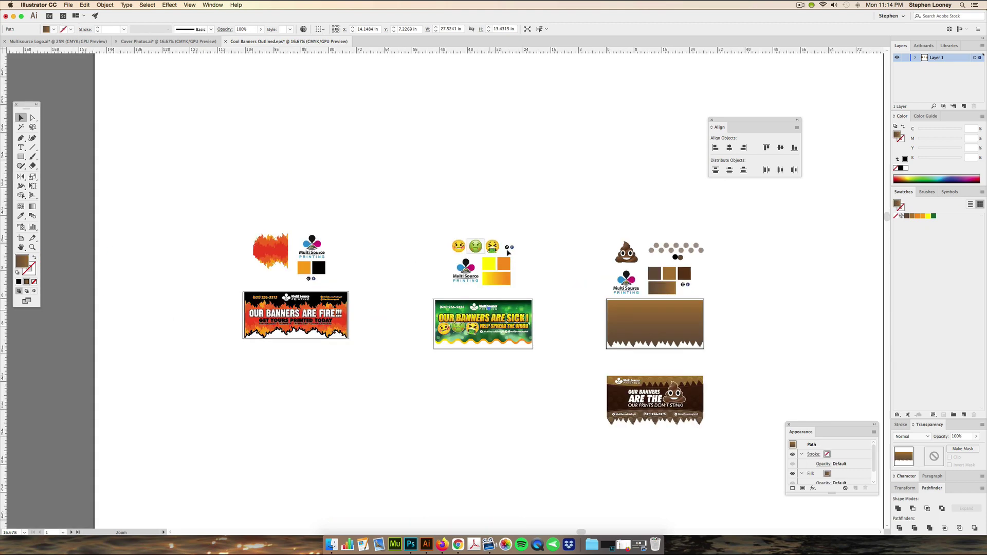
pyautogui.click(484, 307)
pyautogui.moveTo(713, 318); pyautogui.dragTo(888, 257)
pyautogui.moveTo(613, 291); pyautogui.dragTo(608, 300)
# Step: Place a copy of the brown gradient background shape on the empty canvas to the right of the colour swatches
pyautogui.press('super+minus')
pyautogui.press('super+minus')
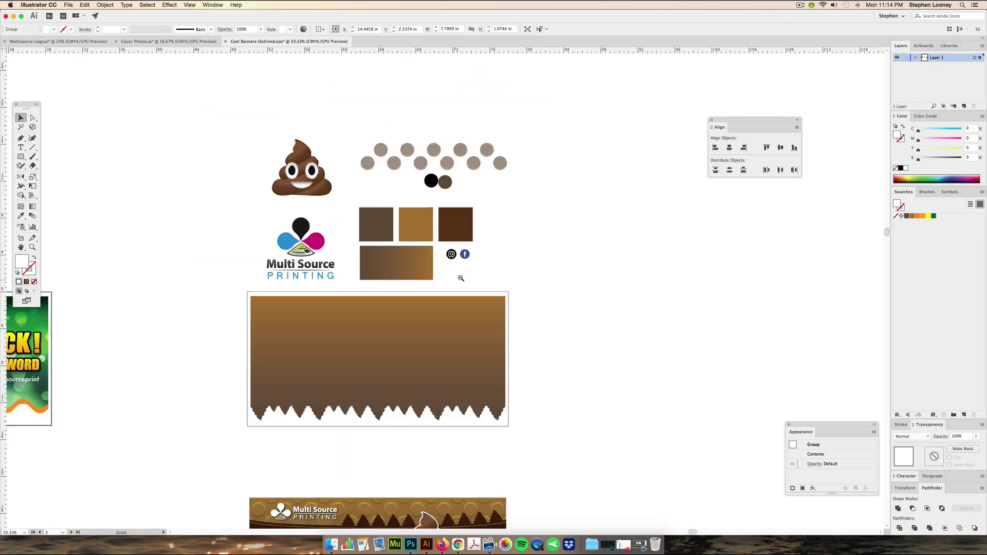
pyautogui.click(411, 355)
pyautogui.moveTo(394, 352); pyautogui.dragTo(574, 193)
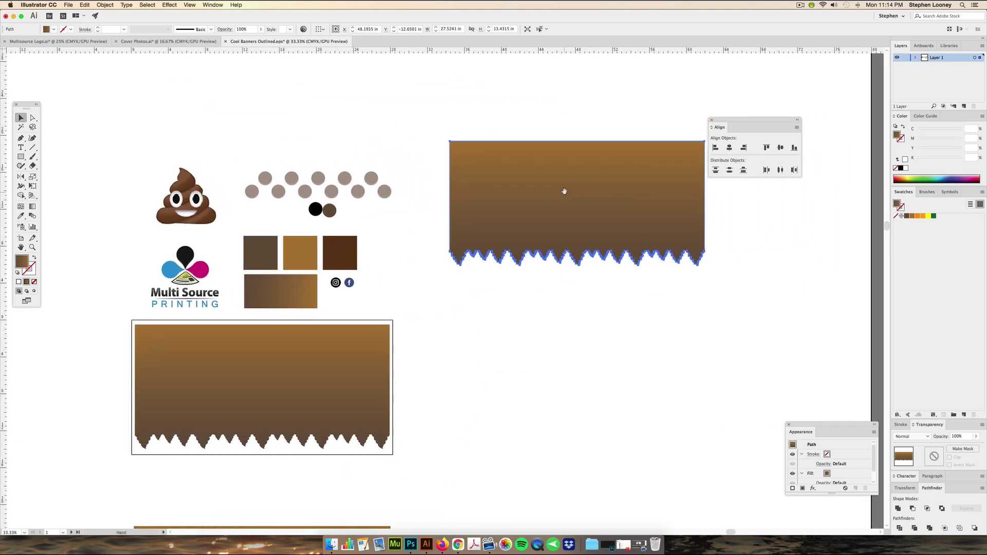
pyautogui.press('super+shift+a')
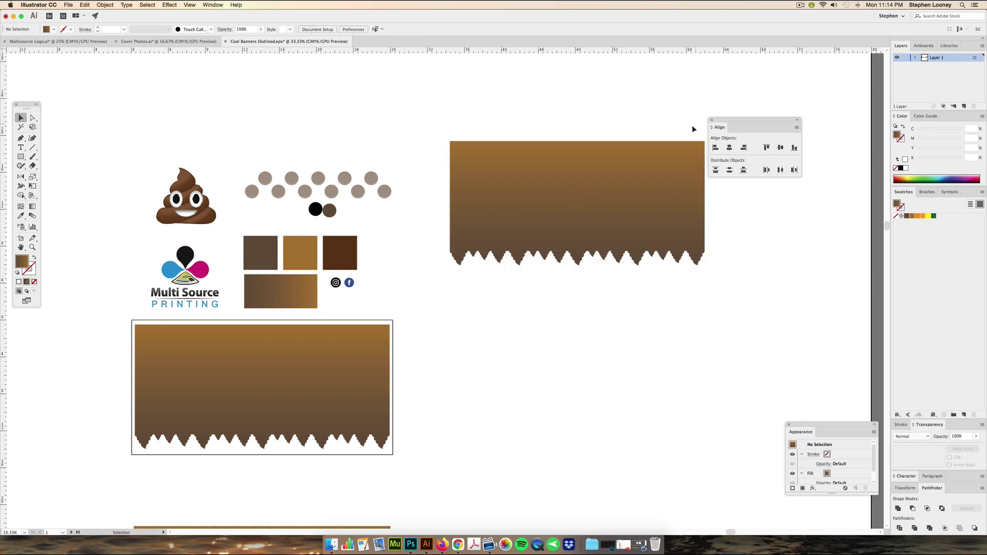
# Step: Examine the copied background shape, the rows of pattern dots and the black and brown circles beneath them
pyautogui.moveTo(747, 119); pyautogui.dragTo(870, 124)
pyautogui.scroll(5, 570, 214)
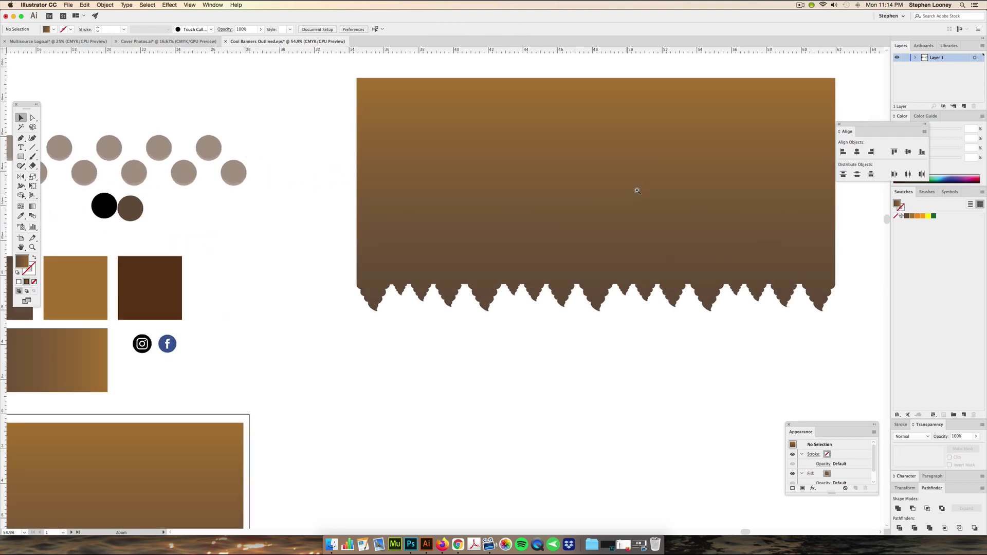
pyautogui.scroll(-2, 471, 241)
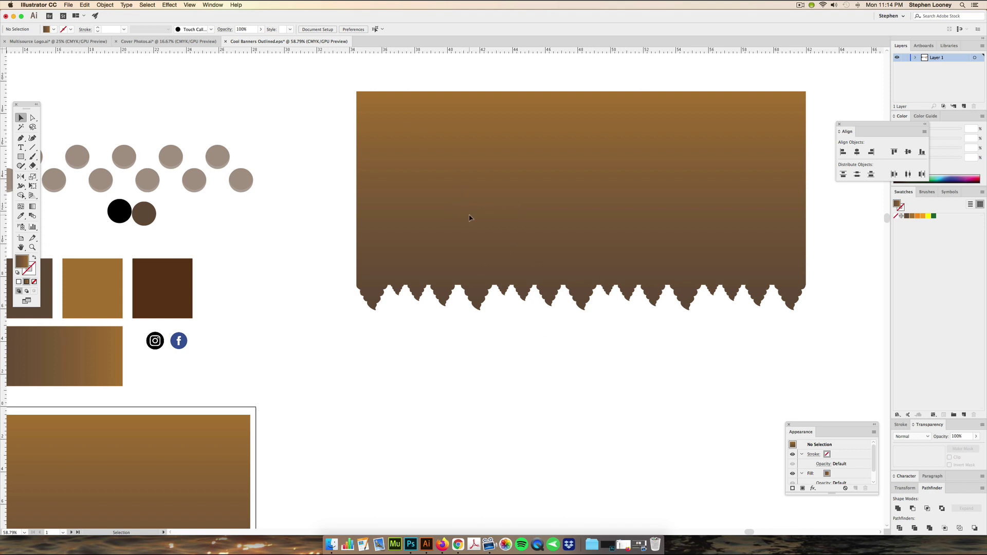
pyautogui.moveTo(367, 222); pyautogui.dragTo(434, 221)
pyautogui.moveTo(341, 211); pyautogui.dragTo(426, 237)
pyautogui.moveTo(300, 231); pyautogui.dragTo(380, 238)
pyautogui.scroll(3, 442, 212)
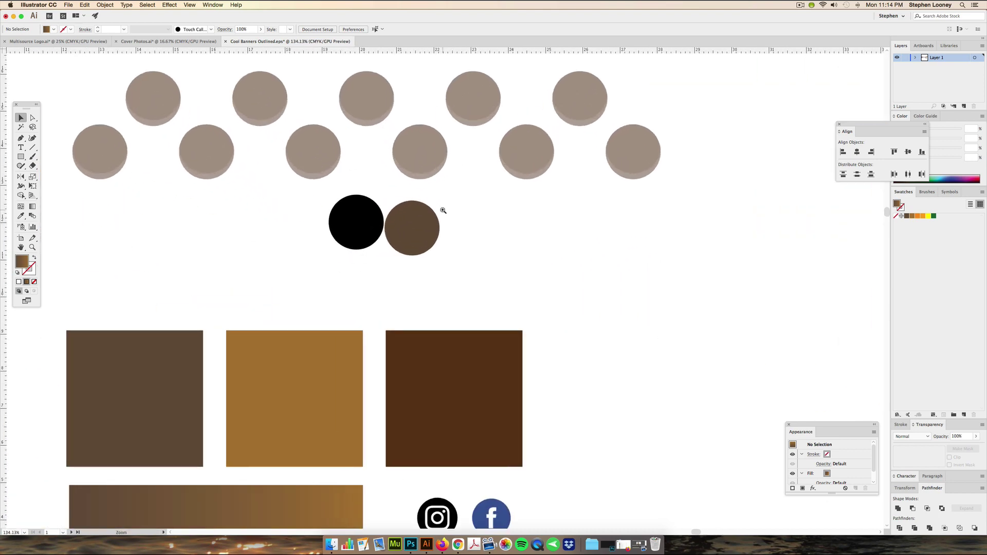
pyautogui.scroll(-3, 443, 211)
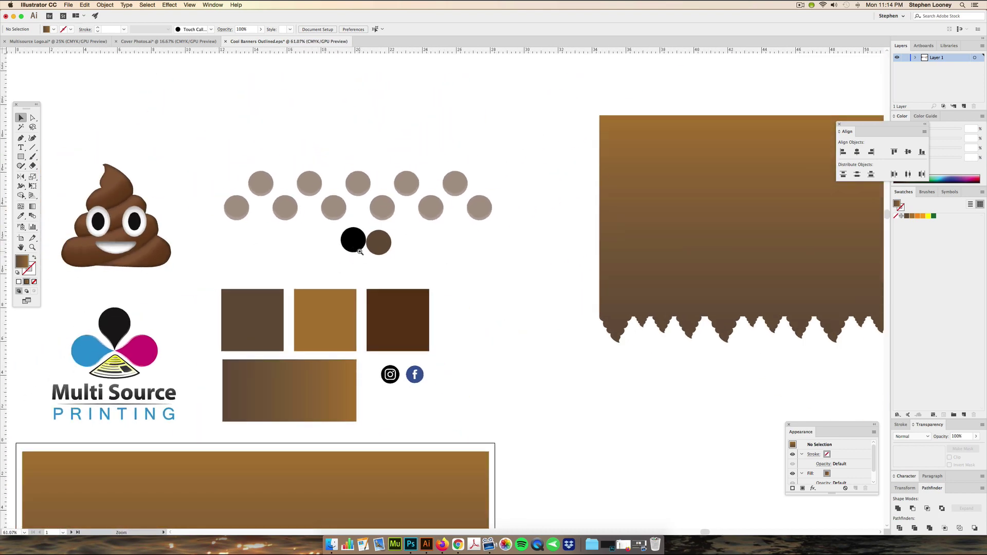
pyautogui.scroll(5, 447, 258)
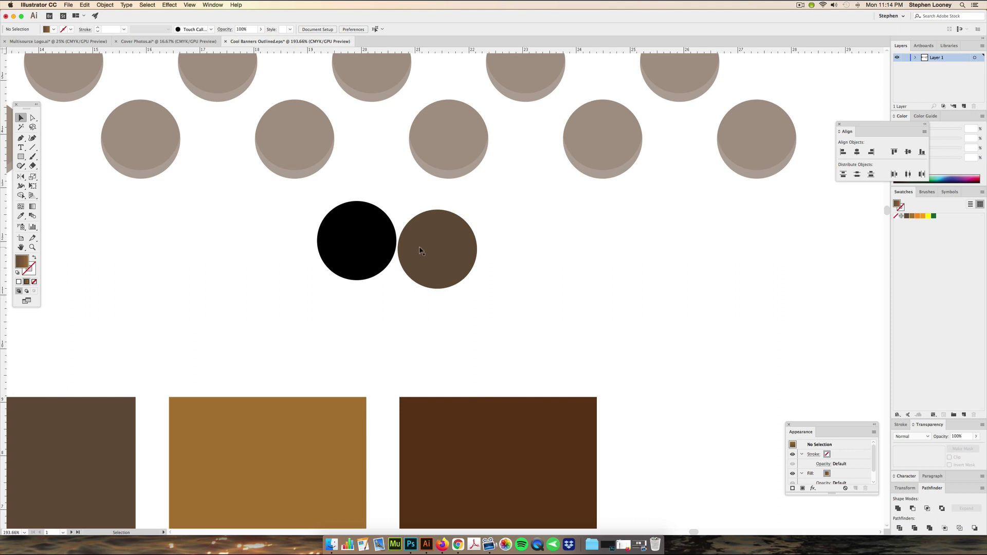
pyautogui.scroll(1, 421, 257)
pyautogui.click(477, 258)
pyautogui.press('super+shift+a')
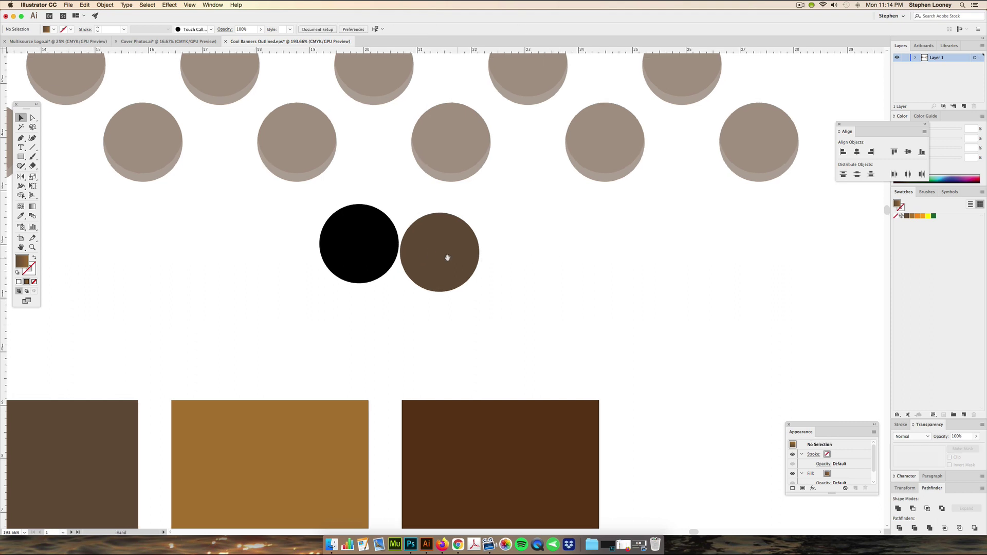
pyautogui.moveTo(446, 256); pyautogui.dragTo(449, 273)
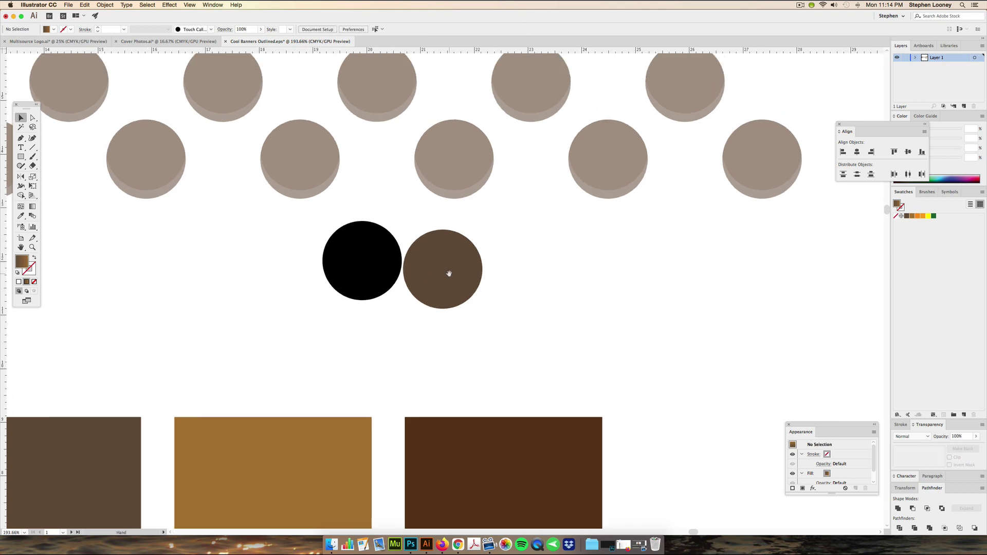
# Step: Change the fill of the black circle next to the brown one to white
pyautogui.click(370, 263)
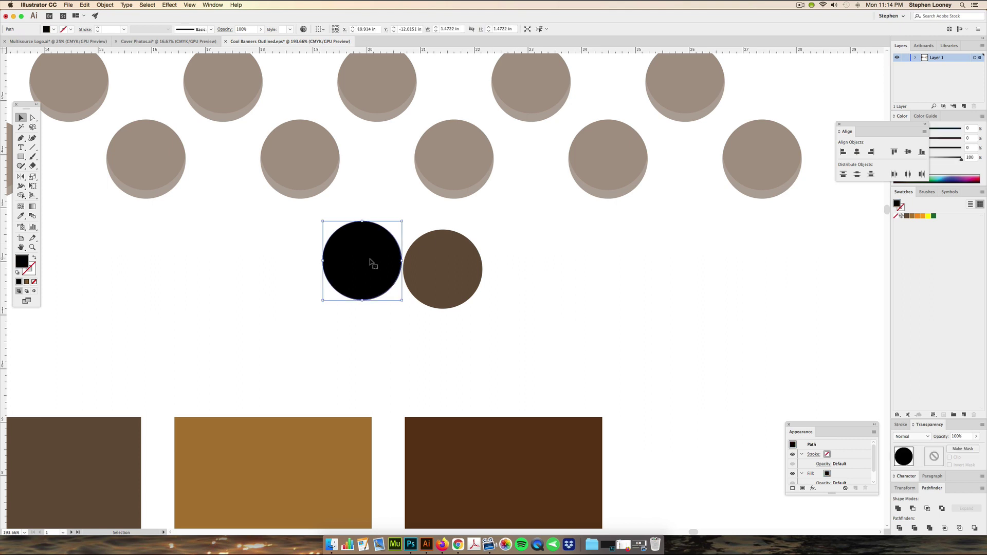
pyautogui.moveTo(879, 129); pyautogui.dragTo(827, 102)
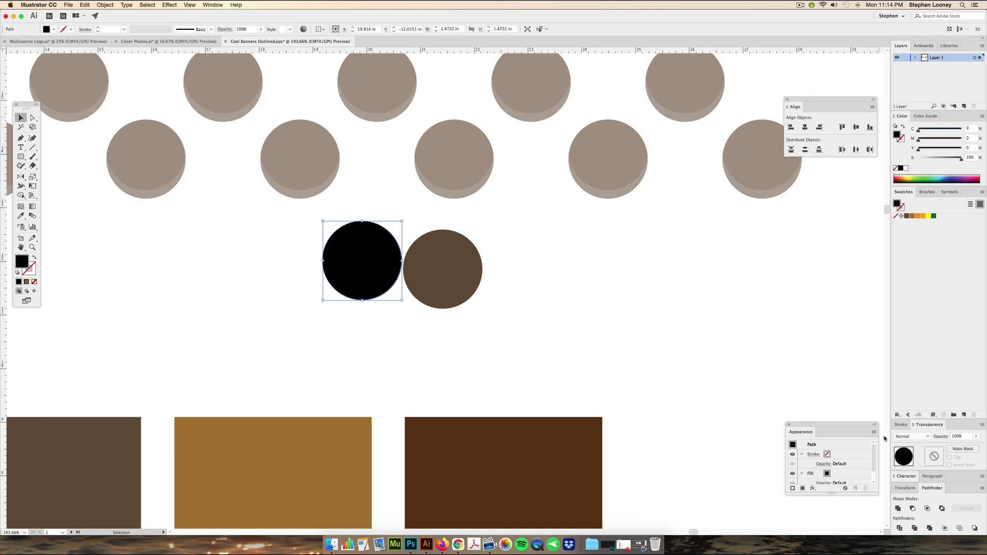
pyautogui.click(518, 278)
pyautogui.click(454, 273)
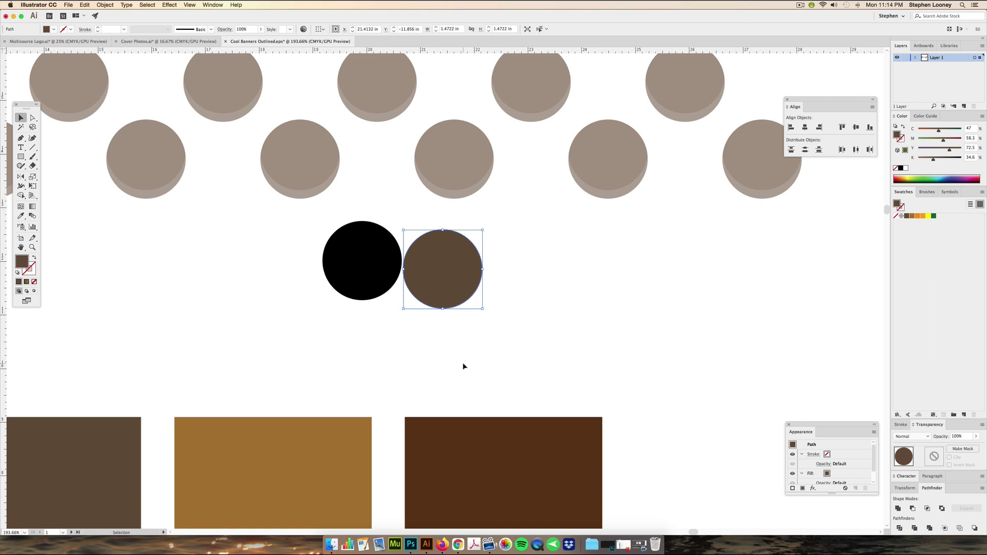
pyautogui.hscroll(-3, 542, 264)
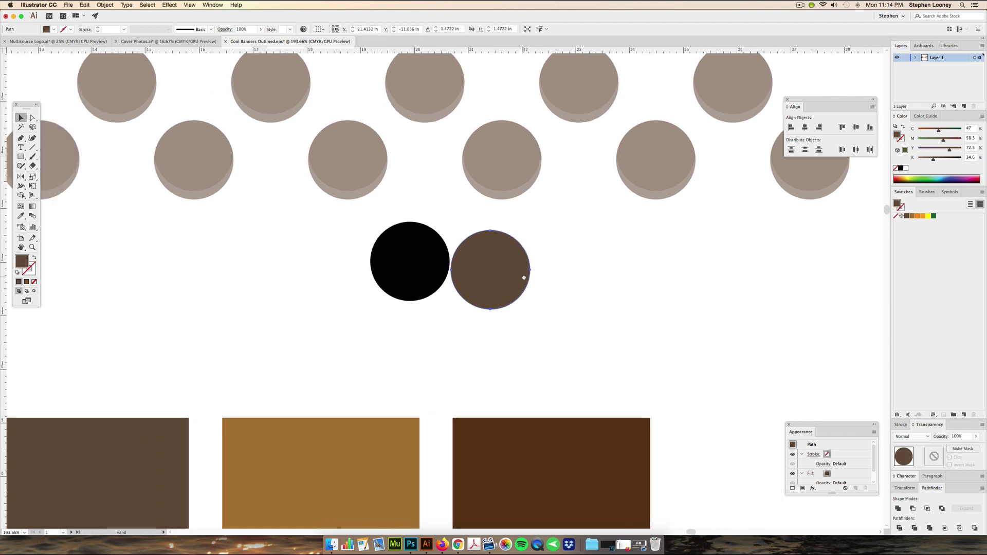
pyautogui.click(407, 251)
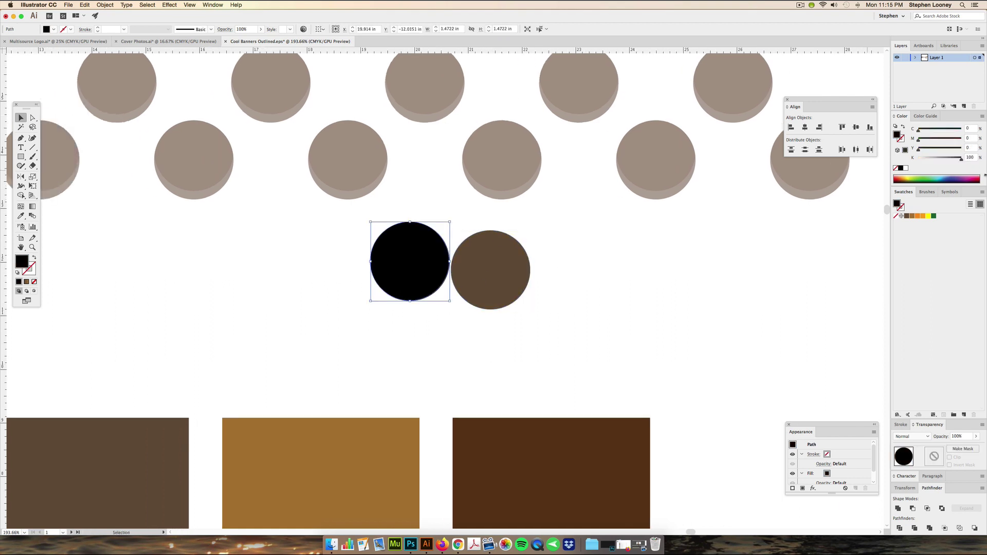
pyautogui.click(907, 168)
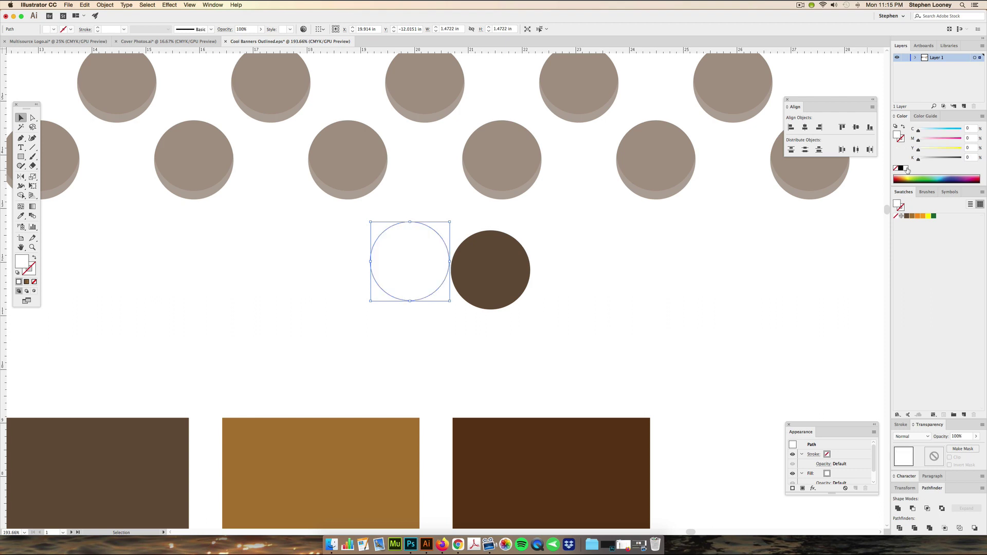
# Step: Set the white circle's blending mode to Overlay and its opacity to 80%
pyautogui.click(912, 436)
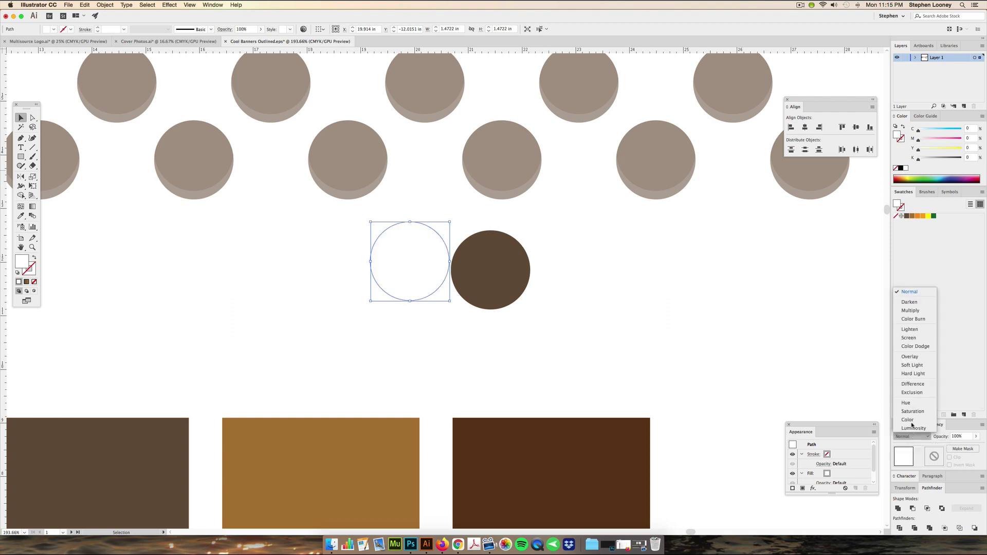
pyautogui.click(917, 357)
pyautogui.click(967, 437)
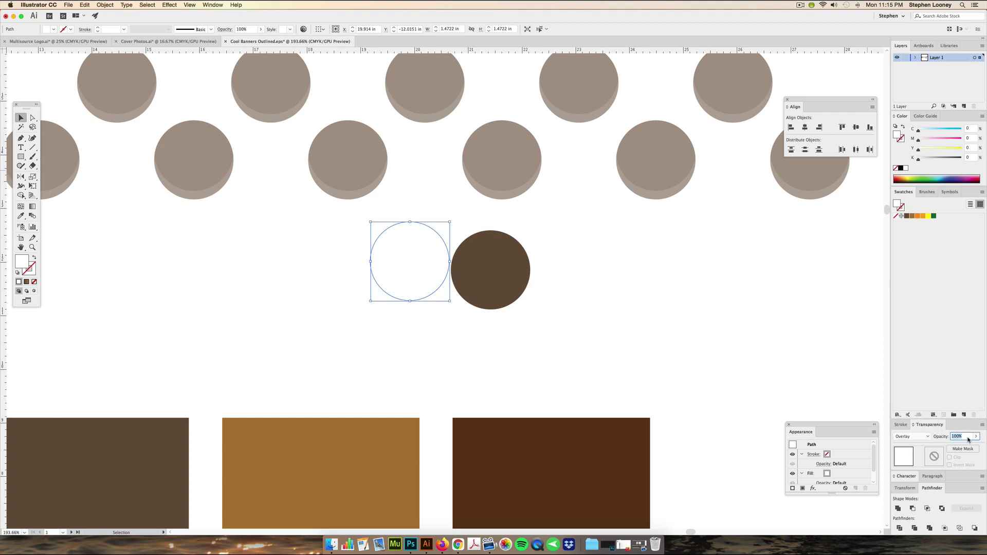
pyautogui.write('80')
pyautogui.click(635, 341)
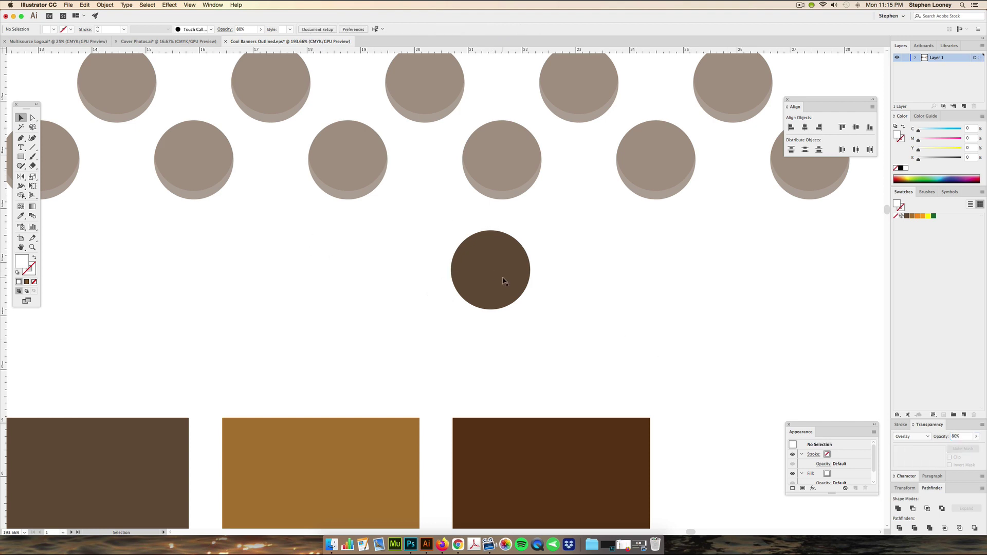
# Step: Align the white and brown circles to a shared horizontal center, keeping their vertical offset
pyautogui.moveTo(561, 314); pyautogui.dragTo(326, 239)
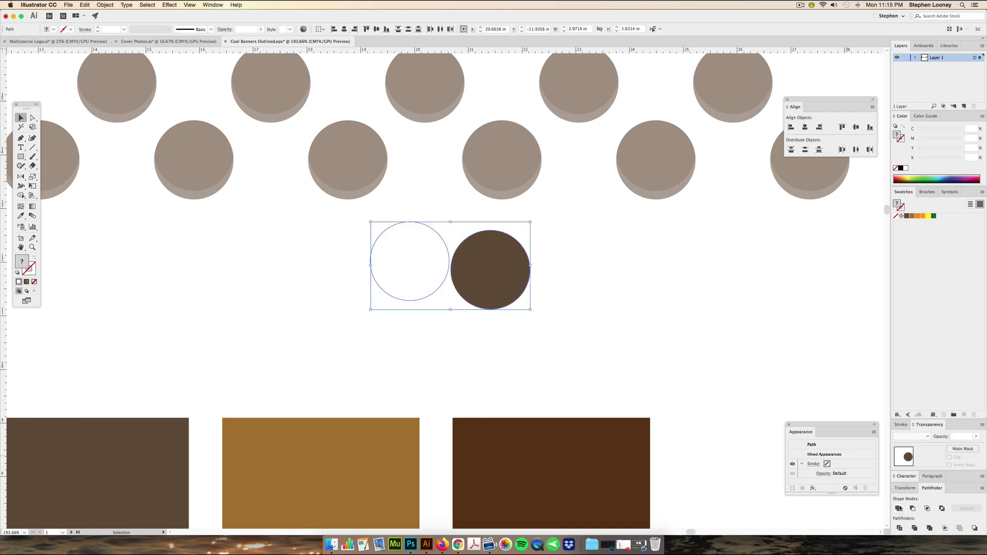
pyautogui.click(805, 127)
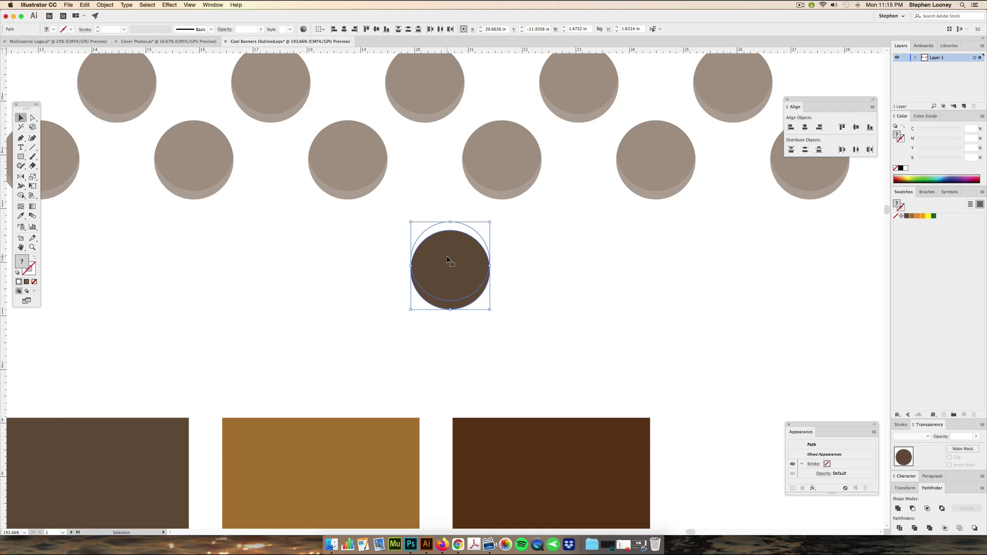
pyautogui.click(533, 261)
# Step: Set the brown circle's blending mode to Multiply and its opacity to 50%
pyautogui.click(440, 271)
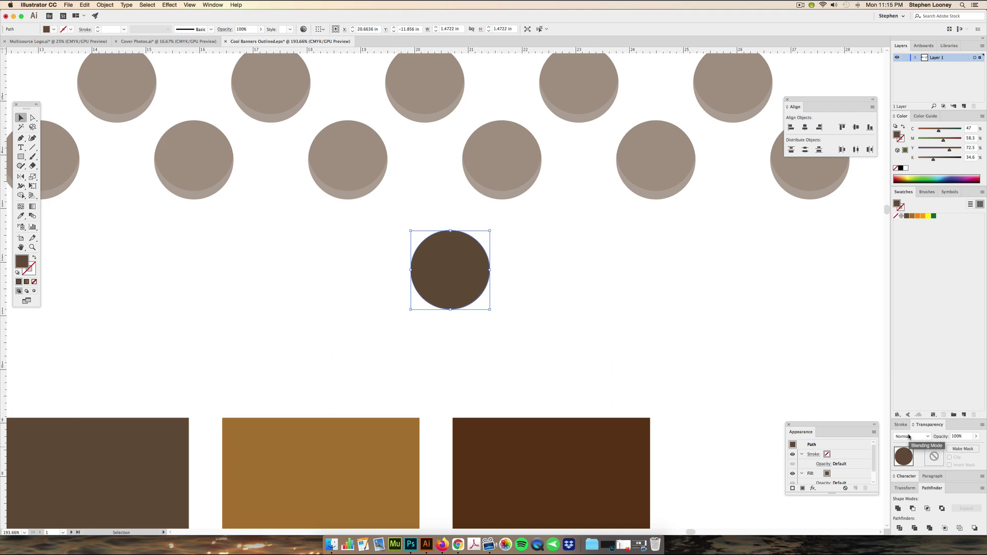
pyautogui.click(908, 437)
pyautogui.click(912, 315)
pyautogui.click(958, 436)
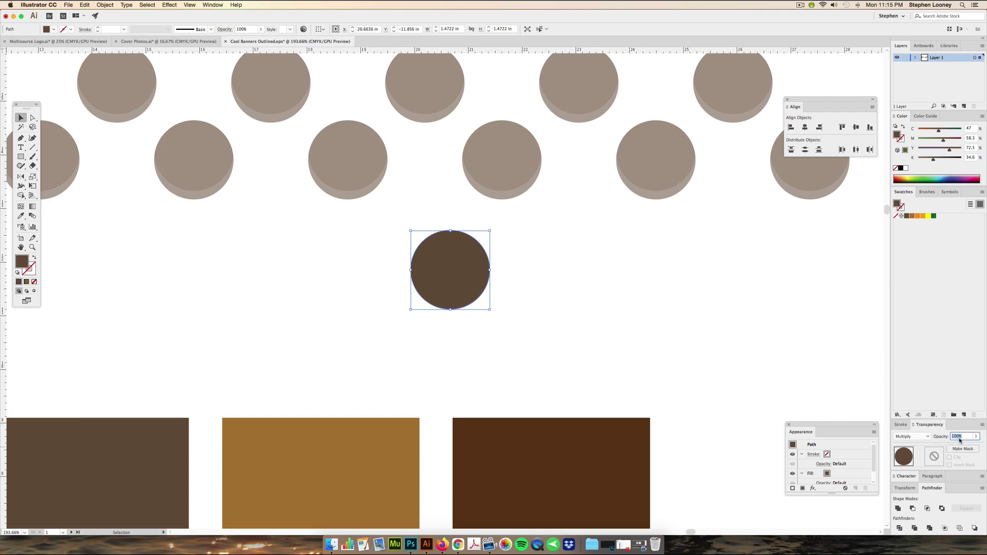
pyautogui.write('50')
pyautogui.press('Return')
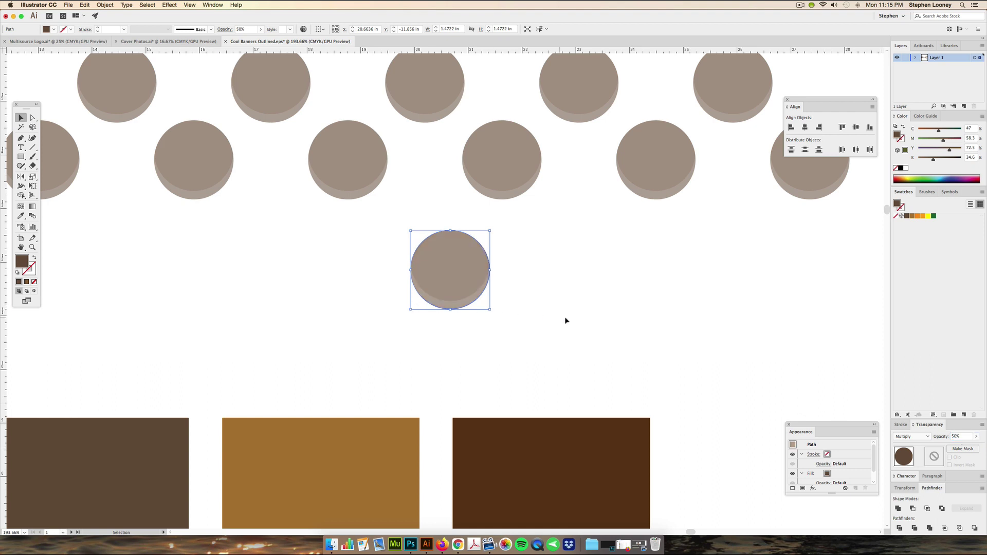
pyautogui.click(560, 318)
# Step: Try the two-tone dot over the brown color squares and undo the moves
pyautogui.scroll(-2, 465, 288)
pyautogui.moveTo(471, 247); pyautogui.dragTo(523, 469)
pyautogui.press('super+z')
pyautogui.press('super+z')
pyautogui.press('super+z')
pyautogui.press('super+z')
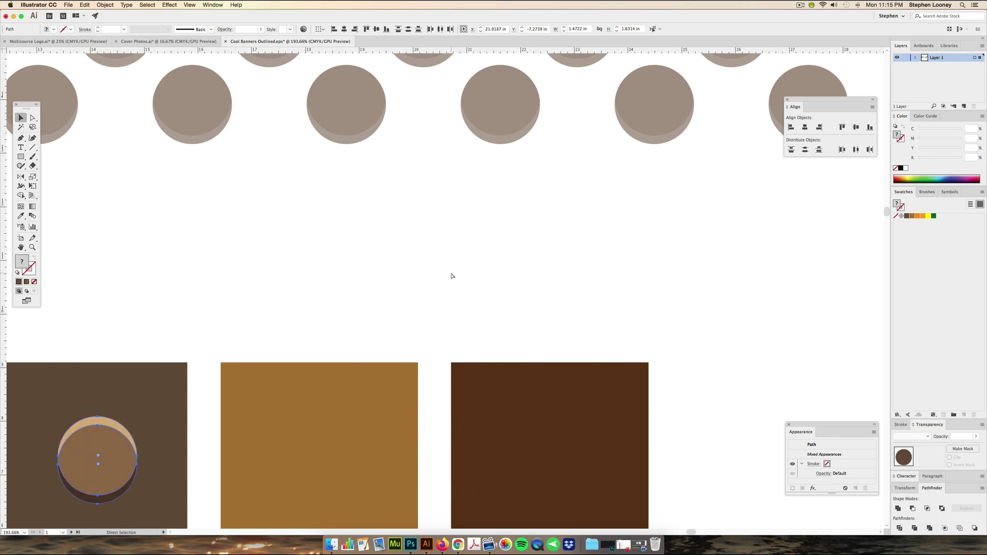
pyautogui.press('super+z')
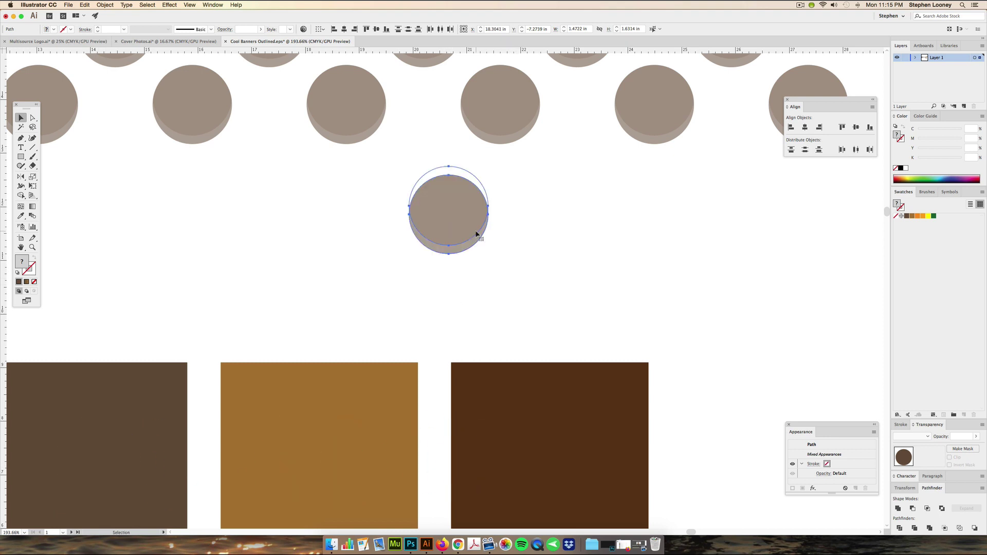
# Step: Group the white and brown circles into a single dot
pyautogui.click(535, 264)
pyautogui.moveTo(558, 283); pyautogui.dragTo(431, 183)
pyautogui.press('a')
pyautogui.press('super+g')
pyautogui.click(549, 228)
pyautogui.moveTo(451, 217); pyautogui.dragTo(490, 239)
pyautogui.click(533, 247)
# Step: Move the grouped dot just outside the upper-left corner of the copied dripping background and nudge it slightly up
pyautogui.keyDown('alt'); pyautogui.keyDown('super'); pyautogui.click(602, 258); pyautogui.keyUp('super'); pyautogui.keyUp('alt')
pyautogui.keyDown('alt'); pyautogui.keyDown('super'); pyautogui.click(472, 273); pyautogui.keyUp('super'); pyautogui.keyUp('alt')
pyautogui.keyDown('alt'); pyautogui.keyDown('super'); pyautogui.click(474, 278); pyautogui.keyUp('super'); pyautogui.keyUp('alt')
pyautogui.keyDown('alt'); pyautogui.keyDown('super'); pyautogui.click(473, 279); pyautogui.keyUp('super'); pyautogui.keyUp('alt')
pyautogui.keyDown('alt'); pyautogui.keyDown('super'); pyautogui.click(474, 279); pyautogui.keyUp('super'); pyautogui.keyUp('alt')
pyautogui.moveTo(452, 303); pyautogui.dragTo(327, 282)
pyautogui.moveTo(239, 286); pyautogui.dragTo(353, 213)
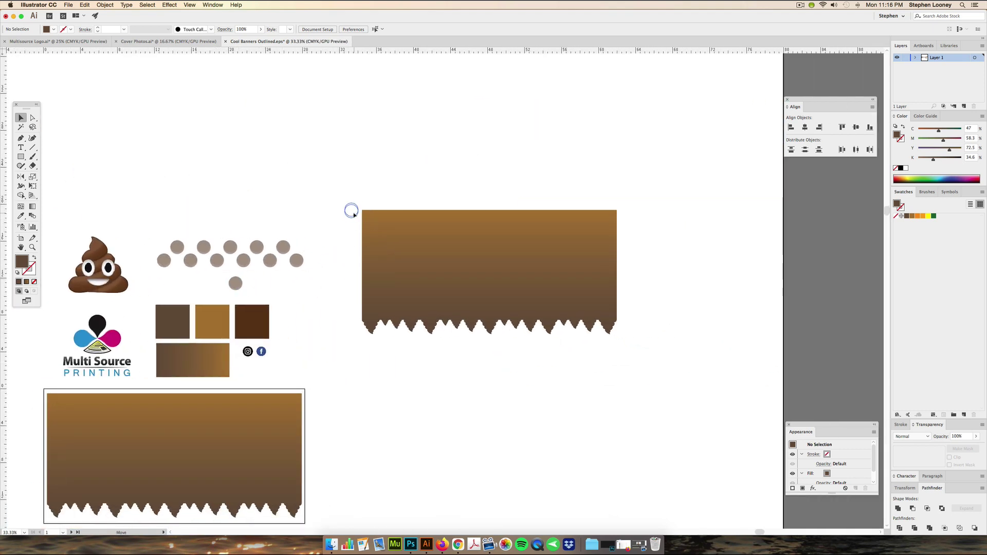
pyautogui.click(353, 212)
pyautogui.scroll(3, 378, 221)
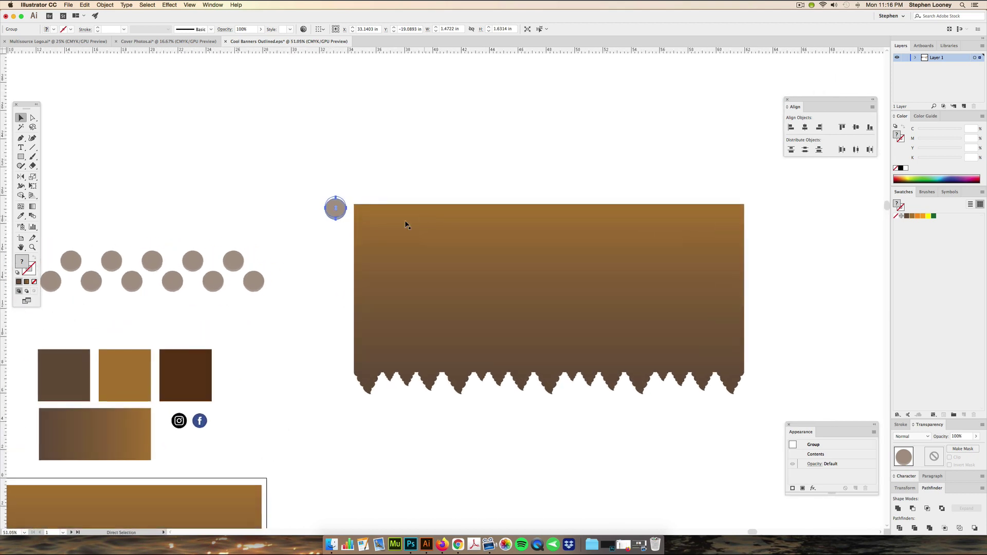
pyautogui.hscroll(-2, 406, 221)
pyautogui.press('Up')
pyautogui.press('Up')
pyautogui.press('Up')
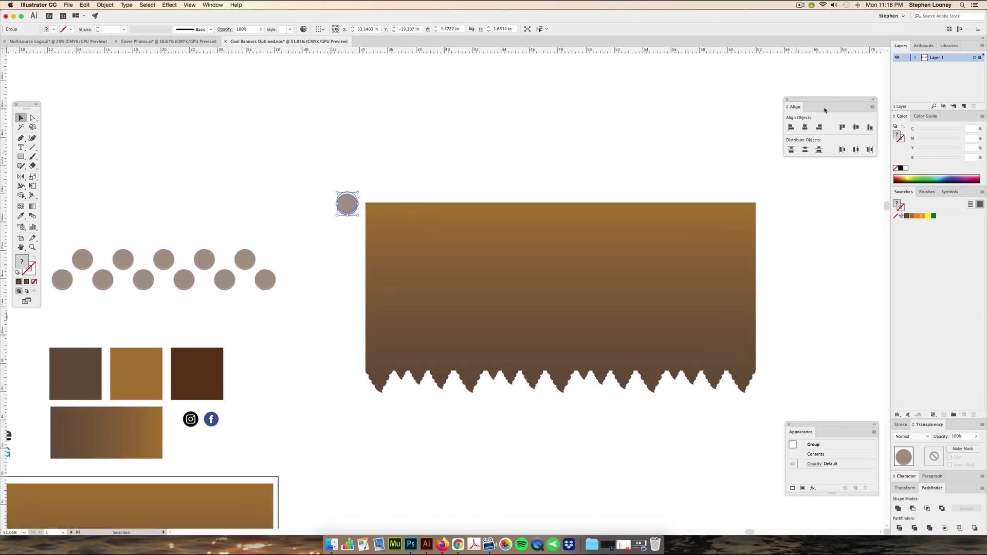
# Step: Duplicate the dot to the right and repeat the copy to form a row of twelve along the background's top edge
pyautogui.moveTo(813, 109); pyautogui.dragTo(813, 99)
pyautogui.hscroll(2, 642, 171)
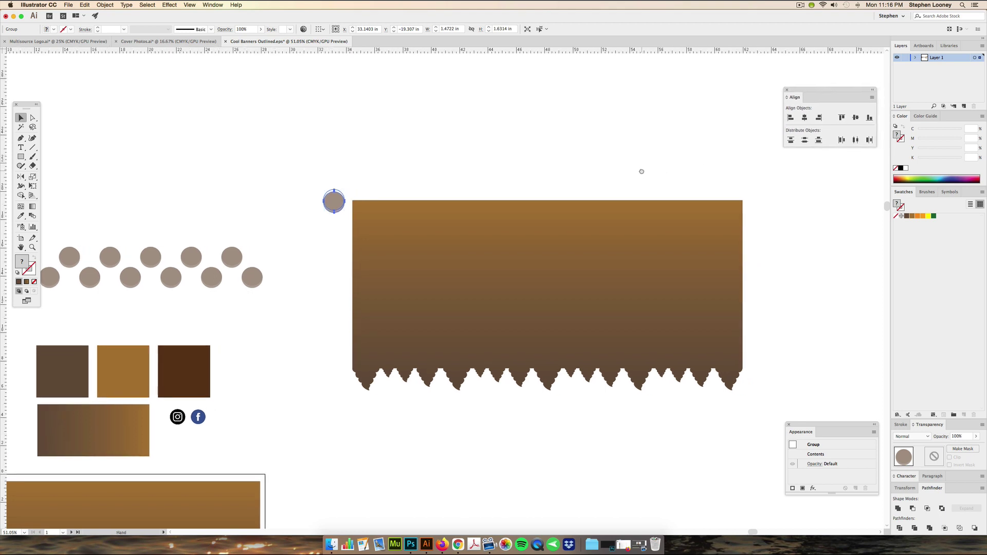
pyautogui.hscroll(-1, 375, 190)
pyautogui.scroll(-1, 375, 190)
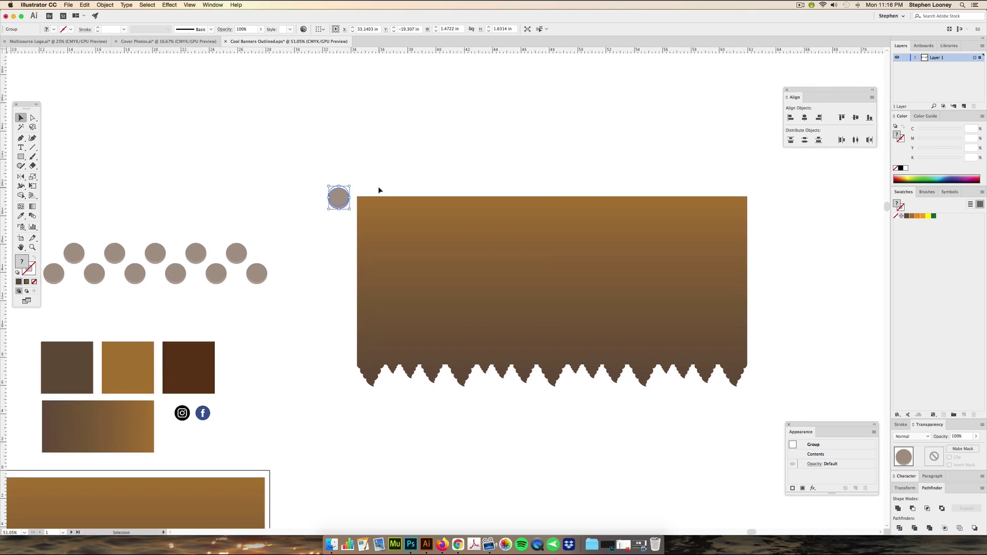
pyautogui.moveTo(340, 200); pyautogui.dragTo(379, 199)
pyautogui.press('a')
pyautogui.press('super+d')
pyautogui.press('super+d')
pyautogui.press('super+d')
pyautogui.press('super+d')
pyautogui.press('super+d')
pyautogui.press('super+d')
pyautogui.press('super+d')
pyautogui.press('super+d')
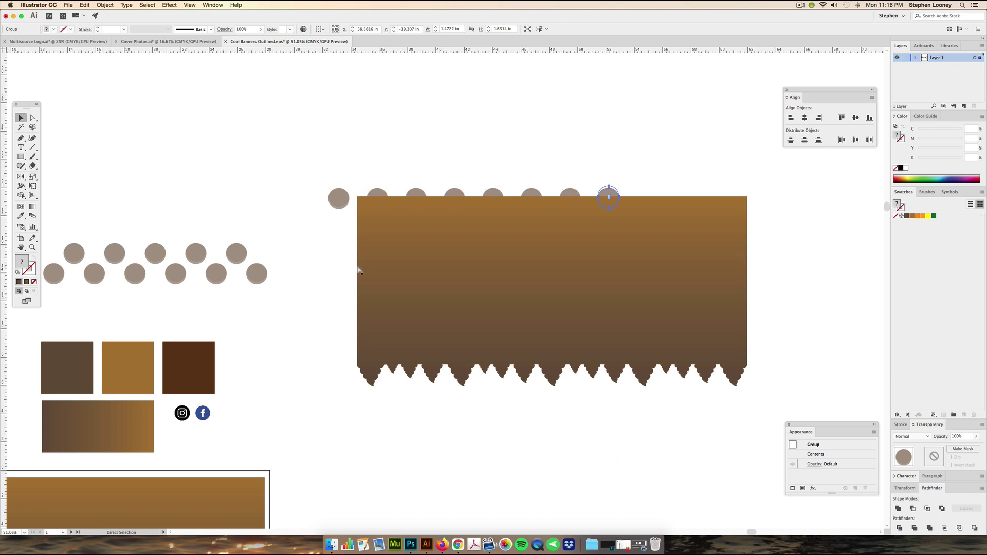
pyautogui.press('super+d')
pyautogui.press('super+d')
pyautogui.press('v')
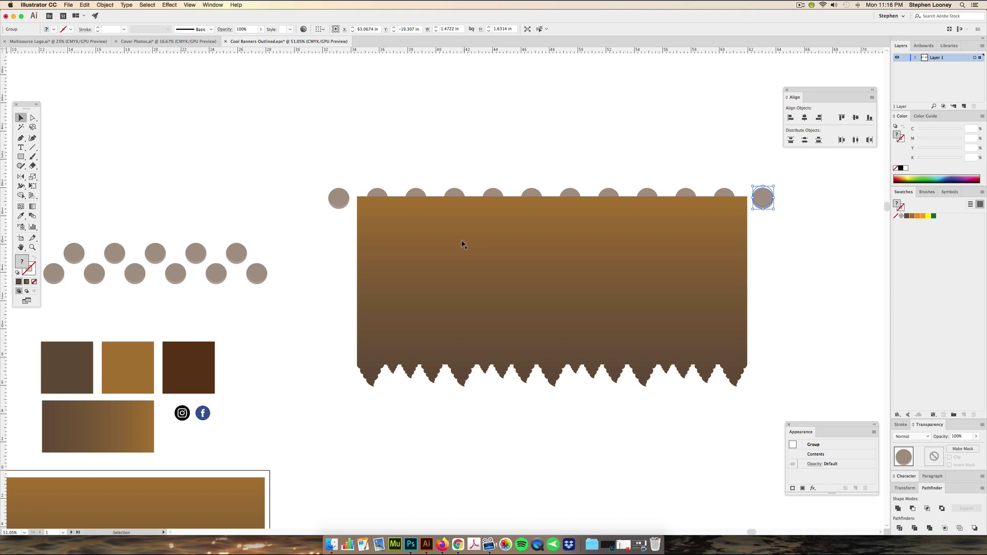
# Step: Lock the copied dripping background and group the twelve dots along its top edge into one row
pyautogui.click(409, 328)
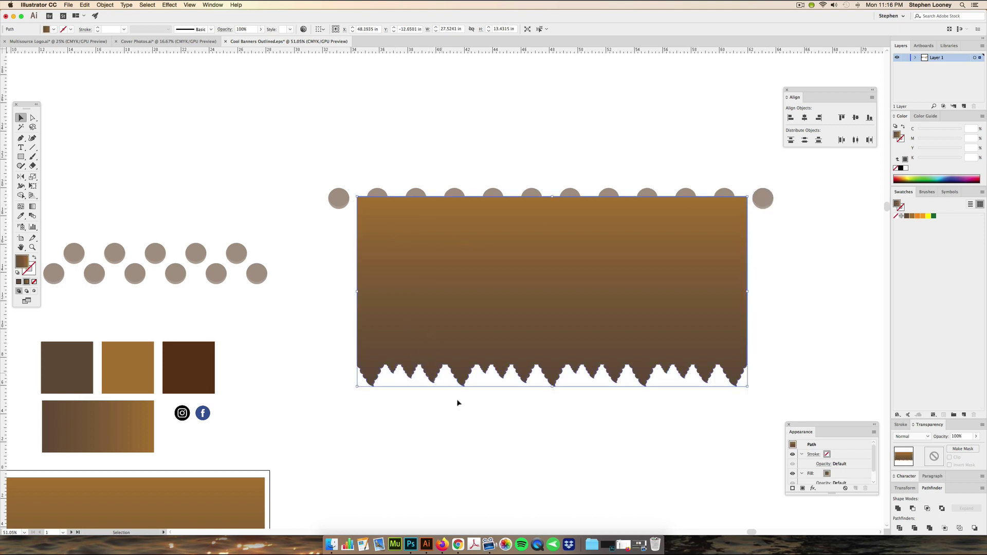
pyautogui.click(487, 399)
pyautogui.press('v')
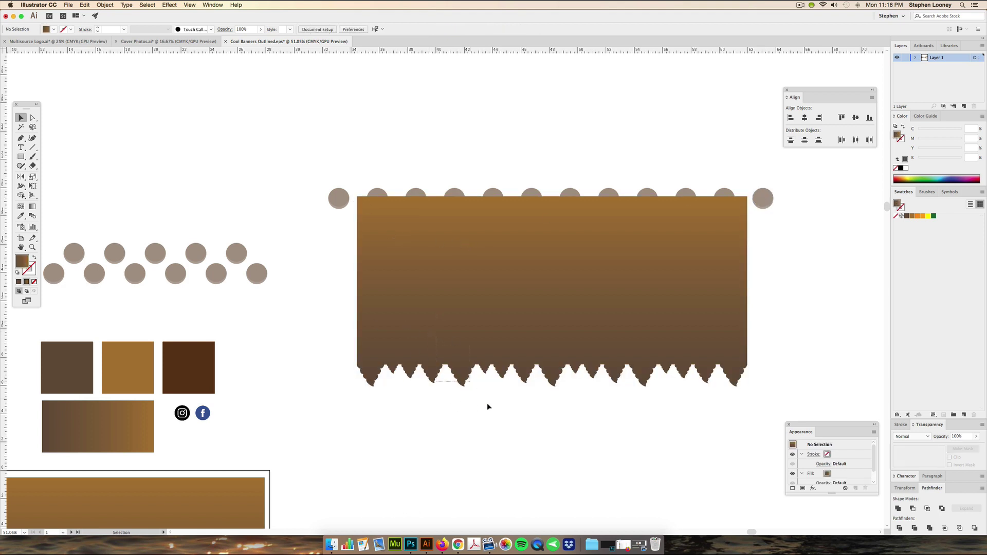
pyautogui.moveTo(318, 154); pyautogui.dragTo(802, 206)
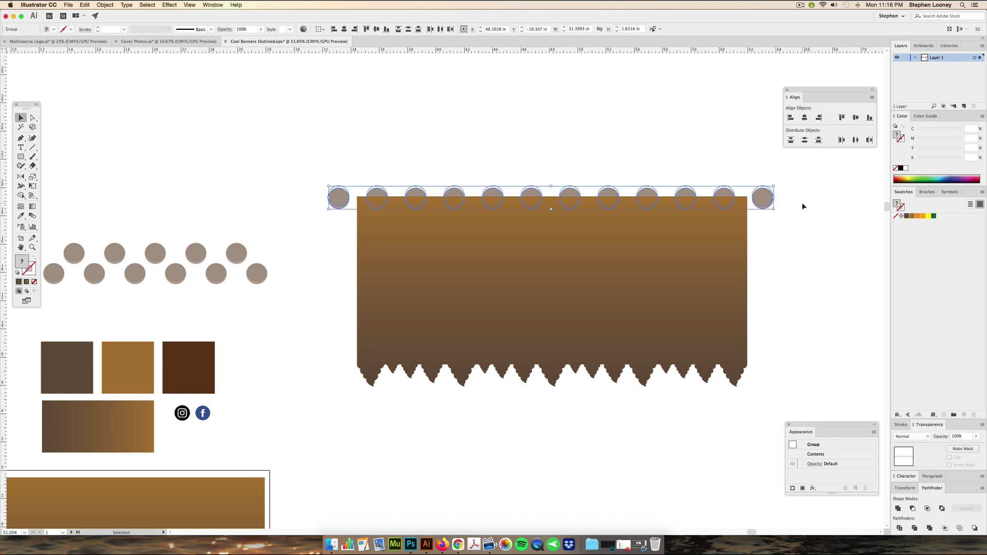
pyautogui.press('super+g')
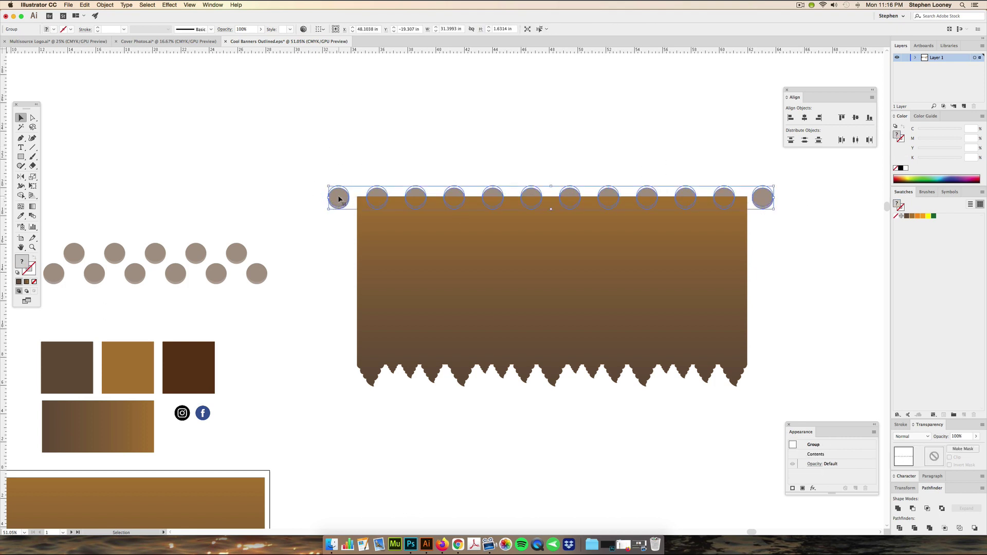
pyautogui.click(397, 183)
pyautogui.moveTo(415, 192); pyautogui.dragTo(450, 129)
pyautogui.press('super+z')
pyautogui.click(364, 173)
pyautogui.click(344, 195)
pyautogui.moveTo(344, 194); pyautogui.dragTo(364, 216)
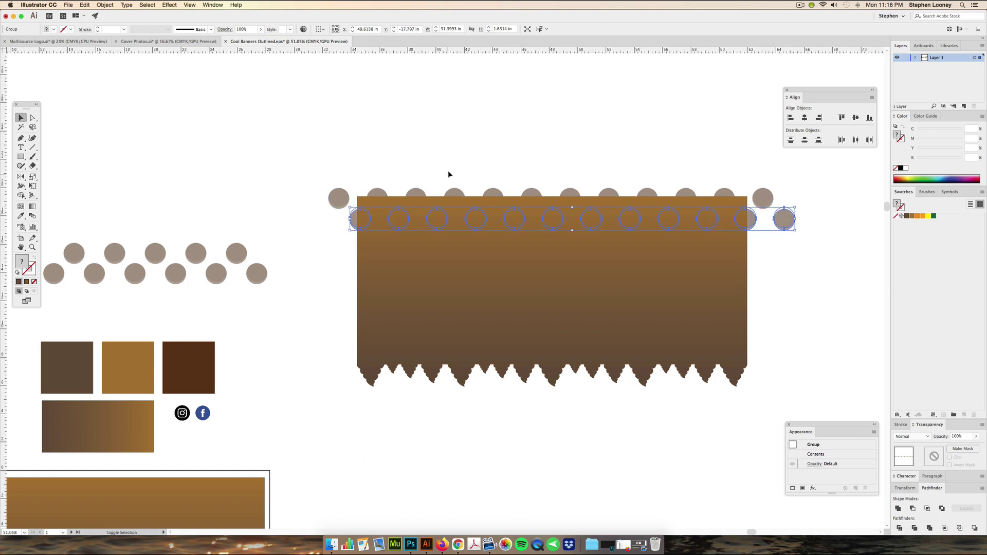
pyautogui.click(521, 167)
pyautogui.moveTo(521, 167); pyautogui.dragTo(531, 188)
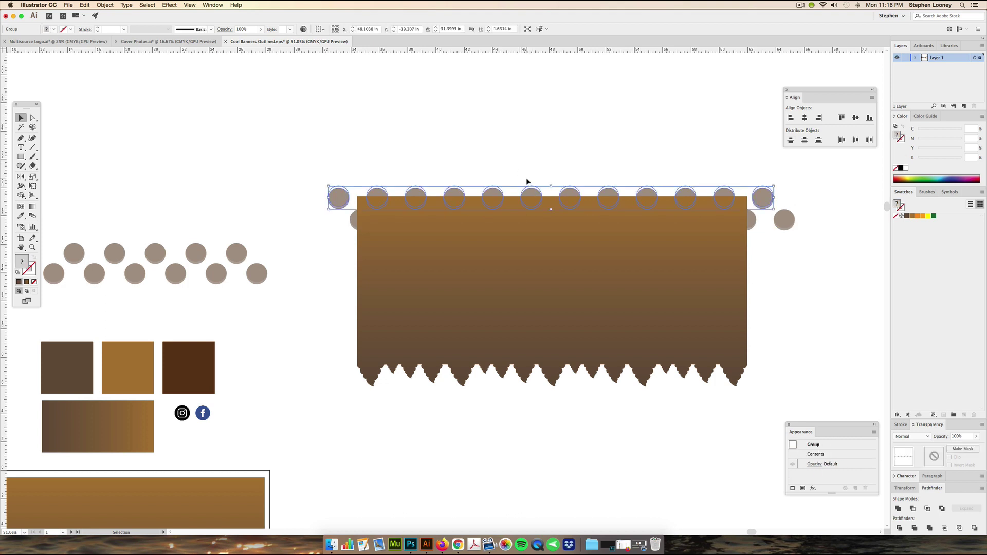
pyautogui.moveTo(418, 162); pyautogui.dragTo(435, 201)
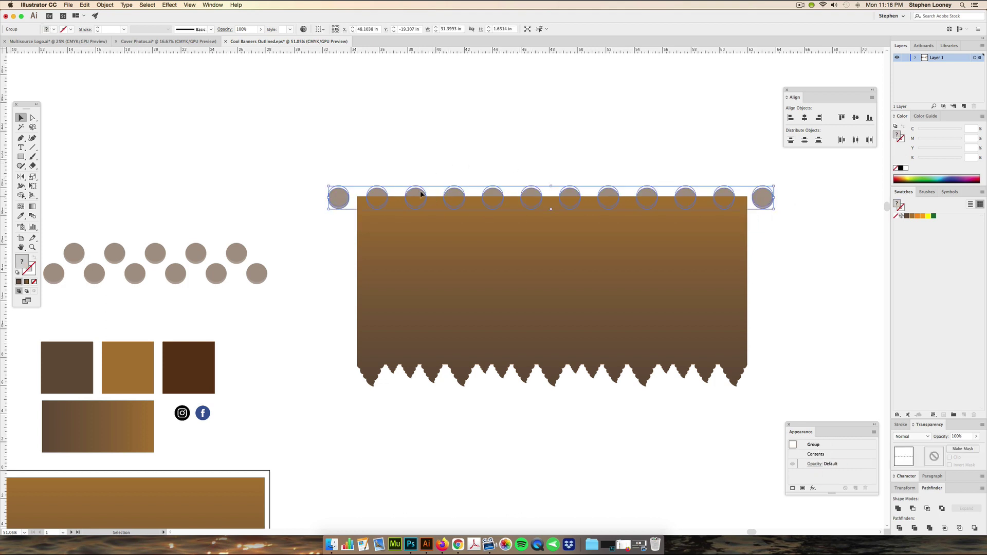
# Step: Bring the row of dots to the front, above the dripping background
pyautogui.click(105, 5)
pyautogui.moveTo(107, 23)
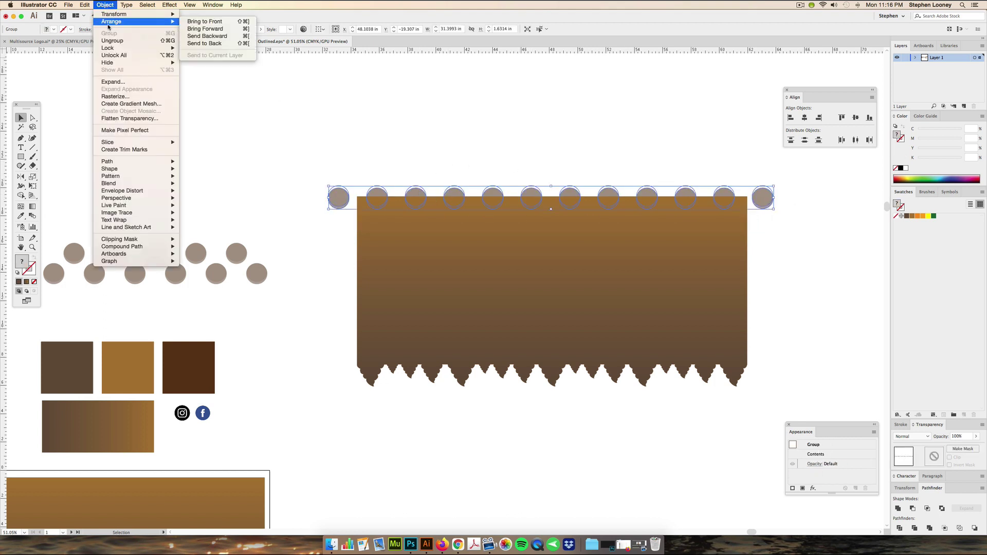
pyautogui.click(205, 22)
pyautogui.click(475, 135)
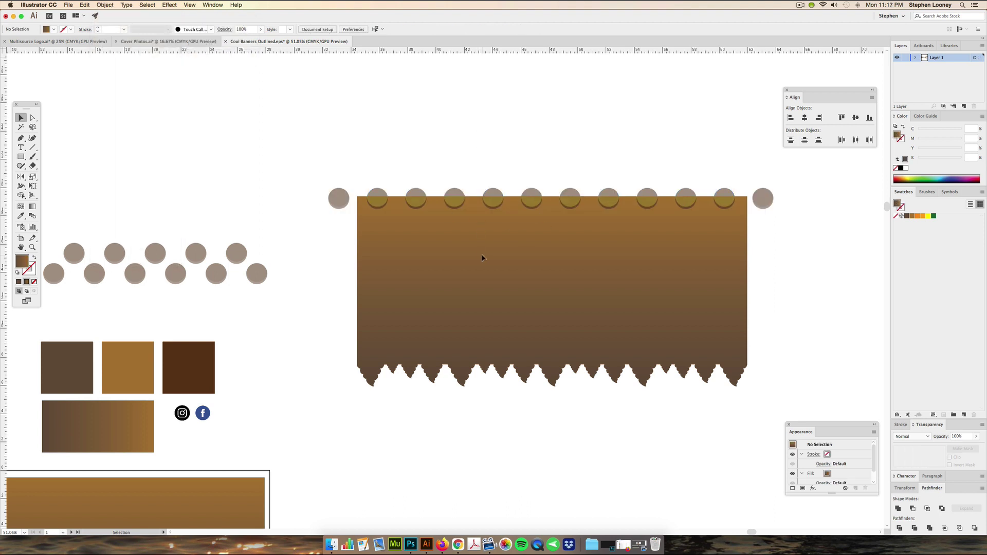
# Step: Duplicate the dot row diagonally down to the right as a staggered second row and nudge it down for more spacing
pyautogui.moveTo(323, 177); pyautogui.dragTo(829, 246)
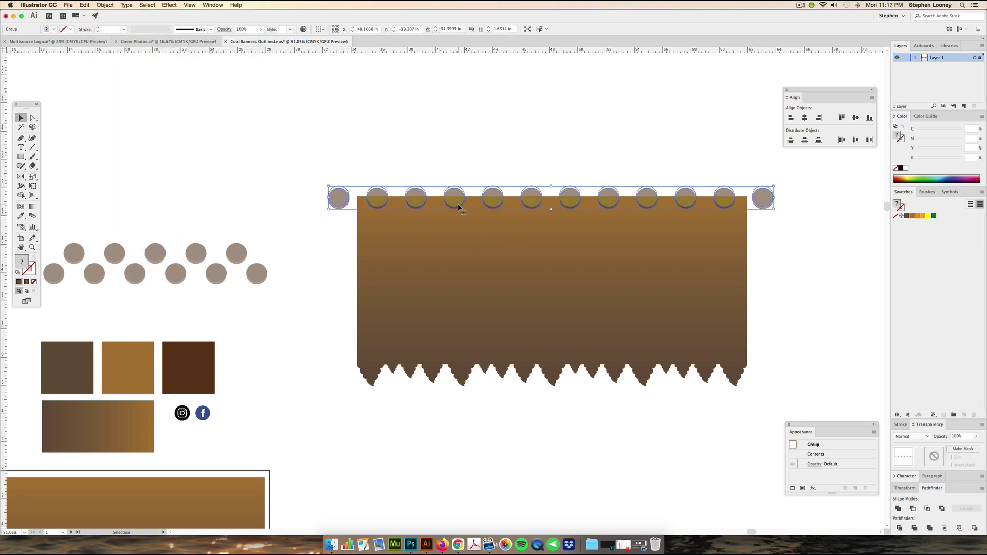
pyautogui.moveTo(389, 200); pyautogui.dragTo(402, 219)
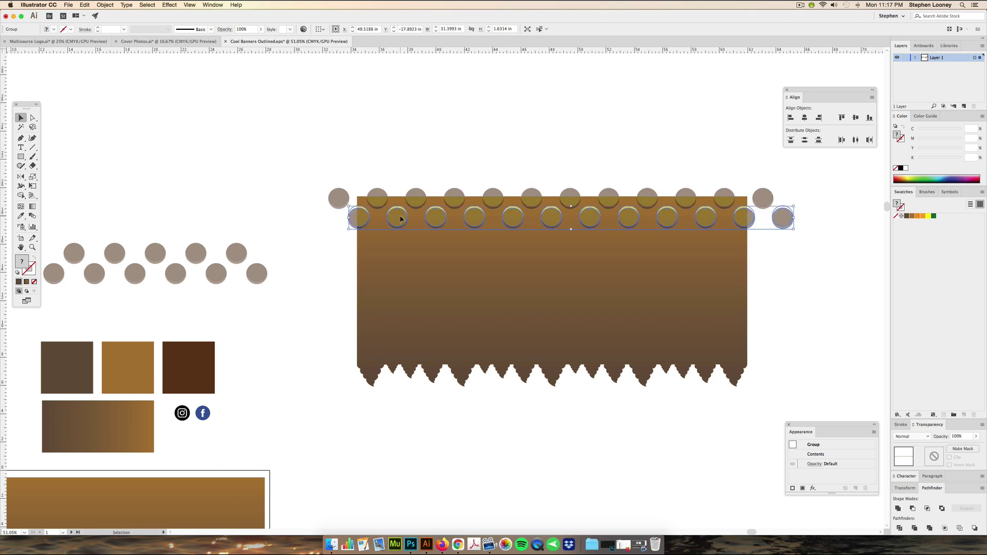
pyautogui.press('Down')
pyautogui.press('Down')
pyautogui.press('Down')
pyautogui.press('Down')
pyautogui.press('Down')
pyautogui.press('Down')
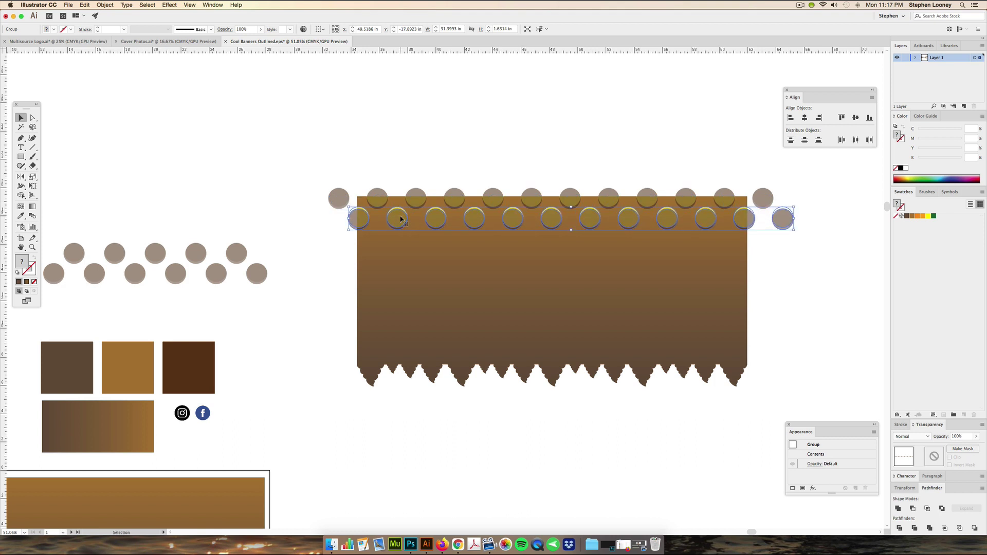
pyautogui.press('Down')
pyautogui.press('Down')
pyautogui.press('Down')
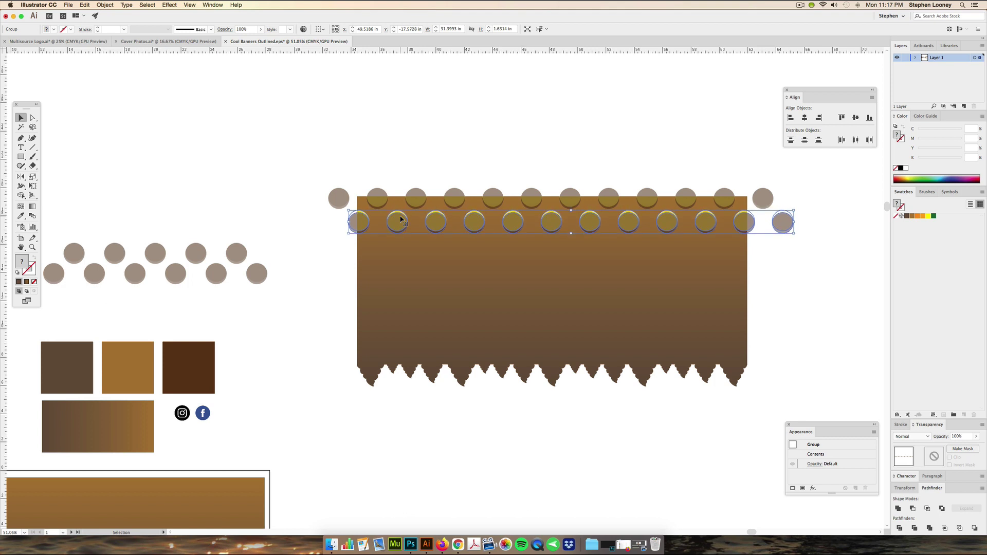
# Step: Duplicate the two staggered rows straight down and repeat the copy three times to cover the background past its drips
pyautogui.click(337, 165)
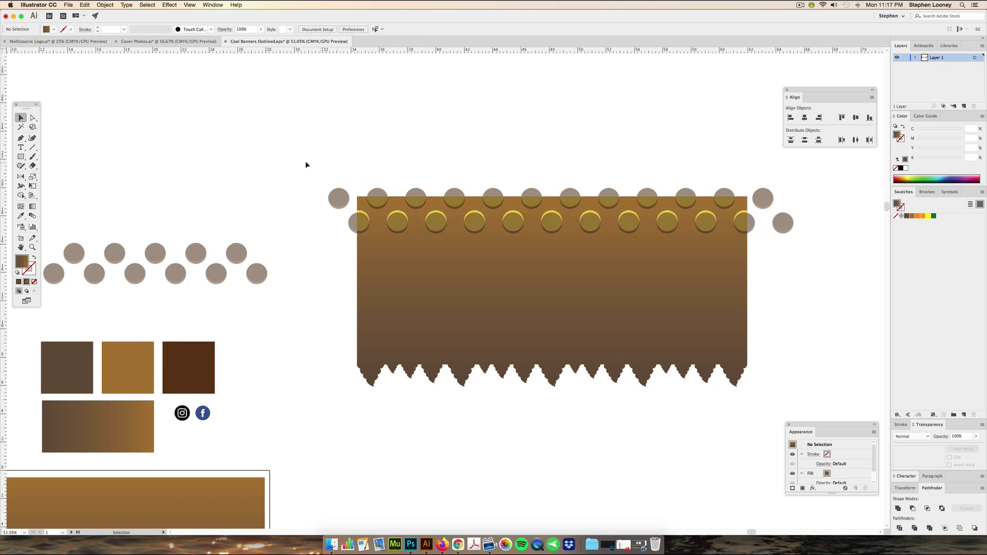
pyautogui.moveTo(351, 178); pyautogui.dragTo(813, 237)
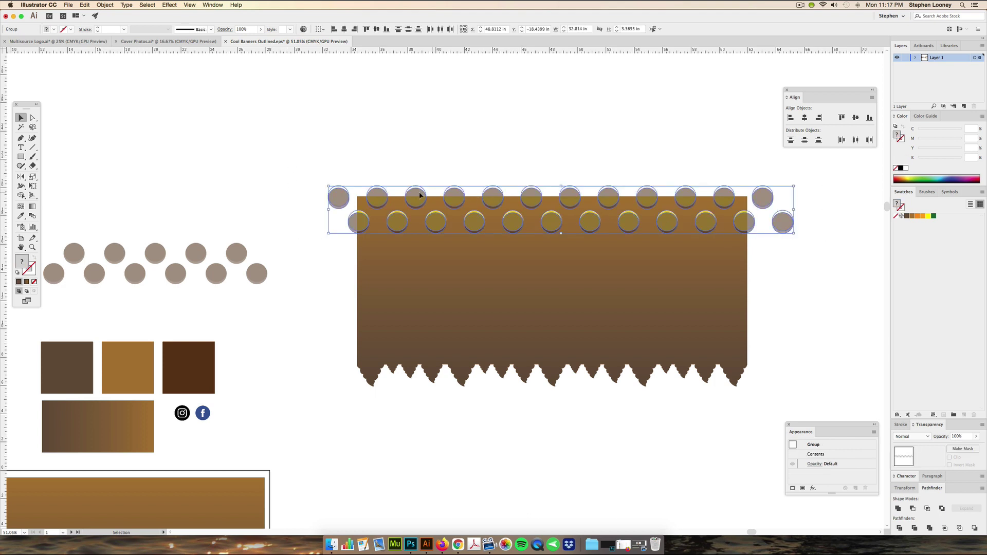
pyautogui.moveTo(417, 195); pyautogui.dragTo(412, 241)
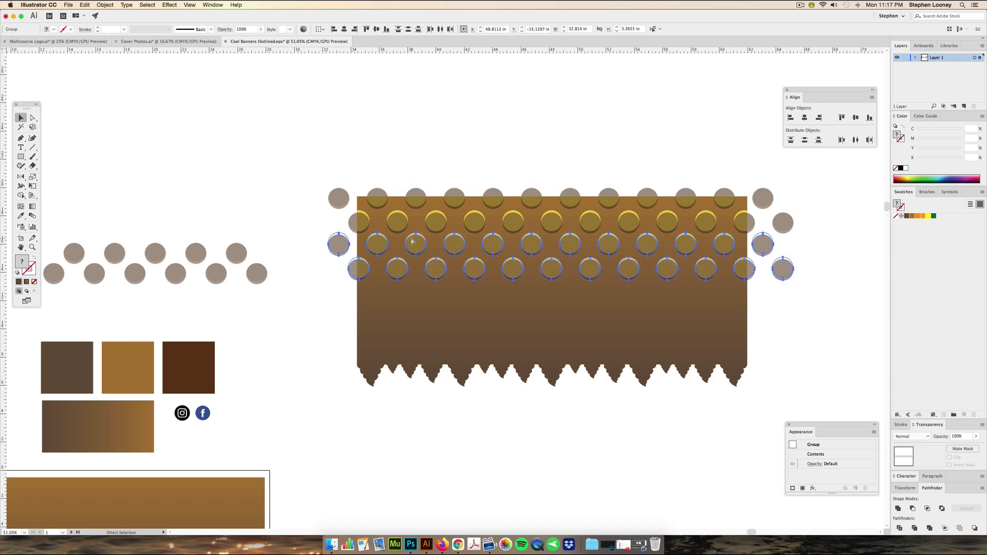
pyautogui.press('super+d')
pyautogui.press('super+d')
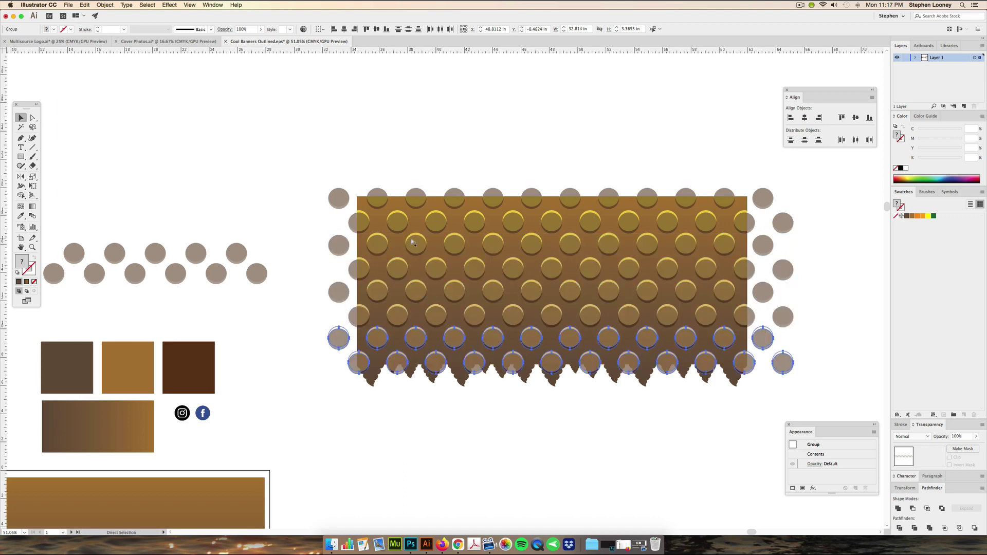
pyautogui.press('super+d')
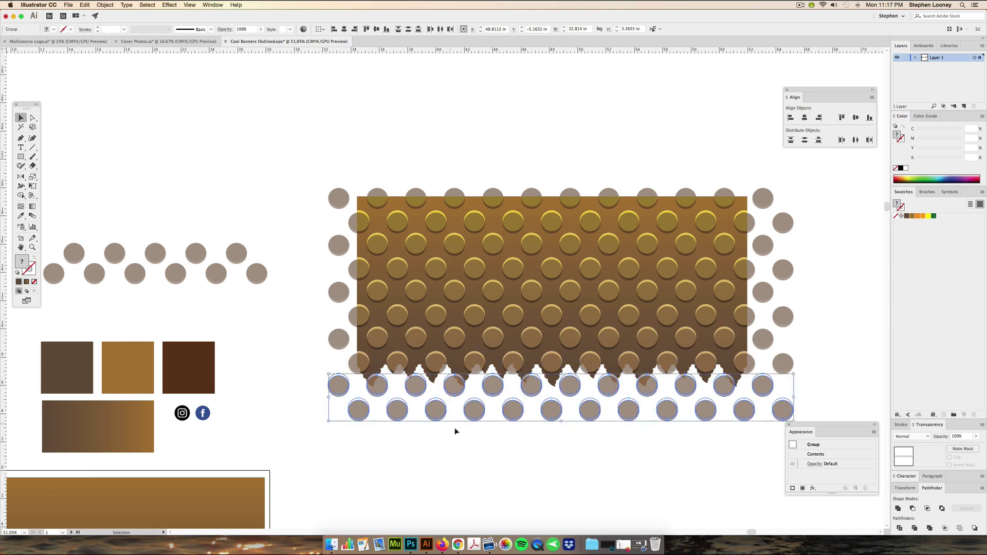
# Step: Delete the lowest row of dots beneath the drips
pyautogui.click(340, 436)
pyautogui.moveTo(683, 426); pyautogui.dragTo(784, 410)
pyautogui.press('Delete')
# Step: Group all the remaining dot rows into one pattern
pyautogui.hscroll(3, 596, 298)
pyautogui.scroll(-1, 596, 298)
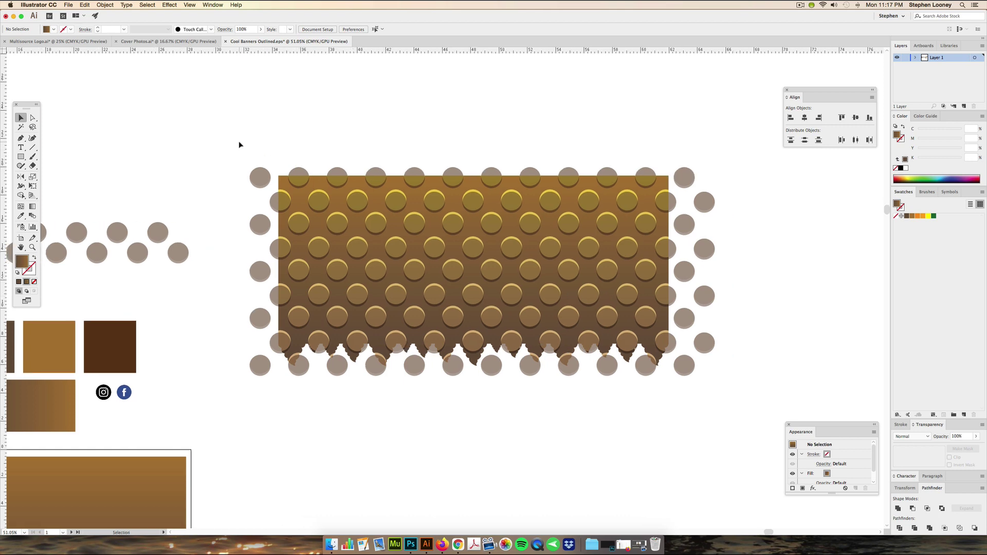
pyautogui.moveTo(238, 142); pyautogui.dragTo(749, 417)
pyautogui.moveTo(684, 363); pyautogui.dragTo(661, 135)
pyautogui.moveTo(596, 233); pyautogui.dragTo(597, 286)
pyautogui.scroll(5, 597, 285)
pyautogui.press('cmd+z')
pyautogui.scroll(-8, 476, 236)
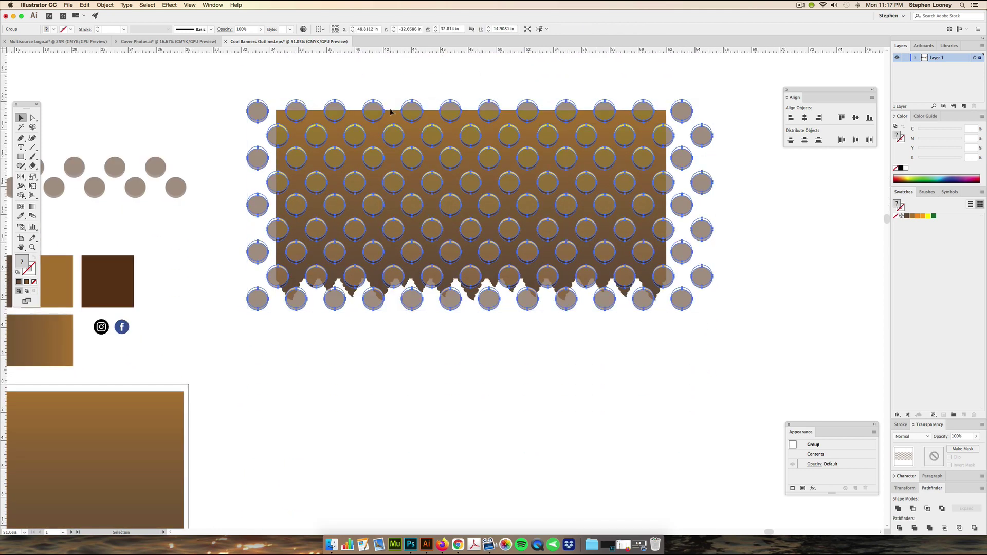
pyautogui.click(384, 92)
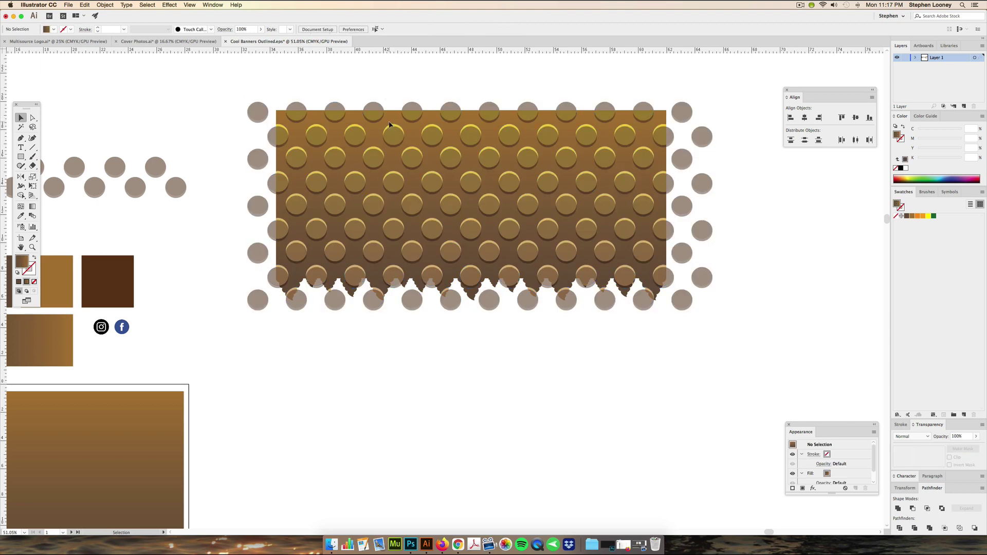
# Step: Unlock the dripping background shape
pyautogui.click(106, 5)
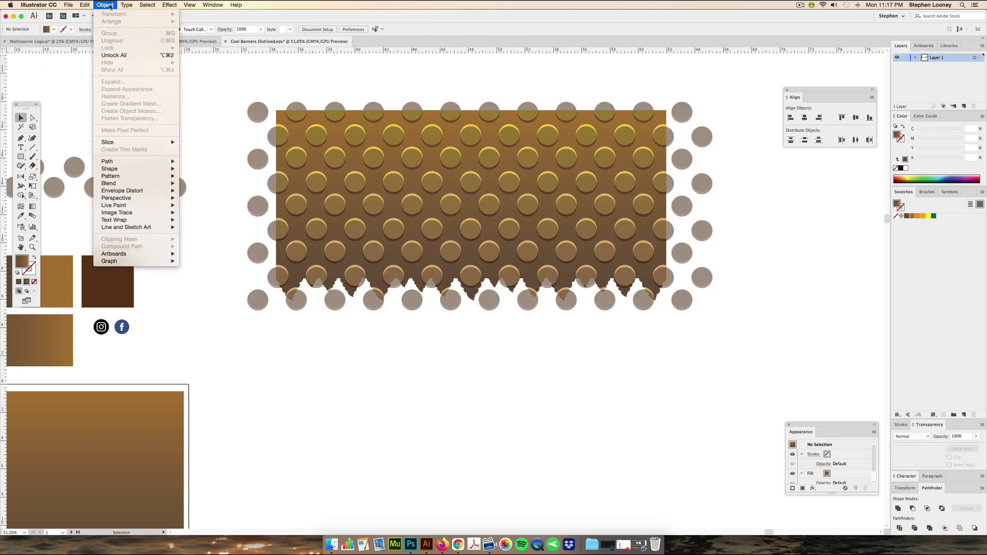
pyautogui.click(113, 55)
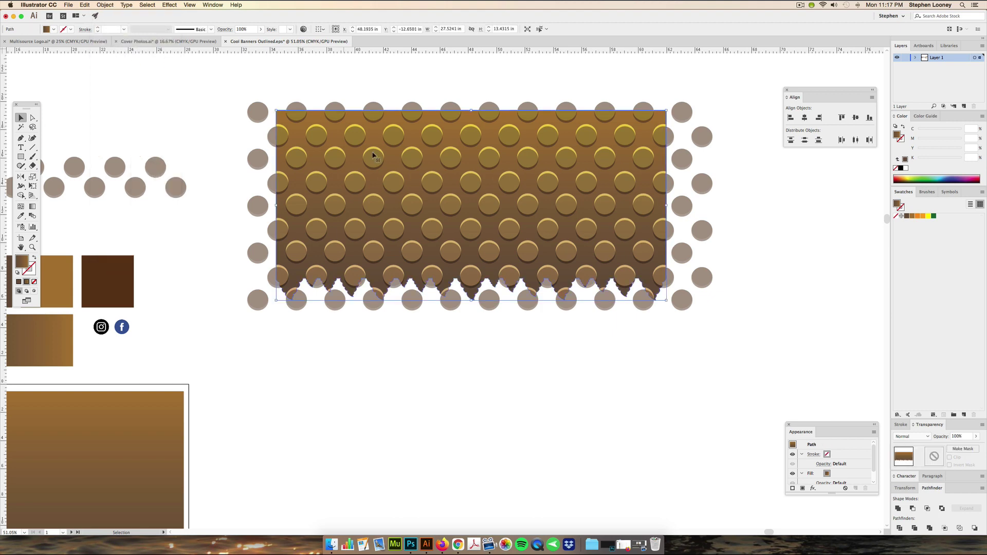
pyautogui.click(358, 90)
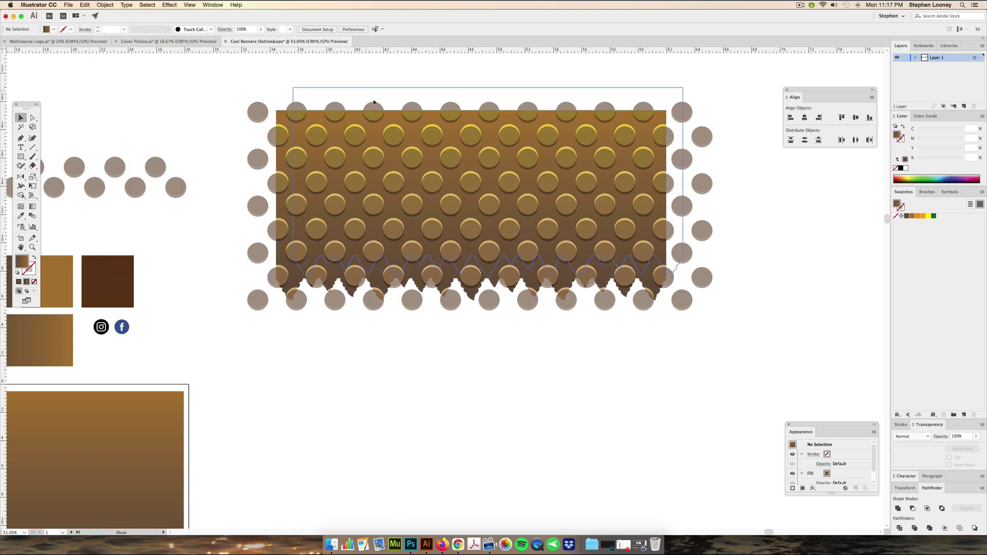
pyautogui.moveTo(364, 105); pyautogui.dragTo(352, 115)
pyautogui.press('super+z')
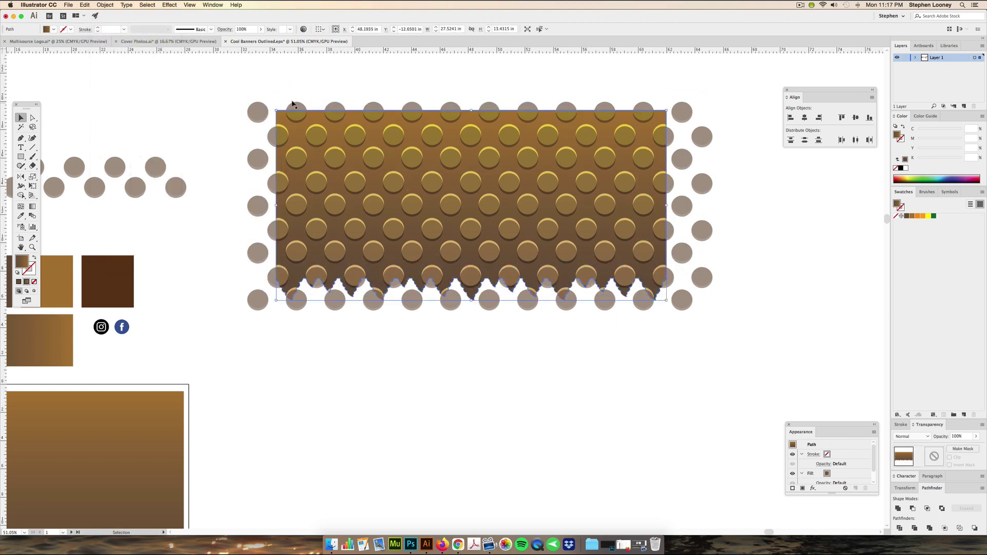
# Step: Bring the dripping brown background shape in front of the grouped dot pattern
pyautogui.click(105, 4)
pyautogui.moveTo(110, 23)
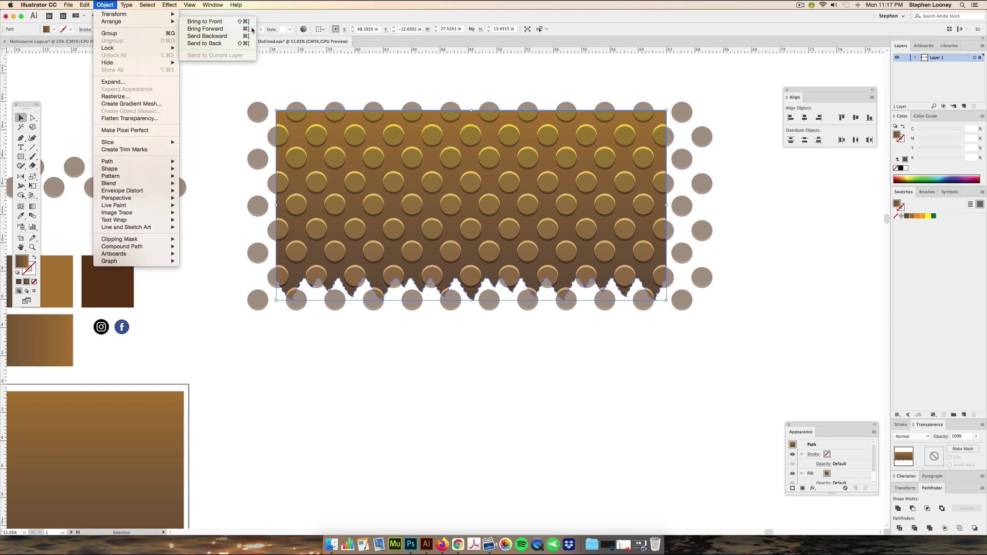
pyautogui.click(204, 21)
pyautogui.click(461, 83)
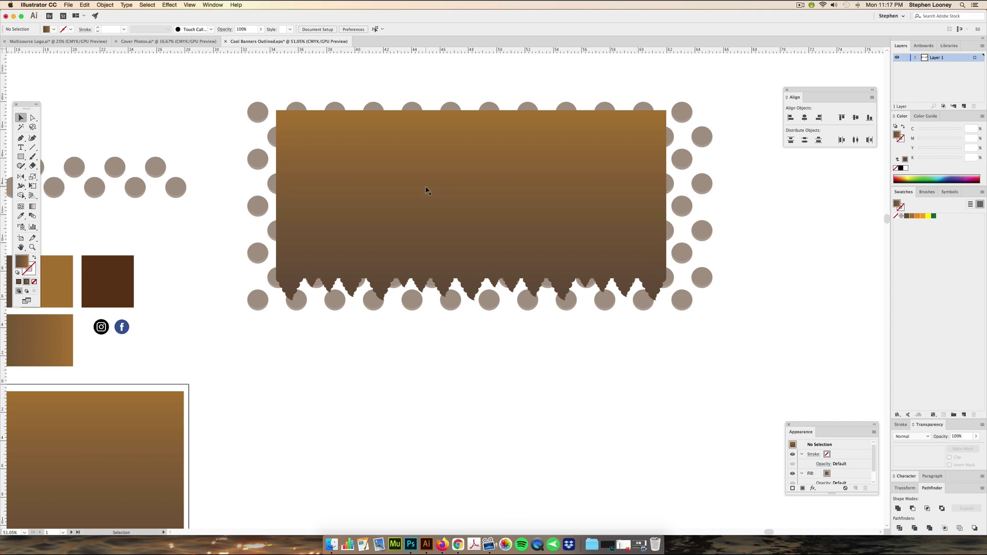
# Step: Make a clipping mask from the dripping shape and the dot pattern, accepting the complex-object mask
pyautogui.click(268, 111)
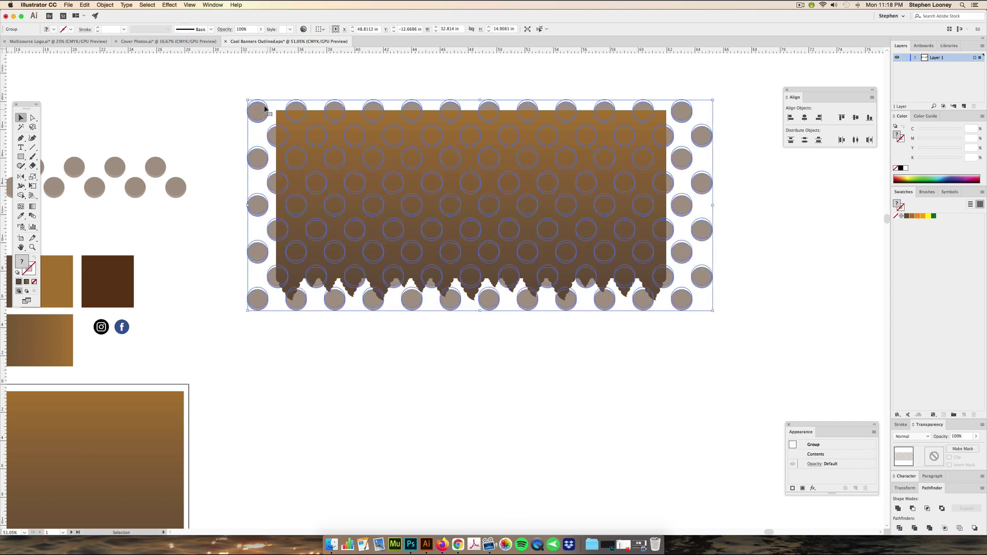
pyautogui.click(258, 88)
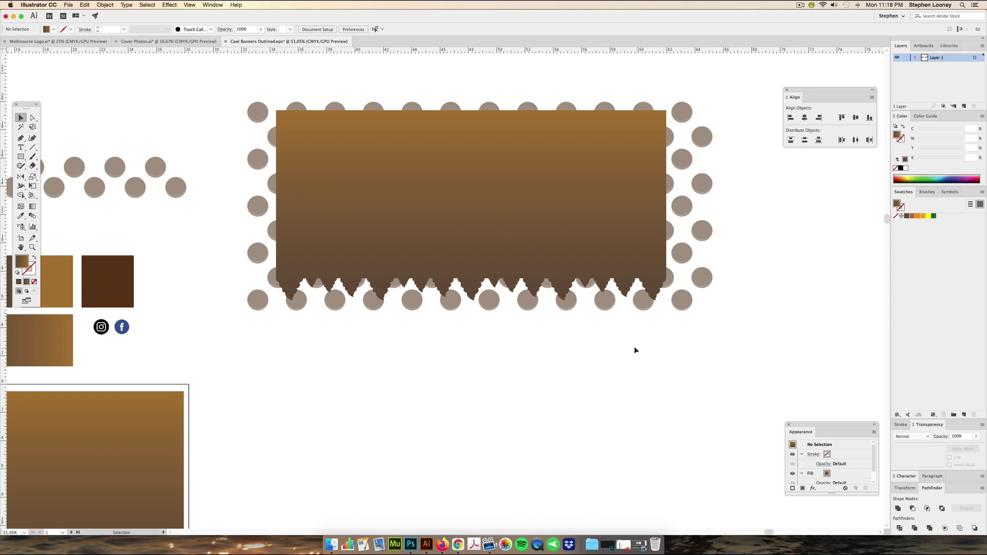
pyautogui.moveTo(646, 363); pyautogui.dragTo(476, 202)
pyautogui.rightClick(476, 202)
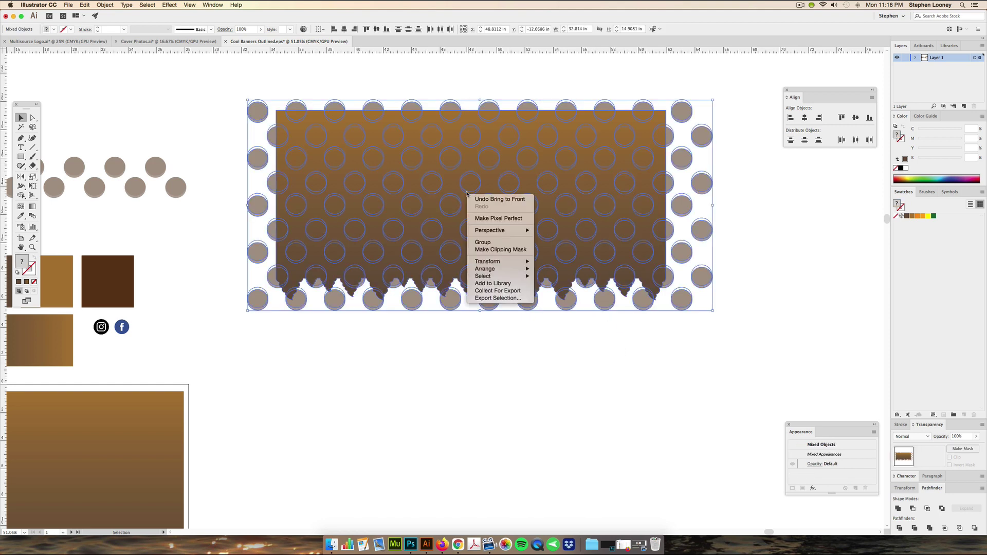
pyautogui.click(475, 251)
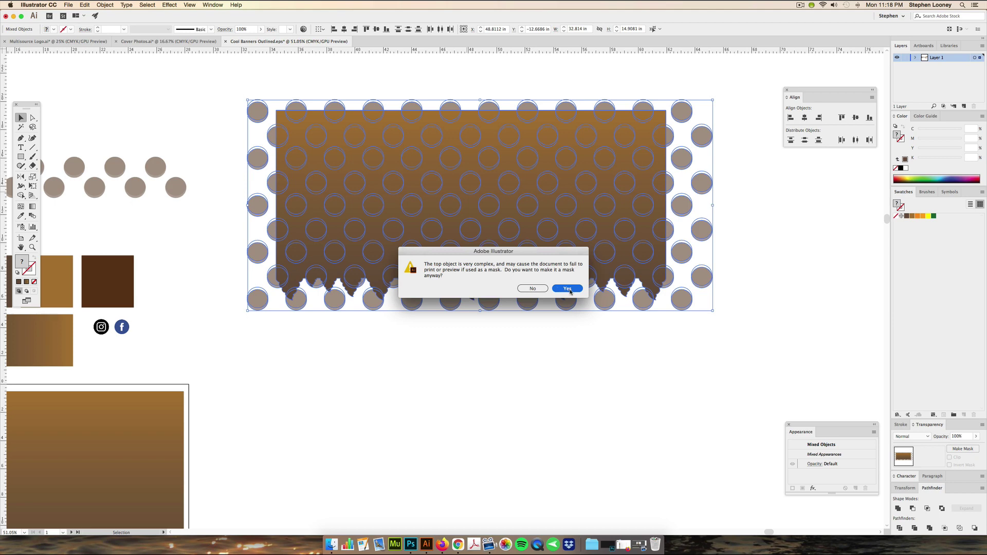
pyautogui.click(567, 289)
pyautogui.click(517, 351)
# Step: Move the clipped dot pattern onto the artboard and align it exactly over the brown dripping background
pyautogui.keyDown('alt'); pyautogui.keyDown('super'); pyautogui.click(409, 330); pyautogui.keyUp('super'); pyautogui.keyUp('alt')
pyautogui.keyDown('alt'); pyautogui.keyDown('super'); pyautogui.click(409, 329); pyautogui.keyUp('super'); pyautogui.keyUp('alt')
pyautogui.keyDown('alt'); pyautogui.keyDown('super'); pyautogui.click(486, 297); pyautogui.keyUp('super'); pyautogui.keyUp('alt')
pyautogui.moveTo(474, 297); pyautogui.dragTo(450, 221)
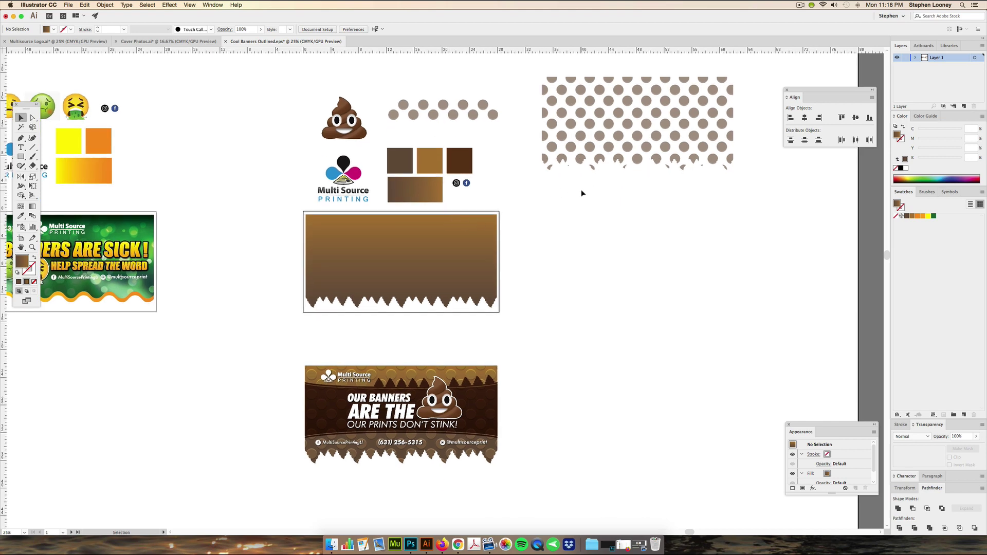
pyautogui.moveTo(585, 93); pyautogui.dragTo(345, 228)
pyautogui.moveTo(281, 238); pyautogui.dragTo(473, 191)
pyautogui.moveTo(473, 191); pyautogui.dragTo(361, 315)
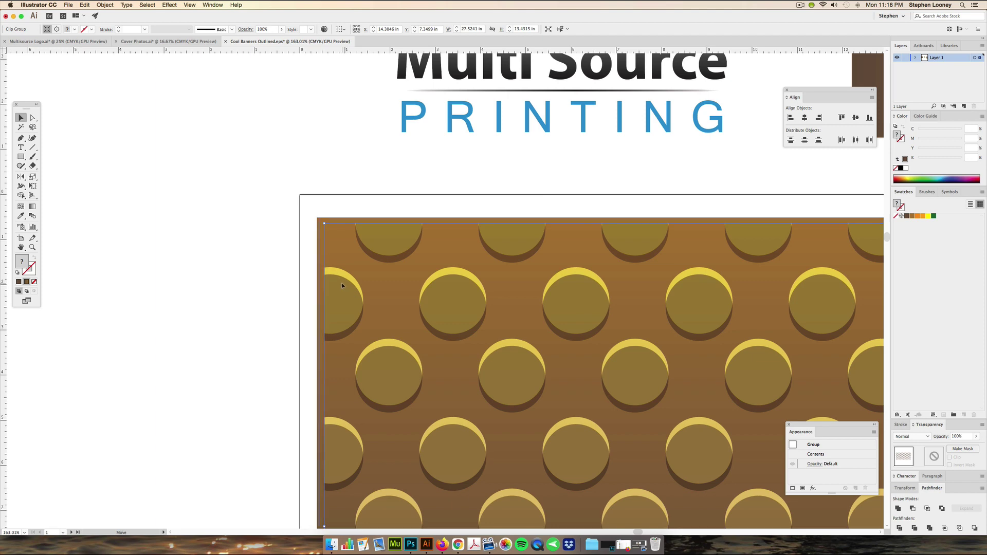
pyautogui.moveTo(340, 285); pyautogui.dragTo(332, 280)
# Step: Set the clipped dot pattern's opacity to 50%
pyautogui.keyDown('alt'); pyautogui.keyDown('super'); pyautogui.click(545, 342); pyautogui.keyUp('super'); pyautogui.keyUp('alt')
pyautogui.keyDown('alt'); pyautogui.keyDown('super'); pyautogui.click(544, 342); pyautogui.keyUp('super'); pyautogui.keyUp('alt')
pyautogui.keyDown('alt'); pyautogui.keyDown('super'); pyautogui.click(544, 342); pyautogui.keyUp('super'); pyautogui.keyUp('alt')
pyautogui.moveTo(543, 342); pyautogui.dragTo(554, 367)
pyautogui.scroll(-5, 647, 409)
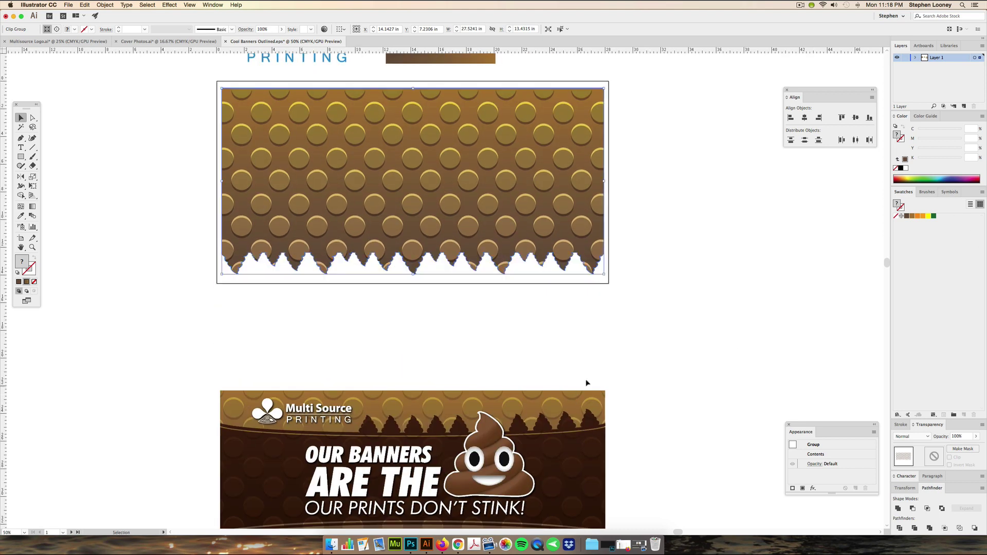
pyautogui.click(553, 414)
pyautogui.press('super+b')
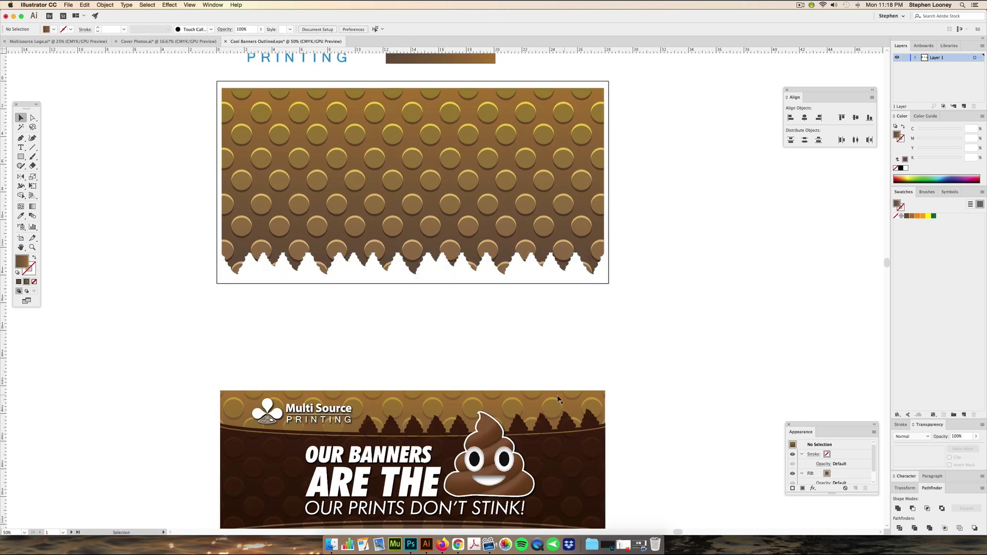
pyautogui.press('super+z')
pyautogui.moveTo(554, 252); pyautogui.dragTo(570, 238)
pyautogui.moveTo(570, 238); pyautogui.dragTo(614, 312)
pyautogui.click(545, 253)
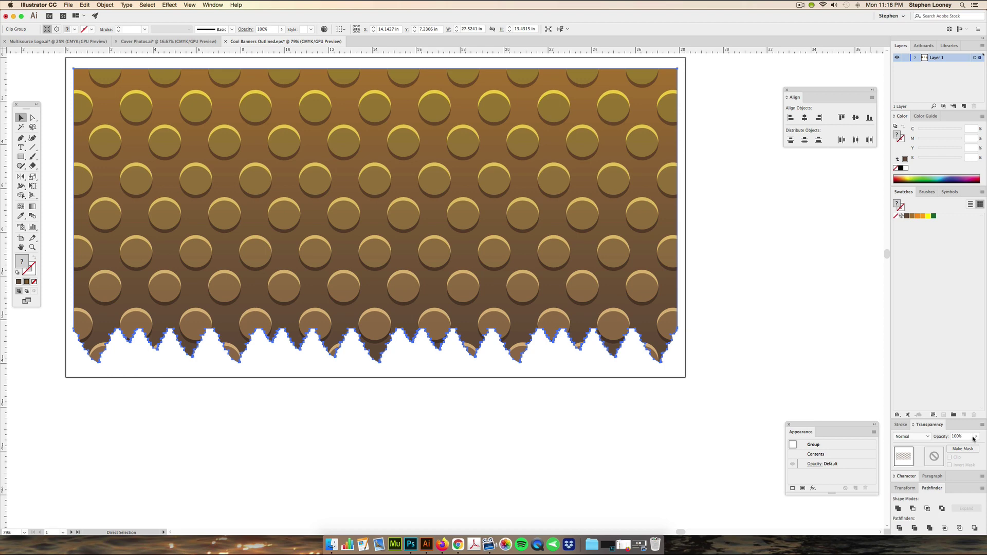
pyautogui.click(975, 436)
pyautogui.moveTo(976, 446); pyautogui.dragTo(959, 451)
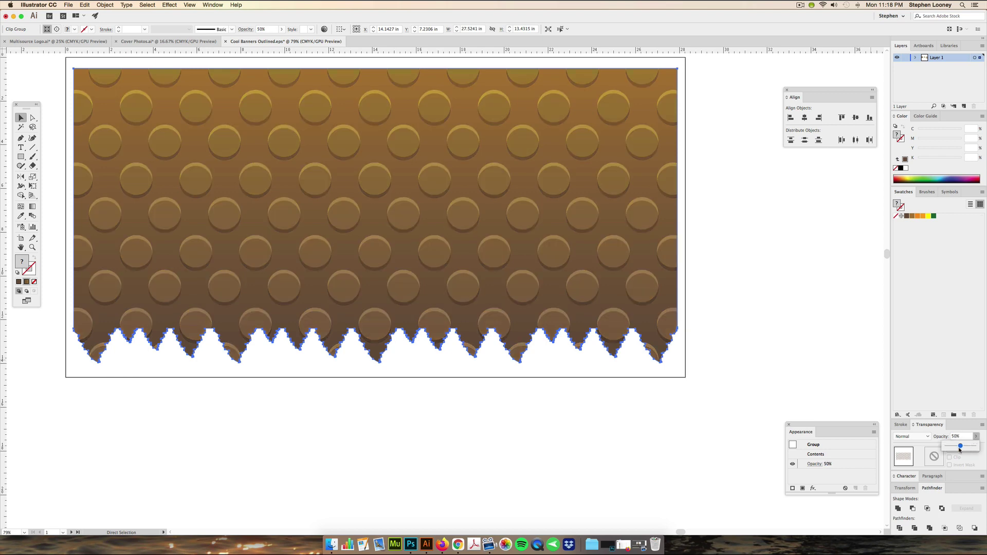
pyautogui.click(815, 333)
pyautogui.keyDown('alt'); pyautogui.keyDown('super'); pyautogui.click(434, 272); pyautogui.keyUp('super'); pyautogui.keyUp('alt')
pyautogui.keyDown('alt'); pyautogui.keyDown('super'); pyautogui.click(435, 277); pyautogui.keyUp('super'); pyautogui.keyUp('alt')
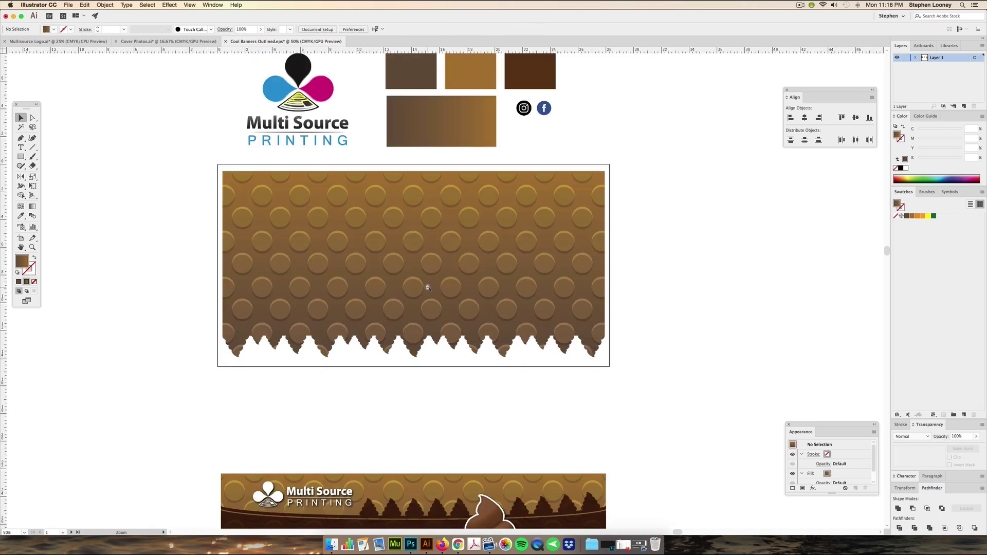
pyautogui.keyDown('alt'); pyautogui.click(434, 309); pyautogui.keyUp('alt')
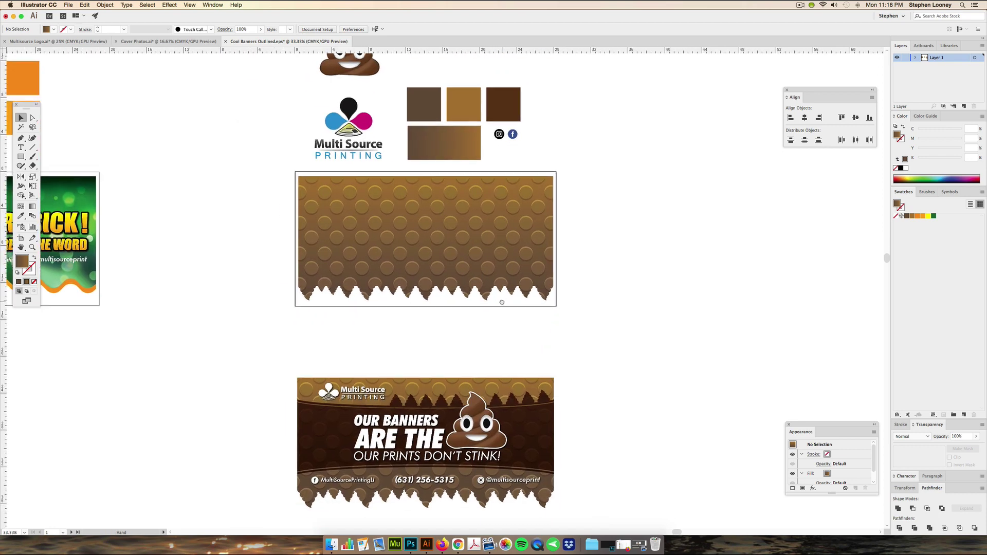
pyautogui.moveTo(409, 265); pyautogui.dragTo(424, 282)
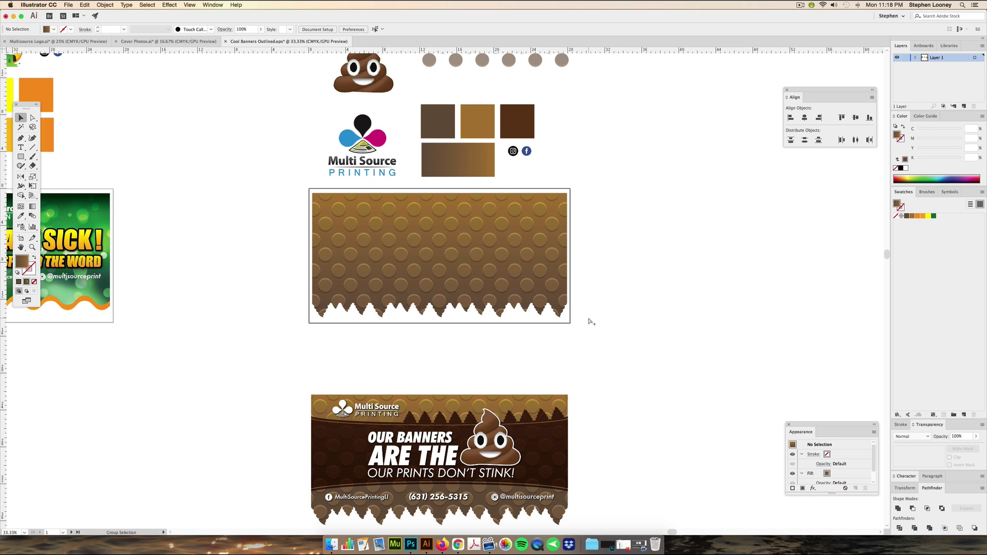
pyautogui.moveTo(580, 320); pyautogui.dragTo(582, 328)
pyautogui.moveTo(495, 295); pyautogui.dragTo(526, 289)
pyautogui.moveTo(608, 321); pyautogui.dragTo(656, 336)
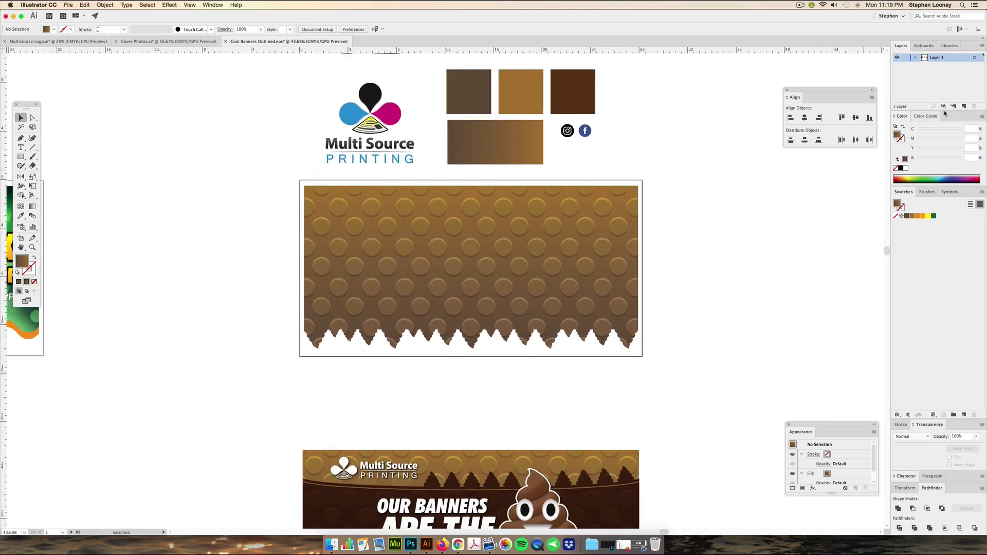
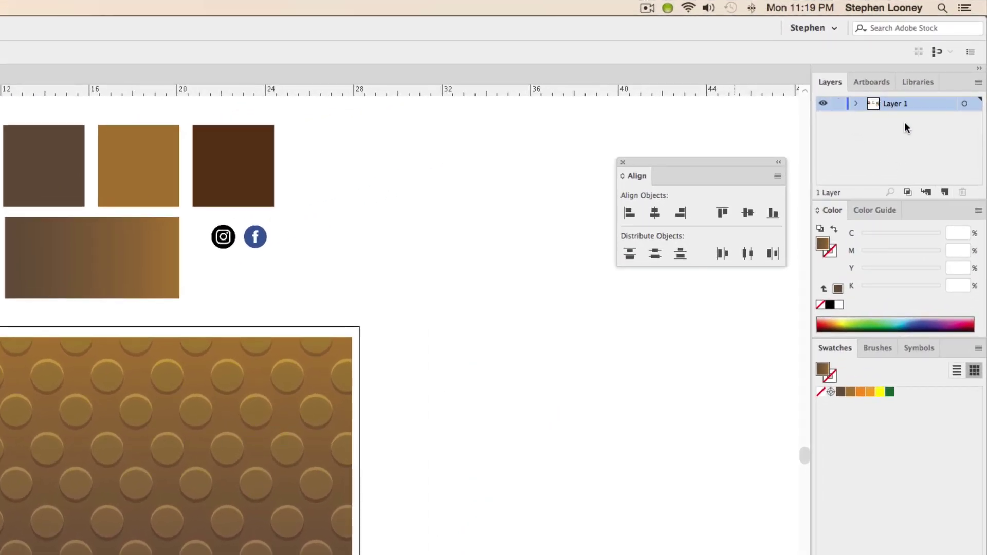
# Step: Create a new layer, place it beneath Layer 1 and name it Background
pyautogui.click(944, 192)
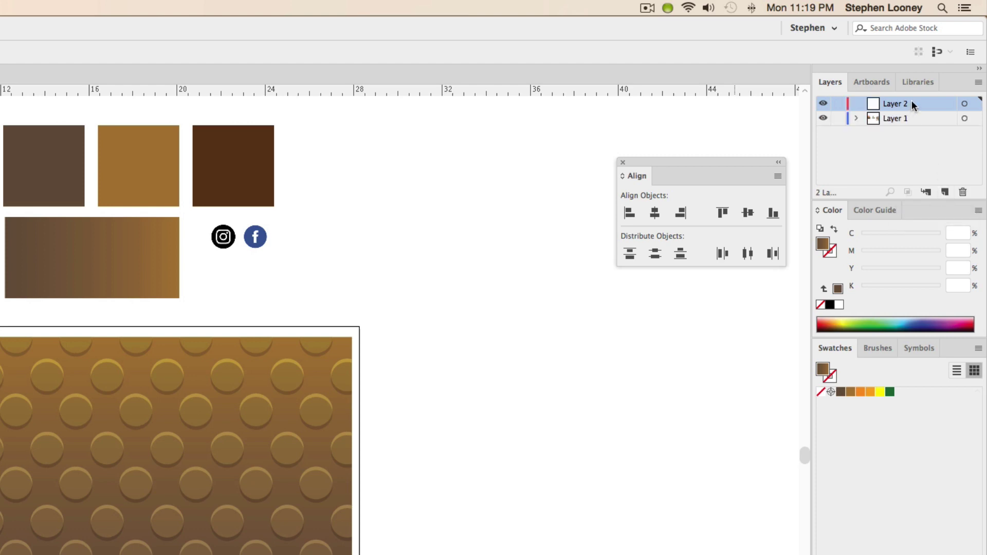
pyautogui.moveTo(911, 100); pyautogui.dragTo(914, 133)
pyautogui.doubleClick(888, 118)
pyautogui.write('Background')
pyautogui.press('Return')
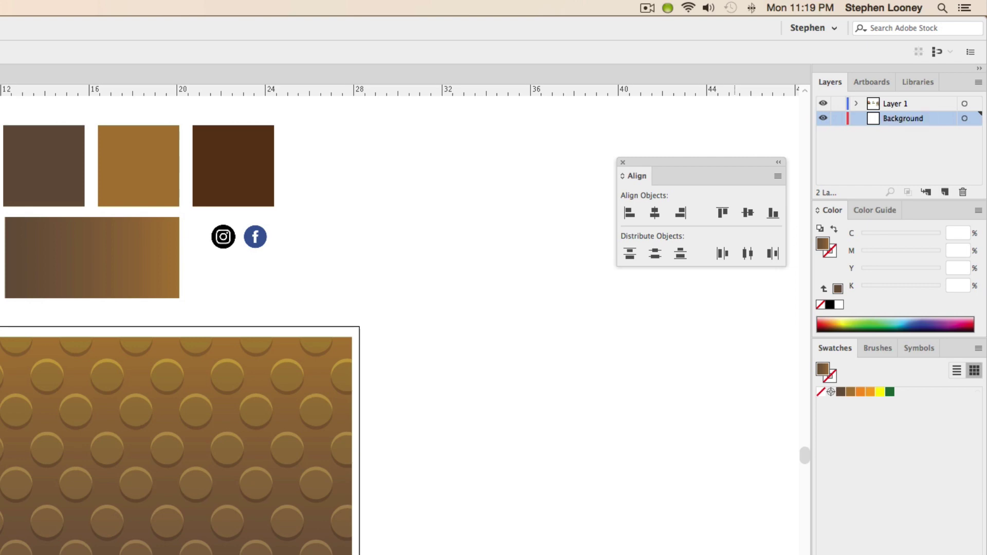
pyautogui.moveTo(484, 554); pyautogui.dragTo(139, 506)
pyautogui.moveTo(214, 341); pyautogui.dragTo(760, 243)
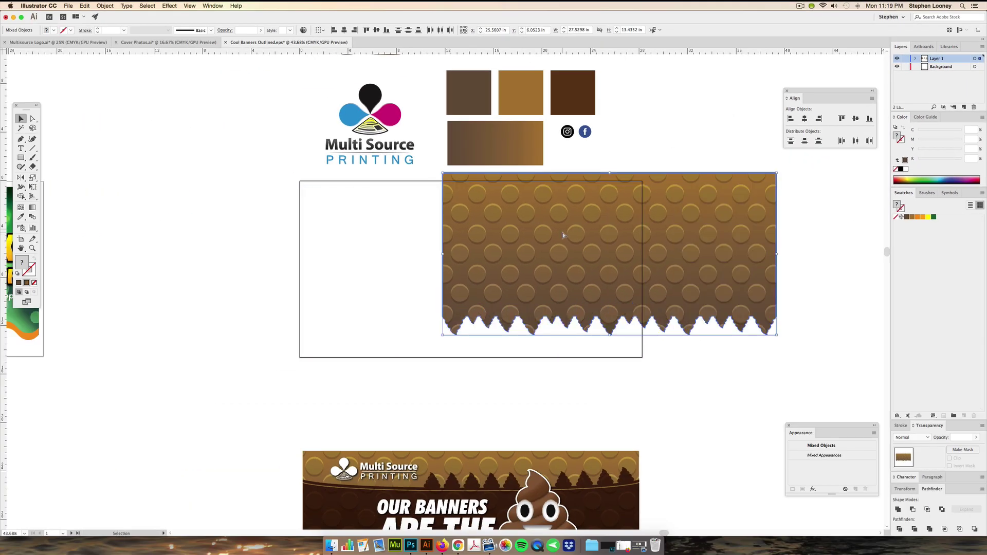
pyautogui.press('super+z')
pyautogui.click(669, 253)
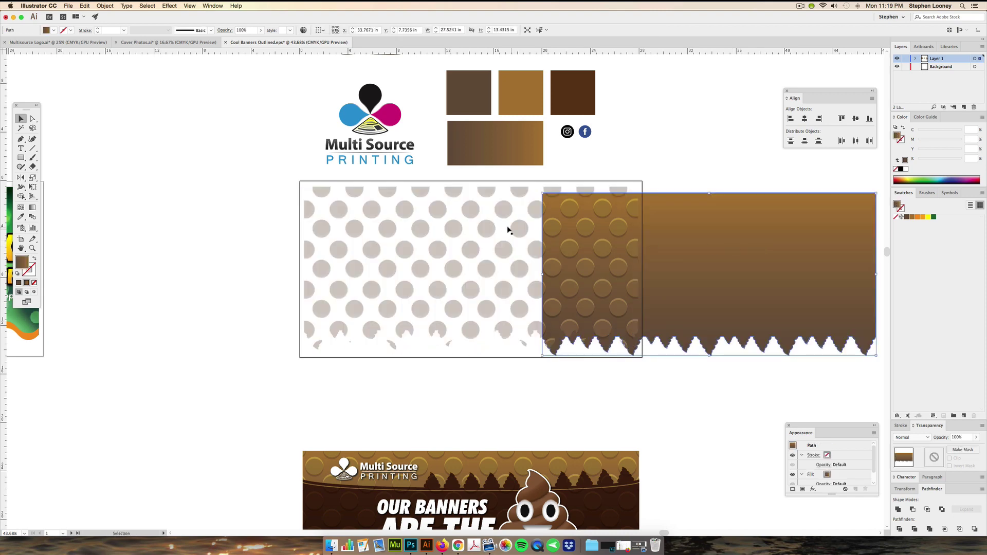
pyautogui.press('super+z')
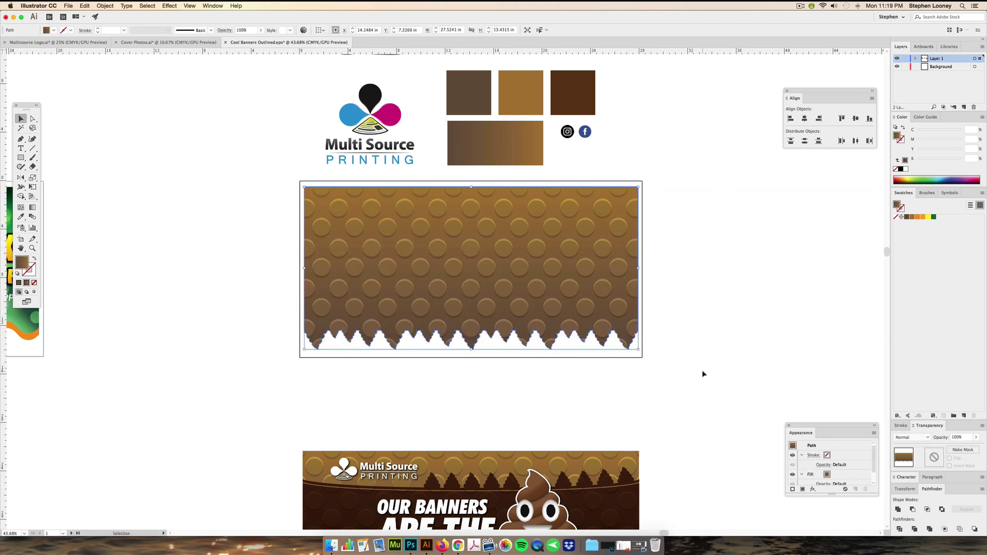
# Step: Transfer the dripping background and its dot pattern to the Background layer and lock that layer
pyautogui.moveTo(691, 367); pyautogui.dragTo(424, 249)
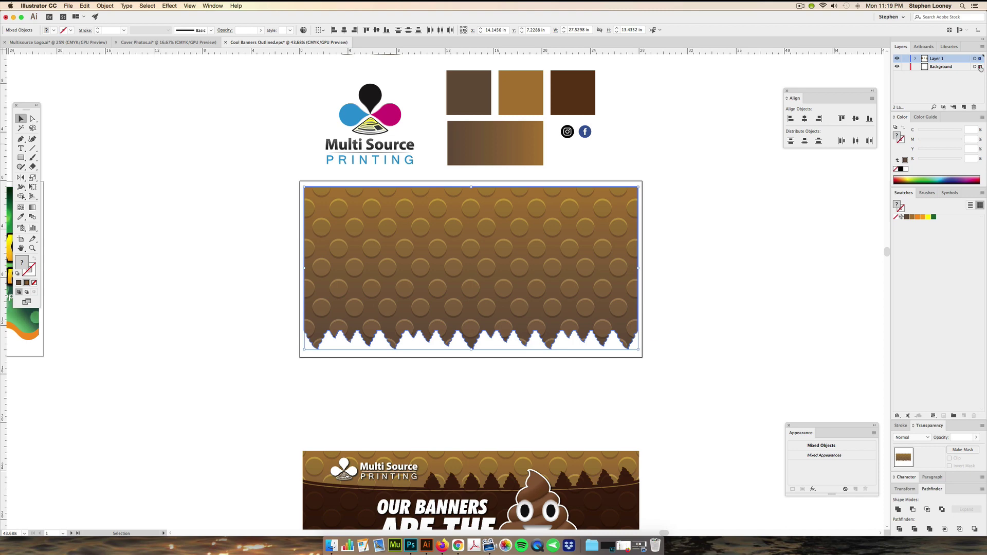
pyautogui.click(979, 67)
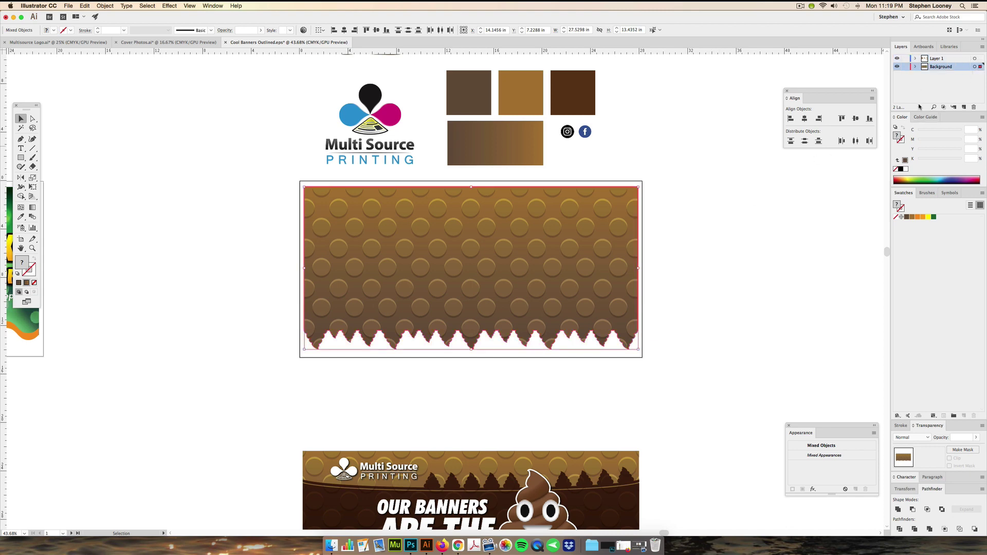
pyautogui.click(905, 66)
pyautogui.moveTo(716, 355); pyautogui.dragTo(651, 333)
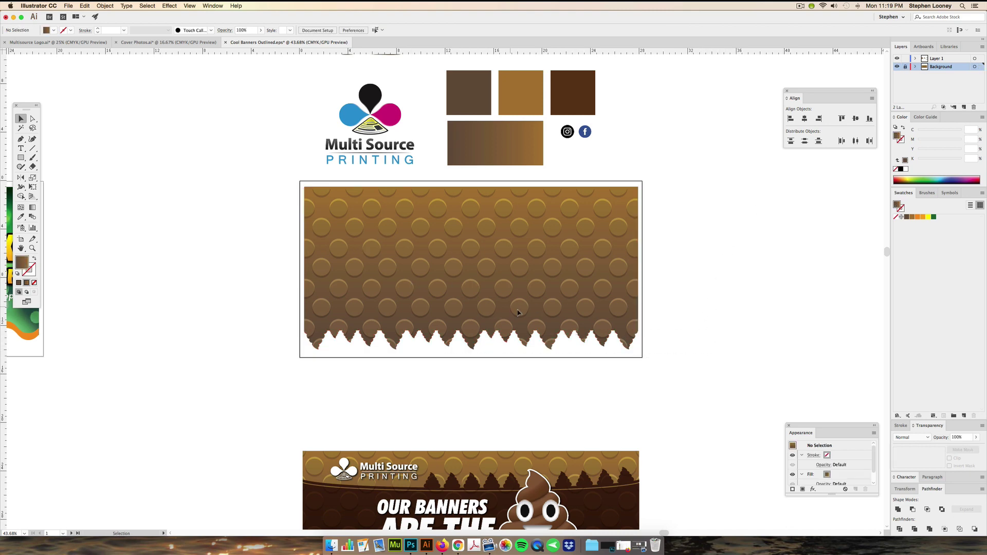
# Step: On Layer 1, draw a rectangle about 27.54 by 7.38 in across the full width of the dotted background's middle
pyautogui.moveTo(493, 318); pyautogui.dragTo(483, 297)
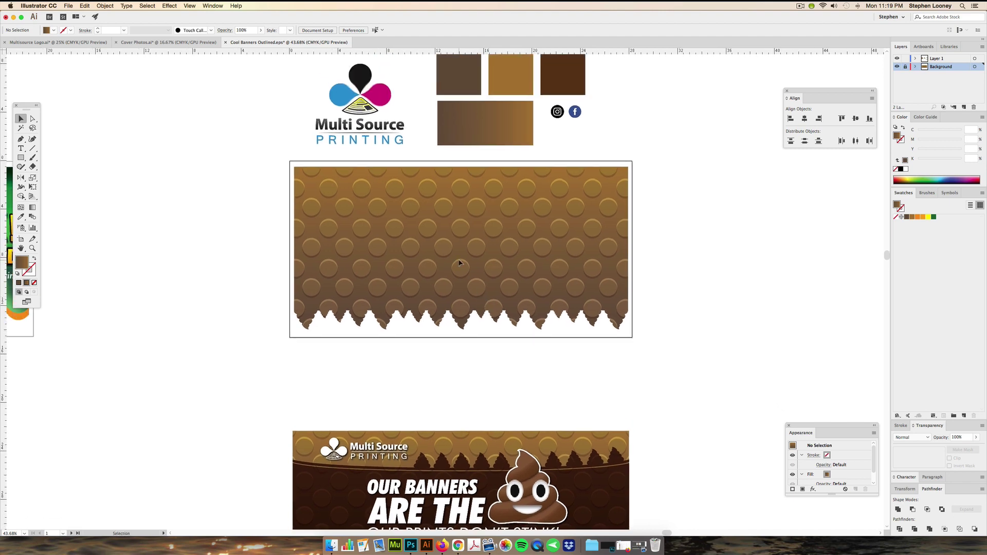
pyautogui.hscroll(-1, 459, 263)
pyautogui.click(25, 158)
pyautogui.moveTo(236, 245); pyautogui.dragTo(238, 223)
pyautogui.scroll(-5, 237, 223)
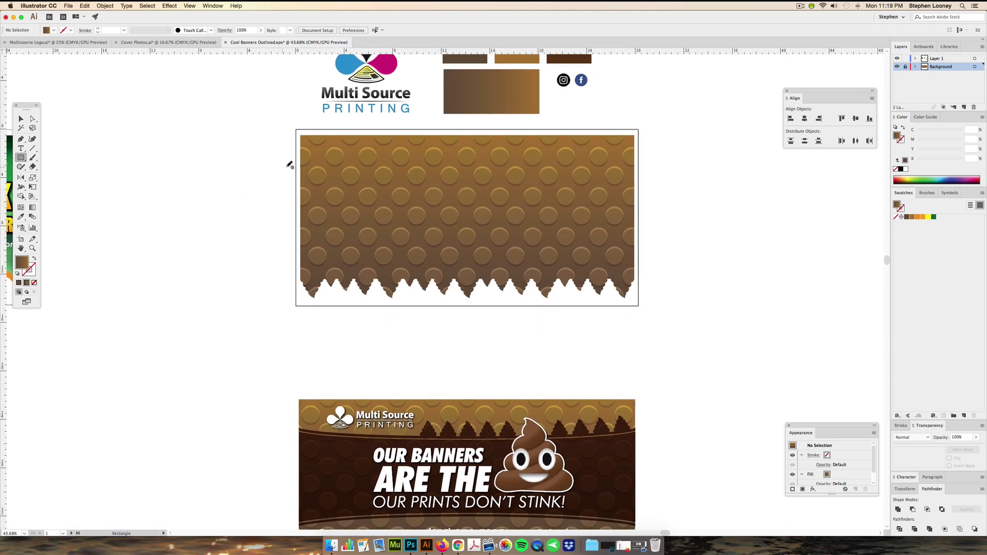
pyautogui.click(932, 60)
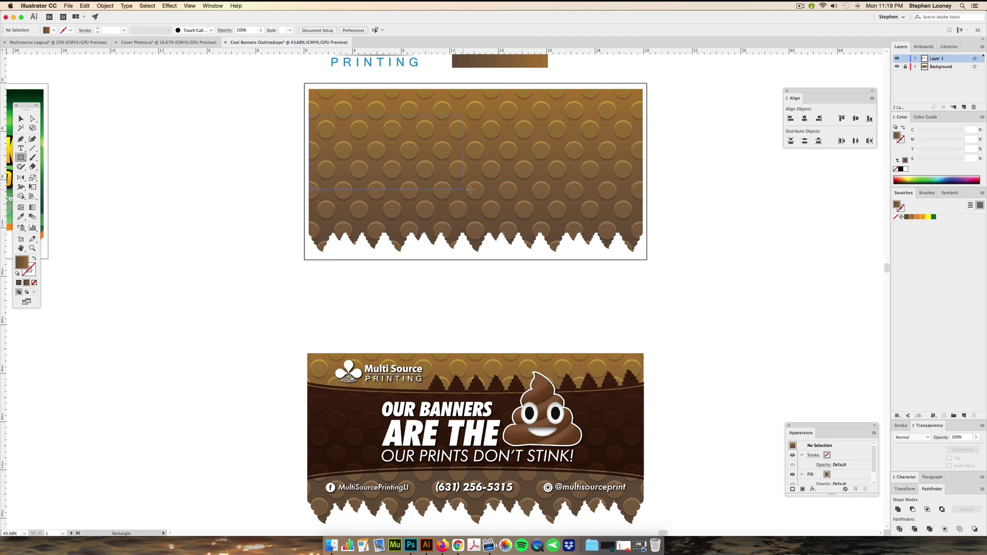
pyautogui.moveTo(543, 207); pyautogui.dragTo(642, 204)
# Step: Fill the middle rectangle with a sampled solid dark brown of C 40, M 70, Y 100, K 50
pyautogui.click(20, 216)
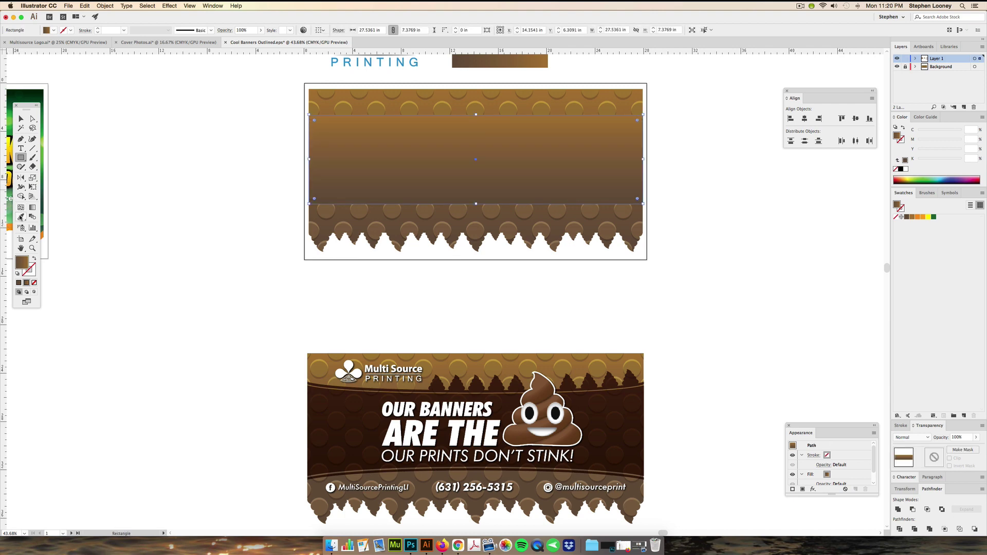
pyautogui.moveTo(202, 214); pyautogui.dragTo(195, 282)
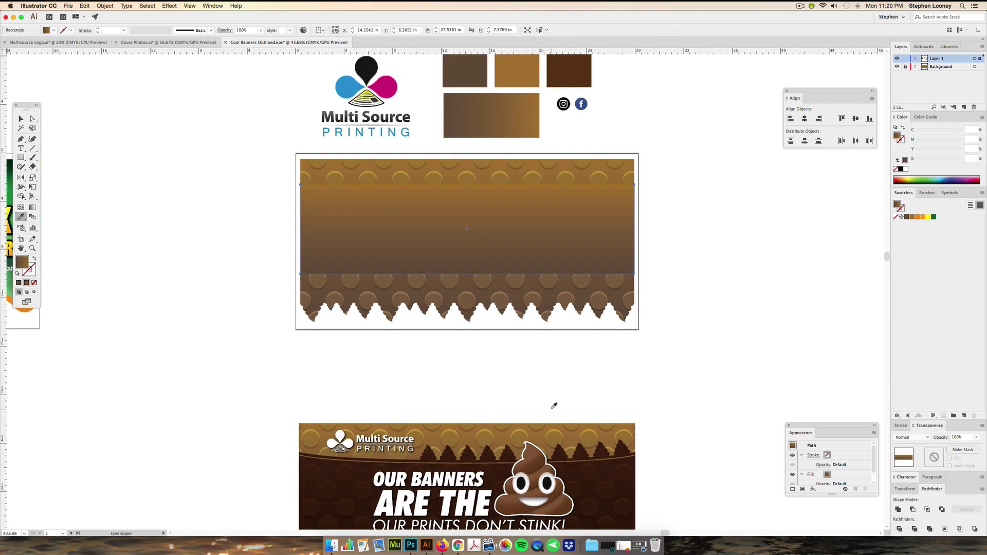
pyautogui.click(580, 471)
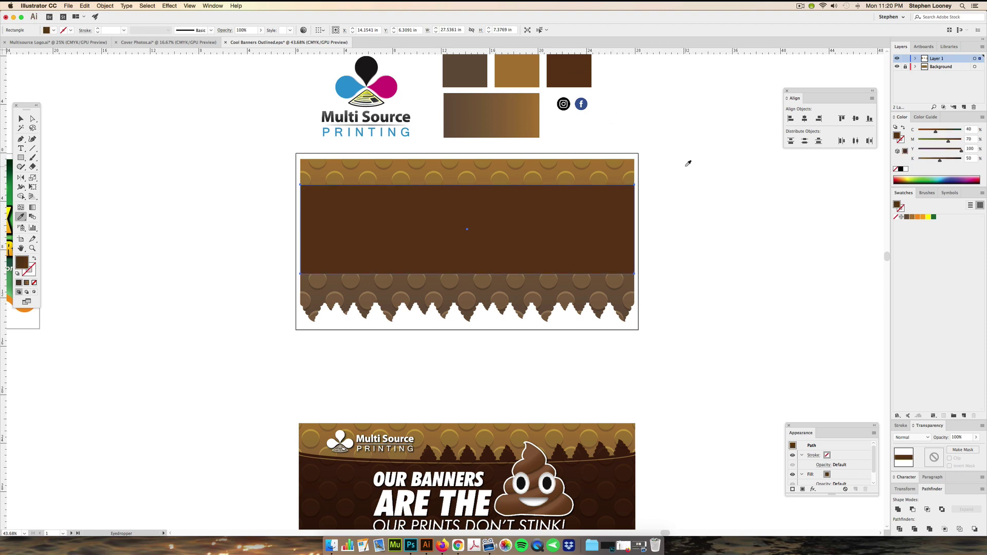
# Step: Examine the curved outline of the dark brown panel in the finished reference banner
pyautogui.scroll(-3, 679, 180)
pyautogui.press('a')
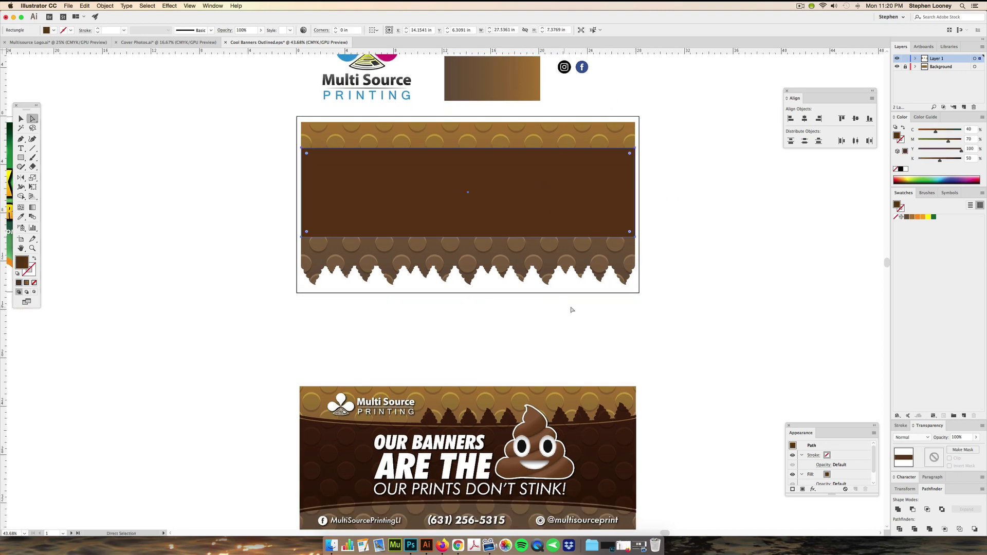
pyautogui.click(588, 450)
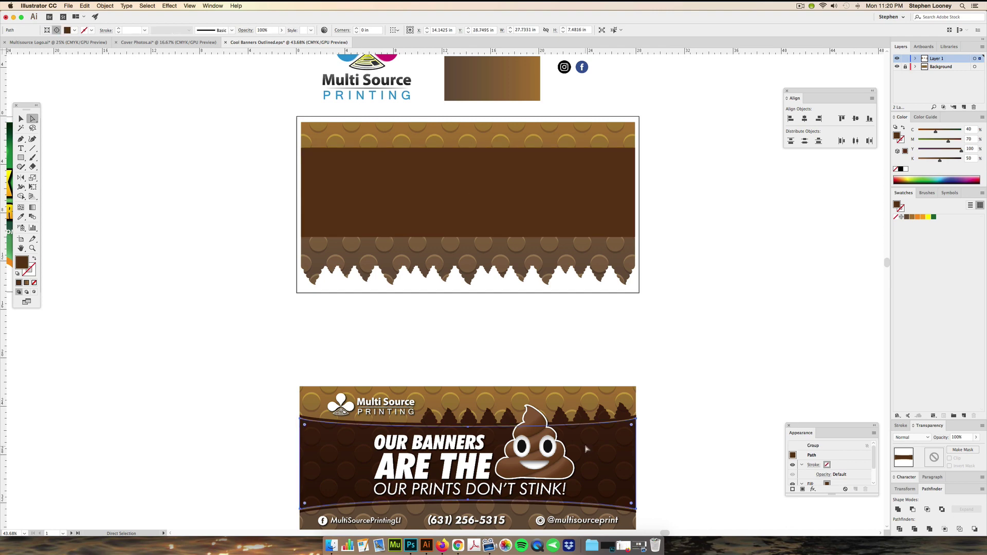
pyautogui.click(612, 455)
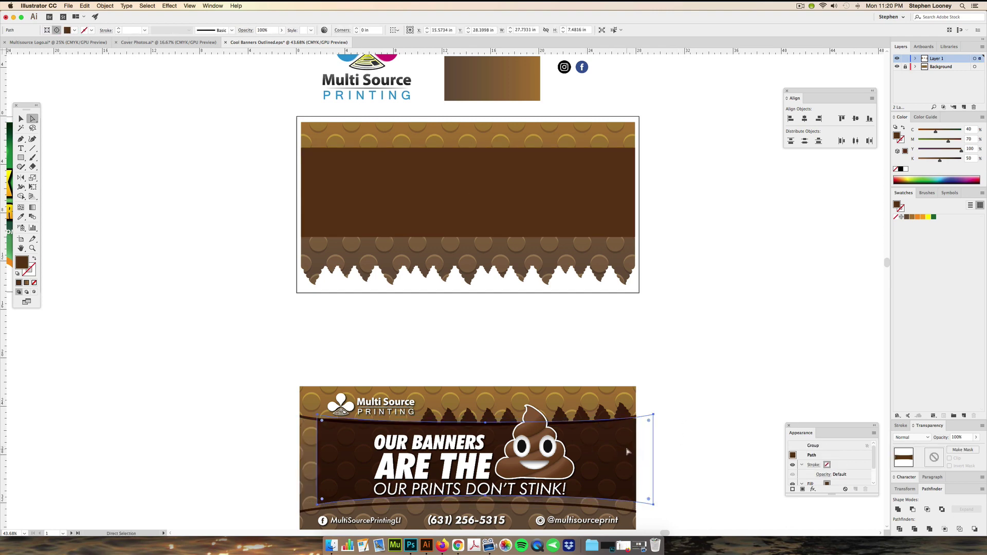
pyautogui.press('super+z')
pyautogui.hscroll(1, 713, 237)
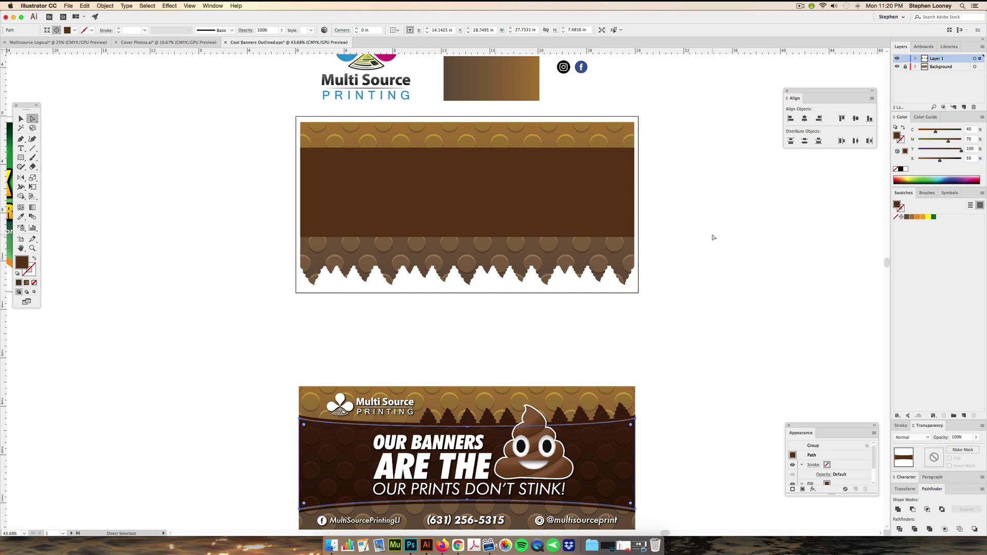
pyautogui.press('v')
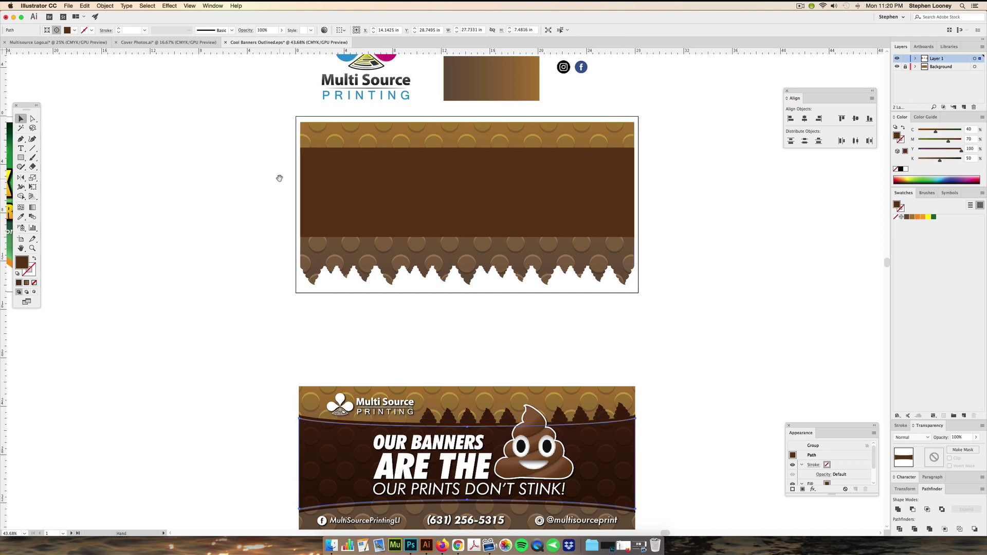
# Step: Reduce the dark brown rectangle's height to about 7.13 in while keeping its full width
pyautogui.hscroll(2, 279, 178)
pyautogui.scroll(1, 279, 178)
pyautogui.scroll(3, 410, 230)
pyautogui.scroll(1, 441, 209)
pyautogui.click(477, 161)
pyautogui.moveTo(466, 135); pyautogui.dragTo(467, 139)
pyautogui.moveTo(470, 196); pyautogui.dragTo(466, 116)
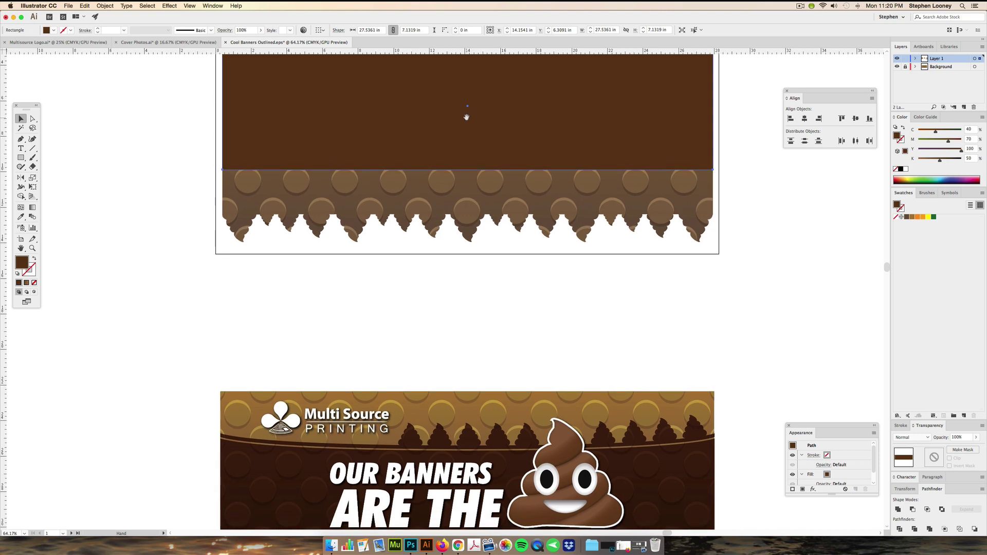
pyautogui.moveTo(465, 123); pyautogui.dragTo(475, 187)
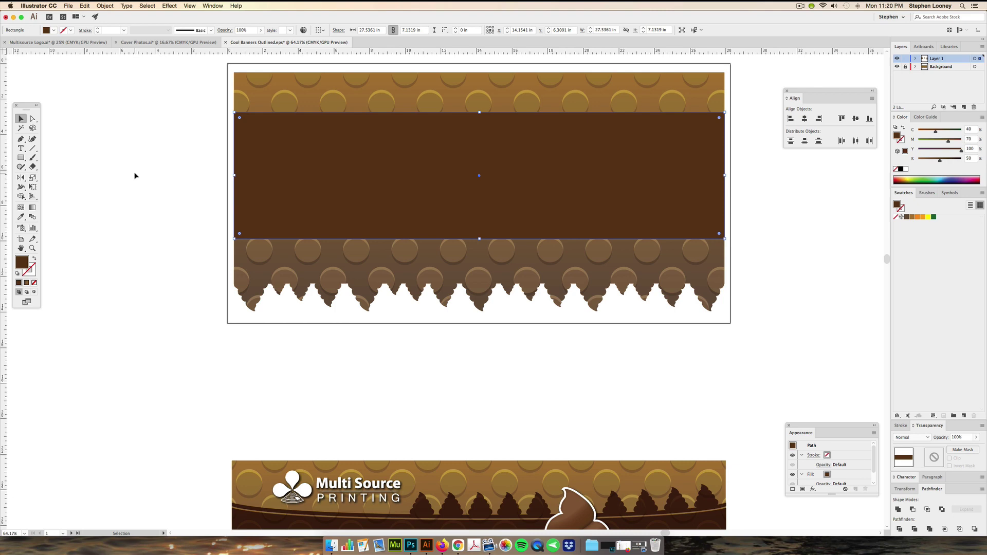
# Step: Place a vertical ruler guide through the horizontal centre of the dark brown rectangle
pyautogui.click(214, 190)
pyautogui.click(355, 164)
pyautogui.press('v')
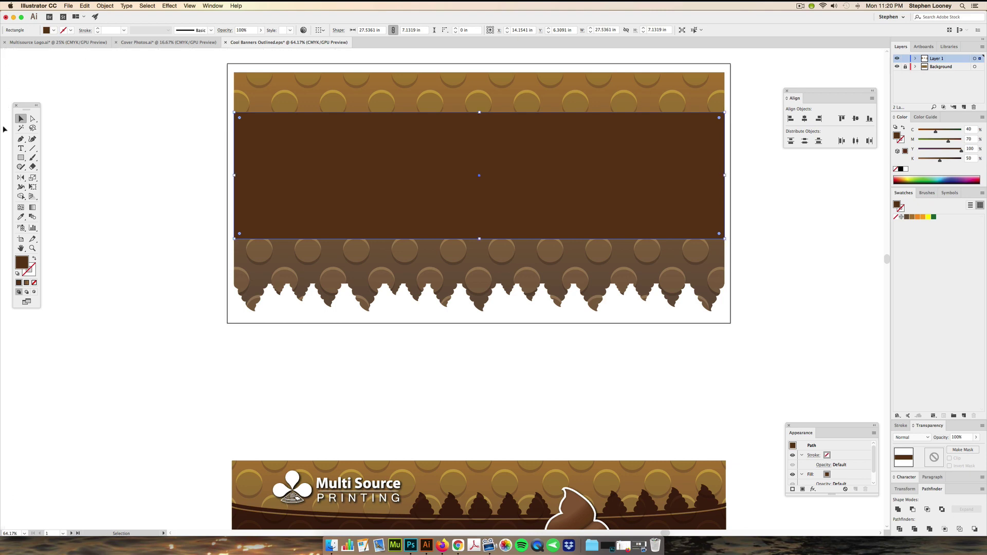
pyautogui.press('super+r')
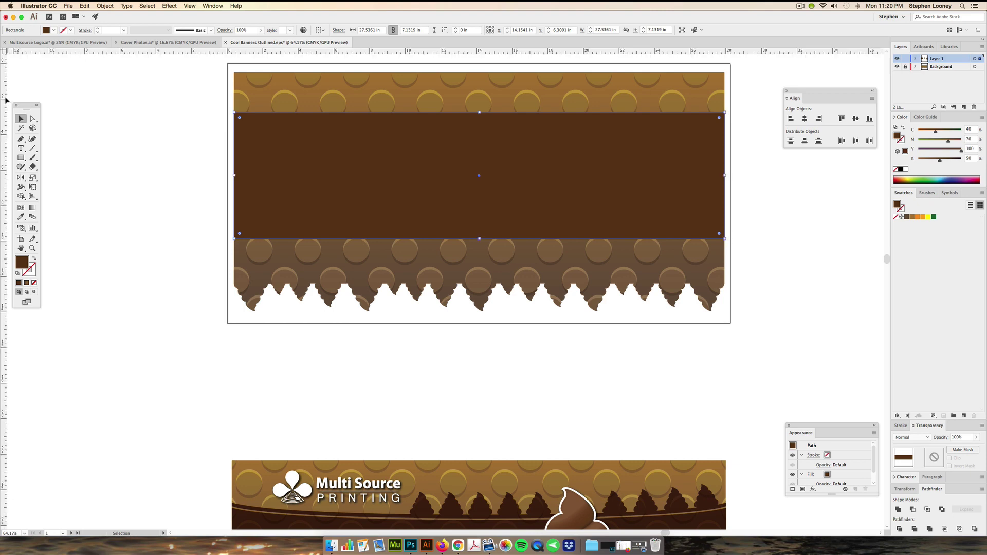
pyautogui.moveTo(6, 99); pyautogui.dragTo(67, 100)
pyautogui.moveTo(402, 117); pyautogui.dragTo(479, 176)
pyautogui.press('super+z')
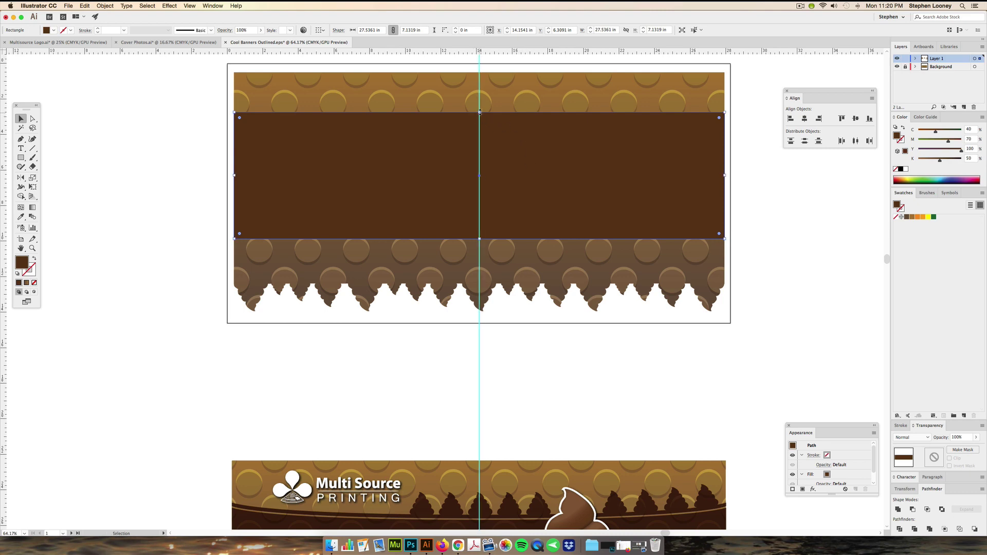
# Step: Add an anchor point at the middle of the rectangle's top and bottom edges, and hide the guides
pyautogui.moveTo(479, 239); pyautogui.dragTo(479, 275)
pyautogui.press('super+z')
pyautogui.press('+')
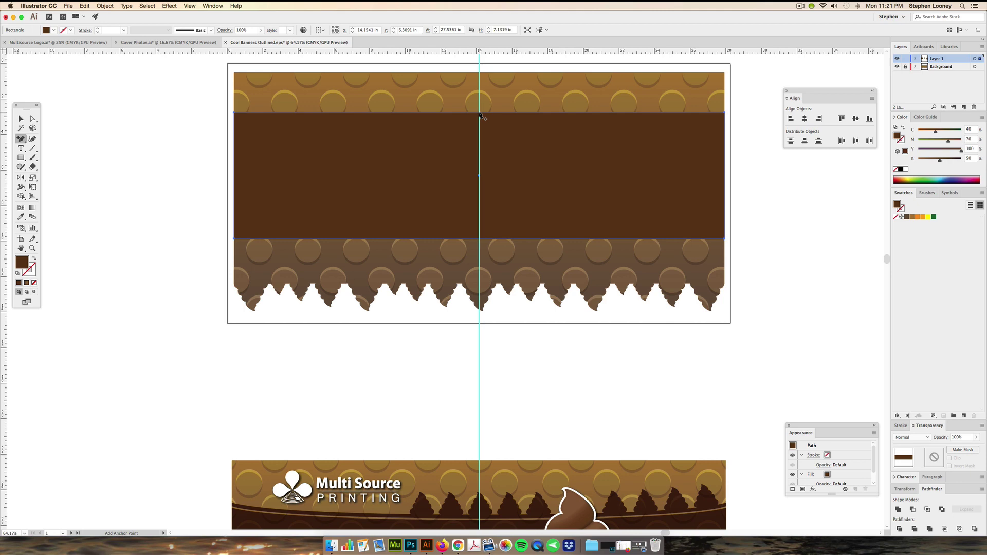
pyautogui.click(479, 113)
pyautogui.press('super+semicolon')
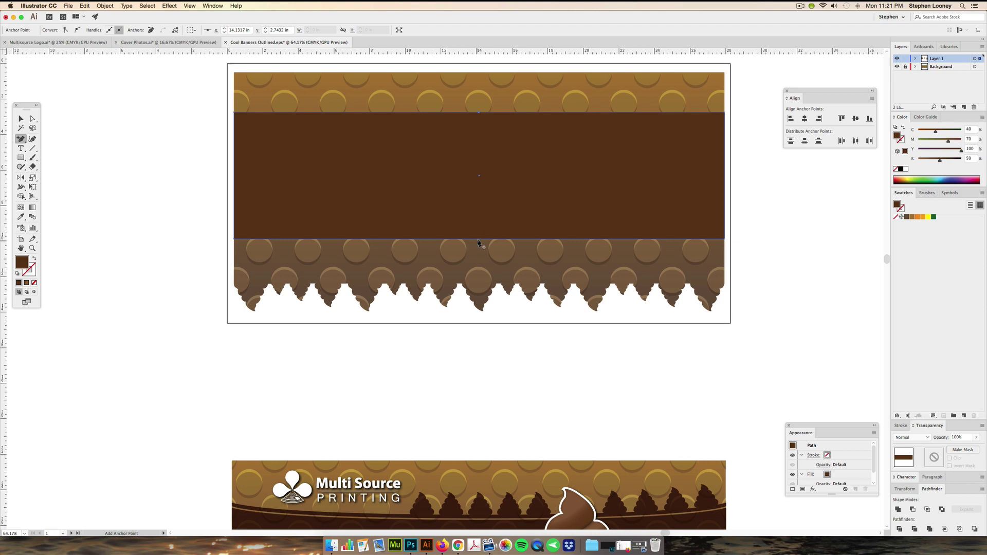
pyautogui.press('e')
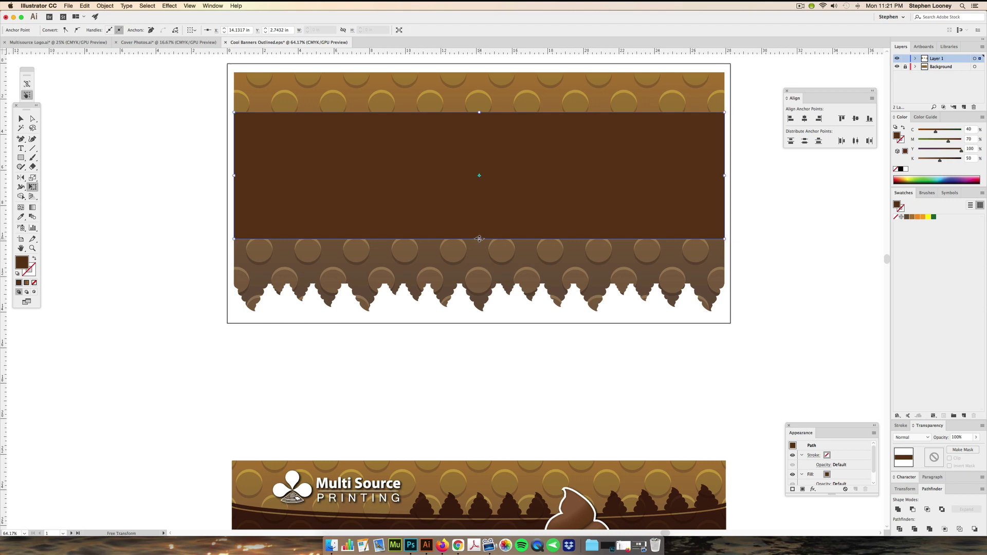
pyautogui.press('+')
pyautogui.click(479, 239)
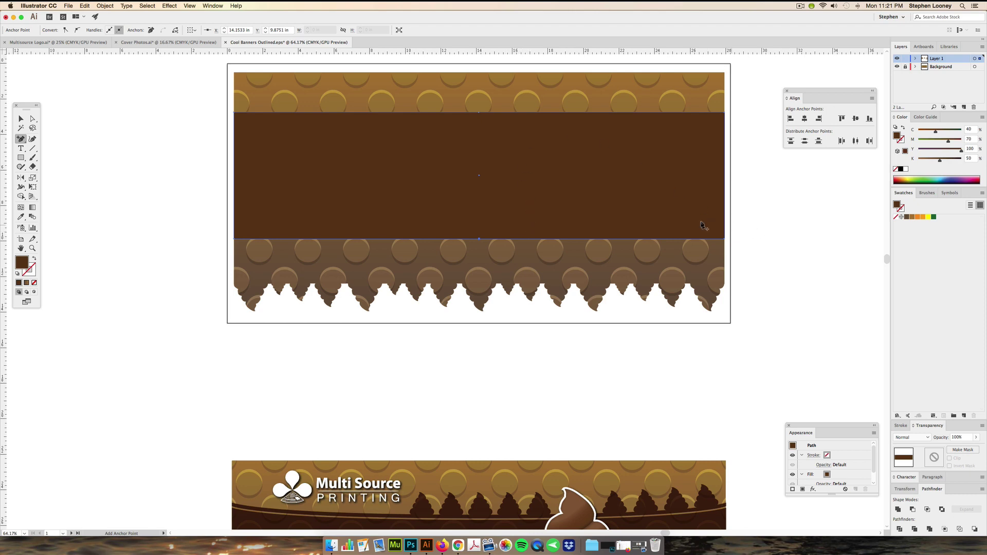
# Step: Raise the rectangle's bottom middle anchor point to about Y 9.53 in
pyautogui.press('super')
pyautogui.press('super+shift+a')
pyautogui.click(479, 239)
pyautogui.press('Up')
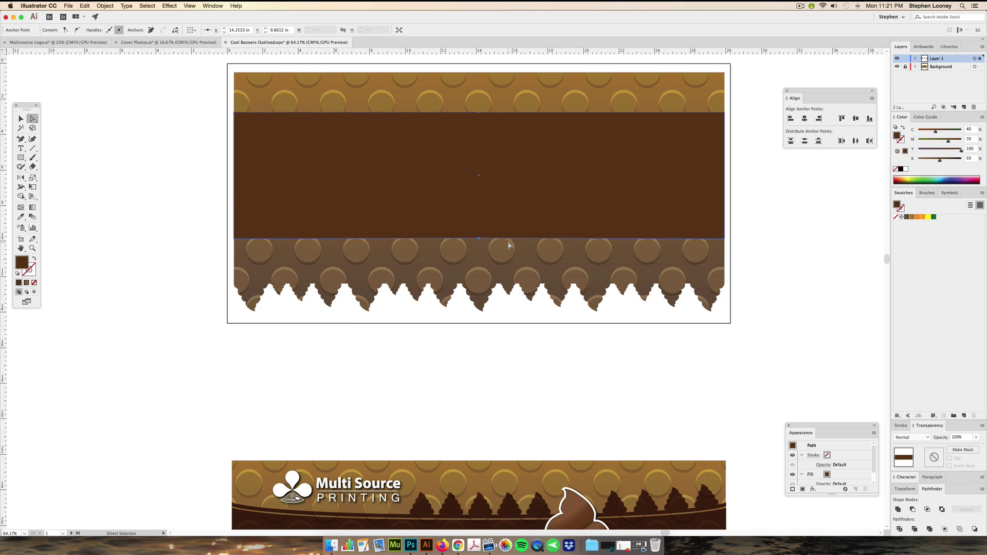
pyautogui.press('Up')
pyautogui.press('Up')
pyautogui.press('Up')
pyautogui.press('Up')
pyautogui.press('Up')
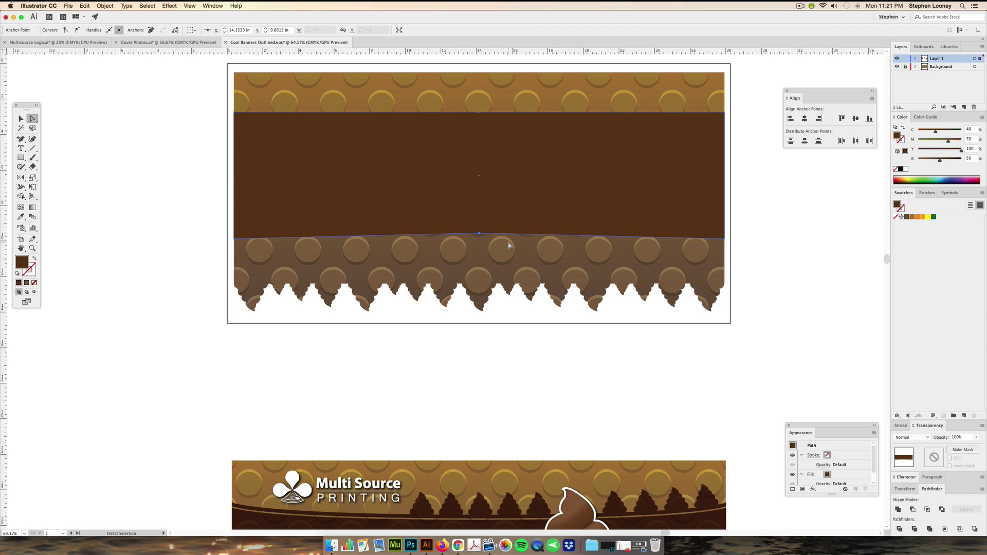
# Step: Lower the rectangle's top middle anchor point to about Y 3.09 in
pyautogui.click(479, 114)
pyautogui.press('Down')
pyautogui.press('Down')
pyautogui.press('Down')
pyautogui.press('Down')
pyautogui.press('Down')
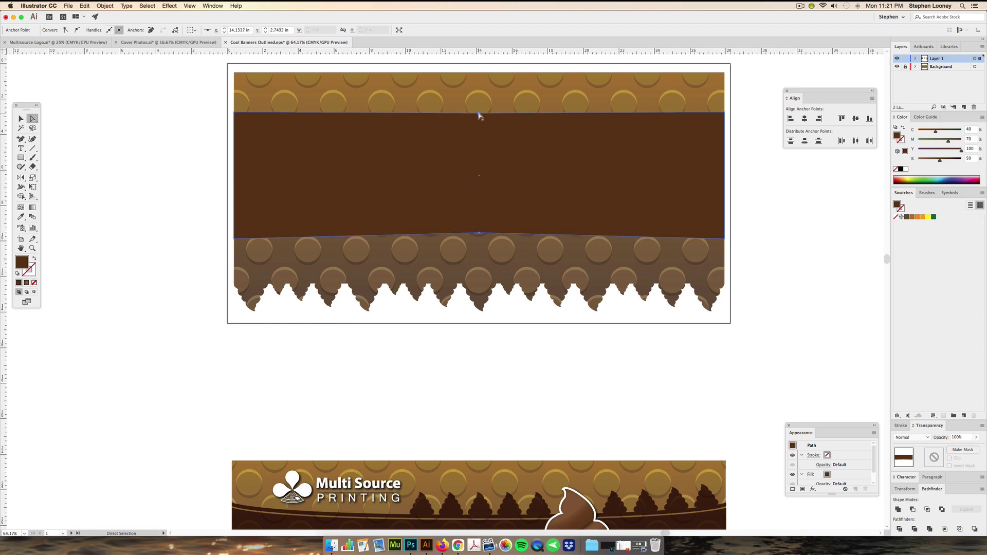
pyautogui.press('Down')
pyautogui.press('Down')
pyautogui.press('Down')
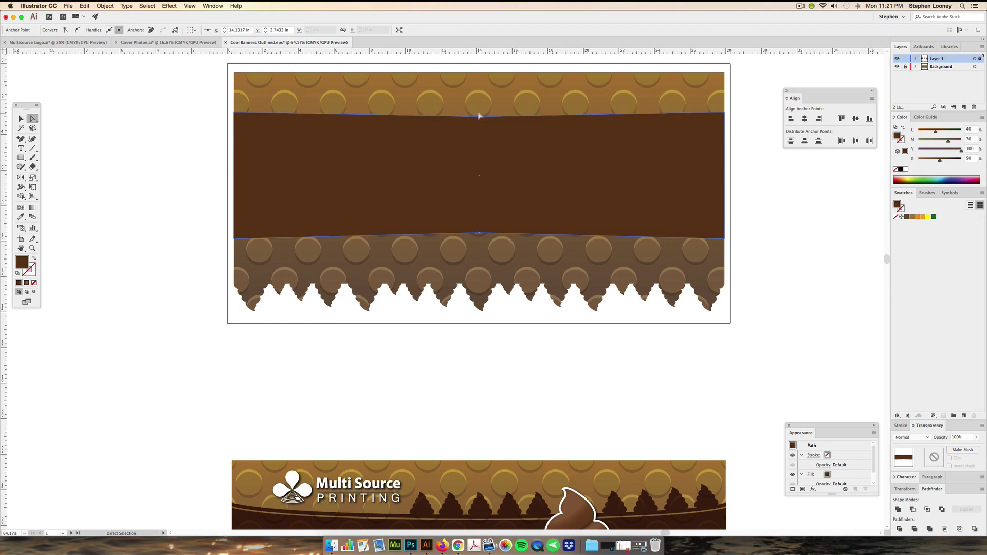
pyautogui.press('Down')
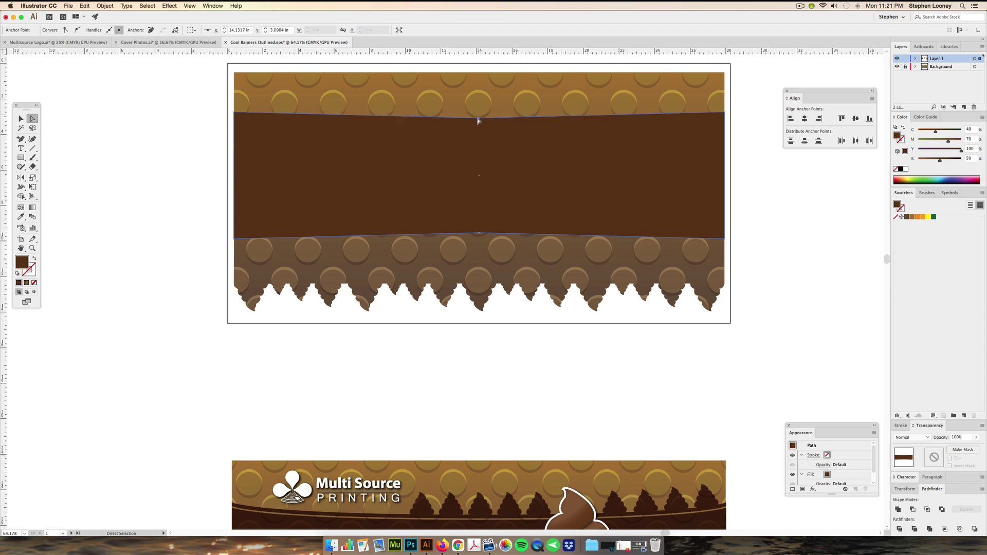
# Step: Convert the top and bottom middle anchors to smooth points with long horizontal handles so both edges curve
pyautogui.press('super')
pyautogui.hotkey('shift', 'c')
pyautogui.moveTo(478, 119); pyautogui.dragTo(630, 120)
pyautogui.moveTo(479, 234); pyautogui.dragTo(357, 232)
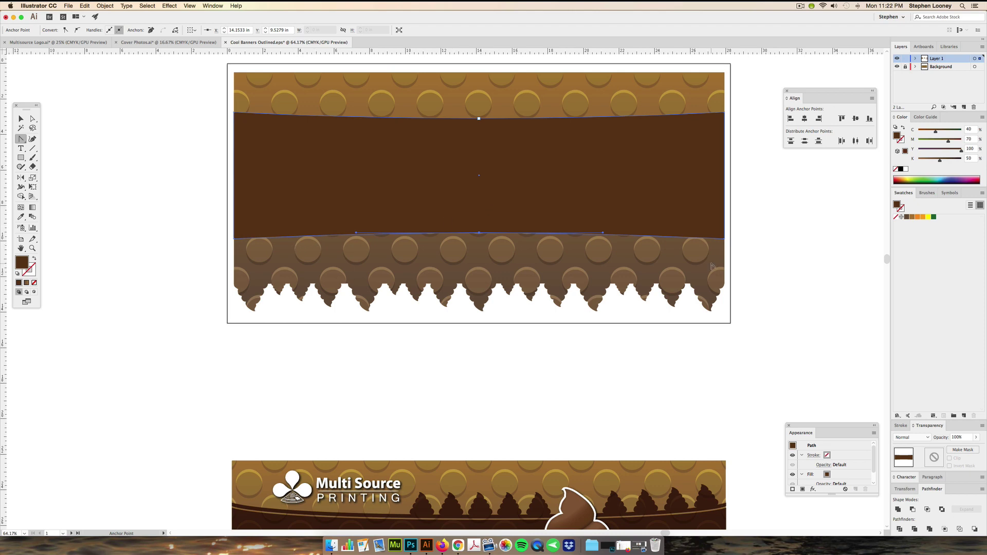
# Step: Deepen both curves by moving the middle anchors further inward, with the top one at about Y 3.42 in
pyautogui.press('a')
pyautogui.moveTo(479, 234); pyautogui.dragTo(479, 228)
pyautogui.moveTo(478, 120); pyautogui.dragTo(478, 124)
pyautogui.keyDown('alt'); pyautogui.keyDown('super'); pyautogui.click(508, 210); pyautogui.keyUp('super'); pyautogui.keyUp('alt')
pyautogui.keyDown('alt'); pyautogui.keyDown('super'); pyautogui.click(514, 221); pyautogui.keyUp('super'); pyautogui.keyUp('alt')
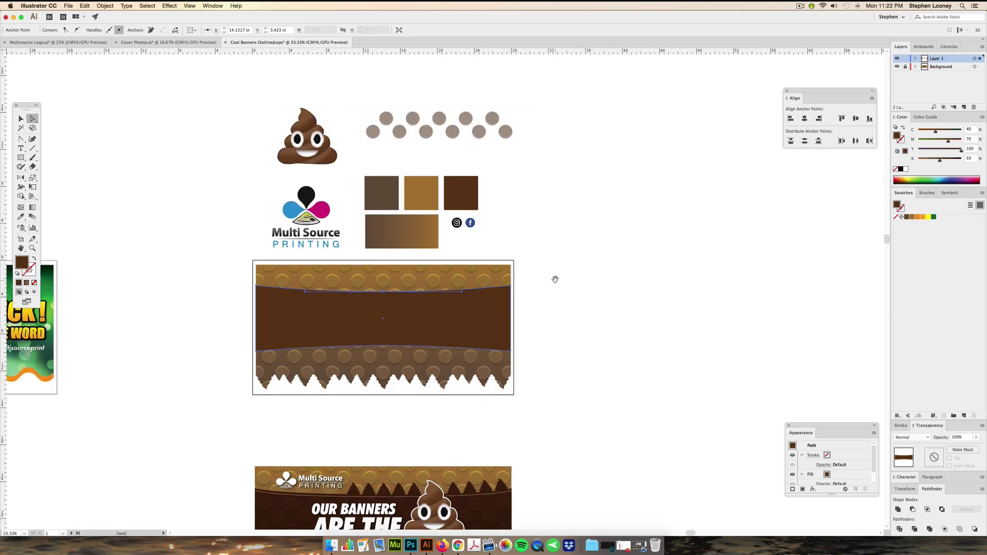
pyautogui.moveTo(555, 286); pyautogui.dragTo(571, 174)
pyautogui.click(580, 185)
pyautogui.moveTo(490, 182)
pyautogui.mouseDown()
pyautogui.moveTo(517, 194)
pyautogui.moveTo(490, 188)
pyautogui.mouseUp()
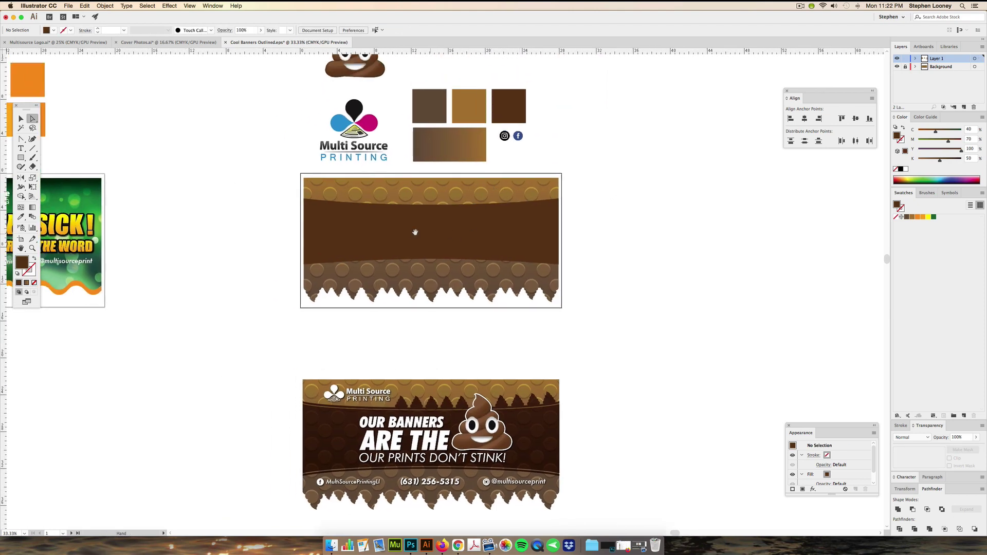
# Step: Duplicate the curved dark brown panel into the empty area beside the artboard, level with the original
pyautogui.keyDown('super'); pyautogui.click(411, 234); pyautogui.keyUp('super')
pyautogui.moveTo(471, 252); pyautogui.dragTo(450, 132)
pyautogui.scroll(-5, 451, 132)
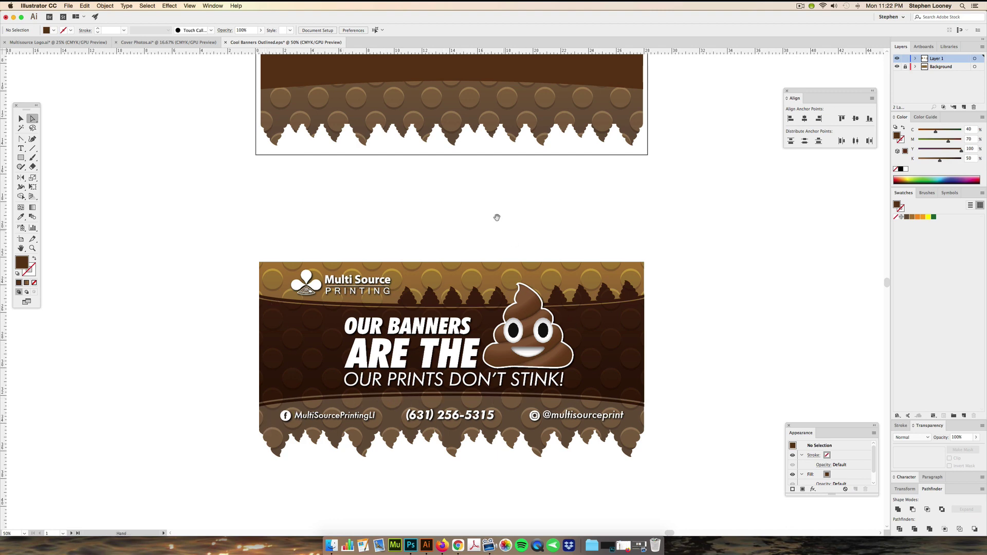
pyautogui.moveTo(498, 222); pyautogui.dragTo(497, 373)
pyautogui.moveTo(449, 233); pyautogui.dragTo(452, 272)
pyautogui.click(443, 266)
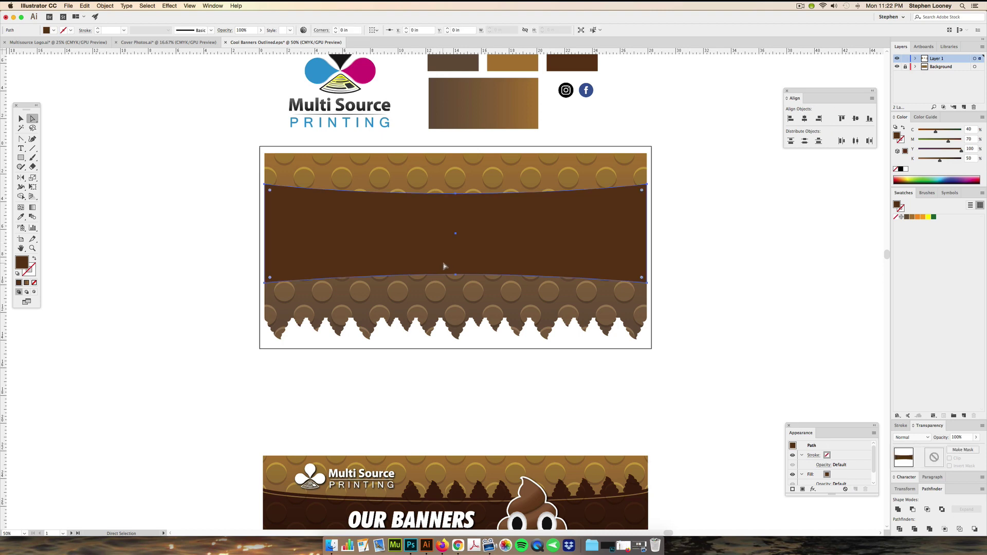
pyautogui.moveTo(438, 248); pyautogui.dragTo(412, 262)
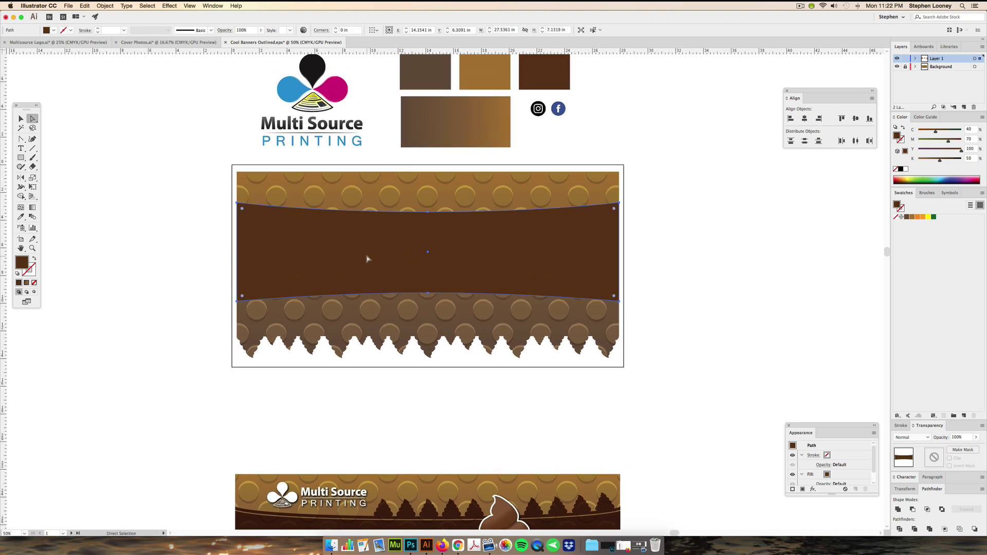
pyautogui.moveTo(350, 257); pyautogui.dragTo(797, 254)
pyautogui.hscroll(10, 442, 288)
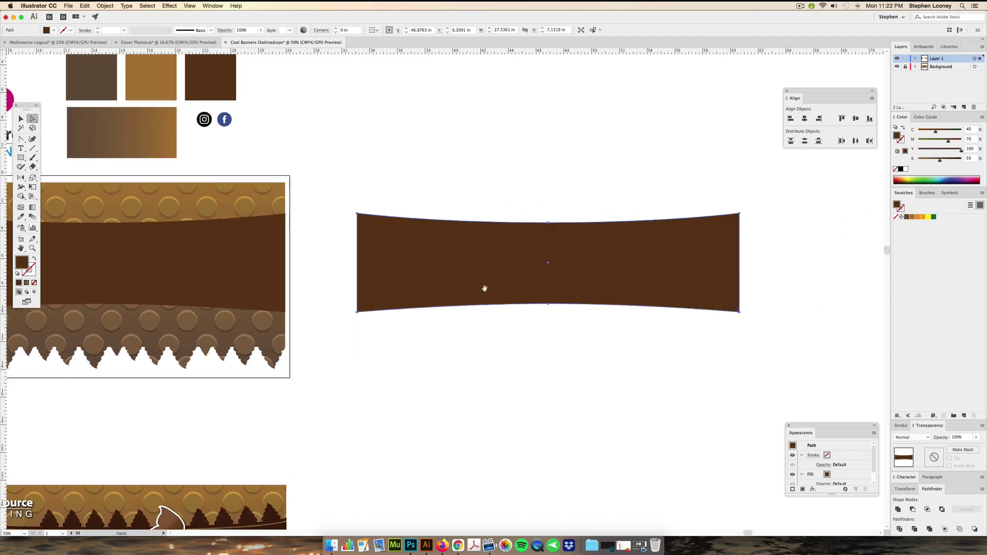
# Step: Make another copy of the duplicated panel, offset slightly downward over it
pyautogui.scroll(3, 484, 289)
pyautogui.moveTo(487, 257); pyautogui.dragTo(488, 260)
pyautogui.click(519, 379)
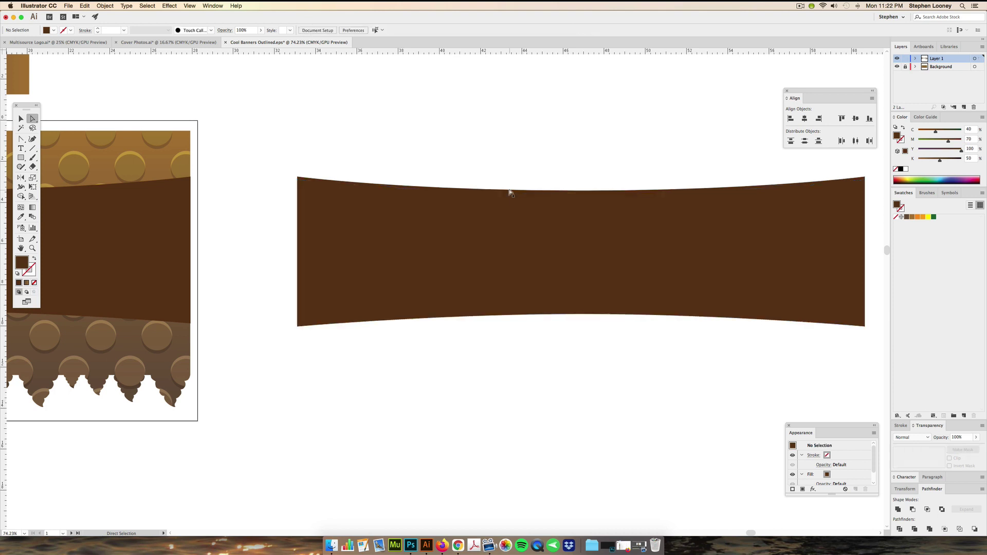
# Step: Subtract the front panel copy from the one behind with Minus Front, leaving a thin strip of the curved top edge
pyautogui.click(506, 218)
pyautogui.click(441, 184)
pyautogui.click(429, 186)
pyautogui.click(413, 159)
pyautogui.press('v')
pyautogui.click(488, 193)
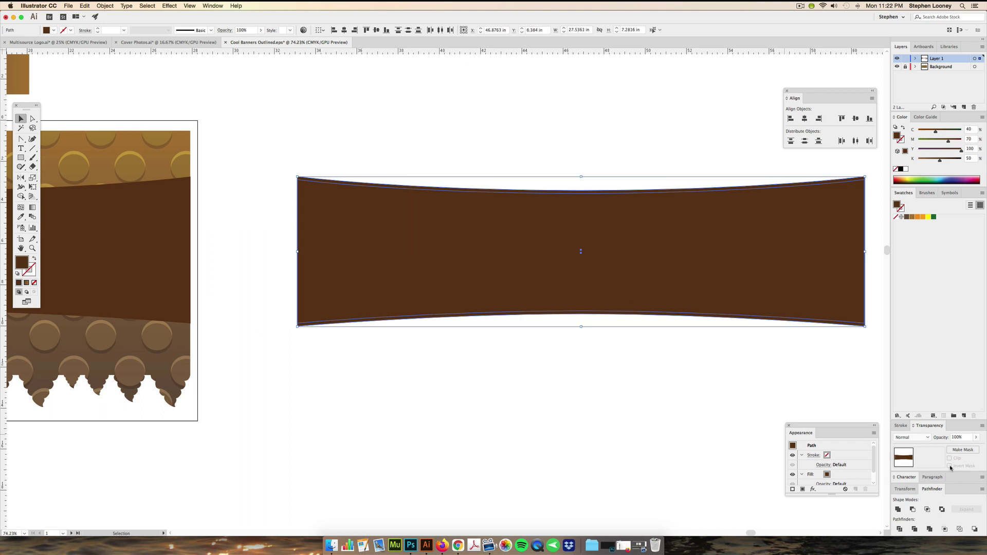
pyautogui.click(910, 509)
pyautogui.click(642, 400)
# Step: Move the thin curved strip onto the banner, aligned with the top edge of the dark brown panel
pyautogui.moveTo(319, 186); pyautogui.dragTo(411, 195)
pyautogui.moveTo(503, 197); pyautogui.dragTo(191, 197)
pyautogui.moveTo(269, 216); pyautogui.dragTo(547, 233)
pyautogui.moveTo(419, 226); pyautogui.dragTo(202, 207)
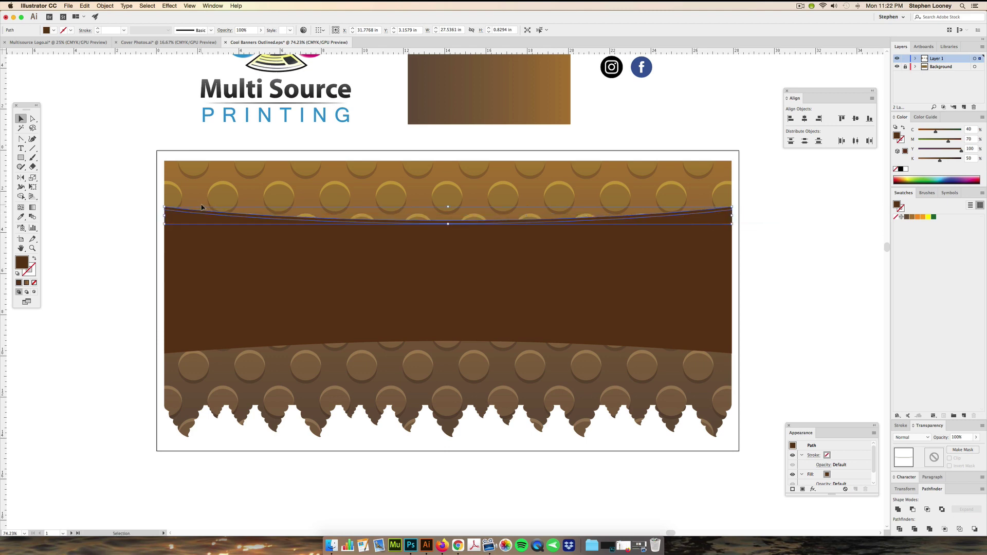
# Step: Nudge the curved strip up to about Y 2.87 in, leaving a narrow gap above the panel
pyautogui.press('Up')
pyautogui.press('Up')
pyautogui.press('Up')
pyautogui.press('Up')
pyautogui.press('Up')
pyautogui.press('Up')
pyautogui.press('Up')
pyautogui.press('Up')
pyautogui.press('Up')
pyautogui.press('Up')
pyautogui.press('Up')
pyautogui.press('Up')
pyautogui.press('Up')
pyautogui.press('Up')
pyautogui.press('Up')
pyautogui.press('Up')
pyautogui.press('Up')
pyautogui.press('Up')
pyautogui.press('Up')
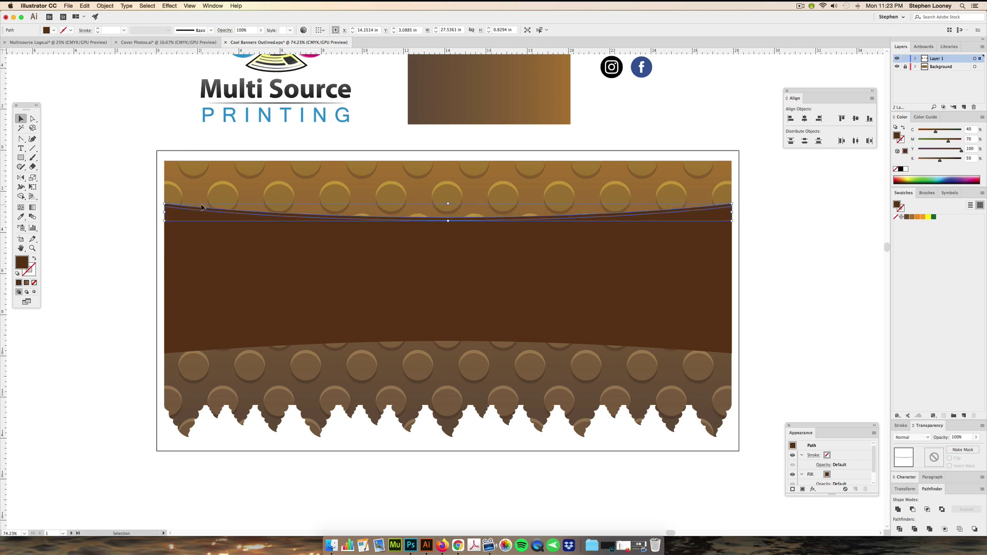
pyautogui.press('Up')
pyautogui.press('Up')
pyautogui.press('Up')
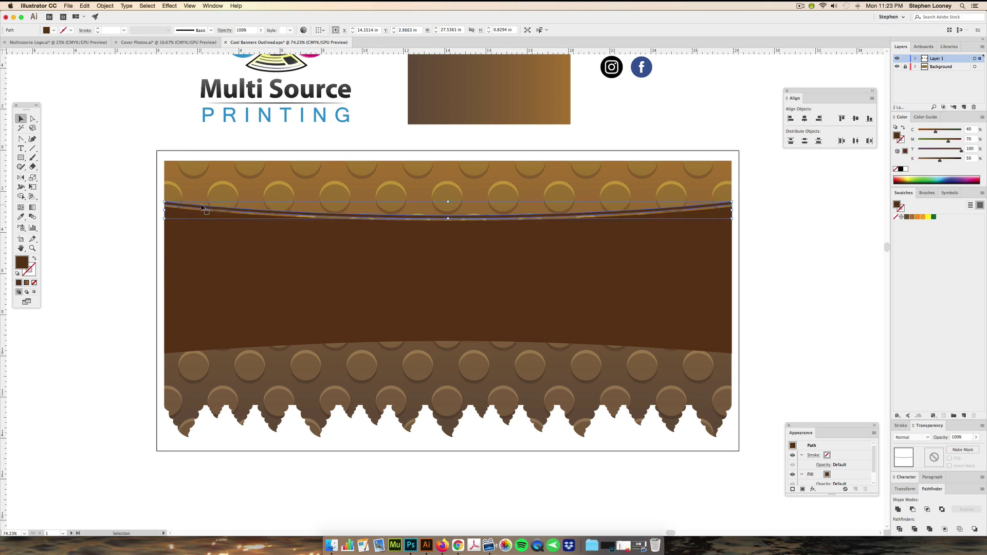
pyautogui.click(834, 255)
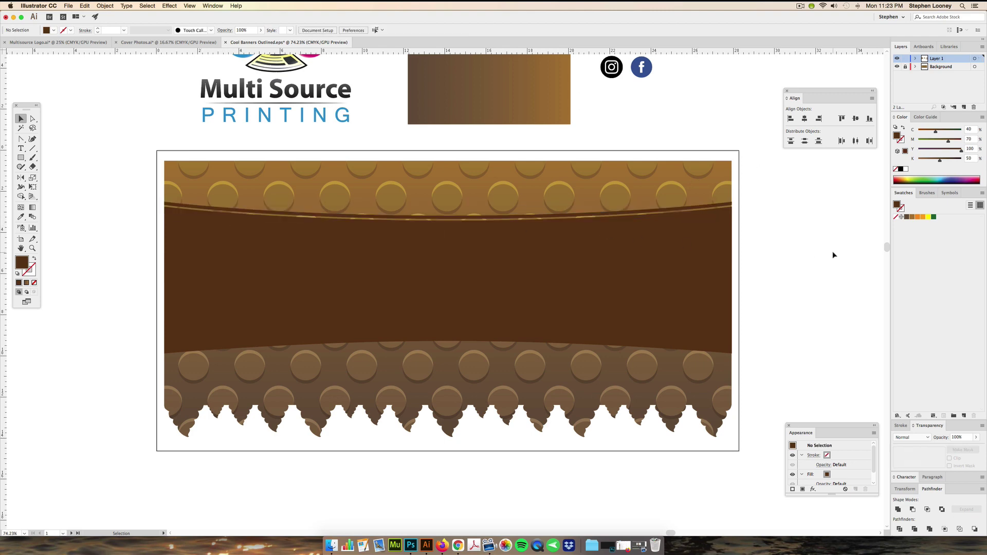
# Step: Duplicate the curved panel beside the artboard again, with a second copy offset slightly upward
pyautogui.moveTo(611, 289); pyautogui.dragTo(441, 220)
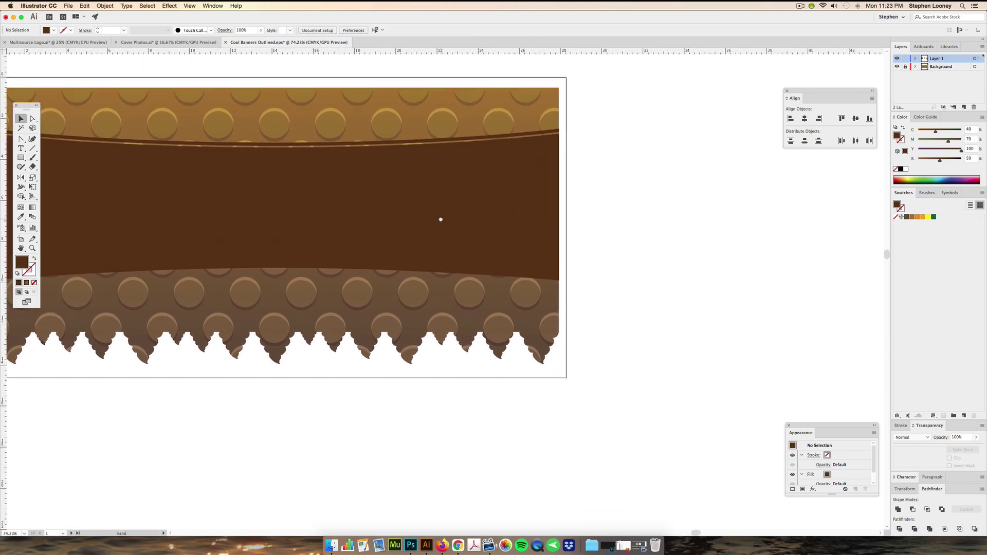
pyautogui.click(337, 240)
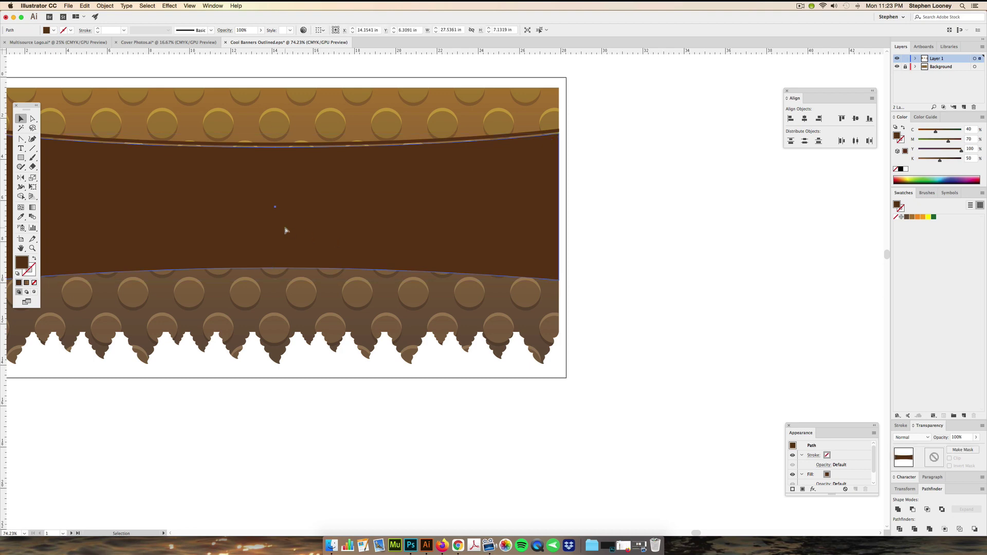
pyautogui.moveTo(261, 229); pyautogui.dragTo(868, 212)
pyautogui.moveTo(786, 229); pyautogui.dragTo(581, 222)
pyautogui.click(617, 301)
# Step: Subtract the upper panel copy from the lower one with Minus Front, leaving a thin strip of the curved bottom edge
pyautogui.moveTo(665, 314); pyautogui.dragTo(566, 171)
pyautogui.click(912, 509)
pyautogui.click(644, 329)
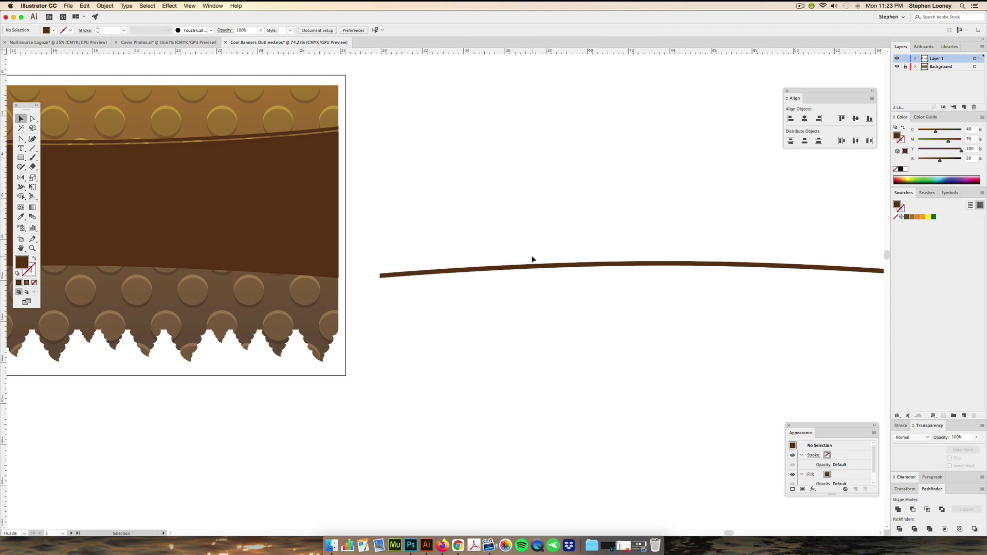
# Step: Undo back to the two offset panel copies and subtract the upper one again with Minus Front, leaving the thin bottom-edge strip
pyautogui.press('super+z')
pyautogui.press('super+z')
pyautogui.press('super+z')
pyautogui.press('super+z')
pyautogui.press('super+z')
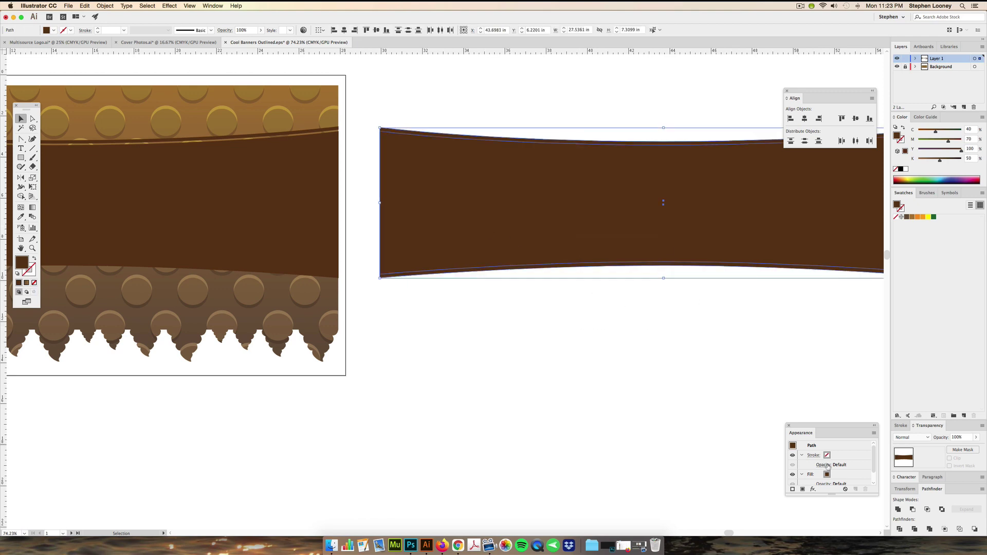
pyautogui.click(913, 509)
pyautogui.click(540, 307)
# Step: Move the thin curved strip under the dark panel's bottom edge and nudge it to about Y 9.80 in, leaving a narrow gap
pyautogui.moveTo(549, 269); pyautogui.dragTo(275, 293)
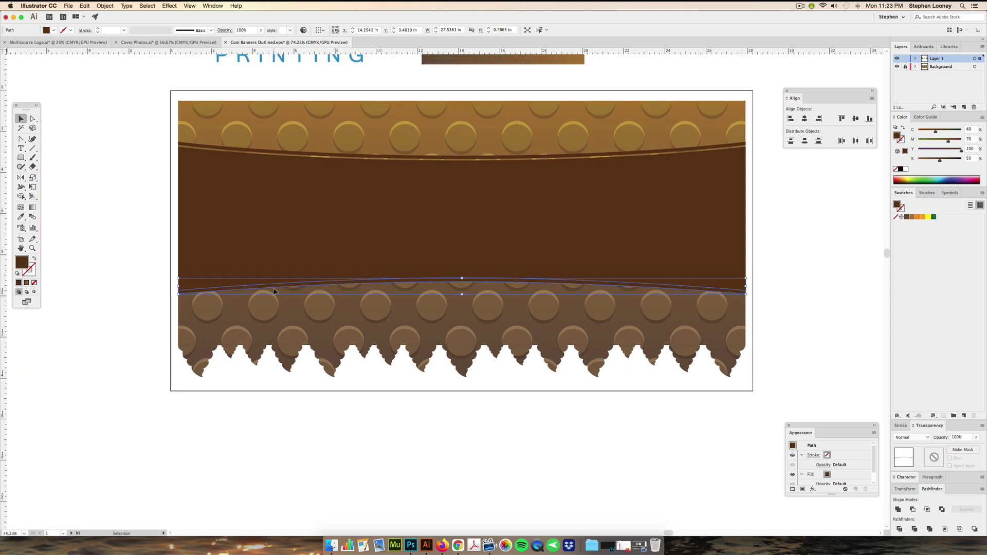
pyautogui.press('Down')
pyautogui.press('Down')
pyautogui.press('Down')
pyautogui.press('Down')
pyautogui.press('Down')
pyautogui.press('Down')
pyautogui.press('Down')
pyautogui.press('Down')
pyautogui.press('Down')
pyautogui.press('Down')
pyautogui.press('Down')
pyautogui.press('Down')
pyautogui.press('Down')
pyautogui.press('Down')
pyautogui.press('Down')
pyautogui.press('Down')
pyautogui.press('Down')
pyautogui.press('Down')
pyautogui.press('Down')
pyautogui.press('Down')
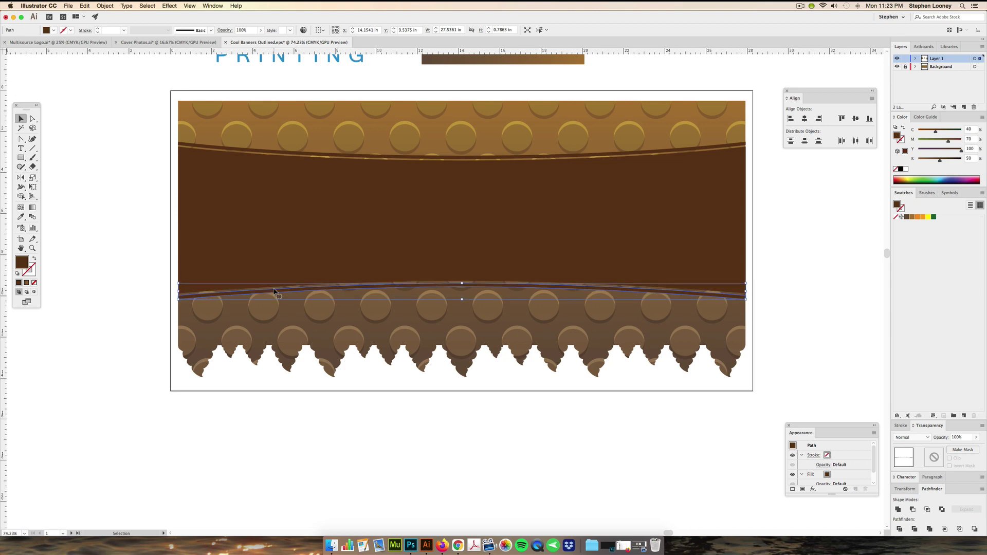
pyautogui.press('Up')
pyautogui.press('Up')
# Step: Copy the white Multi Source Printing logo from the finished reference banner onto the upper left of the new banner's golden band
pyautogui.moveTo(309, 141); pyautogui.dragTo(357, 193)
pyautogui.moveTo(482, 286); pyautogui.dragTo(487, 406)
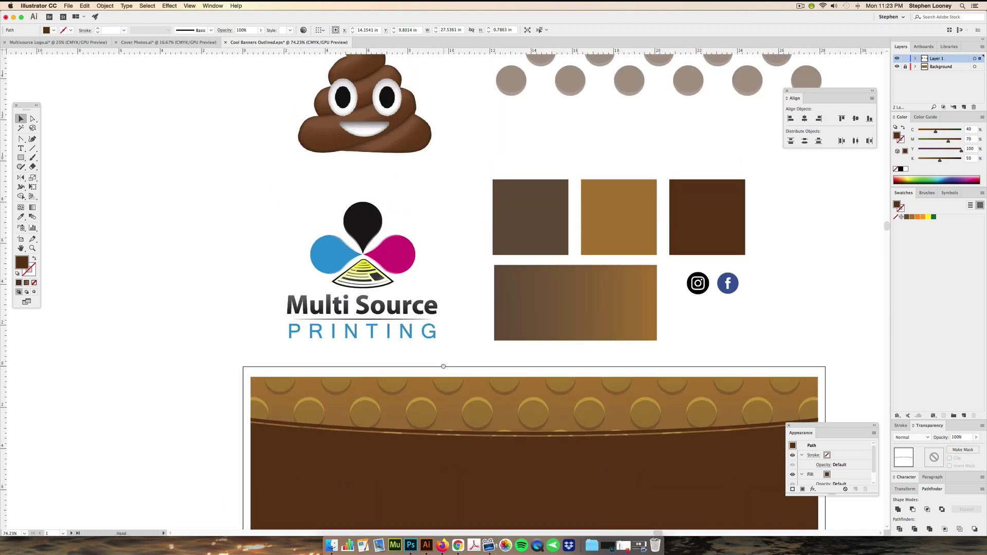
pyautogui.click(392, 149)
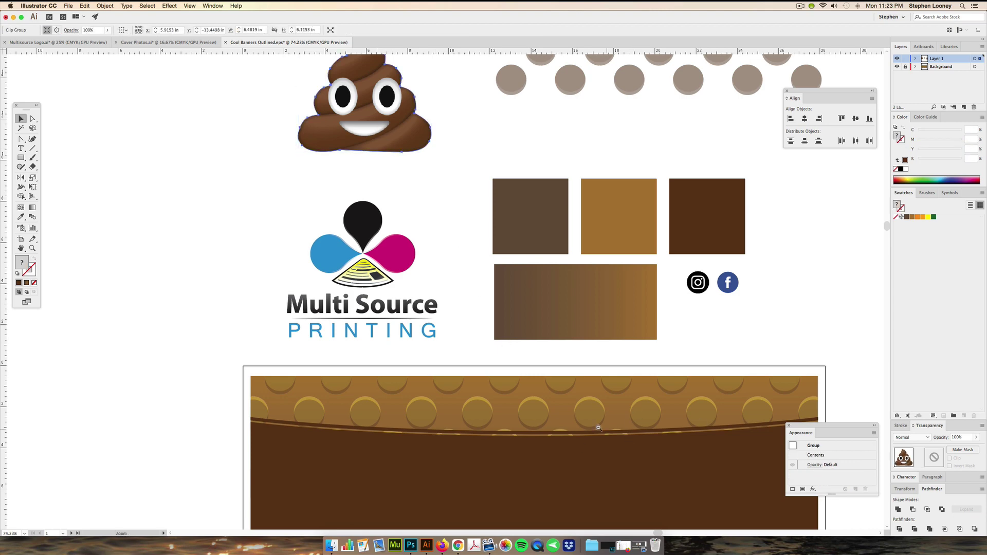
pyautogui.keyDown('alt'); pyautogui.keyDown('super'); pyautogui.click(600, 428); pyautogui.keyUp('super'); pyautogui.keyUp('alt')
pyautogui.moveTo(469, 351); pyautogui.dragTo(504, 202)
pyautogui.moveTo(440, 167); pyautogui.dragTo(473, 296)
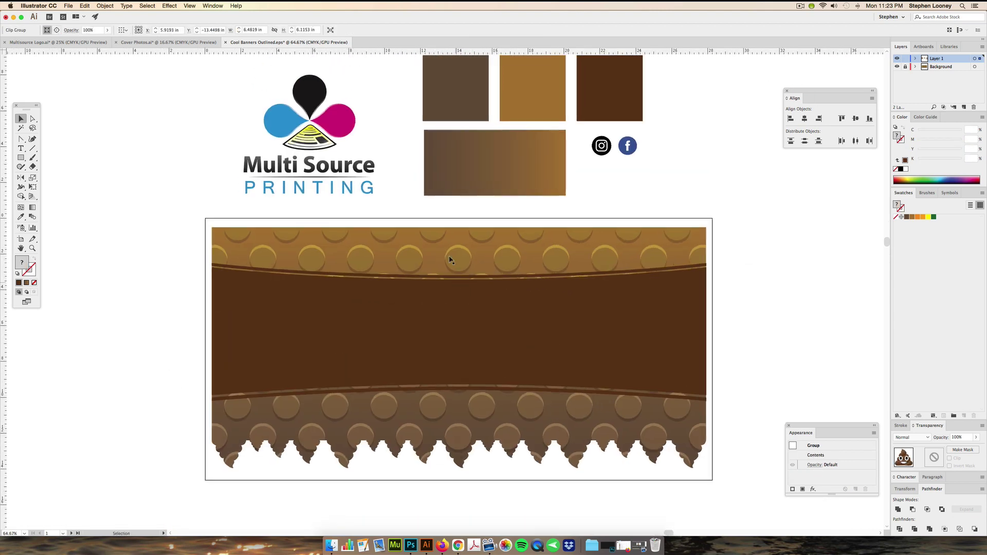
pyautogui.press('super+minus')
pyautogui.press('super+minus')
pyautogui.scroll(-5, 440, 318)
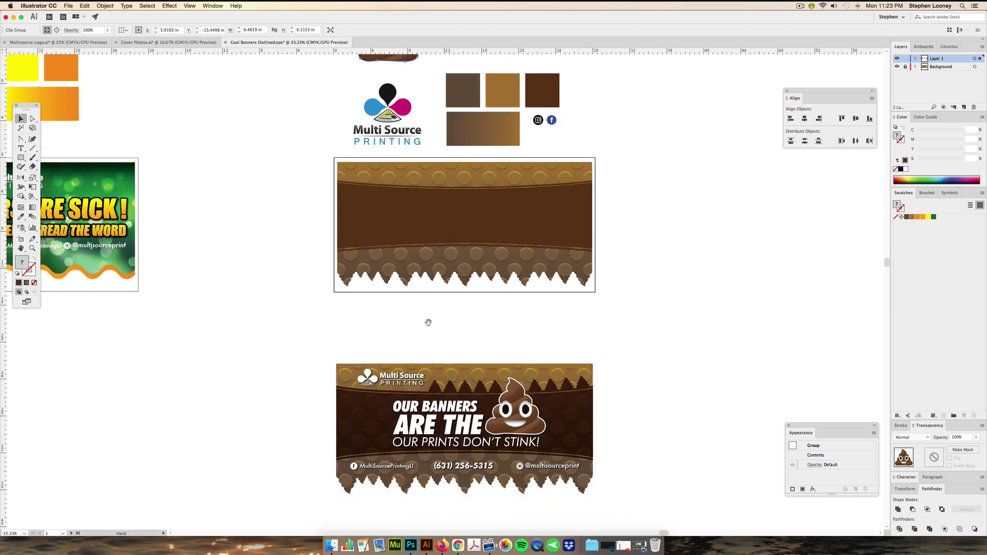
pyautogui.moveTo(360, 371); pyautogui.dragTo(464, 367)
pyautogui.scroll(-3, 464, 367)
pyautogui.scroll(2, 464, 367)
pyautogui.moveTo(366, 428); pyautogui.dragTo(363, 214)
pyautogui.scroll(5, 375, 229)
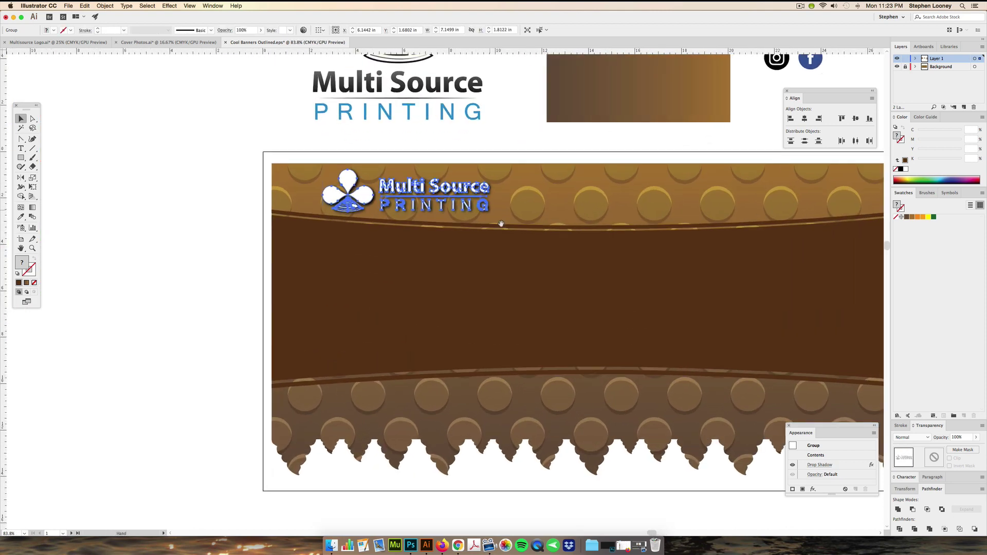
pyautogui.hscroll(2, 498, 218)
pyautogui.click(537, 226)
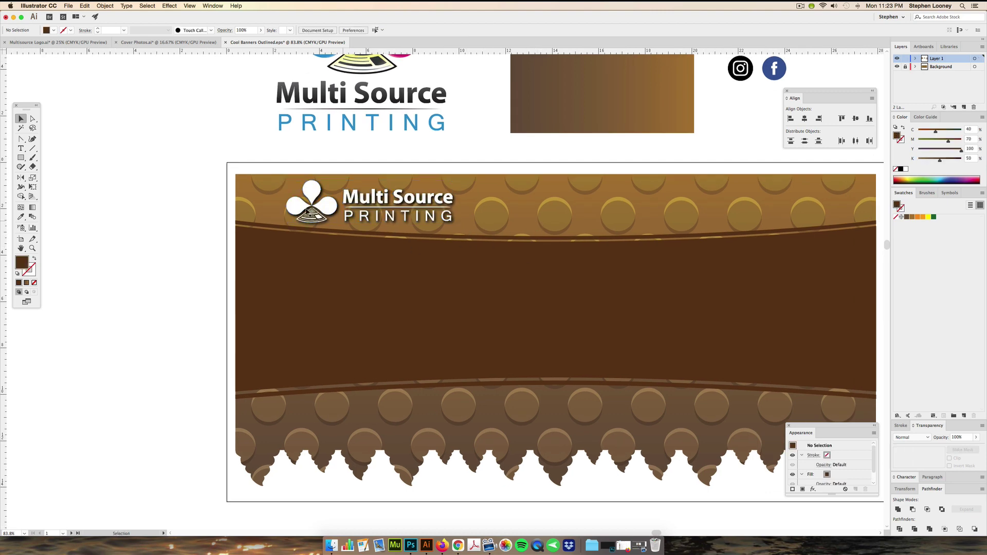
# Step: Shorten the dark panel together with its upper strip by lowering their top edge slightly, leaving more room beneath the logo
pyautogui.keyDown('alt'); pyautogui.keyDown('super'); pyautogui.click(410, 331); pyautogui.keyUp('super'); pyautogui.keyUp('alt')
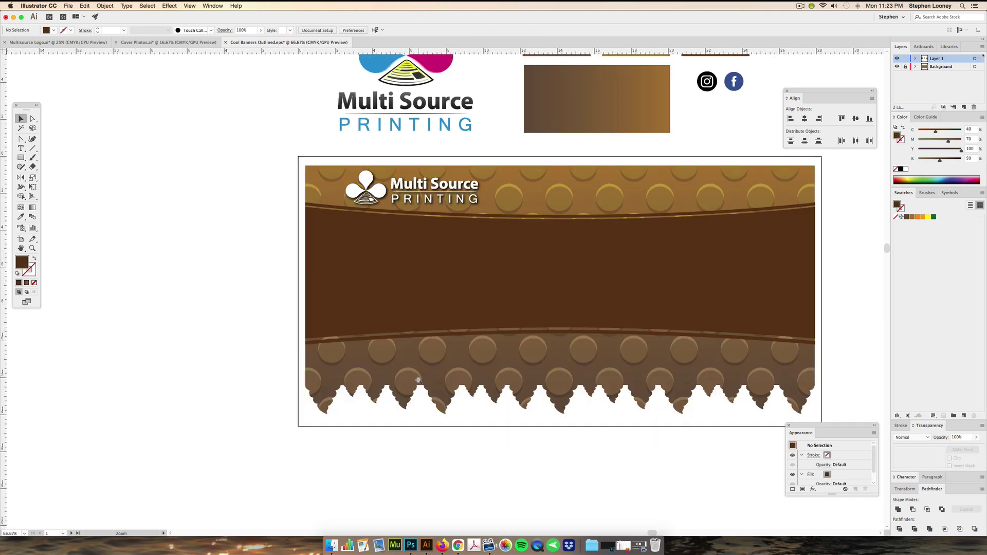
pyautogui.press('super+alt+space')
pyautogui.press('super+w')
pyautogui.scroll(-10, 370, 347)
pyautogui.scroll(6, 370, 347)
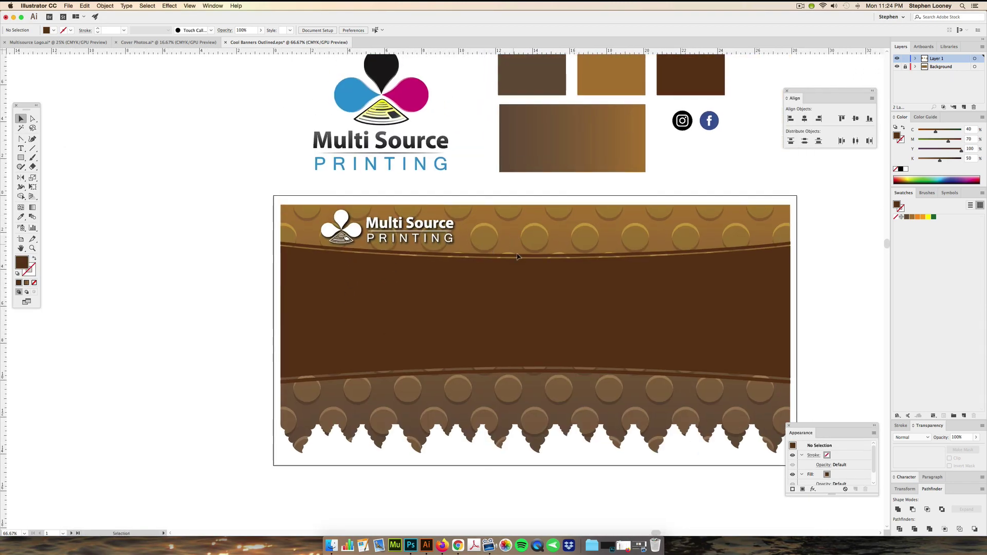
pyautogui.click(524, 277)
pyautogui.moveTo(535, 243); pyautogui.dragTo(537, 251)
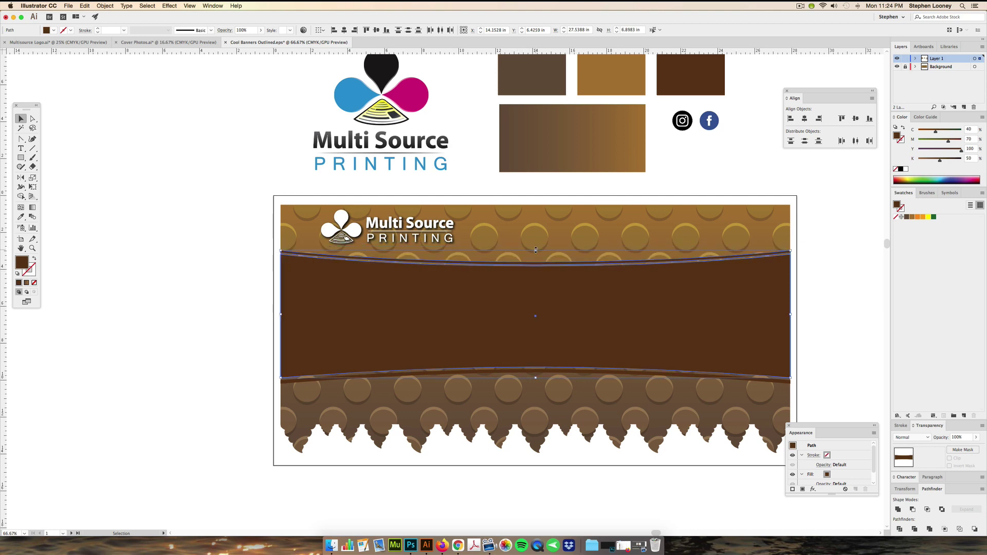
pyautogui.click(514, 227)
pyautogui.moveTo(535, 226); pyautogui.dragTo(516, 242)
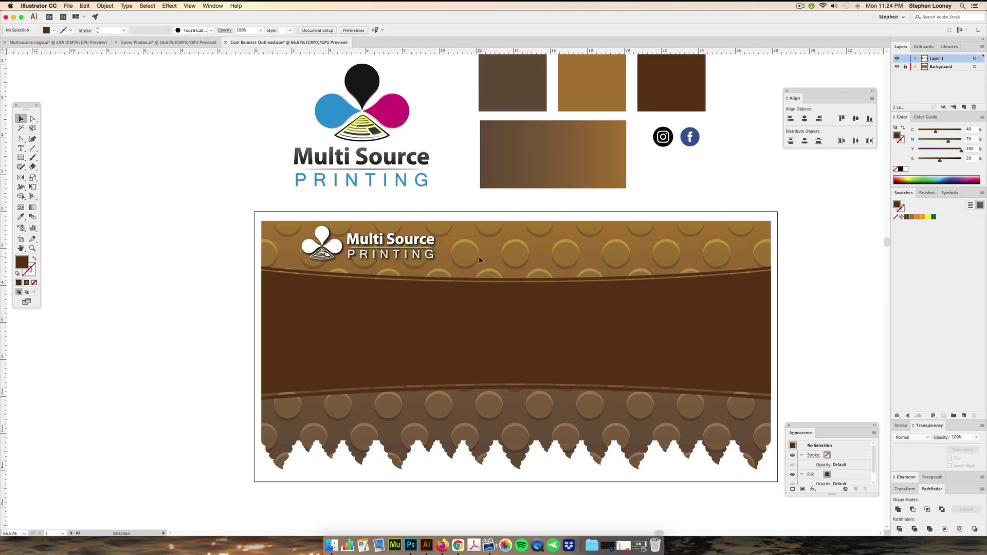
pyautogui.click(501, 287)
pyautogui.click(491, 240)
pyautogui.moveTo(497, 249); pyautogui.dragTo(493, 271)
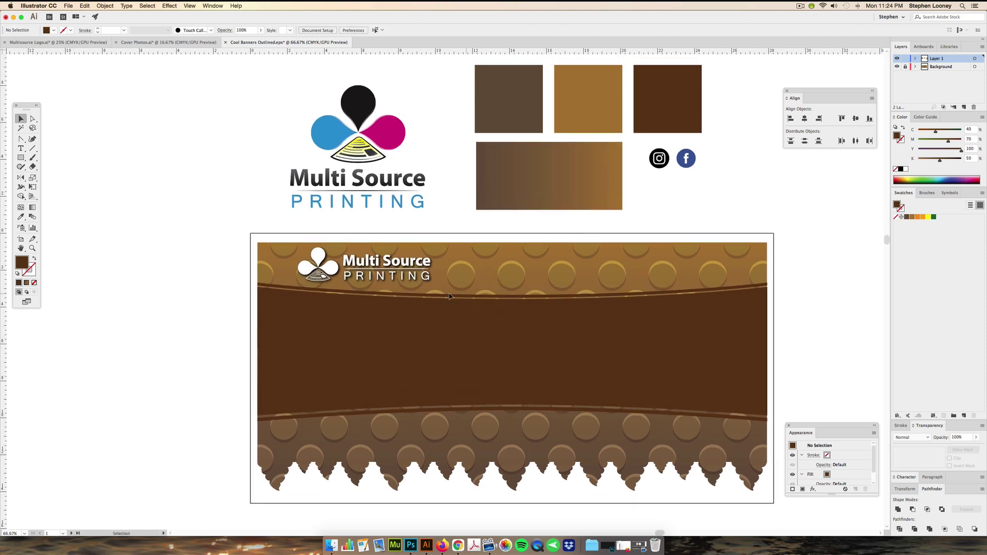
# Step: Duplicate the poop emoji beside the logo, release the copy's clipping mask and delete its image, keeping only the outline path
pyautogui.scroll(-10, 500, 367)
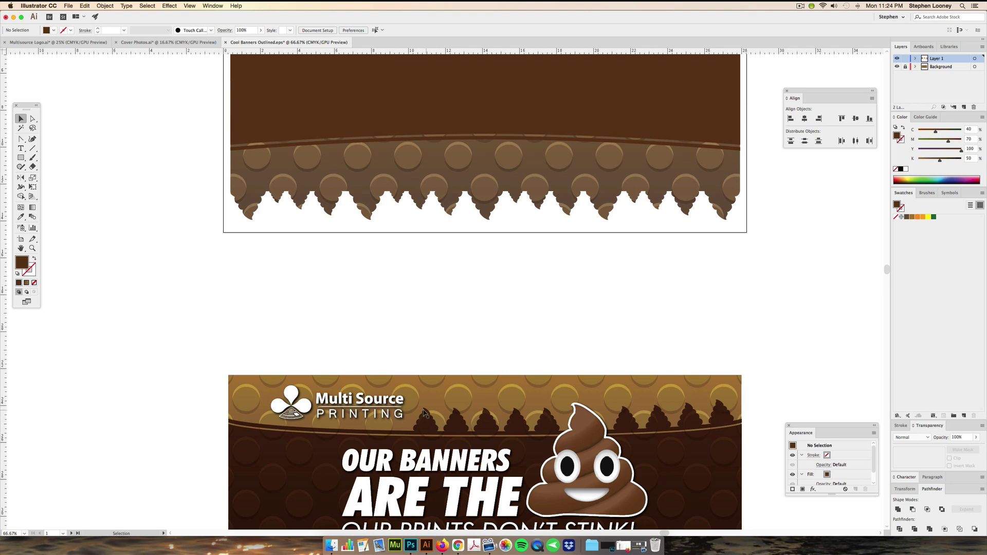
pyautogui.scroll(15, 392, 335)
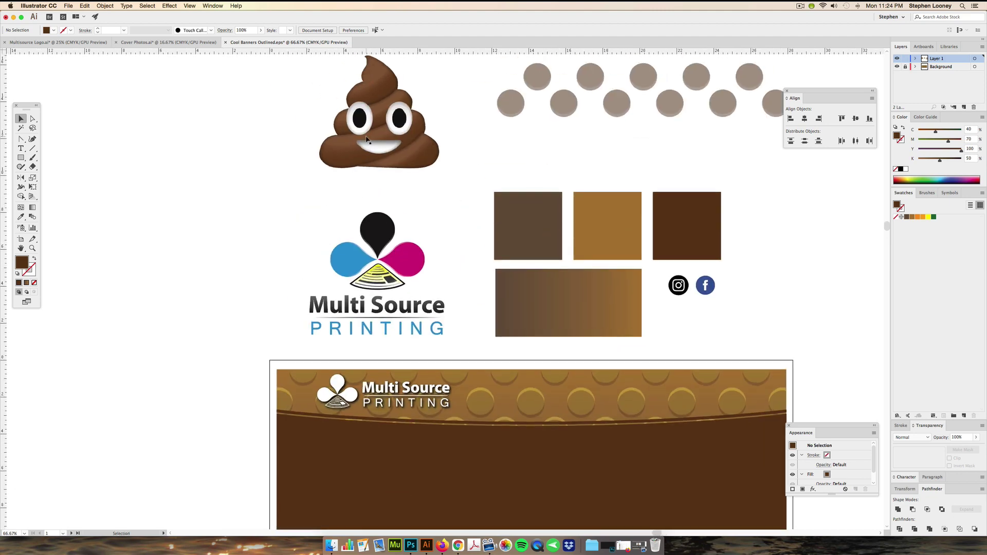
pyautogui.click(368, 139)
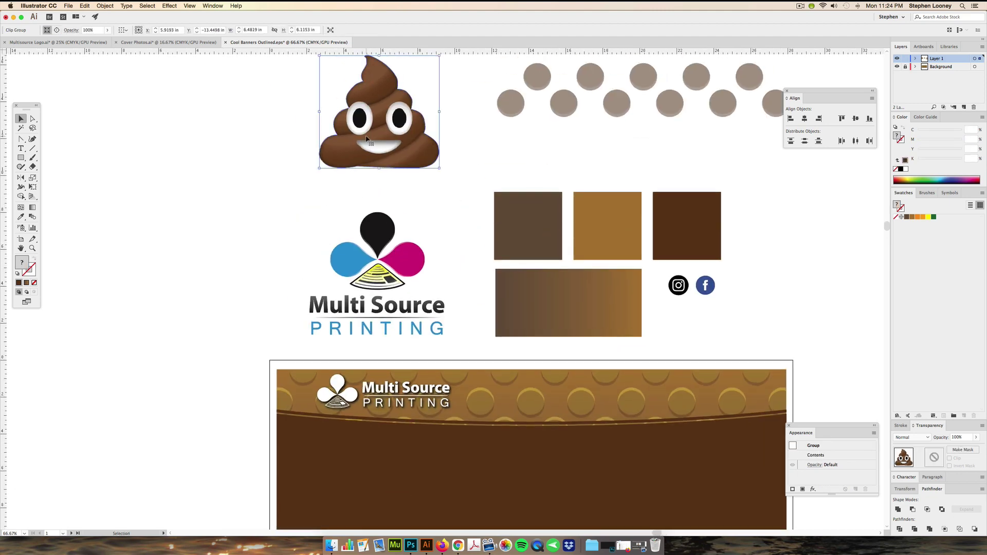
pyautogui.moveTo(379, 130); pyautogui.dragTo(169, 262)
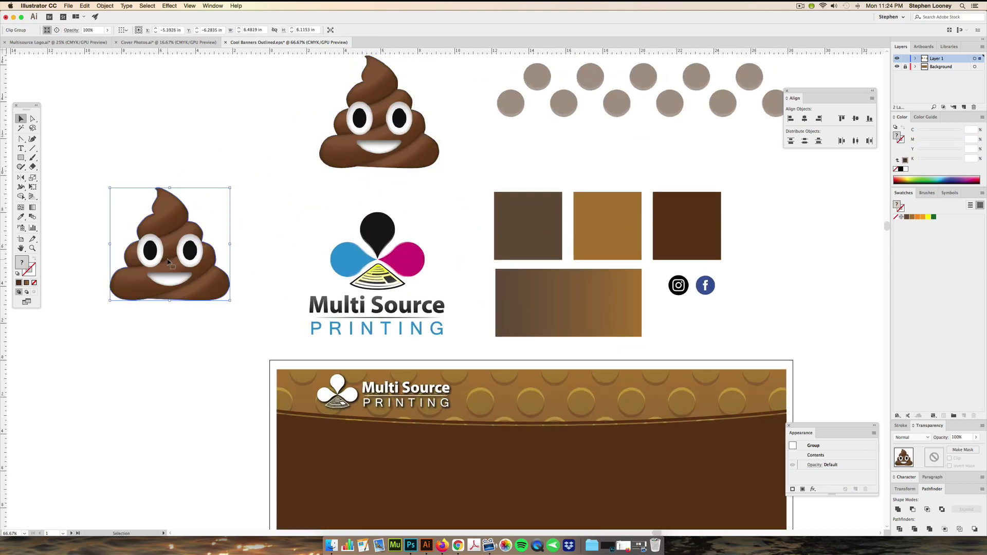
pyautogui.rightClick(168, 263)
pyautogui.click(187, 316)
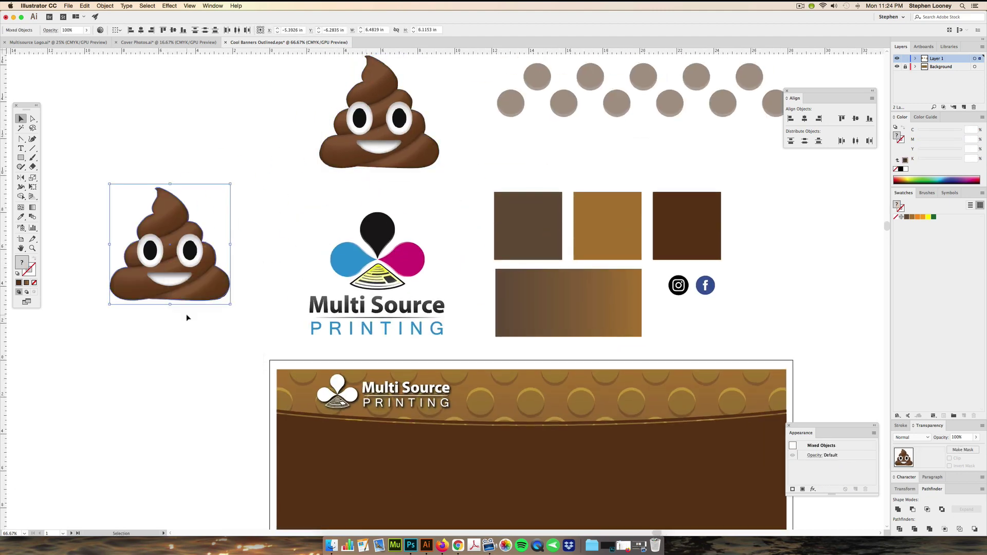
pyautogui.click(251, 230)
pyautogui.moveTo(175, 258); pyautogui.dragTo(161, 289)
pyautogui.press('Delete')
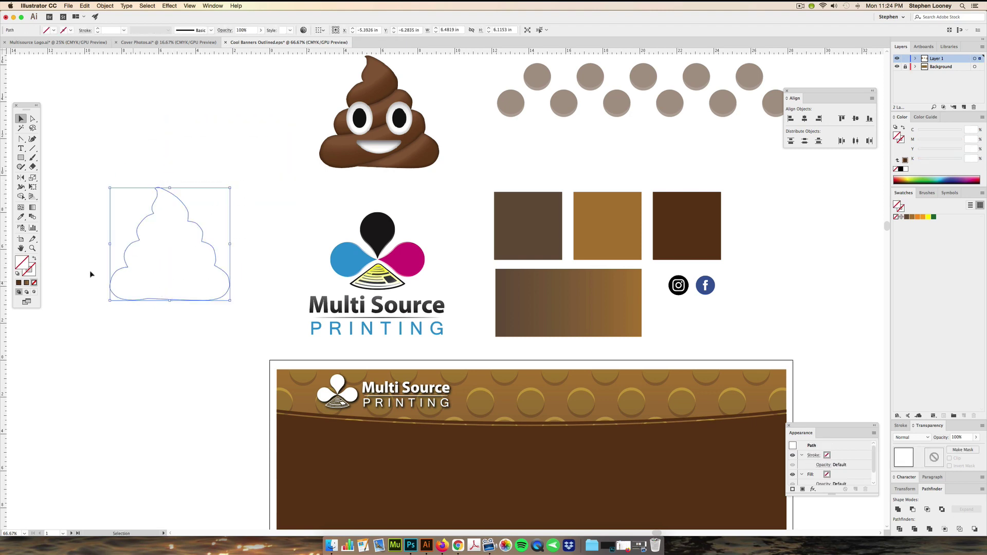
# Step: Fill the emoji outline with the grey-brown sample colour and place it on the panel's top edge beside the logo, about 1.46 in wide
pyautogui.press('space')
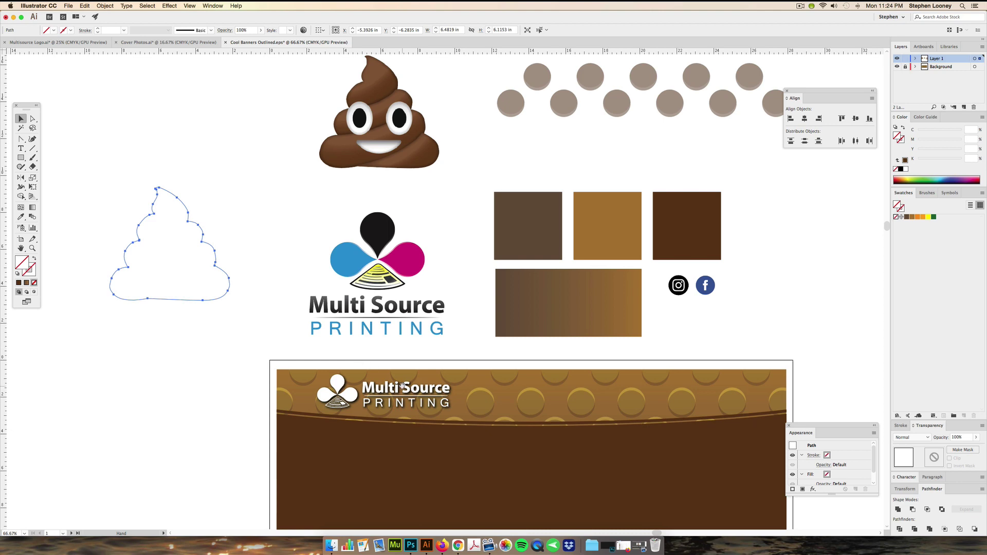
pyautogui.press('i')
pyautogui.click(550, 217)
pyautogui.press('v')
pyautogui.moveTo(195, 268); pyautogui.dragTo(547, 389)
pyautogui.moveTo(582, 310); pyautogui.dragTo(497, 389)
pyautogui.moveTo(492, 442); pyautogui.dragTo(576, 271)
# Step: Duplicate the grey-brown silhouette at even intervals along the panel's top edge, up to the banner's right end
pyautogui.moveTo(391, 289); pyautogui.dragTo(685, 290)
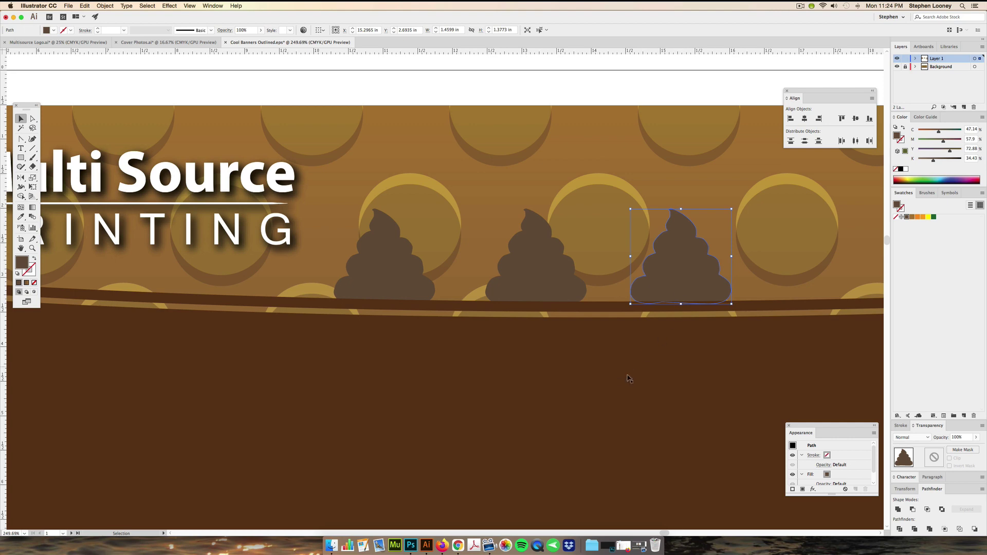
pyautogui.press('super+d')
pyautogui.press('super+minus')
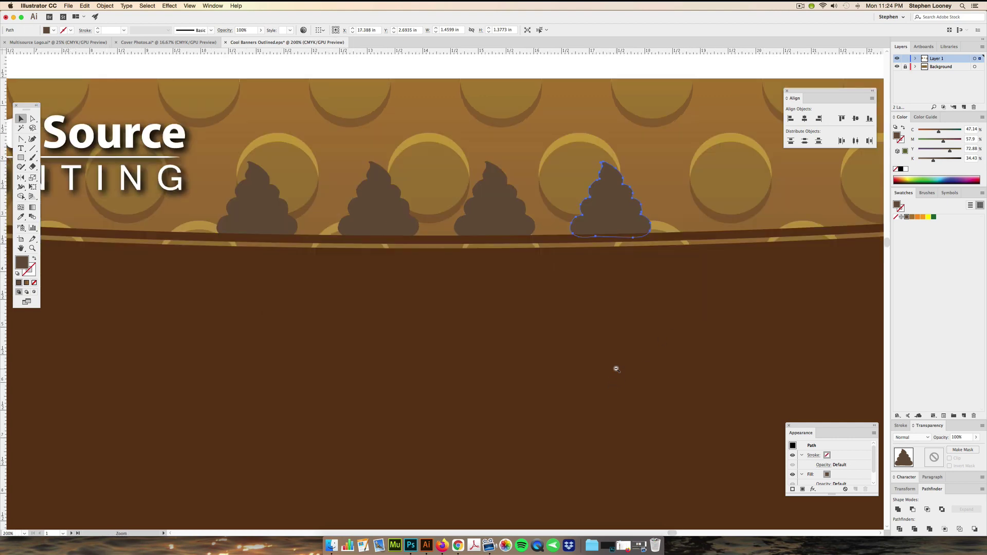
pyautogui.press('super+minus')
pyautogui.press('super+d')
pyautogui.press('super+d')
pyautogui.press('super+d')
pyautogui.press('super+d')
pyautogui.press('super+d')
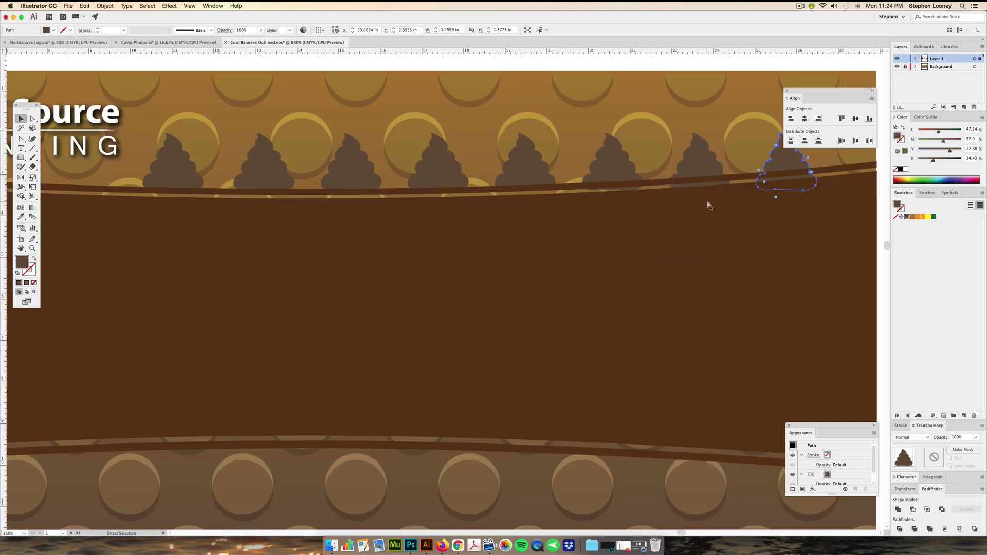
pyautogui.moveTo(718, 205); pyautogui.dragTo(534, 267)
pyautogui.press('super+z')
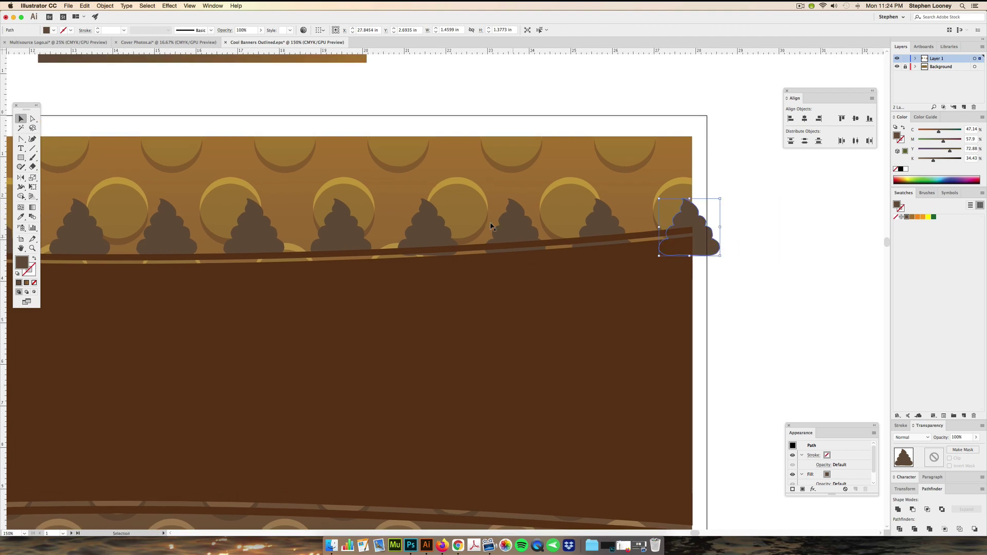
# Step: Tilt the fifth silhouette slightly counterclockwise so its base follows the rising curve of the panel edge
pyautogui.moveTo(410, 221); pyautogui.dragTo(412, 315)
pyautogui.moveTo(344, 304); pyautogui.dragTo(405, 273)
pyautogui.click(373, 305)
pyautogui.moveTo(447, 298); pyautogui.dragTo(499, 242)
pyautogui.moveTo(503, 200); pyautogui.dragTo(497, 197)
pyautogui.click(249, 280)
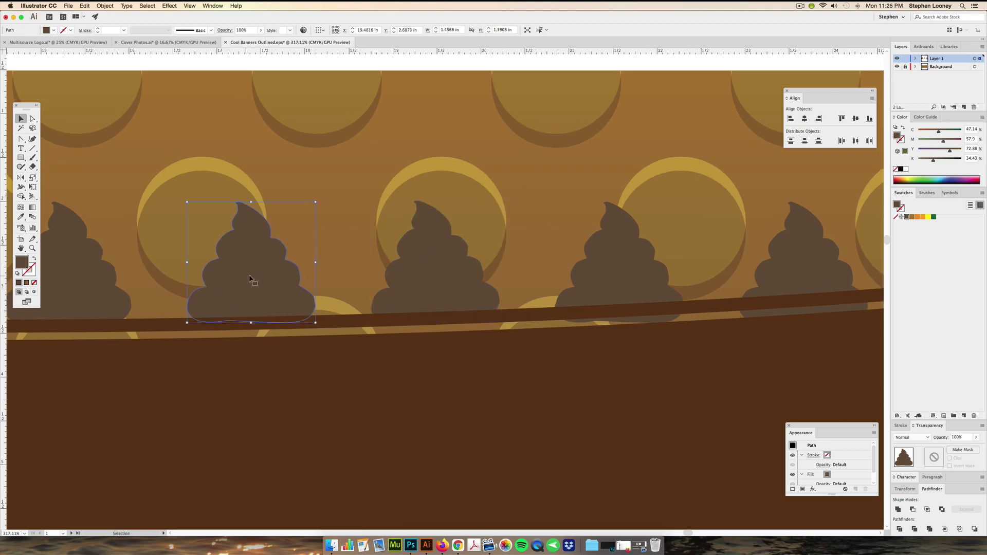
pyautogui.click(614, 259)
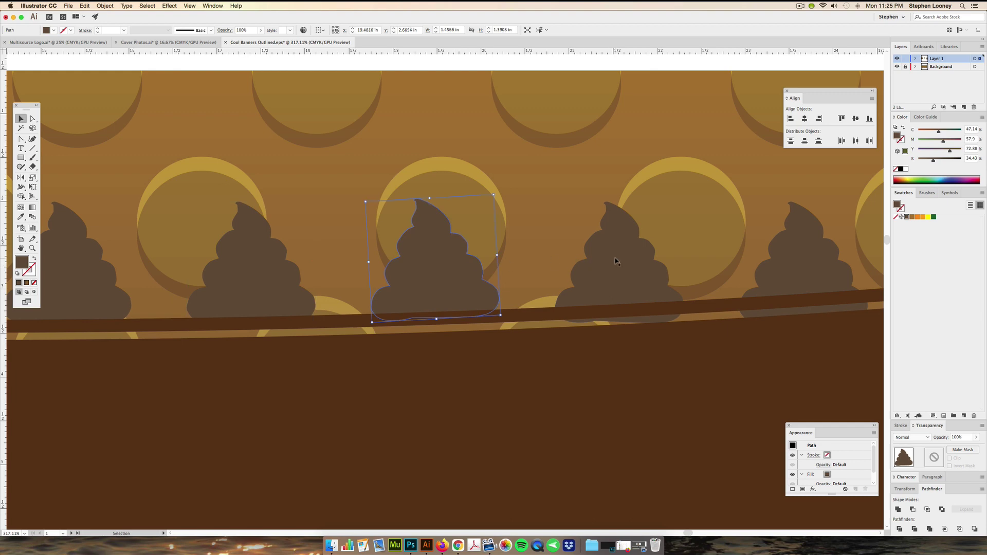
# Step: Raise and tilt the sixth, seventh and eighth silhouettes so their bases follow the curved strip
pyautogui.moveTo(688, 198); pyautogui.dragTo(683, 189)
pyautogui.moveTo(693, 304); pyautogui.dragTo(690, 306)
pyautogui.moveTo(774, 276); pyautogui.dragTo(496, 282)
pyautogui.moveTo(569, 340); pyautogui.dragTo(573, 335)
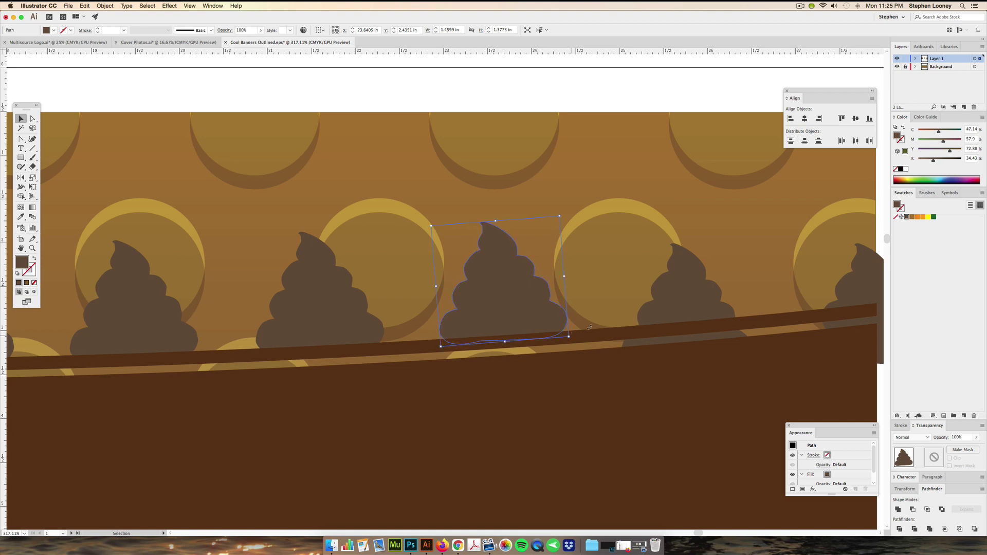
pyautogui.click(664, 279)
pyautogui.moveTo(745, 330); pyautogui.dragTo(749, 324)
# Step: Delete the surplus silhouette that overhangs the banner's right edge
pyautogui.moveTo(697, 288); pyautogui.dragTo(413, 300)
pyautogui.moveTo(582, 303); pyautogui.dragTo(582, 261)
pyautogui.press('Delete')
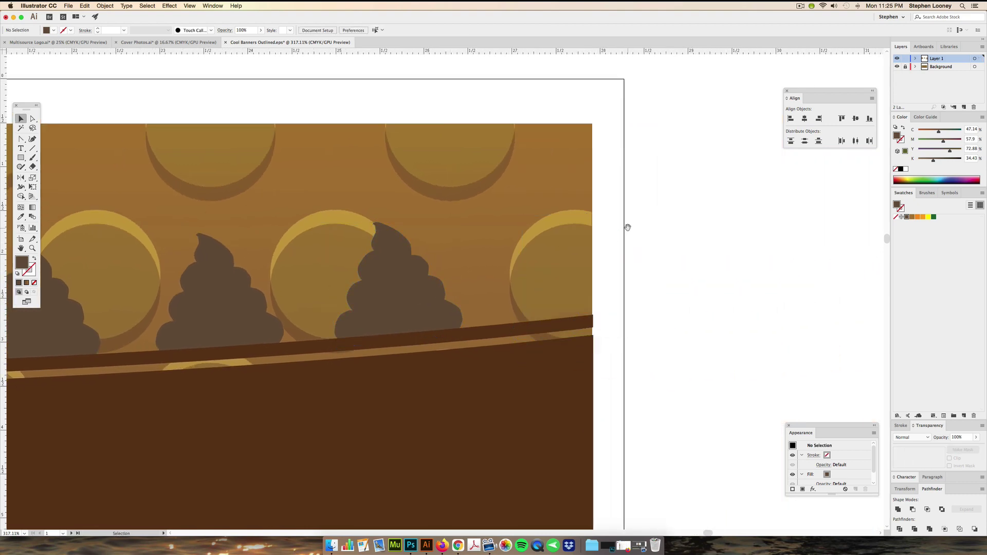
# Step: Merge all eight silhouettes and the thin upper strip into one dark brown shape with Unite
pyautogui.keyDown('alt'); pyautogui.keyDown('super'); pyautogui.click(422, 285); pyautogui.keyUp('super'); pyautogui.keyUp('alt')
pyautogui.keyDown('alt'); pyautogui.keyDown('super'); pyautogui.click(410, 292); pyautogui.keyUp('super'); pyautogui.keyUp('alt')
pyautogui.keyDown('alt'); pyautogui.keyDown('super'); pyautogui.click(399, 294); pyautogui.keyUp('super'); pyautogui.keyUp('alt')
pyautogui.keyDown('alt'); pyautogui.keyDown('super'); pyautogui.click(399, 294); pyautogui.keyUp('super'); pyautogui.keyUp('alt')
pyautogui.keyDown('alt'); pyautogui.keyDown('super'); pyautogui.click(399, 294); pyautogui.keyUp('super'); pyautogui.keyUp('alt')
pyautogui.keyDown('alt'); pyautogui.keyDown('super'); pyautogui.click(399, 294); pyautogui.keyUp('super'); pyautogui.keyUp('alt')
pyautogui.keyDown('alt'); pyautogui.keyDown('super'); pyautogui.click(399, 294); pyautogui.keyUp('super'); pyautogui.keyUp('alt')
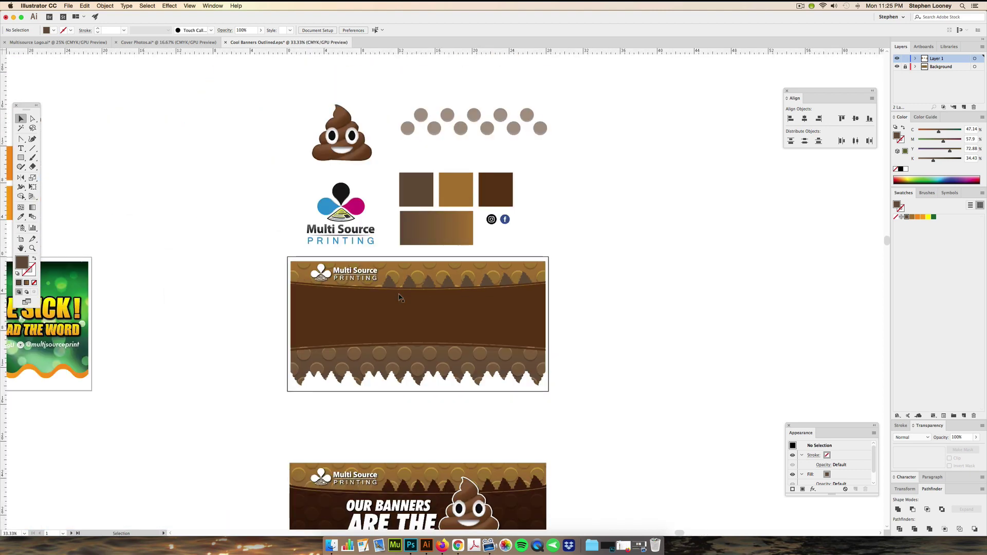
pyautogui.moveTo(407, 316); pyautogui.dragTo(409, 301)
pyautogui.moveTo(453, 256); pyautogui.dragTo(590, 250)
pyautogui.moveTo(549, 282); pyautogui.dragTo(492, 305)
pyautogui.click(201, 324)
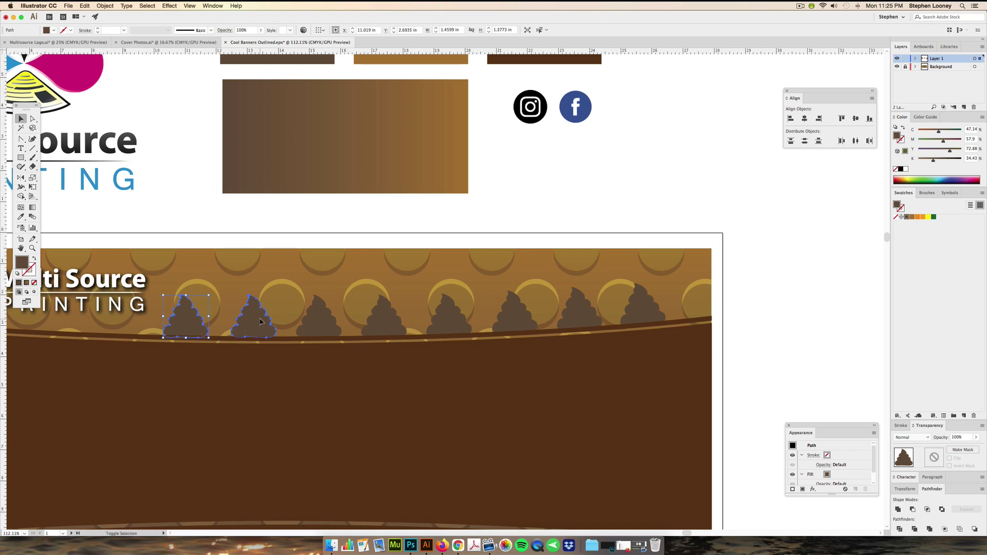
pyautogui.keyDown('shift'); pyautogui.click(260, 322); pyautogui.keyUp('shift')
pyautogui.keyDown('shift'); pyautogui.click(325, 325); pyautogui.keyUp('shift')
pyautogui.keyDown('shift'); pyautogui.click(379, 324); pyautogui.keyUp('shift')
pyautogui.keyDown('shift'); pyautogui.click(442, 322); pyautogui.keyUp('shift')
pyautogui.keyDown('shift'); pyautogui.click(517, 319); pyautogui.keyUp('shift')
pyautogui.keyDown('shift'); pyautogui.click(578, 316); pyautogui.keyUp('shift')
pyautogui.keyDown('shift'); pyautogui.click(642, 317); pyautogui.keyUp('shift')
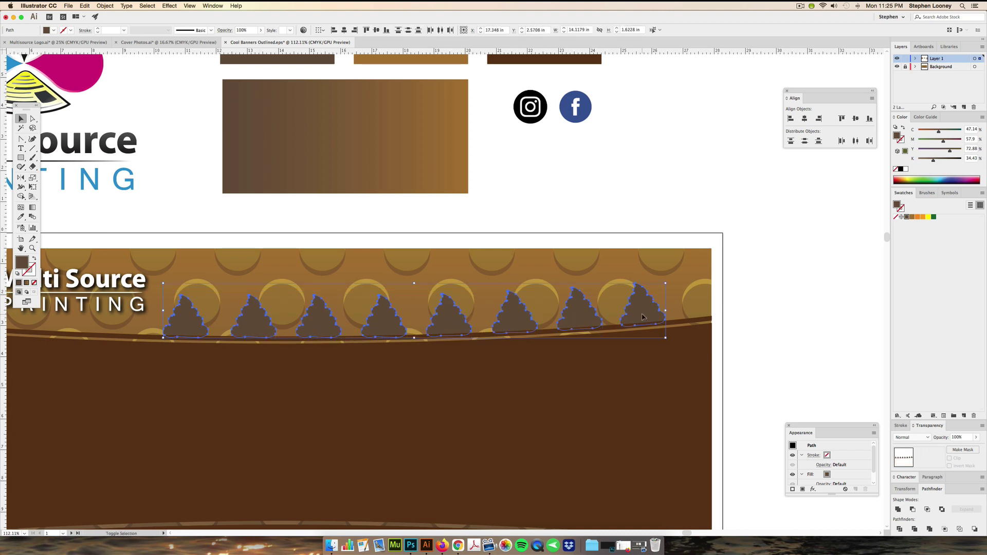
pyautogui.keyDown('shift'); pyautogui.click(684, 324); pyautogui.keyUp('shift')
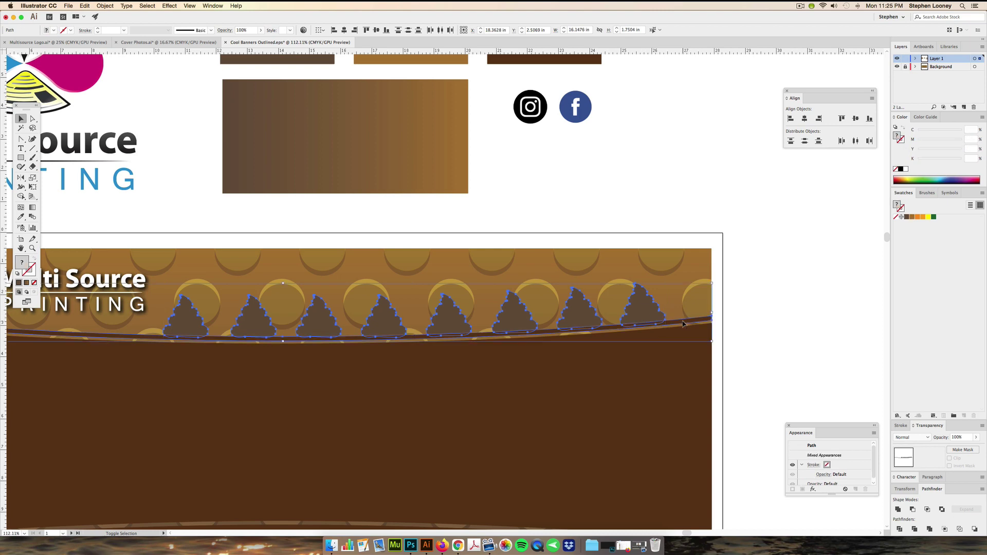
pyautogui.click(898, 510)
pyautogui.click(808, 339)
# Step: Examine the finished reference banner to compare its panel, emoji and text with the new banner
pyautogui.keyDown('alt'); pyautogui.keyDown('super'); pyautogui.click(346, 318); pyautogui.keyUp('super'); pyautogui.keyUp('alt')
pyautogui.keyDown('alt'); pyautogui.keyDown('super'); pyautogui.click(346, 317); pyautogui.keyUp('super'); pyautogui.keyUp('alt')
pyautogui.moveTo(481, 336); pyautogui.dragTo(460, 341)
pyautogui.moveTo(412, 304); pyautogui.dragTo(398, 275)
pyautogui.moveTo(459, 349); pyautogui.dragTo(482, 124)
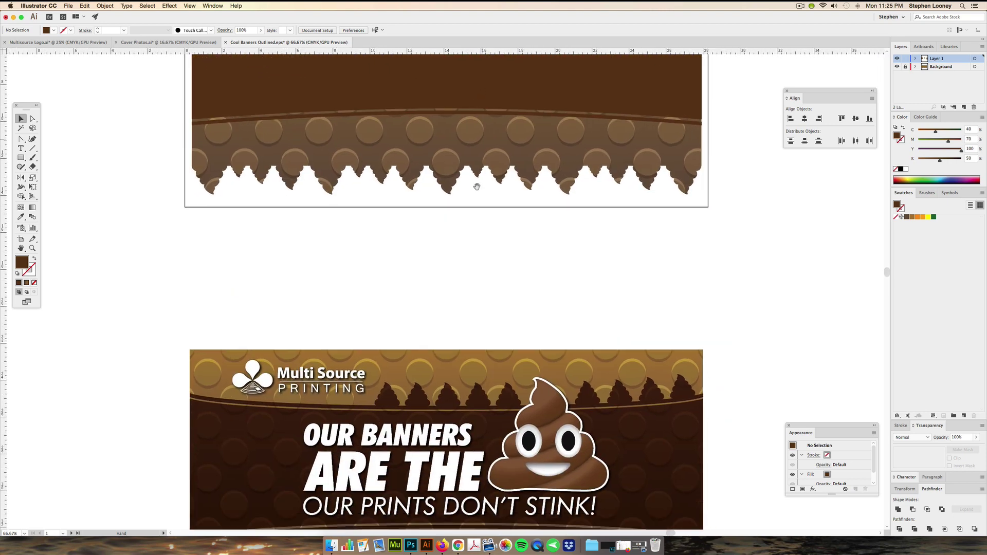
pyautogui.moveTo(449, 256); pyautogui.dragTo(470, 62)
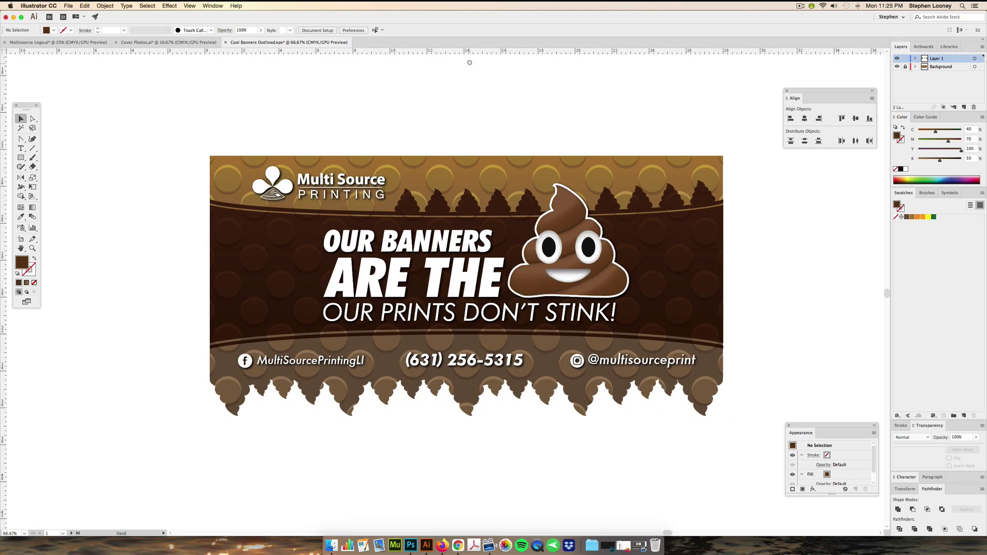
# Step: Copy the Facebook handle, phone number and Instagram handle from the reference banner onto the new banner's lower curved panel
pyautogui.click(295, 364)
pyautogui.keyDown('shift'); pyautogui.click(426, 361); pyautogui.keyUp('shift')
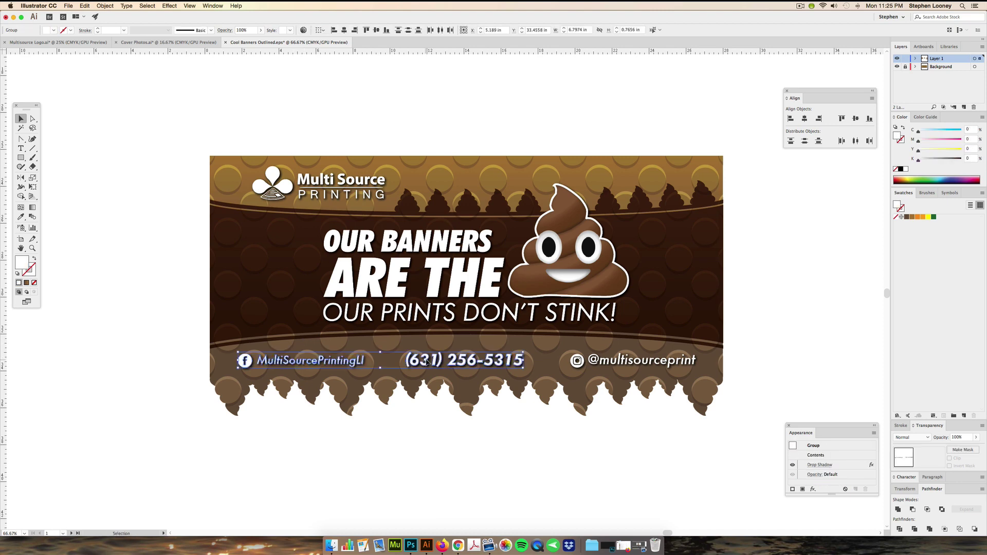
pyautogui.keyDown('shift'); pyautogui.click(643, 360); pyautogui.keyUp('shift')
pyautogui.keyDown('alt'); pyautogui.keyDown('super'); pyautogui.click(467, 264); pyautogui.keyUp('super'); pyautogui.keyUp('alt')
pyautogui.keyDown('alt'); pyautogui.keyDown('super'); pyautogui.click(470, 267); pyautogui.keyUp('super'); pyautogui.keyUp('alt')
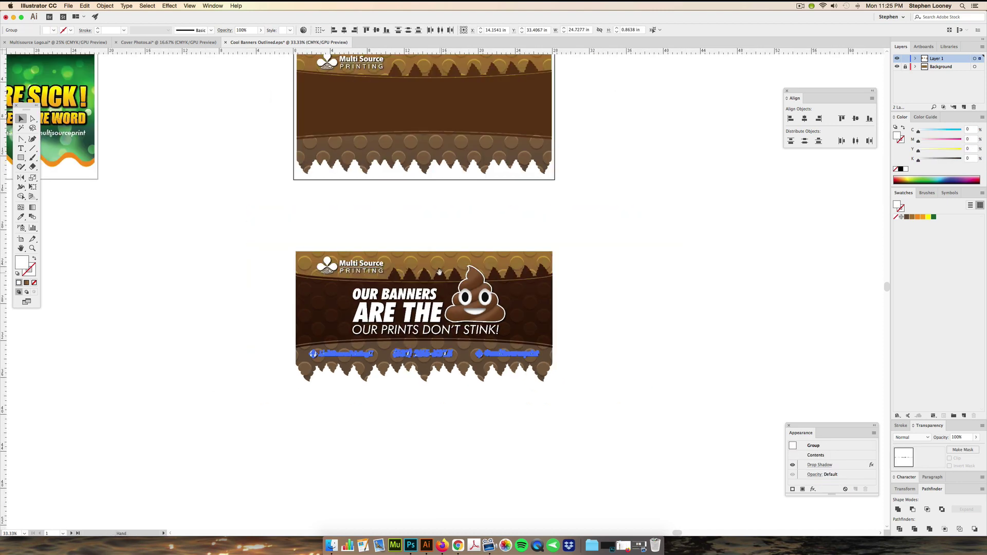
pyautogui.moveTo(438, 273); pyautogui.dragTo(460, 321)
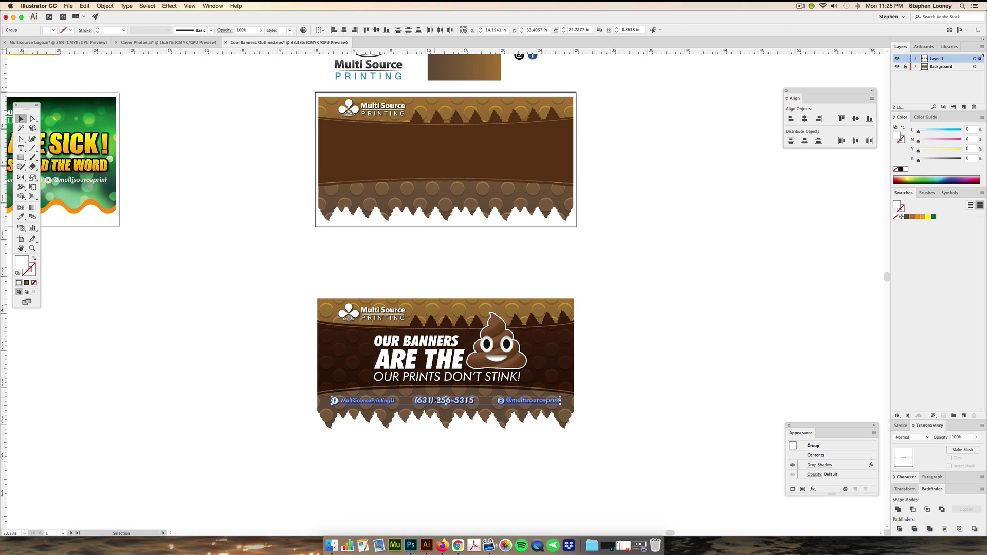
pyautogui.moveTo(438, 403); pyautogui.dragTo(425, 194)
pyautogui.click(453, 255)
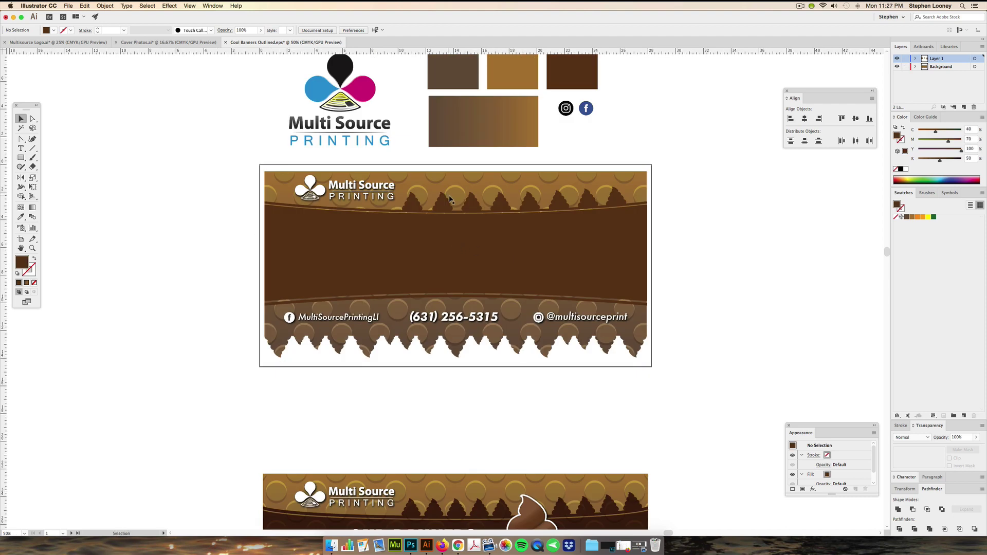
# Step: Group the new banner's dark brown silhouettes, middle panel and strips, and give the group a darkening blend mode over the circle pattern
pyautogui.scroll(3, 470, 220)
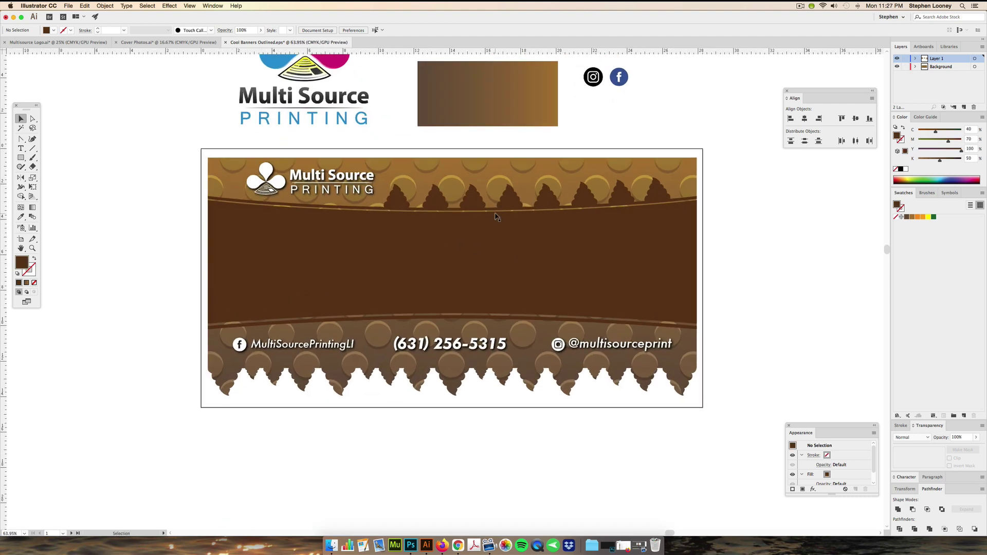
pyautogui.click(474, 202)
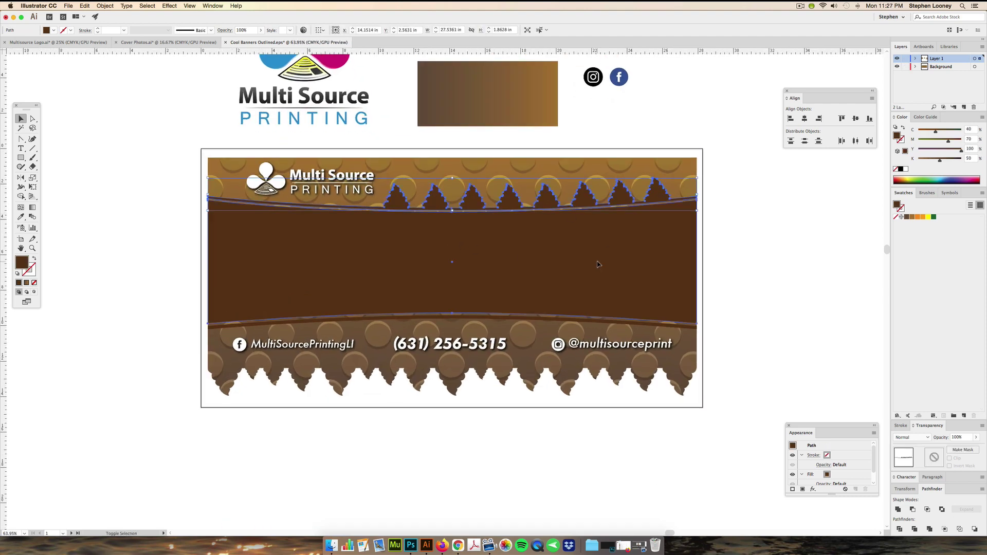
pyautogui.click(581, 287)
pyautogui.press('v')
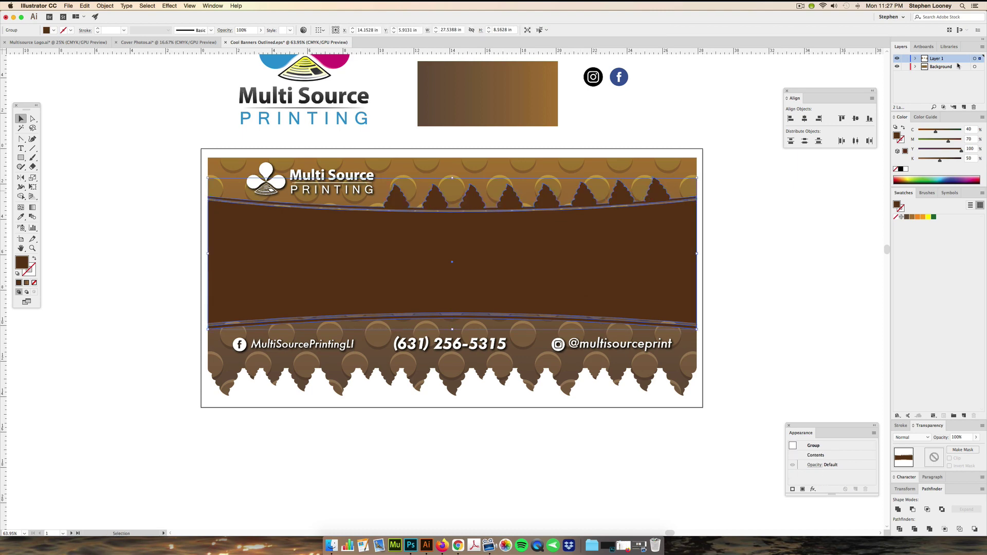
pyautogui.click(914, 436)
pyautogui.click(914, 314)
pyautogui.click(812, 301)
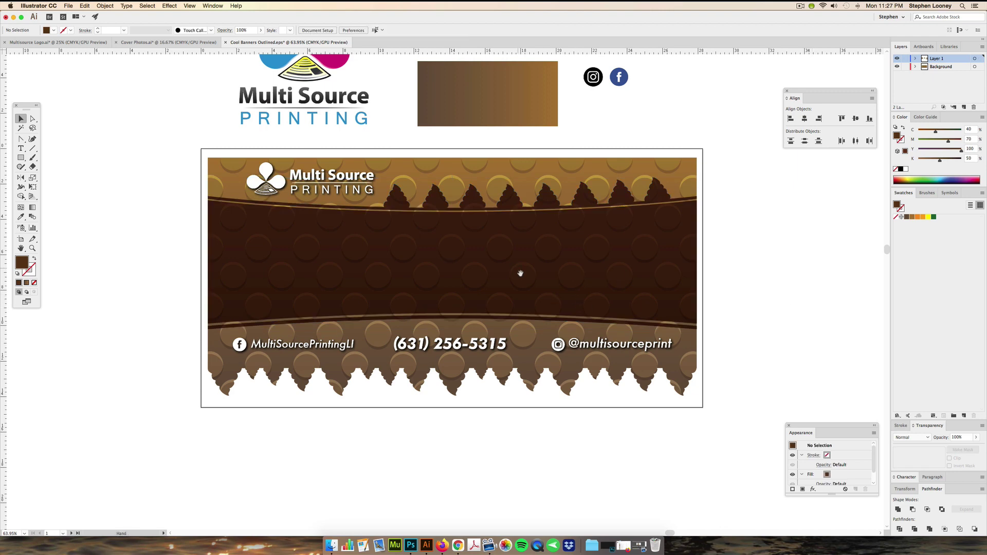
pyautogui.scroll(-2, 541, 292)
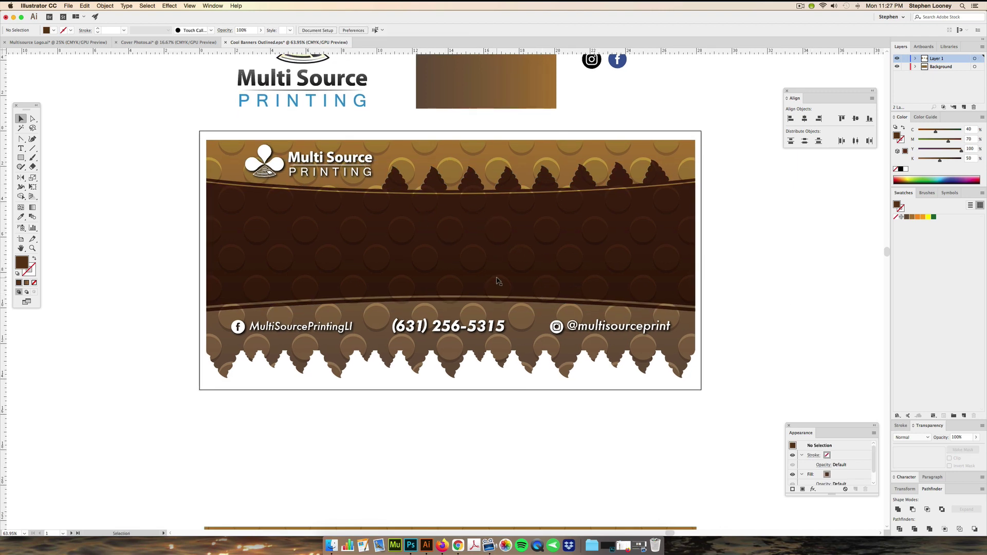
pyautogui.keyDown('alt'); pyautogui.keyDown('super'); pyautogui.click(487, 338); pyautogui.keyUp('super'); pyautogui.keyUp('alt')
pyautogui.keyDown('alt'); pyautogui.keyDown('super'); pyautogui.click(487, 339); pyautogui.keyUp('super'); pyautogui.keyUp('alt')
pyautogui.moveTo(489, 313); pyautogui.dragTo(510, 325)
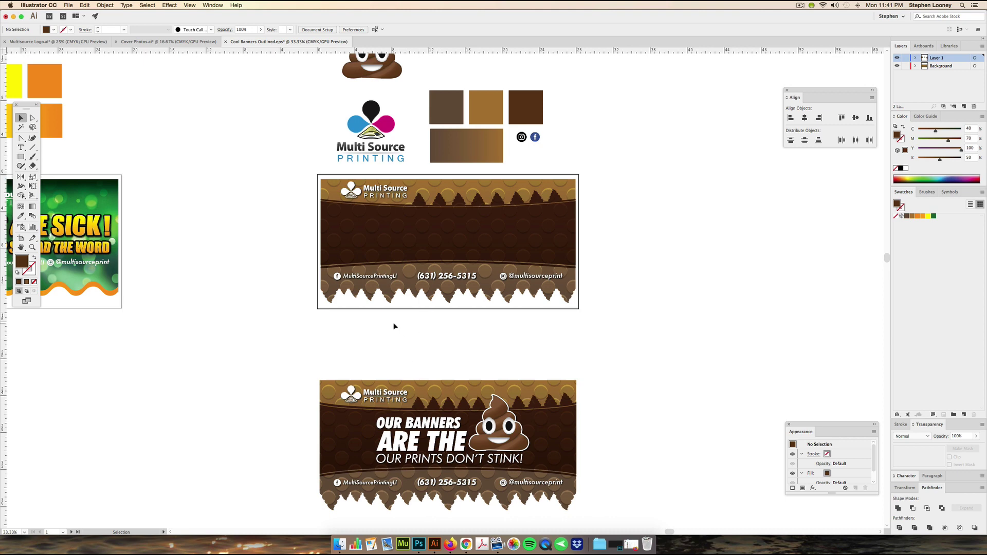
pyautogui.press('t')
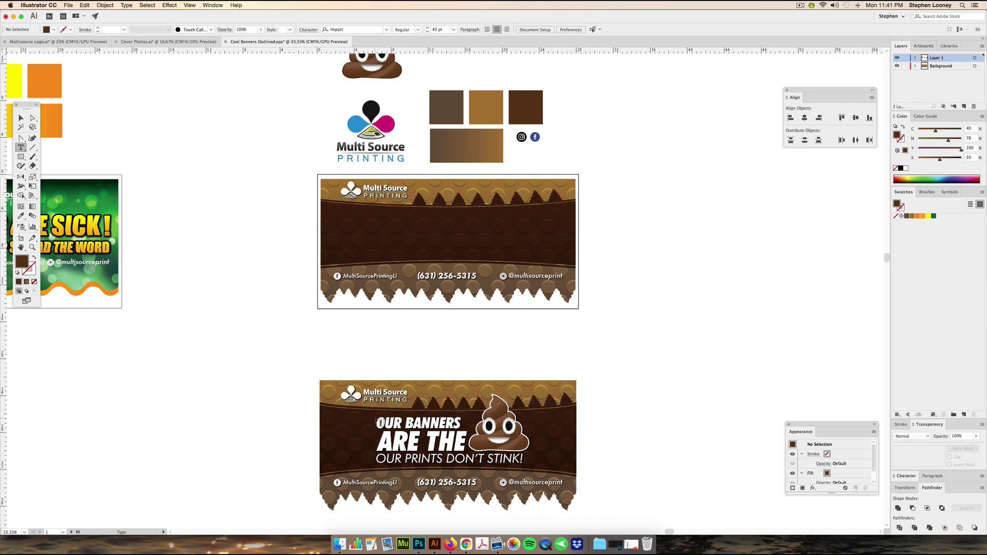
pyautogui.moveTo(396, 430); pyautogui.dragTo(437, 386)
pyautogui.scroll(5, 437, 386)
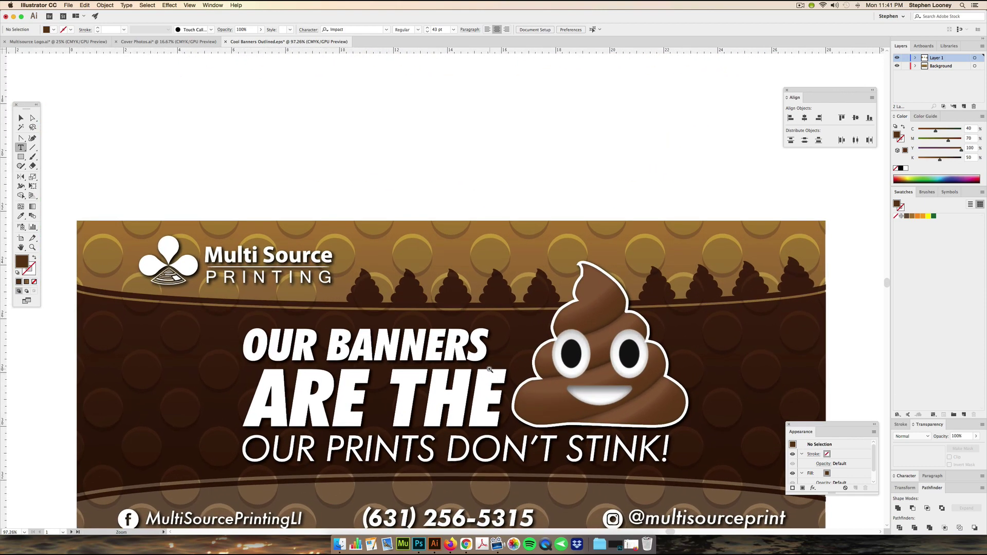
pyautogui.click(314, 353)
pyautogui.press('BackSpace')
pyautogui.press('Escape')
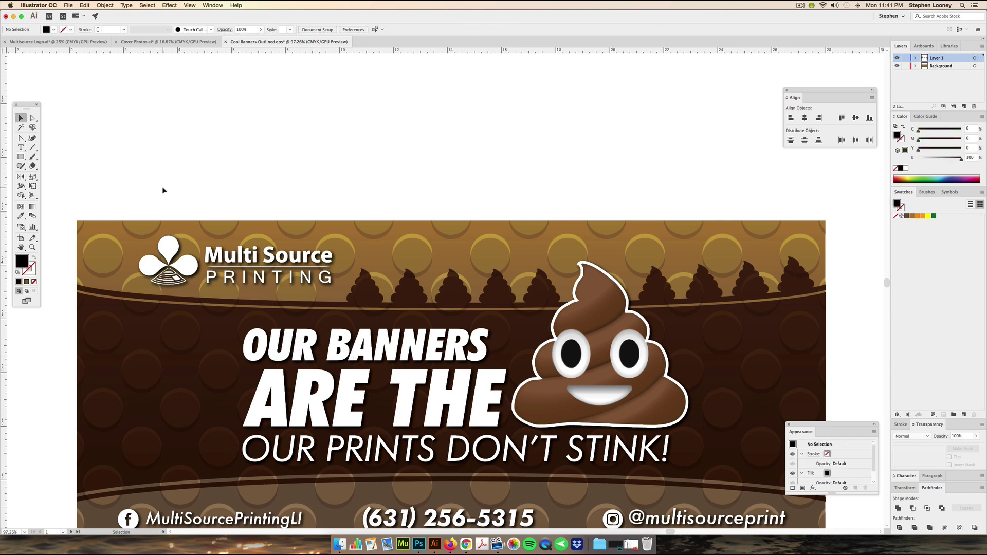
# Step: Try shifting the reference banner's "OUR BANNERS" and "ARE THE" lines to the left, and undo the moves
pyautogui.click(313, 350)
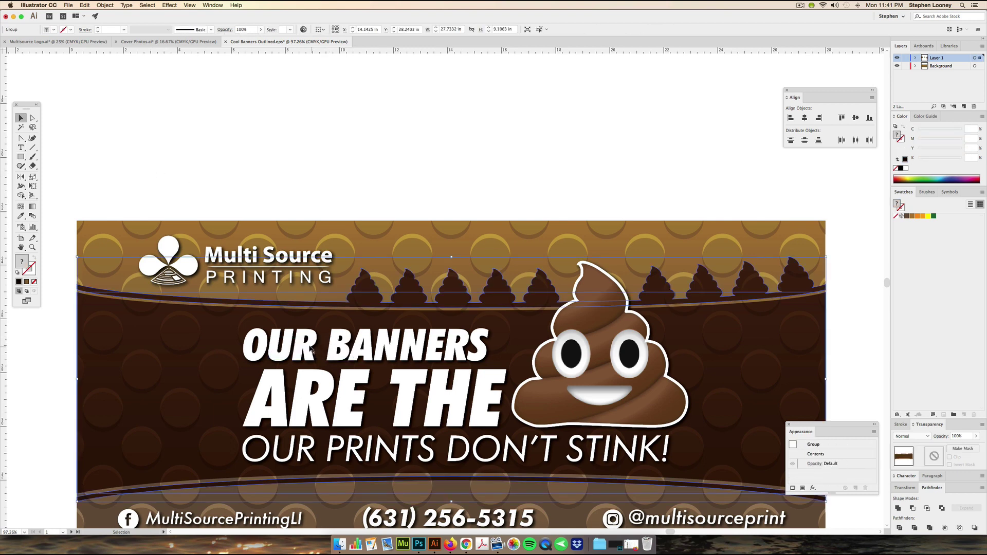
pyautogui.click(317, 136)
pyautogui.moveTo(288, 348)
pyautogui.mouseDown()
pyautogui.moveTo(337, 350)
pyautogui.moveTo(273, 350)
pyautogui.mouseUp()
pyautogui.click(360, 122)
pyautogui.click(306, 214)
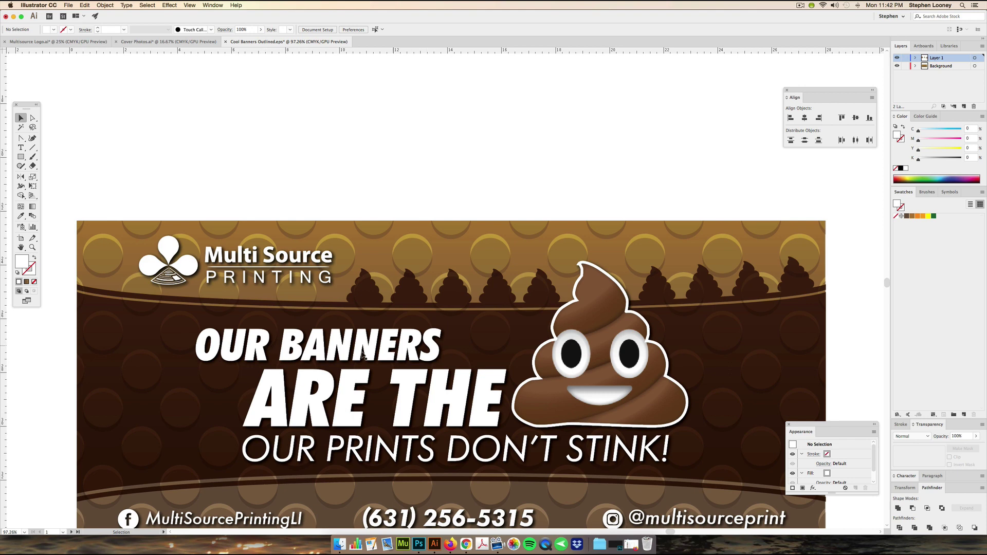
pyautogui.click(273, 343)
pyautogui.keyDown('shift'); pyautogui.click(308, 409); pyautogui.keyUp('shift')
pyautogui.moveTo(309, 409); pyautogui.dragTo(244, 406)
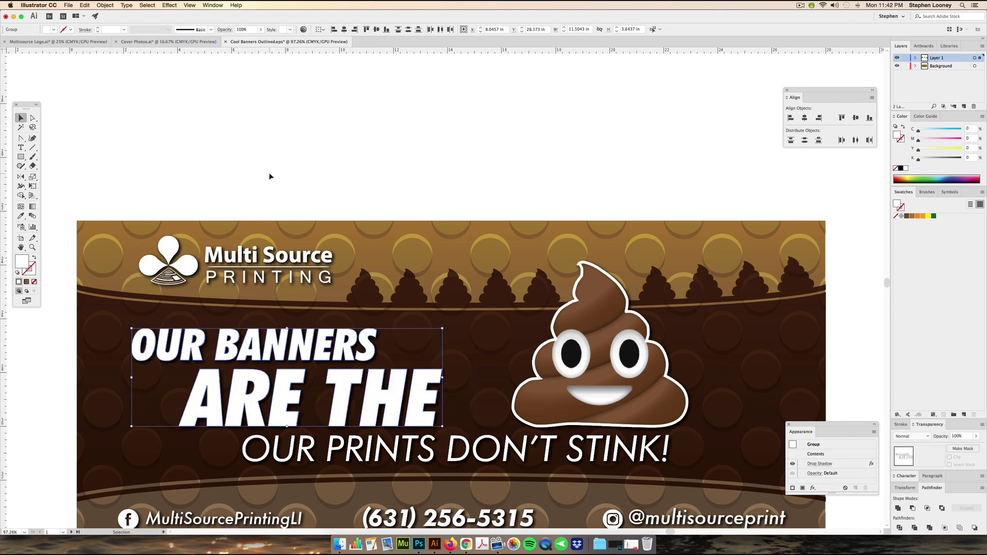
pyautogui.click(291, 181)
pyautogui.press('super+z')
pyautogui.press('super+z')
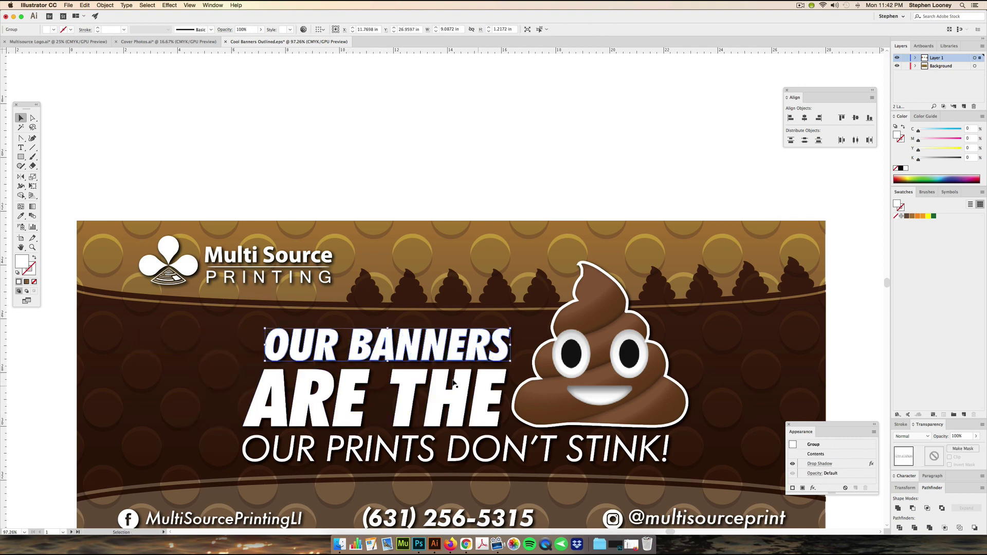
# Step: Try moving the large poop emoji to the reference banner's right edge, and undo the move
pyautogui.click(578, 153)
pyautogui.click(598, 308)
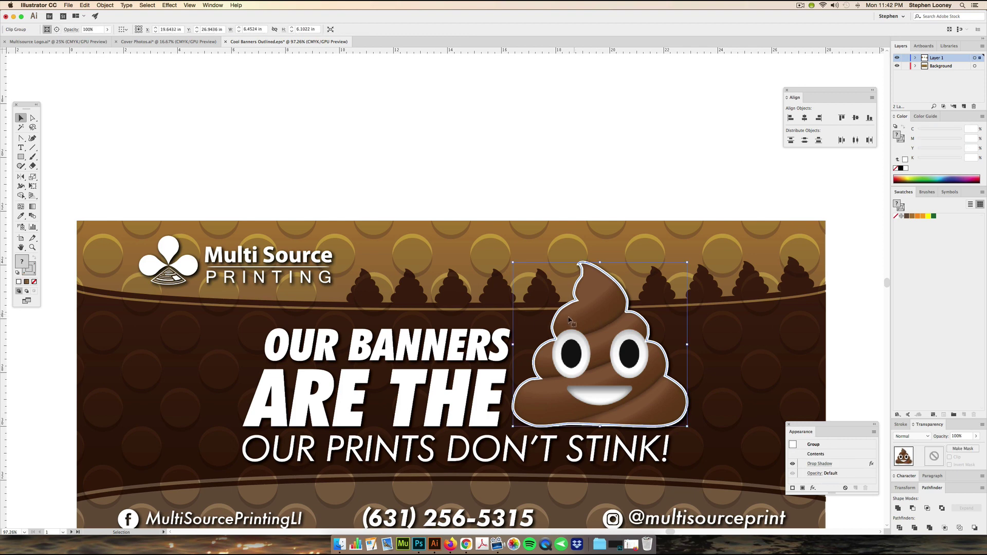
pyautogui.hscroll(2, 520, 324)
pyautogui.click(538, 167)
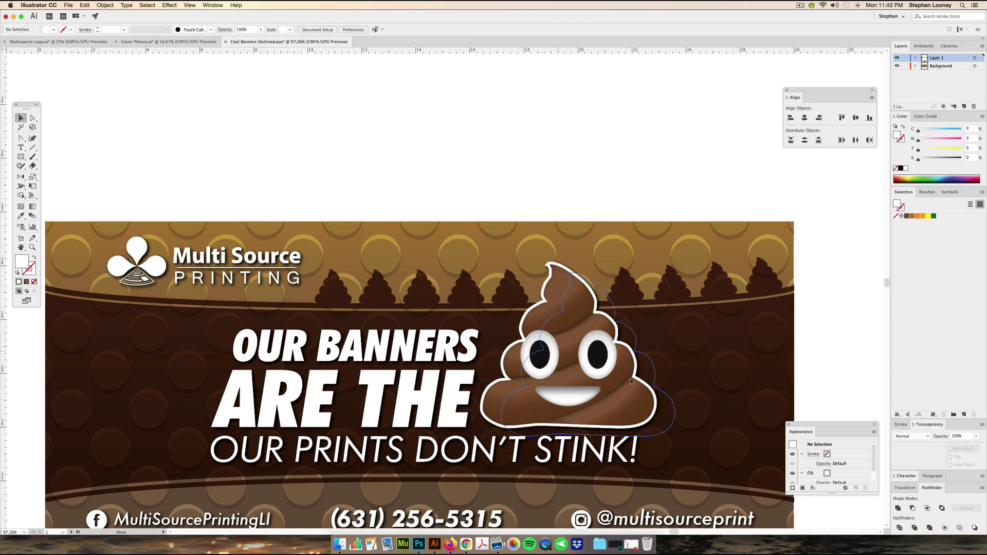
pyautogui.moveTo(558, 353); pyautogui.dragTo(694, 379)
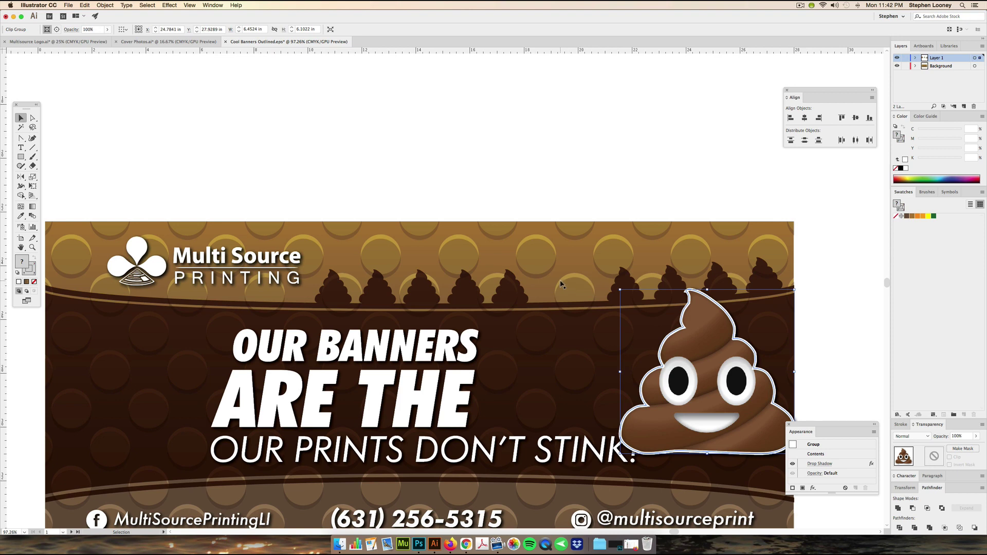
pyautogui.press('super+z')
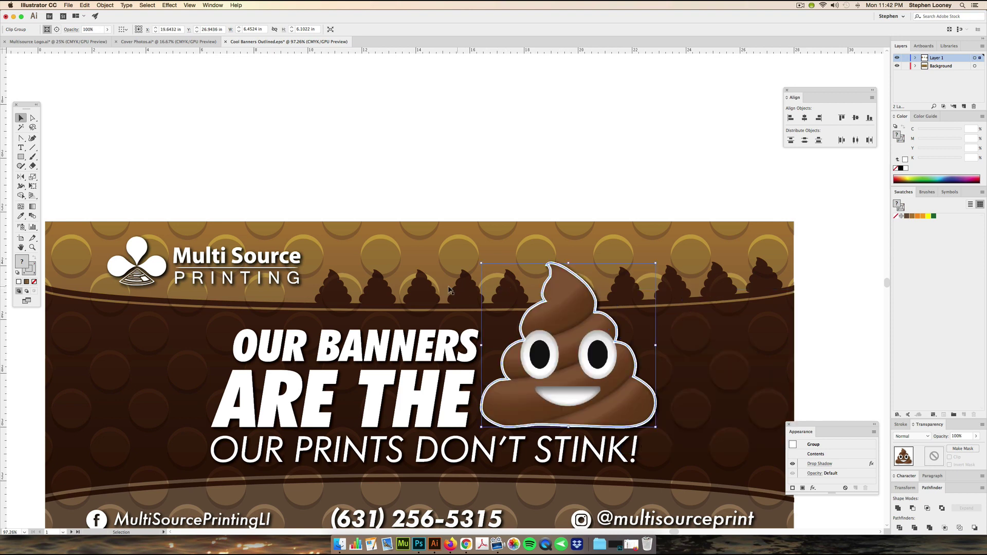
pyautogui.click(432, 291)
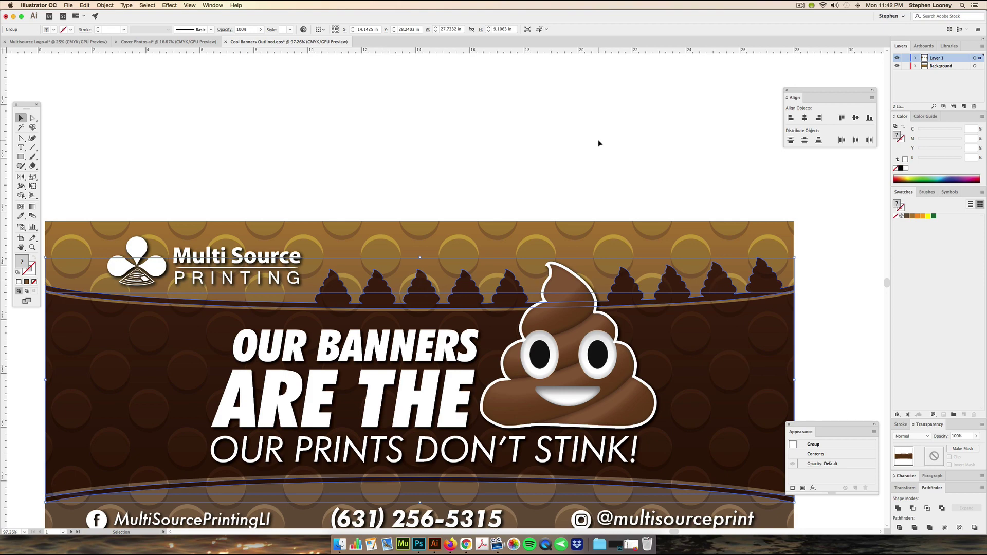
pyautogui.scroll(-10, 579, 410)
pyautogui.scroll(11, 532, 298)
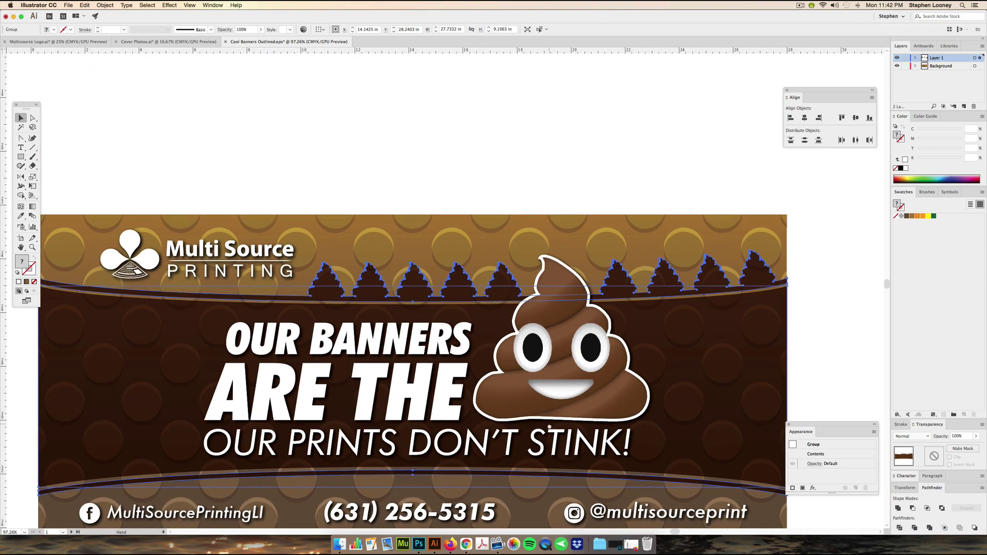
pyautogui.press('super+shift+a')
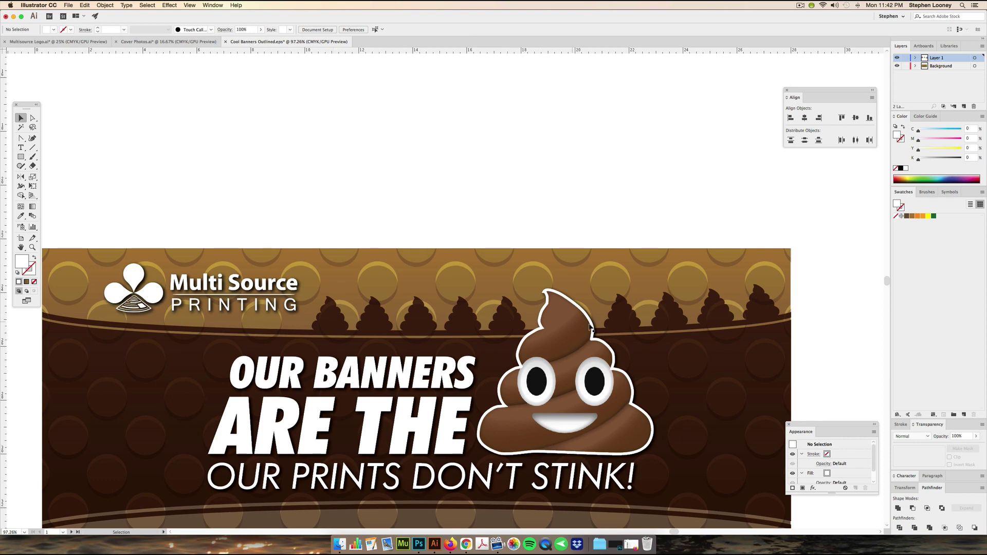
# Step: Copy the white-outlined poop emoji from the reference banner to the new banner's right half, in front of the brown panel and slightly lowered
pyautogui.press('super+minus')
pyautogui.press('super+minus')
pyautogui.press('super+minus')
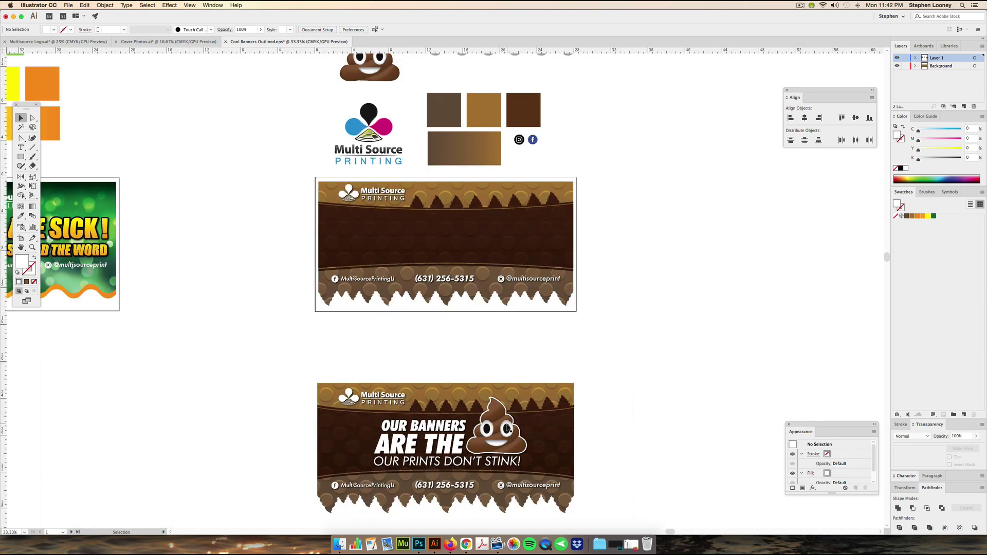
pyautogui.moveTo(506, 428); pyautogui.dragTo(521, 215)
pyautogui.scroll(5, 468, 221)
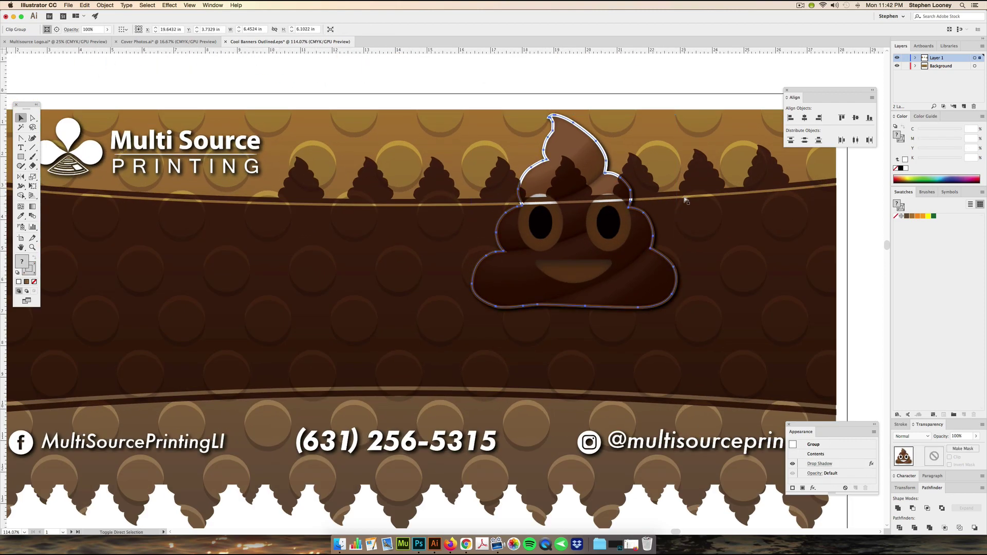
pyautogui.press('super+minus')
pyautogui.moveTo(556, 264); pyautogui.dragTo(556, 293)
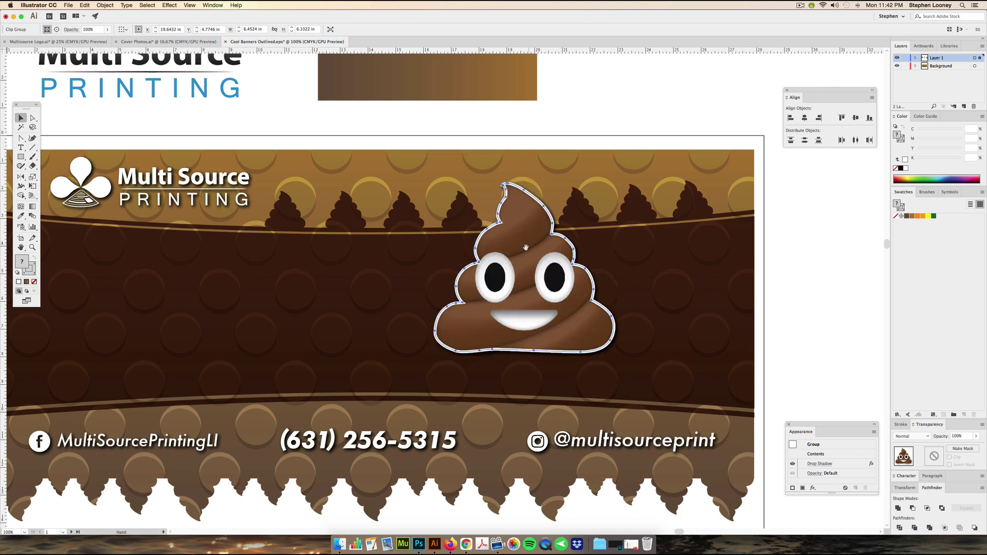
# Step: Shift the reference banner's "OUR BANNERS" line slightly left above "ARE THE" and examine the headline arrangement up close
pyautogui.press('super+minus')
pyautogui.press('super+minus')
pyautogui.scroll(-3, 621, 201)
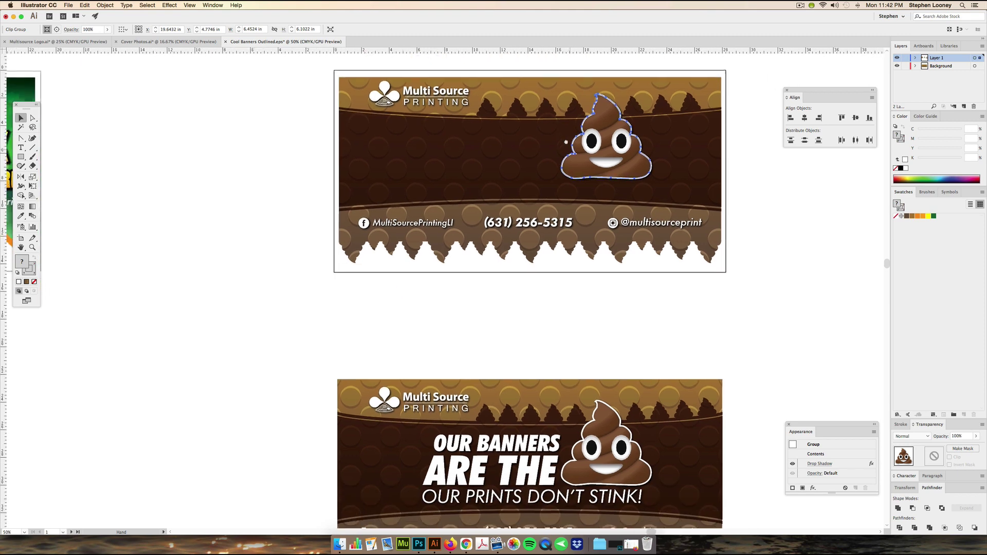
pyautogui.moveTo(424, 177); pyautogui.dragTo(413, 184)
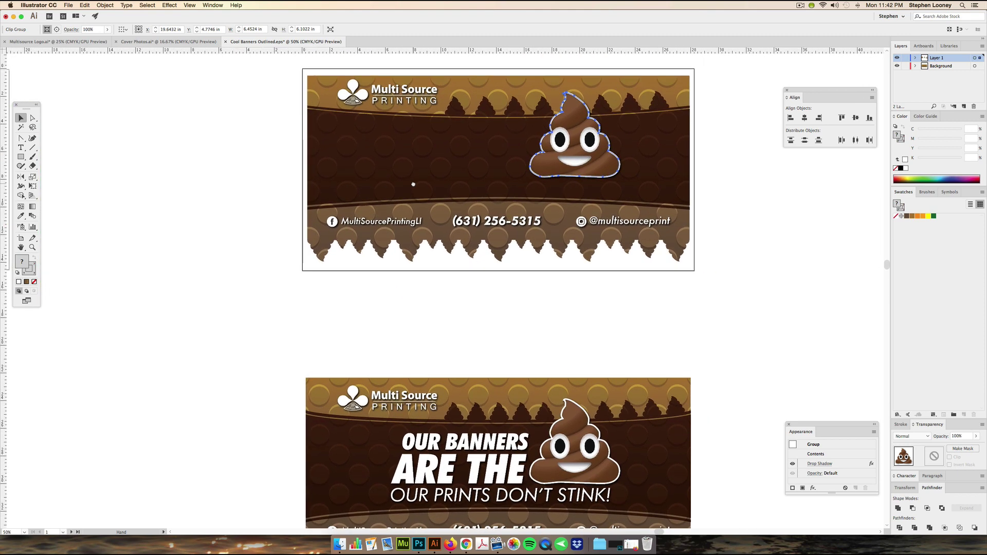
pyautogui.scroll(-5, 414, 184)
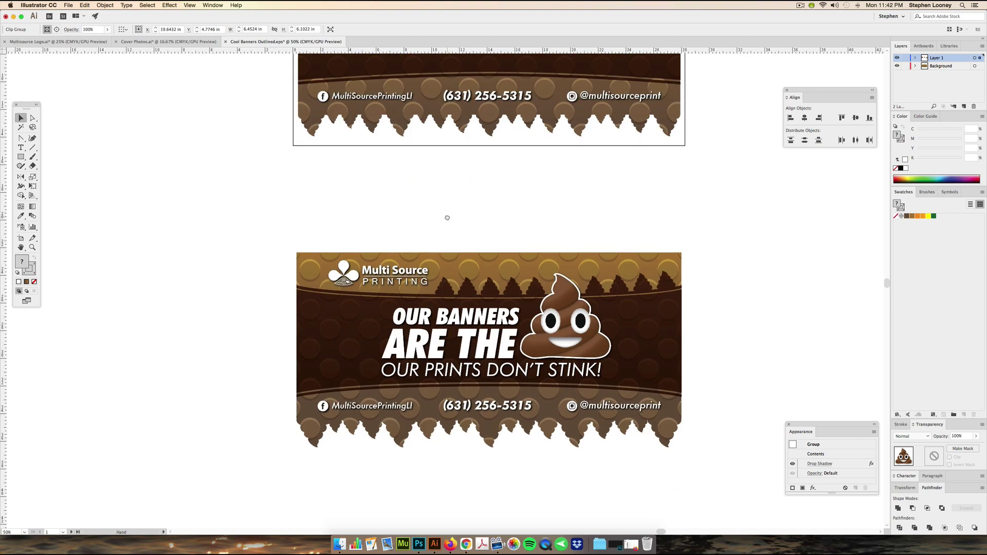
pyautogui.scroll(2, 440, 240)
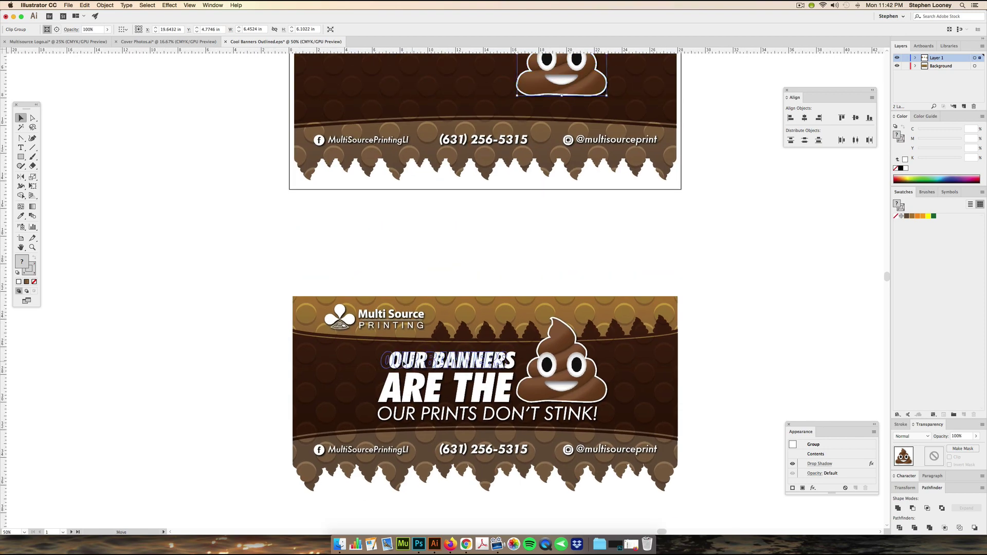
pyautogui.click(425, 234)
pyautogui.scroll(3, 444, 362)
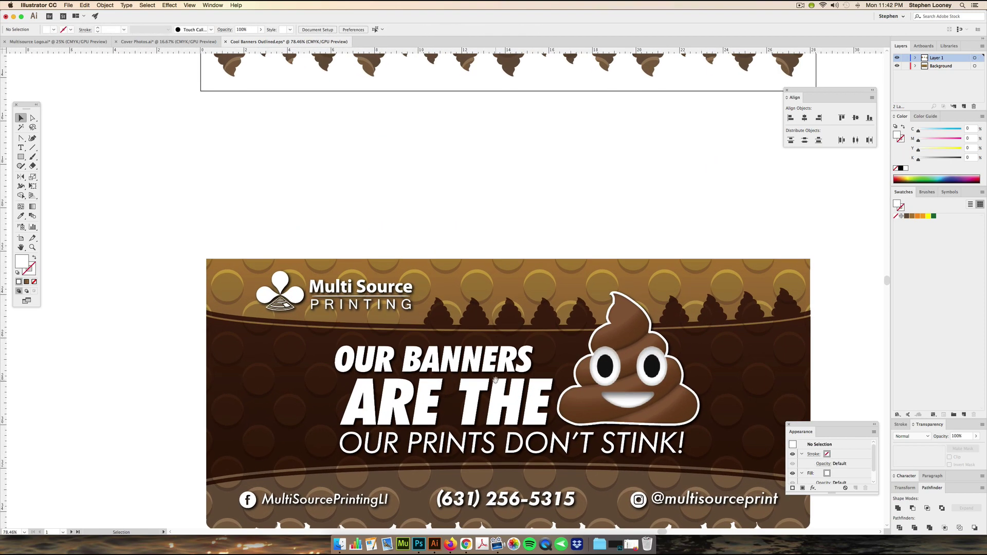
pyautogui.scroll(3, 496, 383)
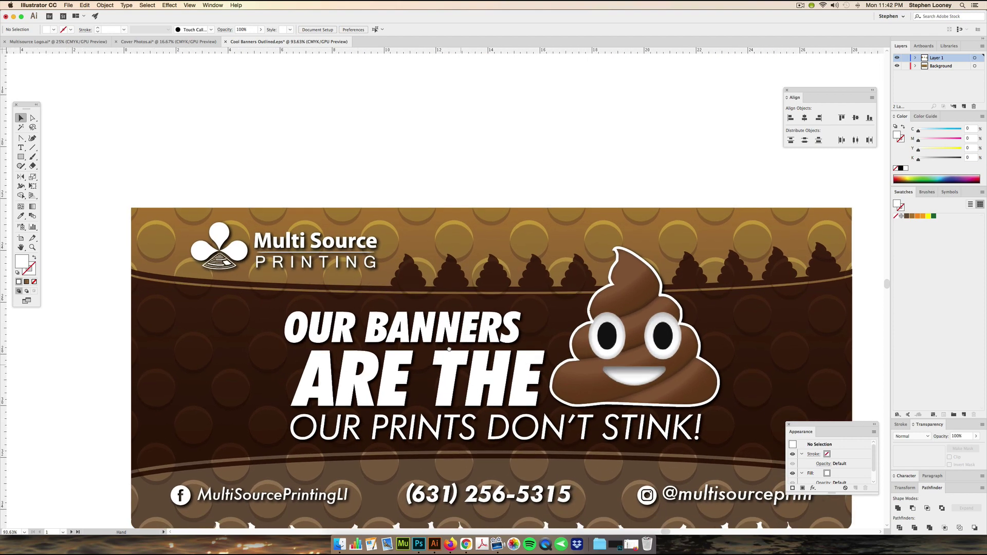
pyautogui.scroll(3, 456, 359)
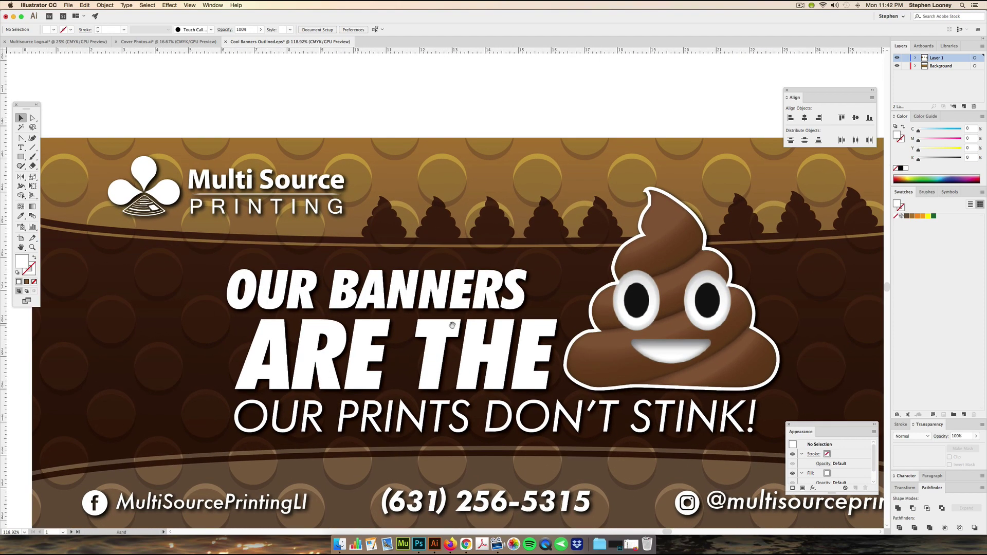
pyautogui.moveTo(452, 325); pyautogui.dragTo(450, 331)
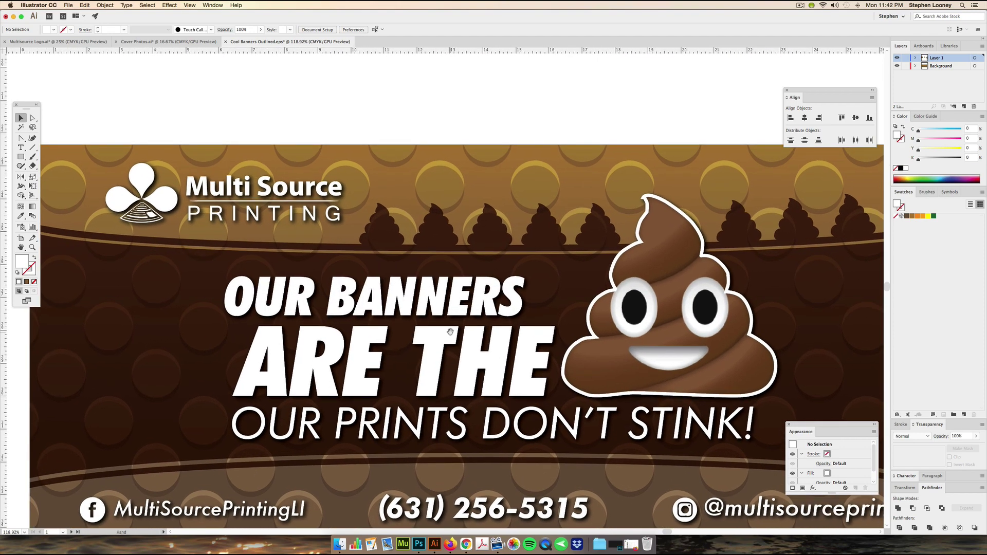
# Step: Shift the reference banner's "OUR BANNERS" line slightly right and add a vertical guide at the left edge of the "OUR PRINTS DON'T STINK!" line
pyautogui.click(331, 309)
pyautogui.hscroll(5, 404, 401)
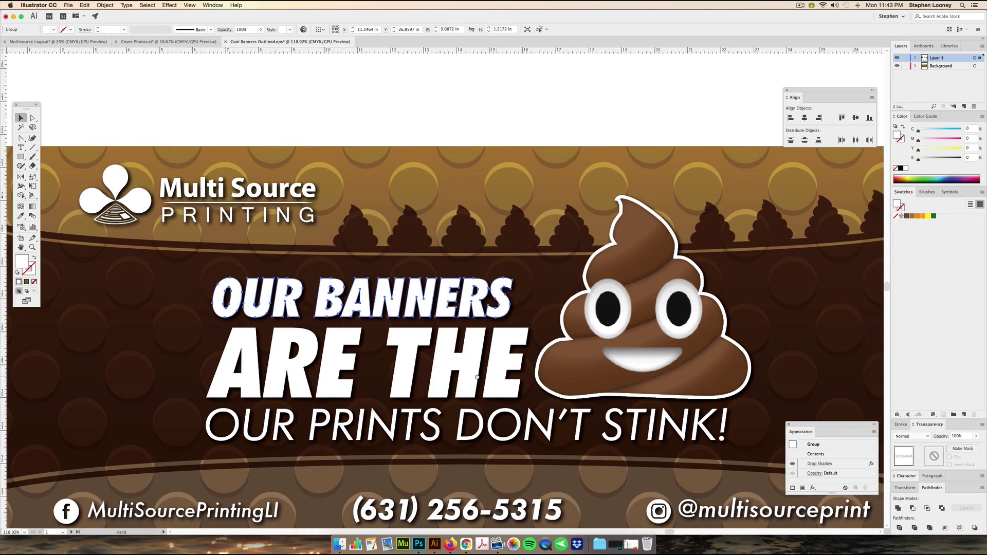
pyautogui.scroll(5, 279, 436)
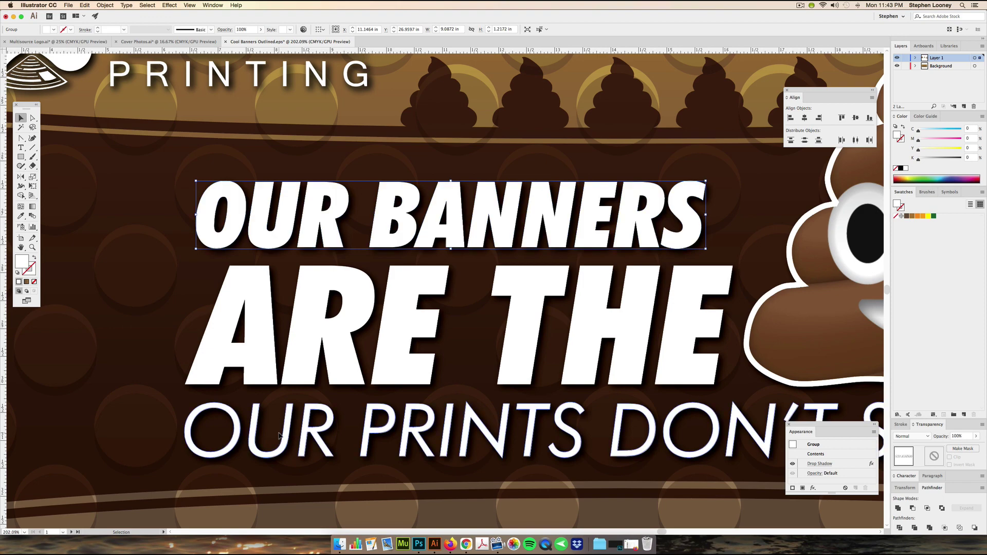
pyautogui.moveTo(260, 446)
pyautogui.mouseDown()
pyautogui.moveTo(261, 385)
pyautogui.moveTo(260, 430)
pyautogui.mouseUp()
pyautogui.press('super+z')
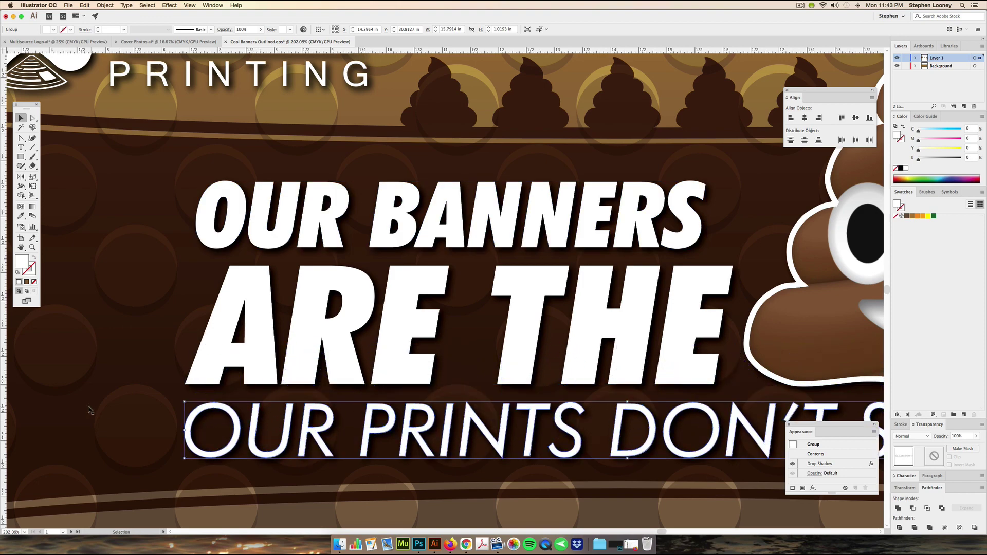
pyautogui.moveTo(3, 403); pyautogui.dragTo(186, 398)
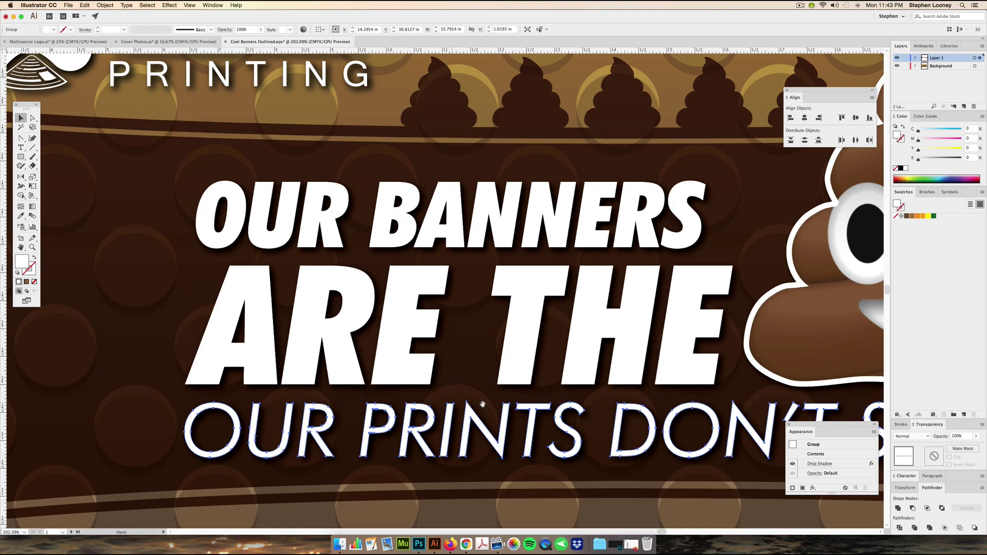
# Step: Scale the reference banner's large poop emoji down slightly and shift it a little to the right
pyautogui.hscroll(10, 478, 436)
pyautogui.press('super+minus')
pyautogui.press('super+minus')
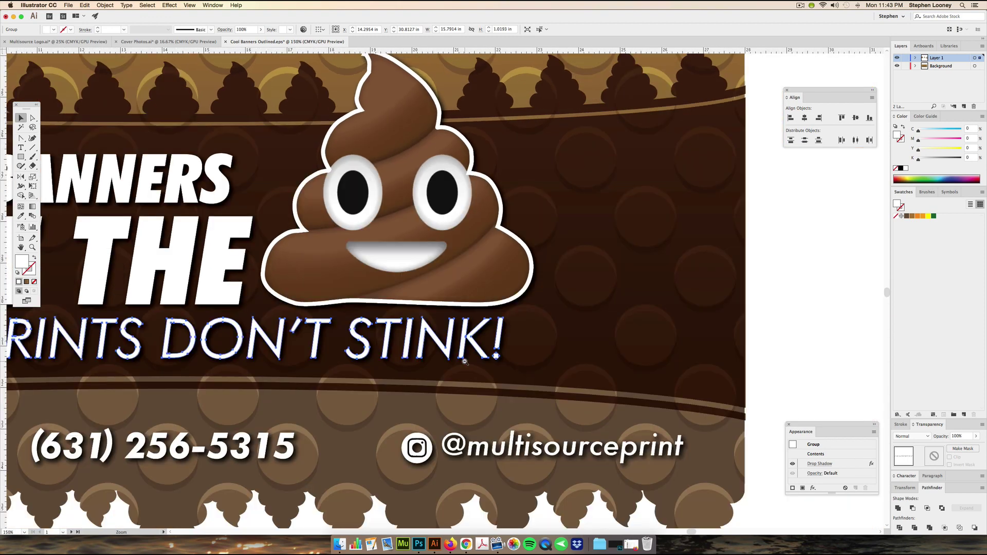
pyautogui.moveTo(435, 245); pyautogui.dragTo(542, 361)
pyautogui.click(533, 337)
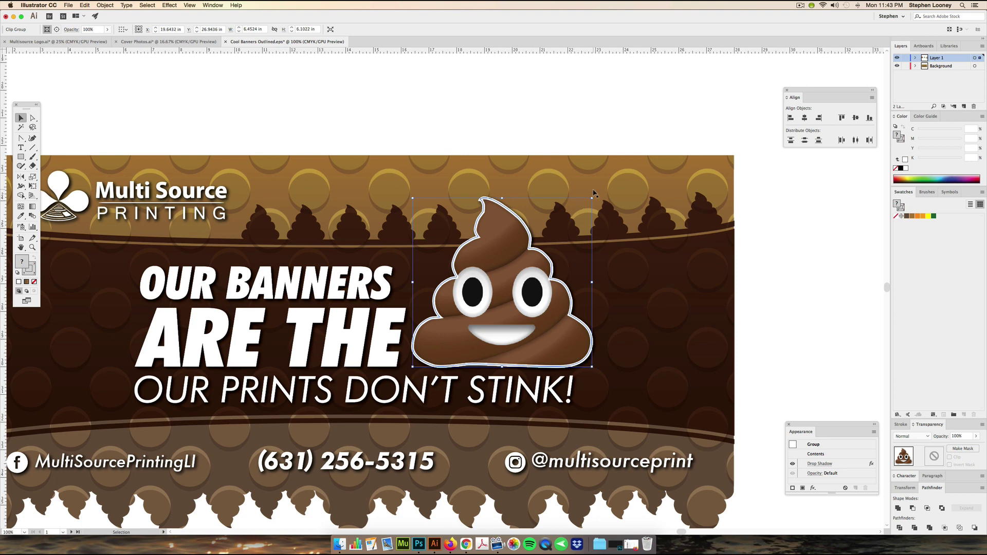
pyautogui.moveTo(593, 197); pyautogui.dragTo(586, 203)
pyautogui.moveTo(520, 273); pyautogui.dragTo(525, 274)
# Step: Enlarge the "OUR PRINTS DON'T STINK!" line until it ends at the emoji's right edge, and examine the whole banner
pyautogui.click(573, 378)
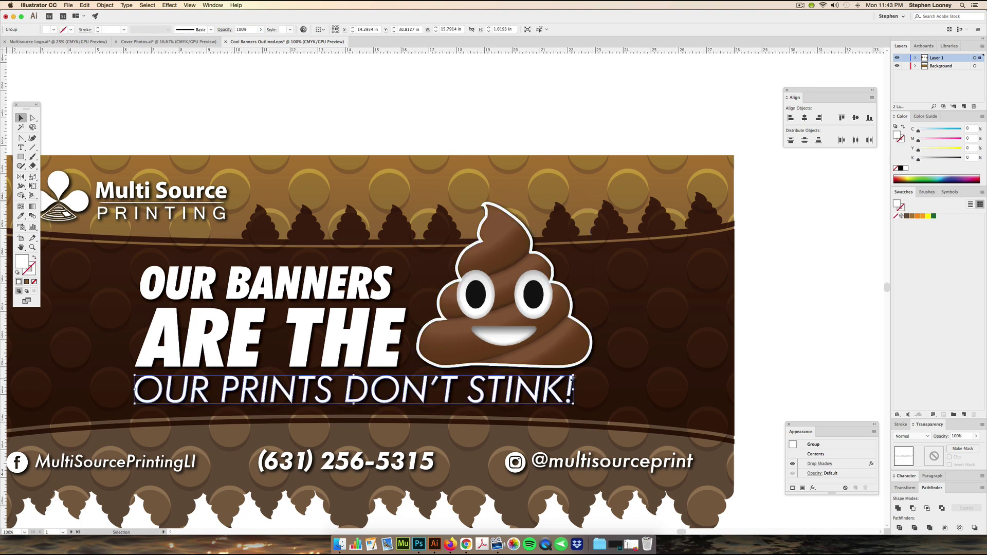
pyautogui.moveTo(574, 377); pyautogui.dragTo(589, 374)
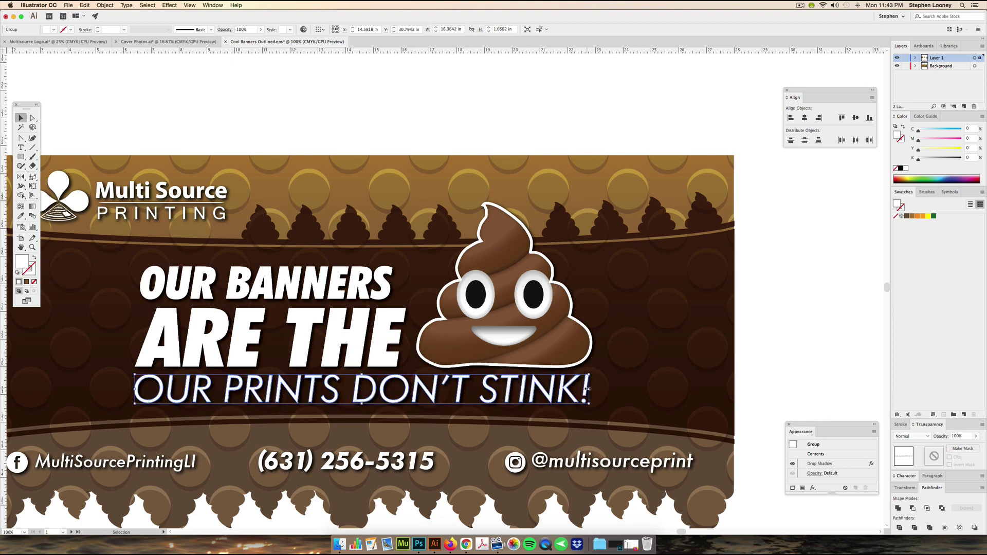
pyautogui.keyDown('alt'); pyautogui.keyDown('super'); pyautogui.click(454, 345); pyautogui.keyUp('super'); pyautogui.keyUp('alt')
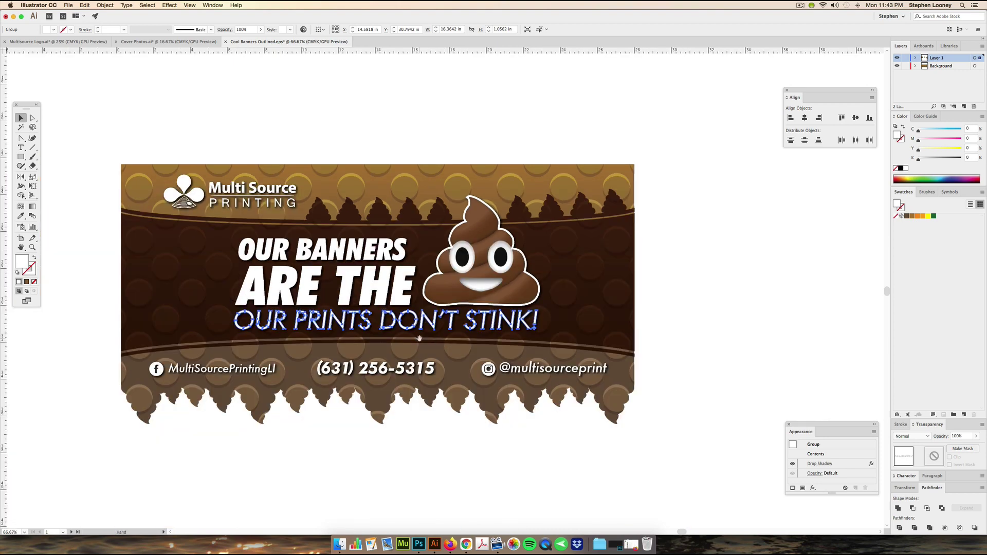
pyautogui.moveTo(418, 337); pyautogui.dragTo(484, 381)
# Step: Undo the recent resizing of the tagline and emoji and the repositioning of the "OUR BANNERS" line
pyautogui.click(441, 175)
pyautogui.scroll(3, 373, 269)
pyautogui.moveTo(335, 314); pyautogui.dragTo(326, 390)
pyautogui.press('super+z')
pyautogui.press('super+z')
pyautogui.press('super+z')
pyautogui.press('super+z')
pyautogui.press('super+z')
pyautogui.press('super+z')
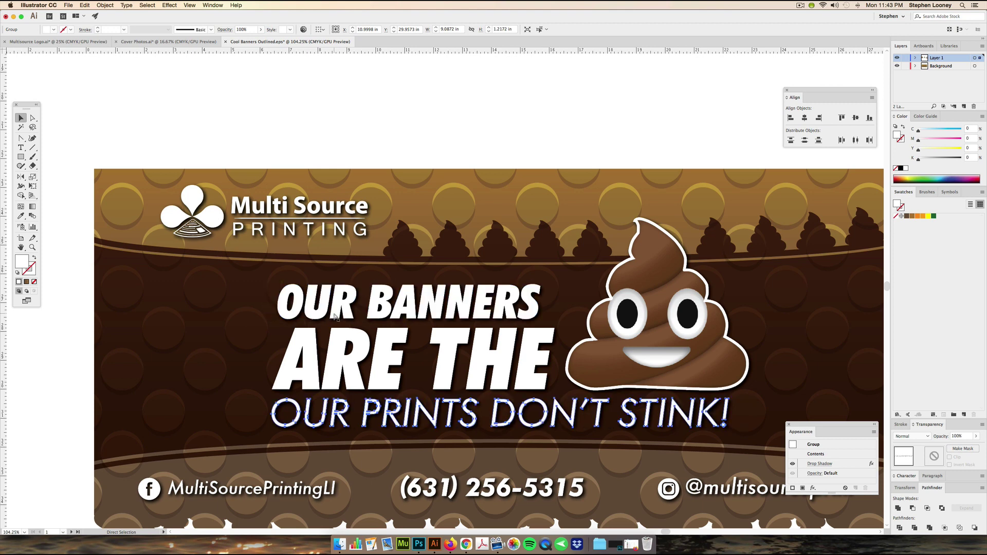
pyautogui.press('super+z')
pyautogui.press('super+z')
pyautogui.press('super+z')
pyautogui.press('super+z')
pyautogui.press('super+z')
pyautogui.press('super+z')
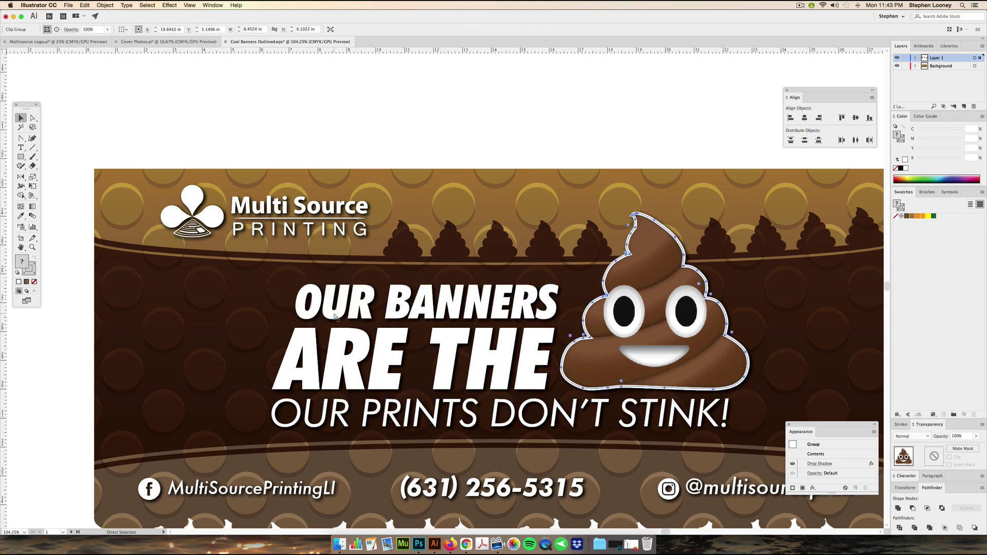
pyautogui.press('super+z')
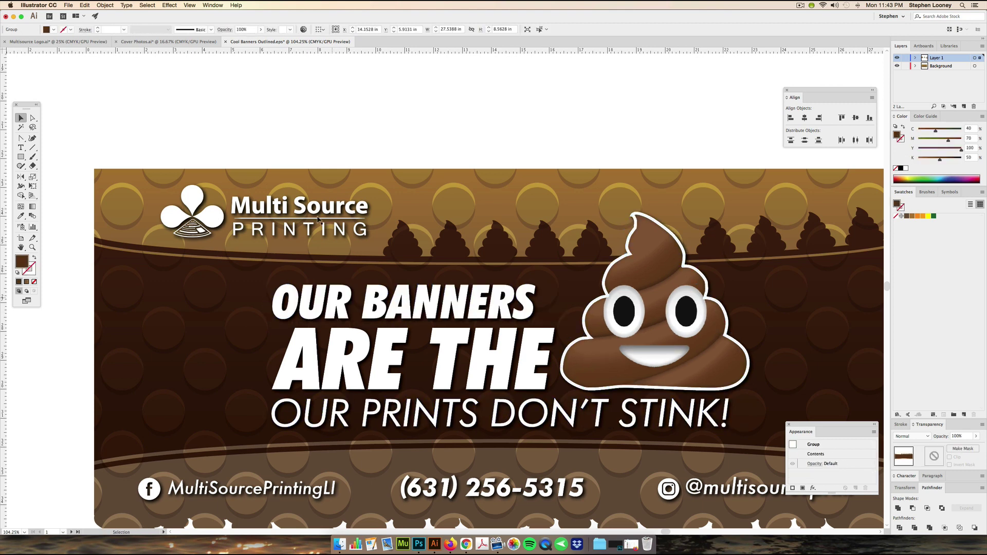
pyautogui.press('super+z')
pyautogui.press('super+z')
pyautogui.press('super+z')
pyautogui.press('super+z')
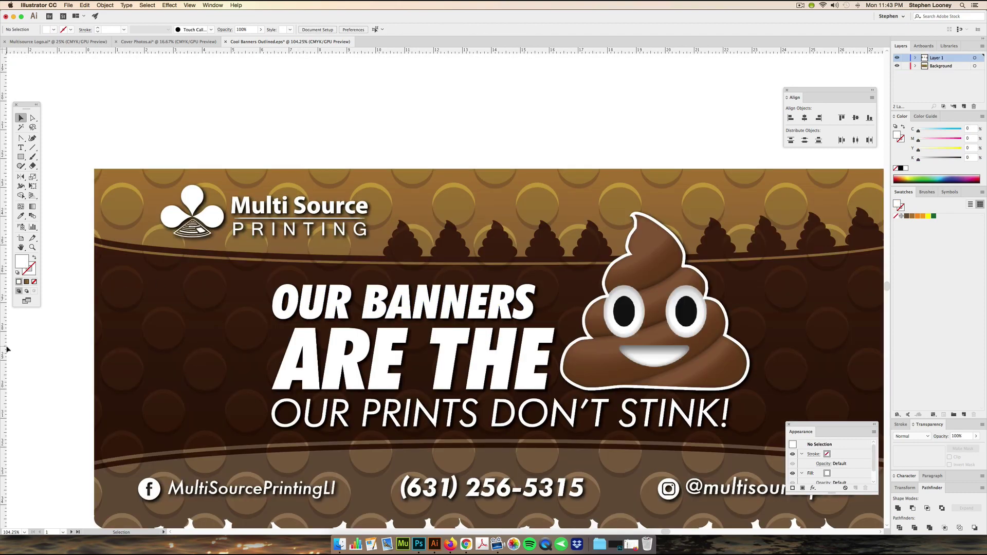
# Step: Add a vertical guide at the headline's left edge, show the guides, and enlarge "OUR PRINTS DON'T STINK!" to reach the emoji's right edge
pyautogui.moveTo(7, 350); pyautogui.dragTo(273, 311)
pyautogui.press('super+semicolon')
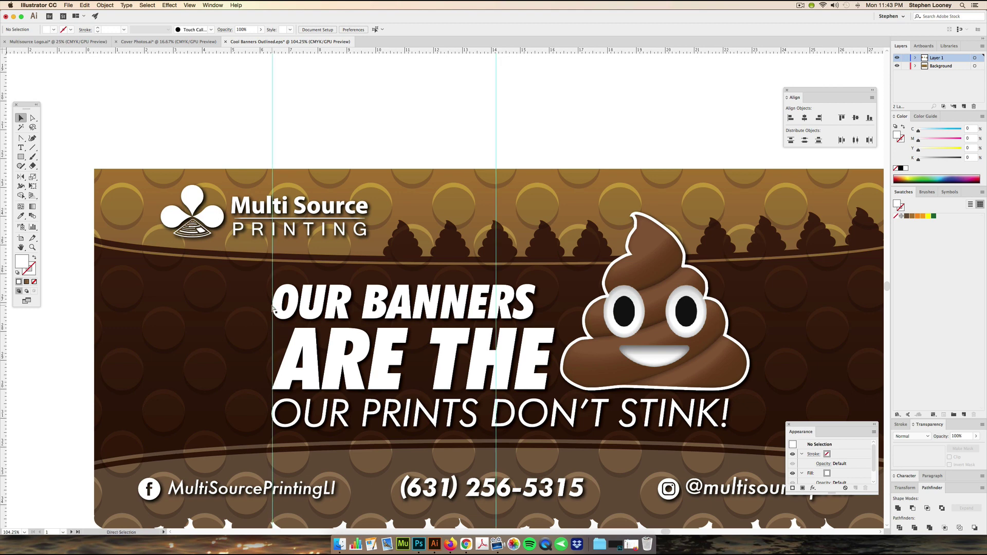
pyautogui.hscroll(5, 538, 369)
pyautogui.click(613, 415)
pyautogui.moveTo(619, 405); pyautogui.dragTo(634, 401)
# Step: Deselect the tagline, hide the guides, and examine the reference banner's overall layout
pyautogui.press('super+minus')
pyautogui.press('super+minus')
pyautogui.press('super+minus')
pyautogui.moveTo(358, 143); pyautogui.dragTo(457, 241)
pyautogui.click(392, 194)
pyautogui.press('super+semicolon')
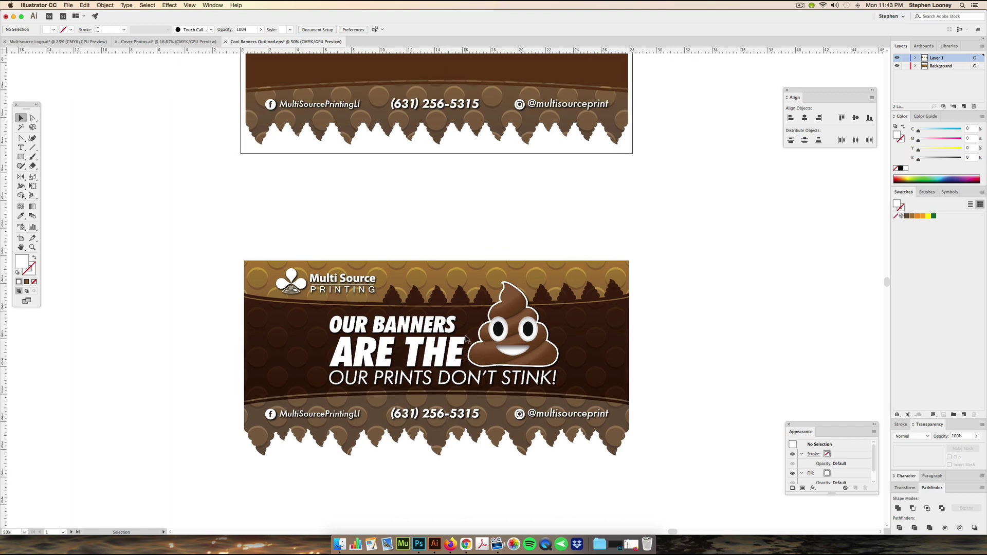
pyautogui.moveTo(435, 342); pyautogui.dragTo(475, 314)
pyautogui.moveTo(443, 364); pyautogui.dragTo(429, 280)
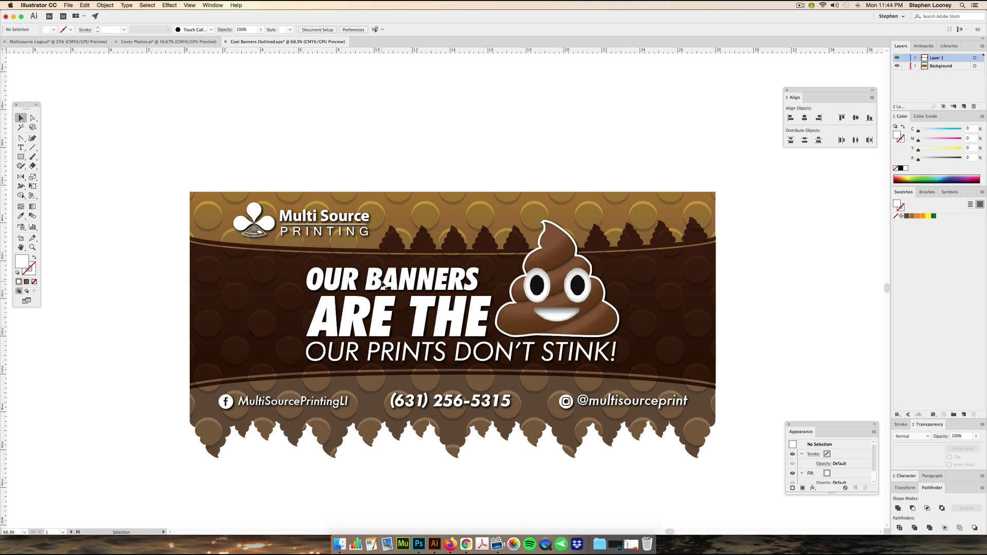
pyautogui.moveTo(460, 312); pyautogui.dragTo(462, 318)
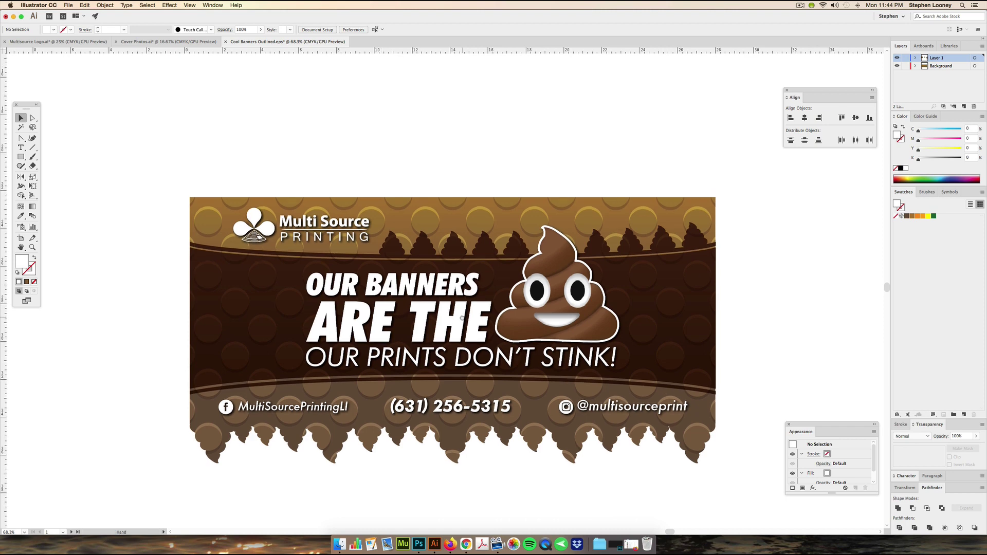
pyautogui.moveTo(441, 196); pyautogui.dragTo(461, 176)
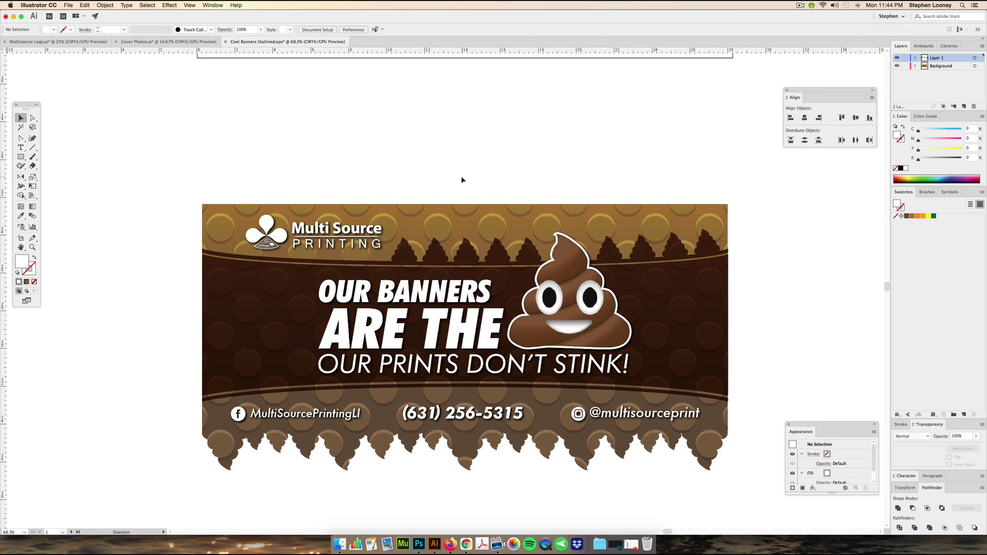